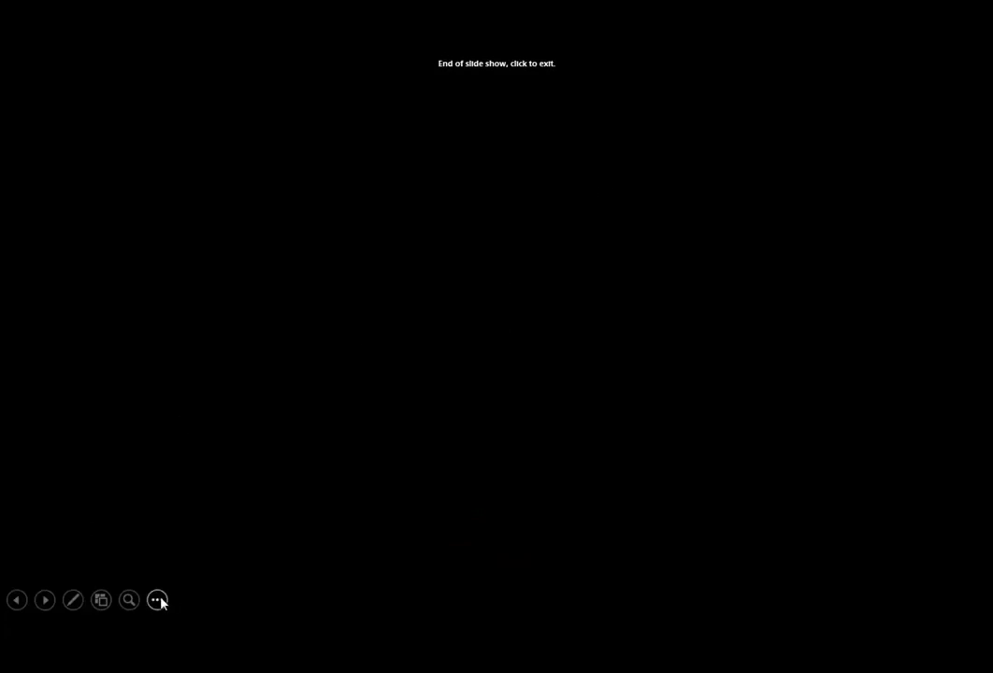
Step: End the slide show and close the Slides.pptx presentation to return to the desktop
{"action": "left_click", "coordinate": [157, 600]}
{"action": "left_click", "coordinate": [420, 485]}
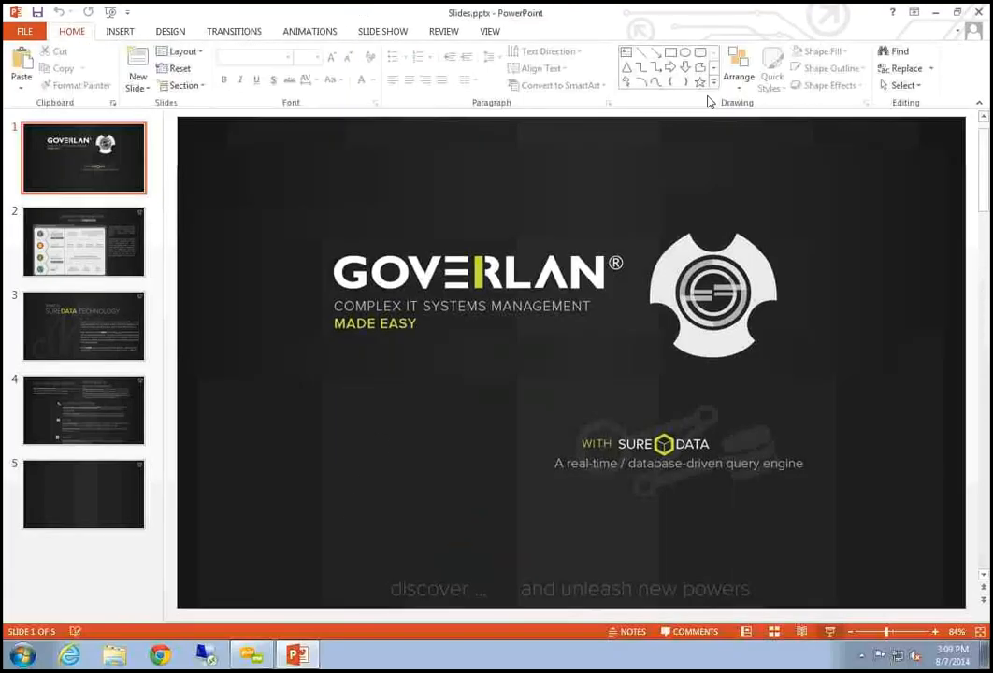
{"action": "left_click_drag", "start_coordinate": [749, 26], "coordinate": [514, 284]}
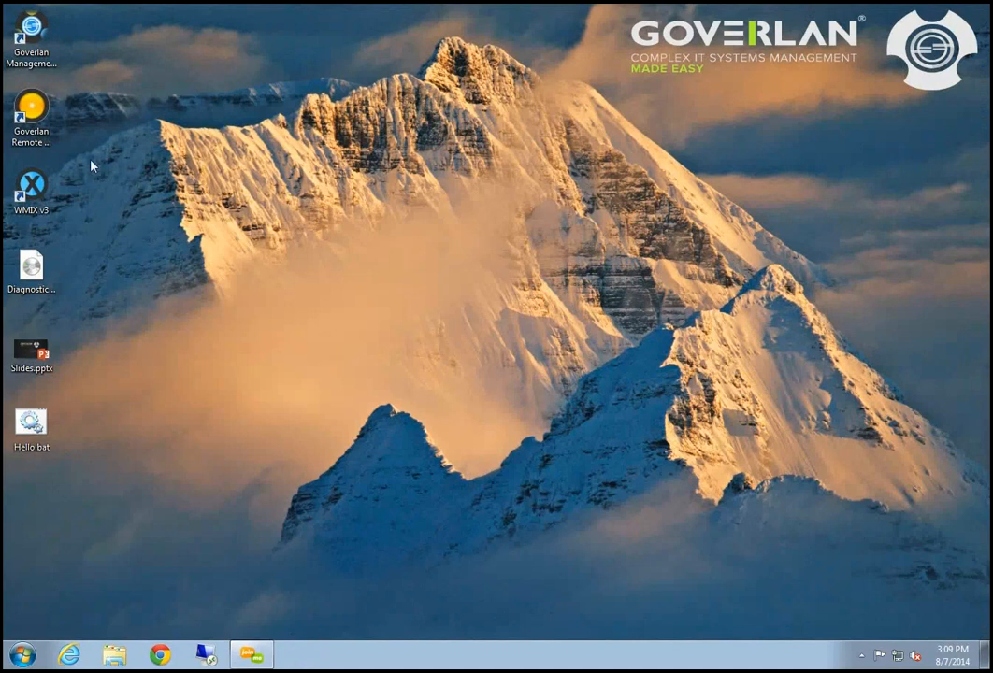
Step: Switch to the Goverlan Management Console in a maximized window and widen its Tools & Features pane
{"action": "left_click", "coordinate": [29, 38]}
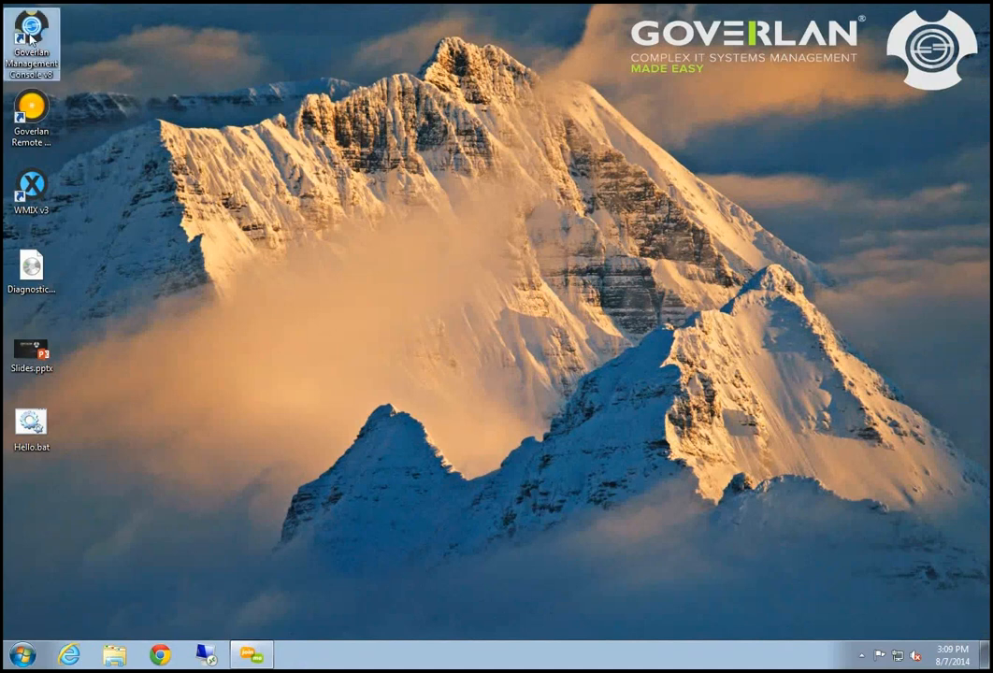
{"action": "double_click", "coordinate": [29, 37]}
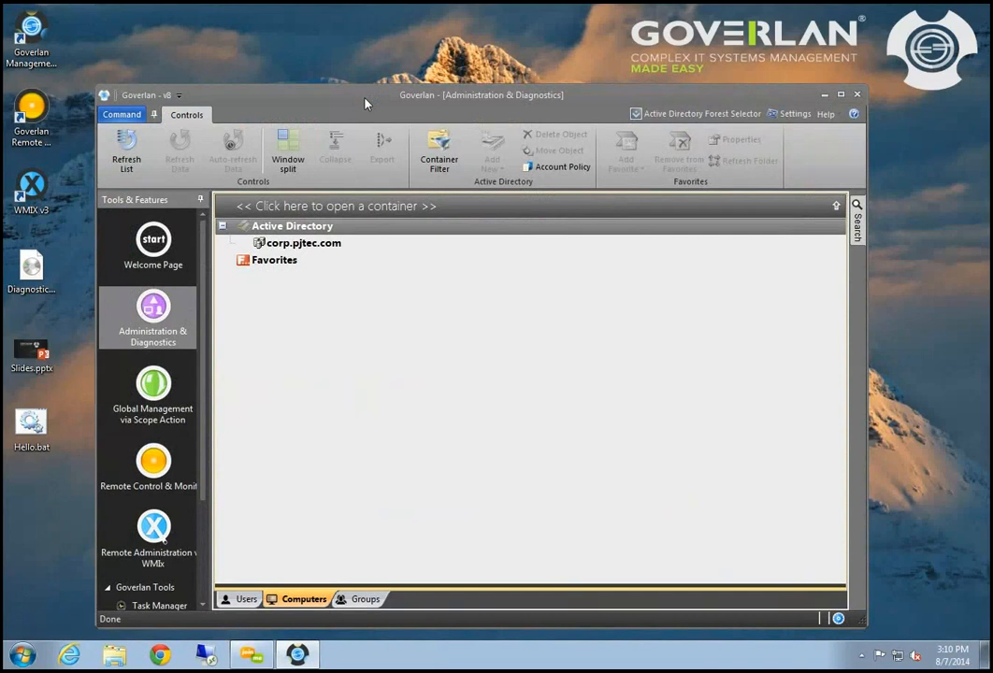
{"action": "double_click", "coordinate": [365, 103]}
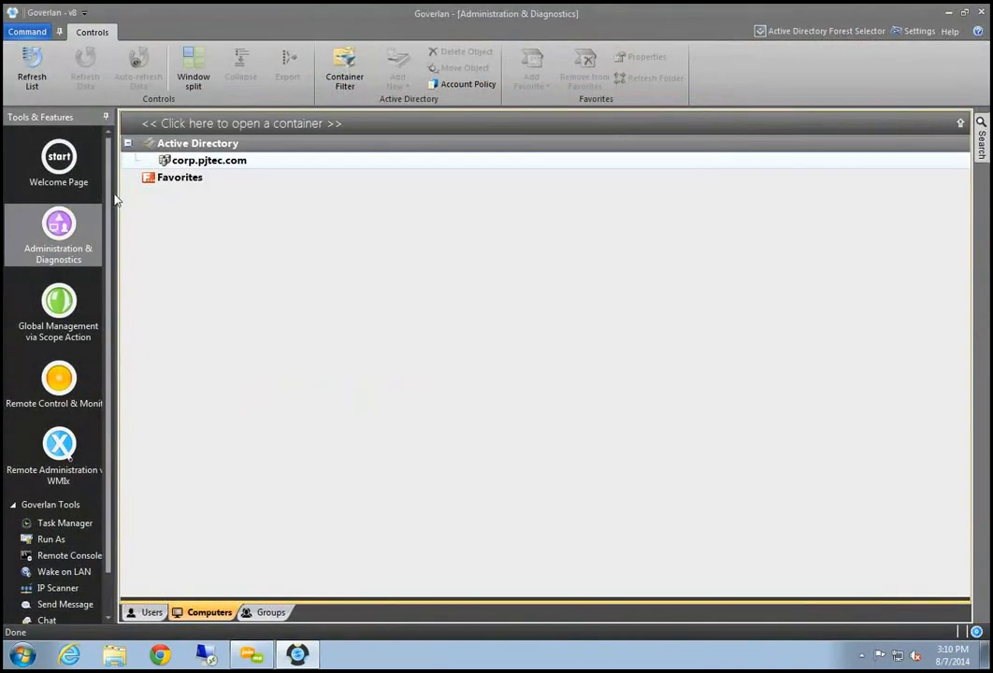
{"action": "left_click_drag", "start_coordinate": [114, 199], "coordinate": [142, 197]}
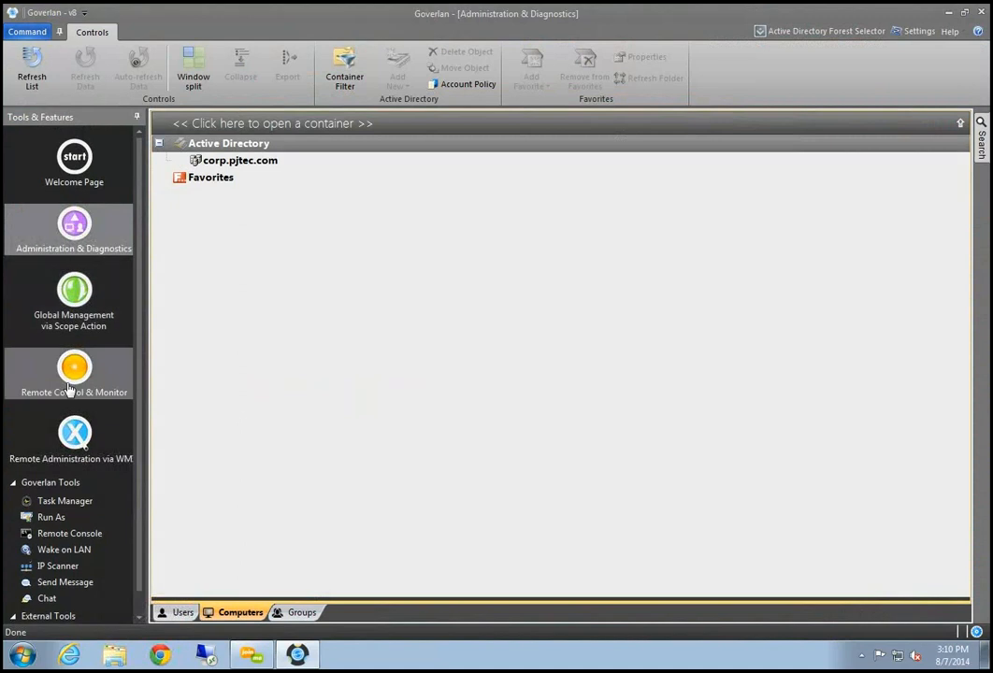
Step: In Global Management via Scope Action, create a scope action named "Hardware Inventory Report" and continue to its scope definition
{"action": "left_click", "coordinate": [75, 316]}
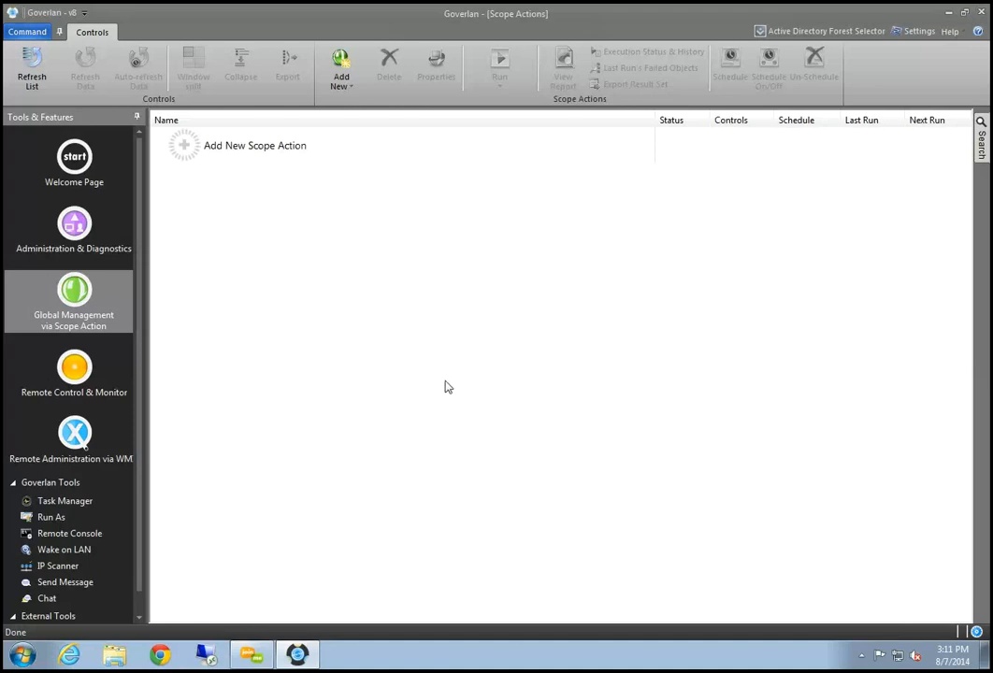
{"action": "left_click", "coordinate": [180, 150]}
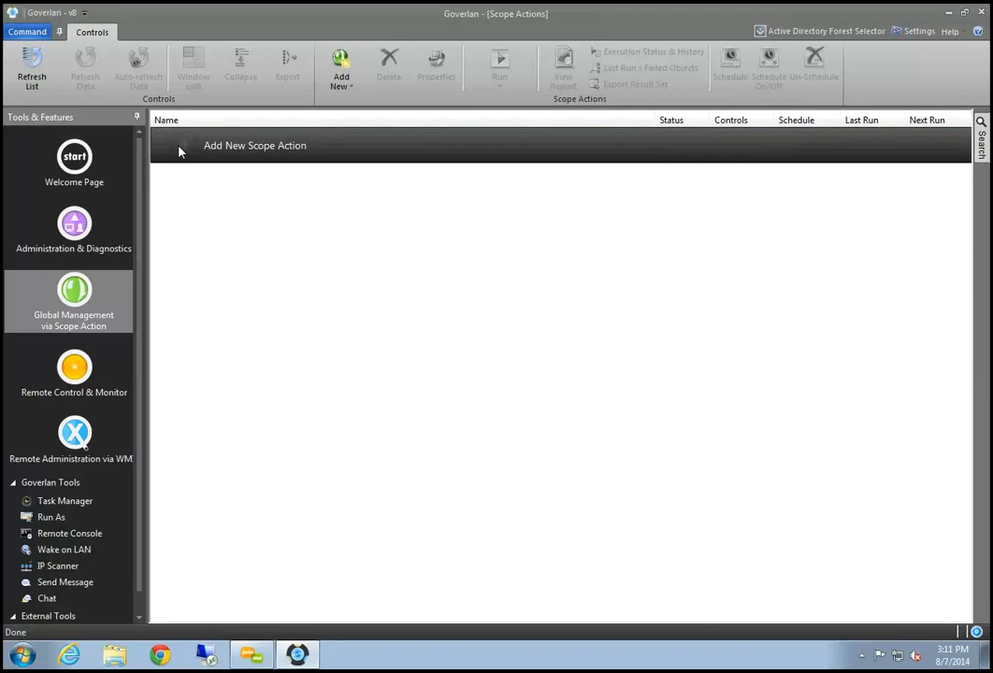
{"action": "double_click", "coordinate": [179, 149]}
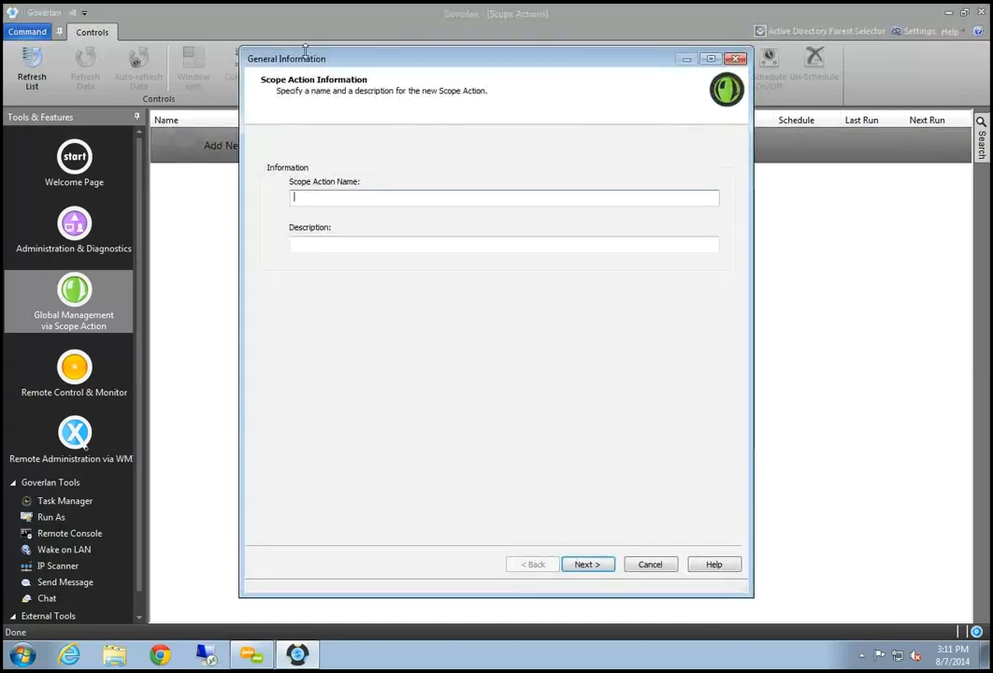
{"action": "mouse_move", "coordinate": [304, 62]}
{"action": "left_mouse_down"}
{"action": "mouse_move", "coordinate": [323, 130]}
{"action": "mouse_move", "coordinate": [328, 82]}
{"action": "mouse_move", "coordinate": [310, 73]}
{"action": "left_mouse_up"}
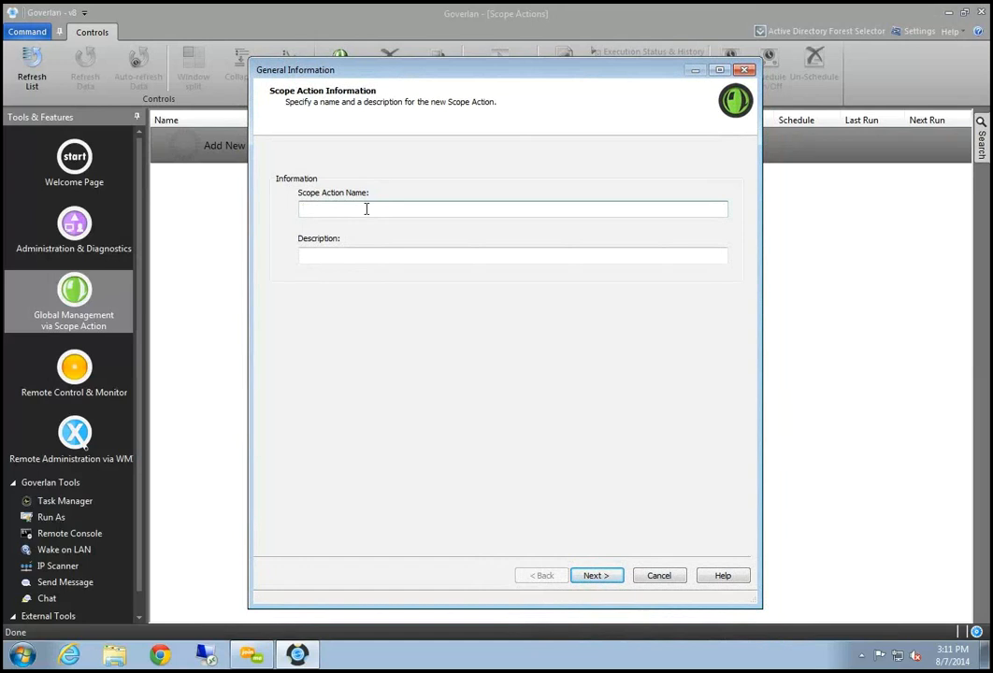
{"action": "left_click", "coordinate": [365, 208]}
{"action": "type", "text": "Hardware In"}
{"action": "key", "text": "BackSpace"}
{"action": "type", "text": "nventory Report"}
{"action": "left_click", "coordinate": [598, 576]}
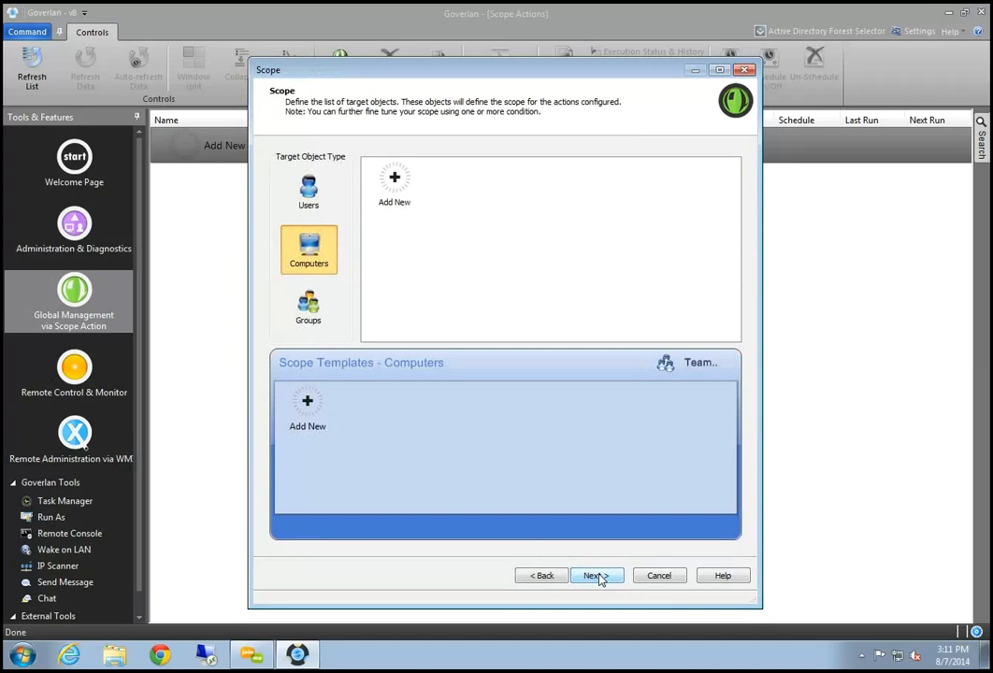
Step: Start a new scope module for computers in the scope definition
{"action": "left_click_drag", "start_coordinate": [316, 64], "coordinate": [276, 56]}
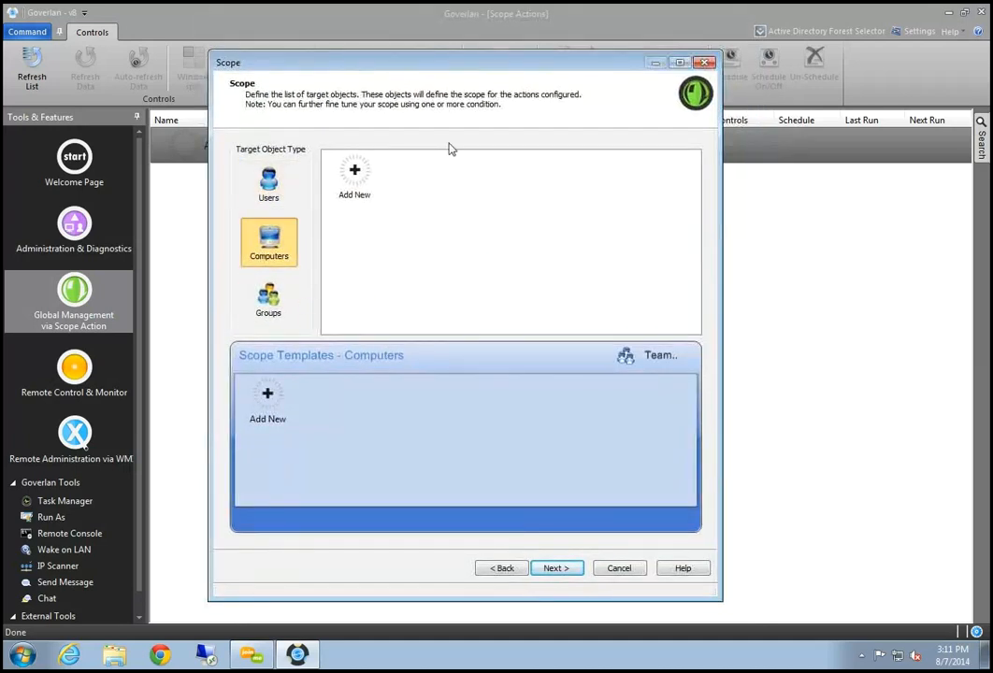
{"action": "left_click_drag", "start_coordinate": [379, 69], "coordinate": [359, 63]}
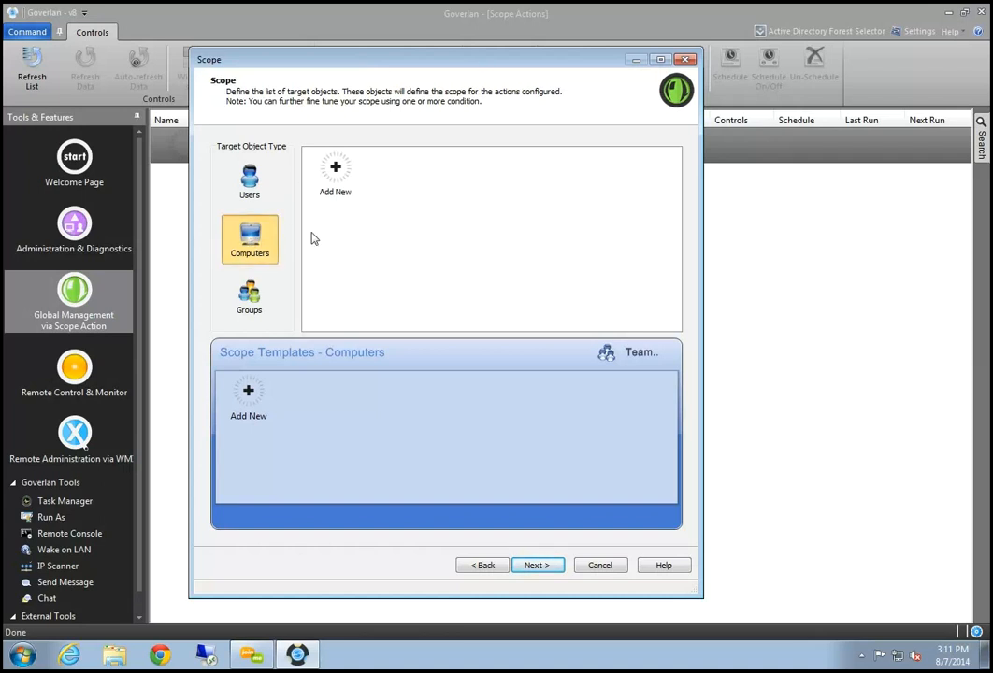
{"action": "left_click", "coordinate": [338, 189]}
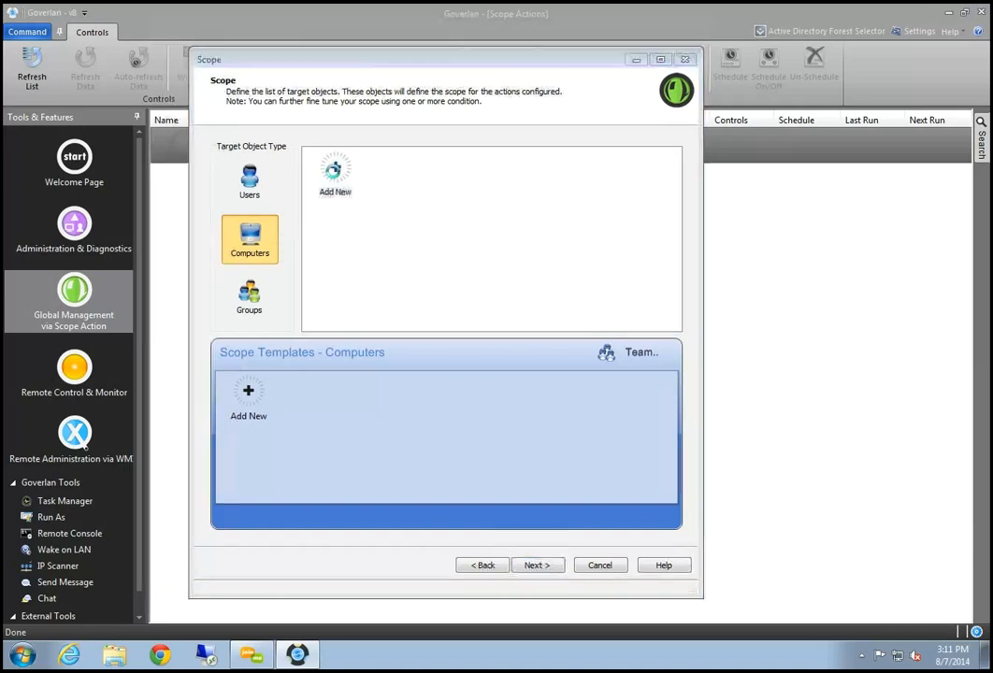
{"action": "double_click", "coordinate": [336, 177]}
{"action": "mouse_move", "coordinate": [405, 115]}
{"action": "left_mouse_down"}
{"action": "mouse_move", "coordinate": [414, 136]}
{"action": "mouse_move", "coordinate": [412, 124]}
{"action": "left_mouse_up"}
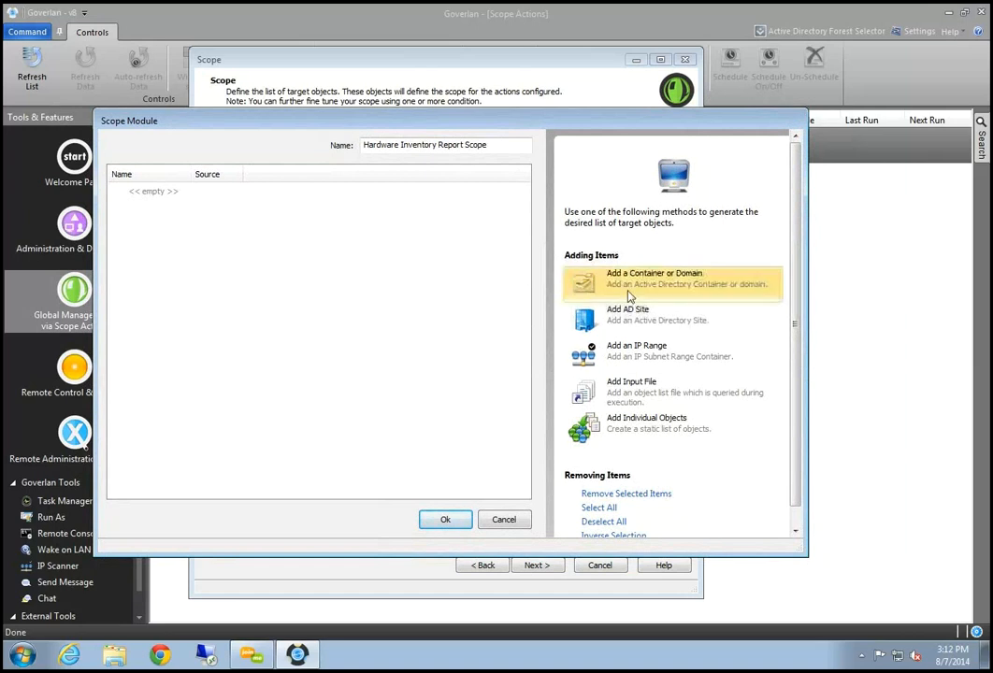
Step: Add the Workstations container under pjlab.corp.pjtec.com, New York, Marketing to the scope module
{"action": "left_click", "coordinate": [665, 283]}
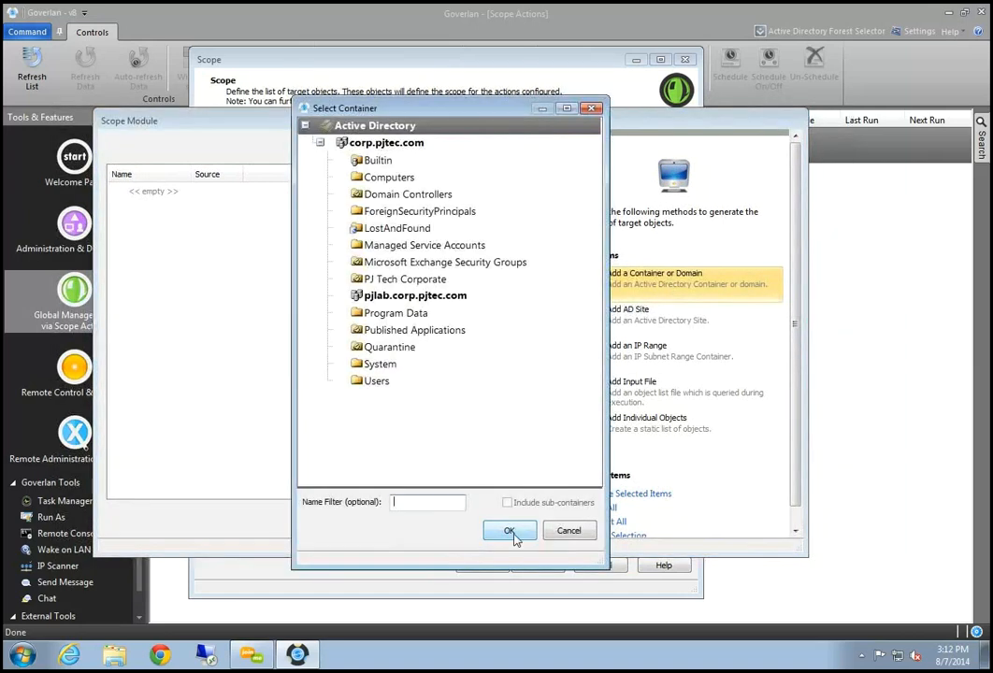
{"action": "double_click", "coordinate": [465, 295]}
{"action": "scroll", "coordinate": [372, 418], "scroll_direction": "down", "scroll_amount": 1}
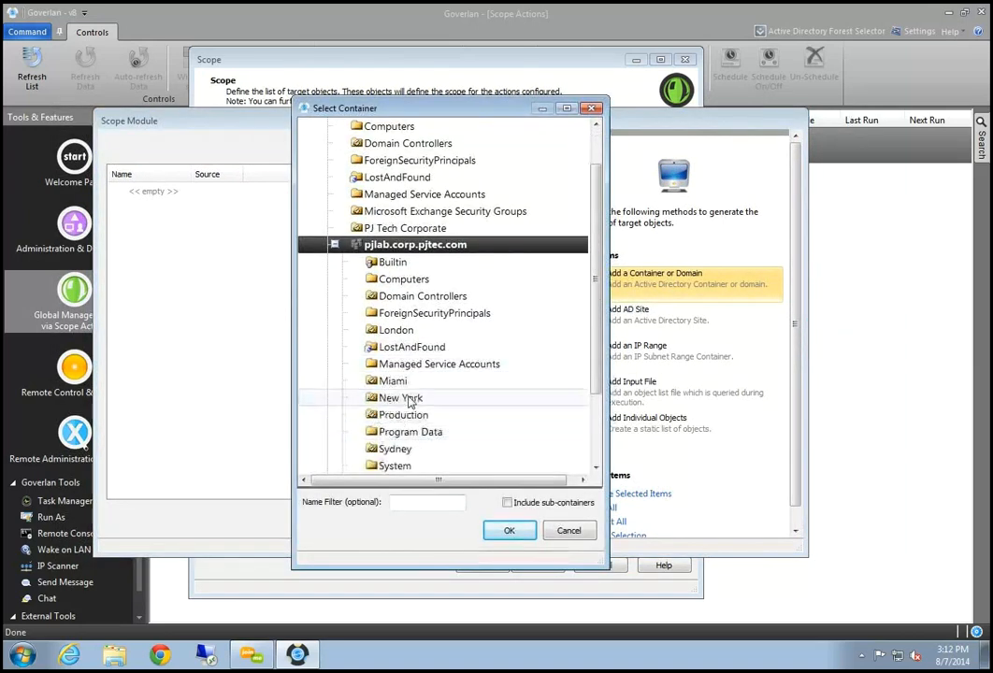
{"action": "double_click", "coordinate": [410, 398]}
{"action": "scroll", "coordinate": [339, 427], "scroll_direction": "down", "scroll_amount": 2}
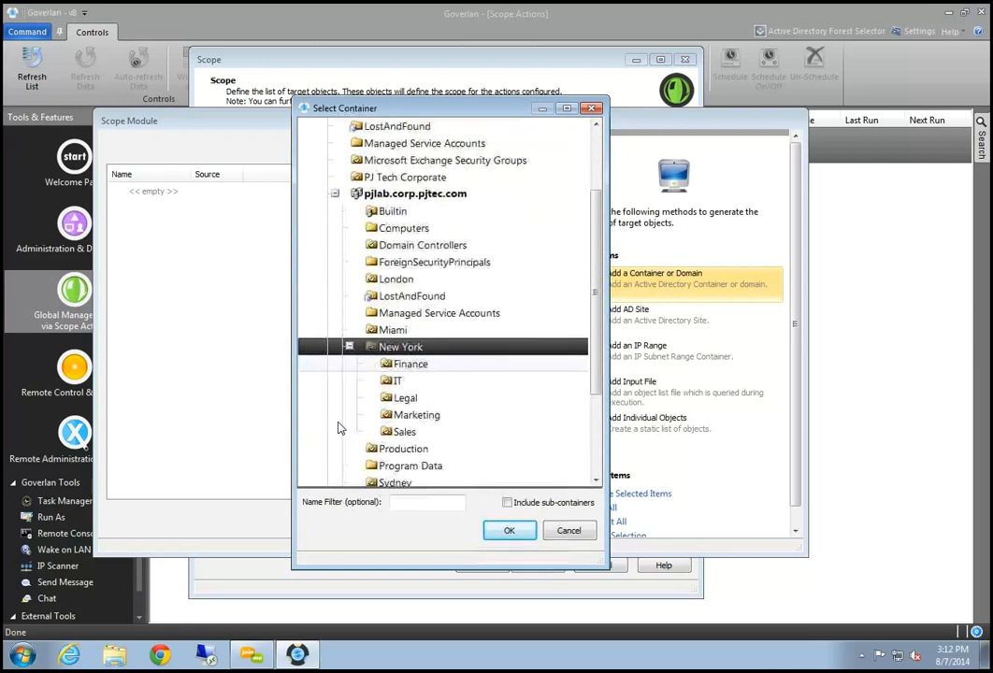
{"action": "double_click", "coordinate": [445, 371]}
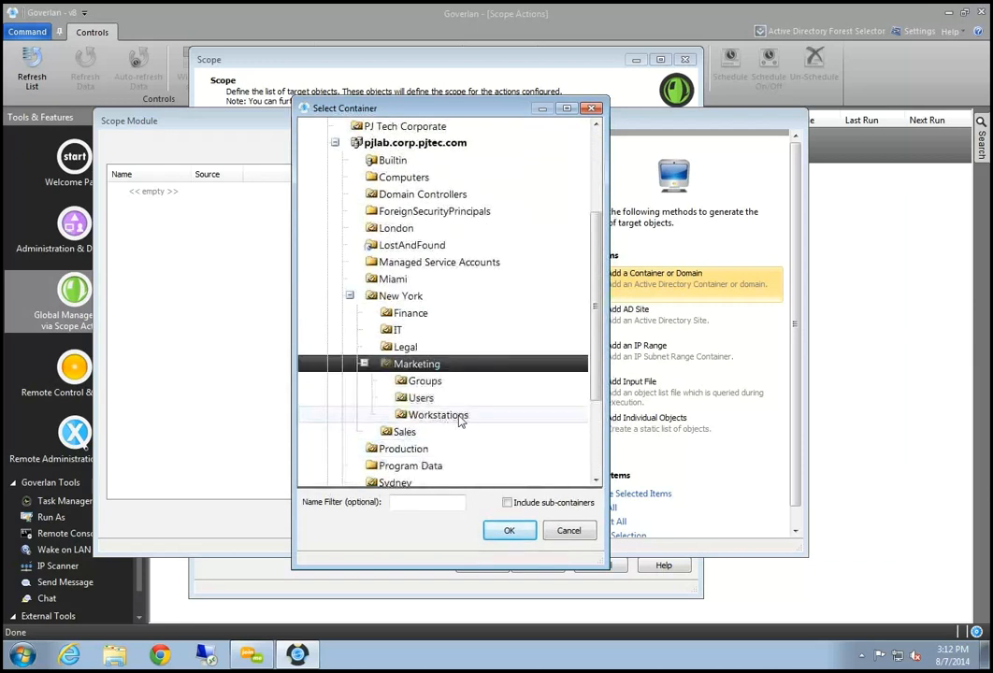
{"action": "left_click", "coordinate": [455, 416]}
{"action": "left_click", "coordinate": [509, 531]}
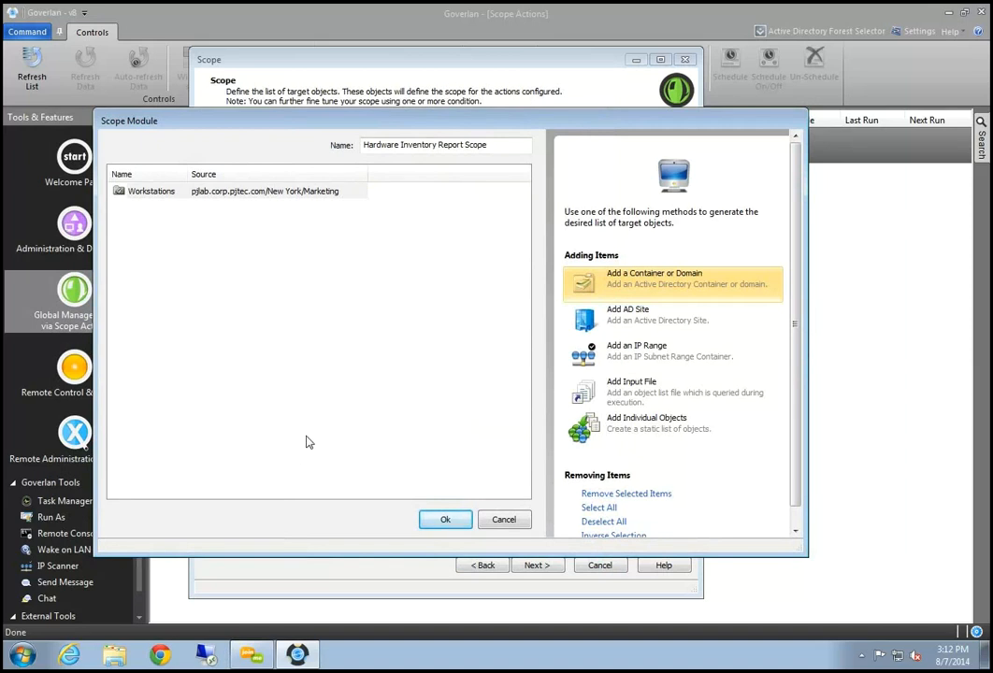
Step: Add the Miami Active Directory site to the scope module, keeping the default IP acceptance options
{"action": "left_click", "coordinate": [629, 316]}
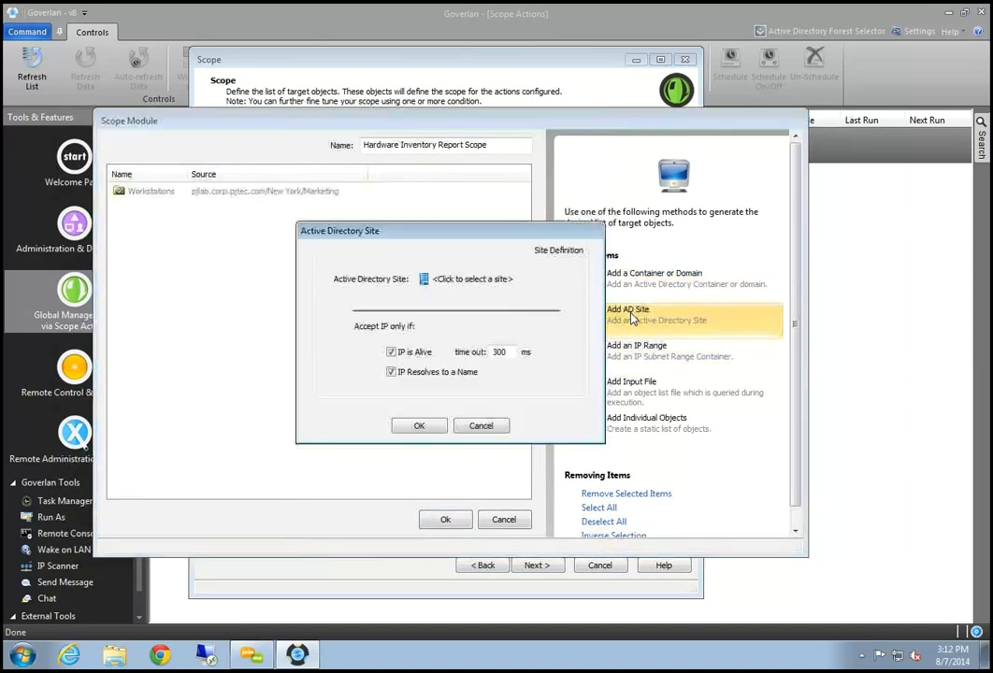
{"action": "left_click", "coordinate": [458, 279]}
{"action": "left_click", "coordinate": [347, 235]}
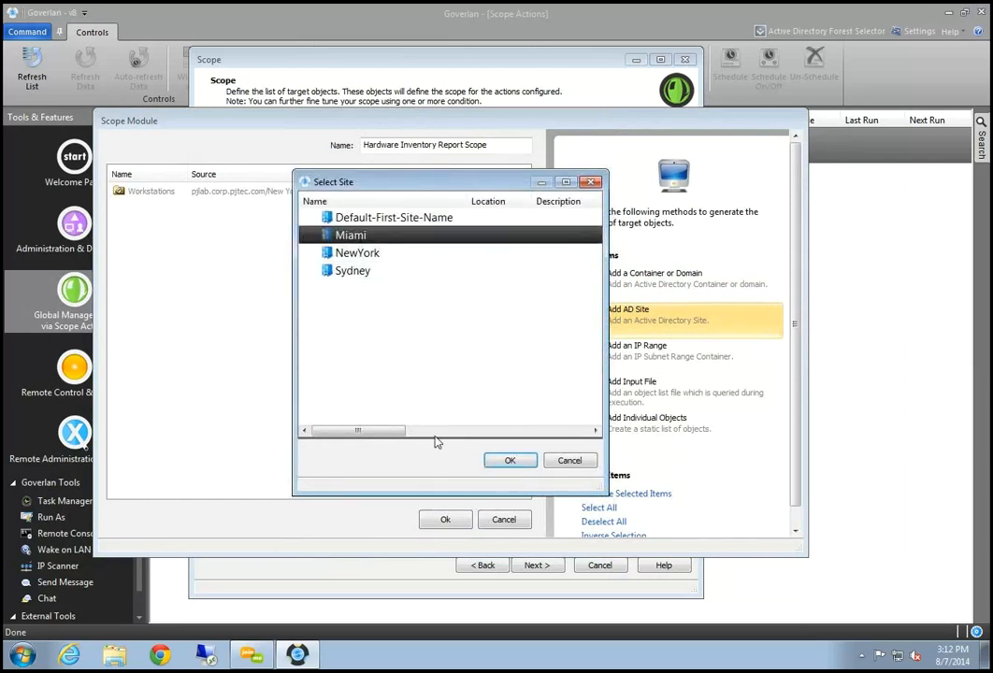
{"action": "left_click", "coordinate": [513, 460]}
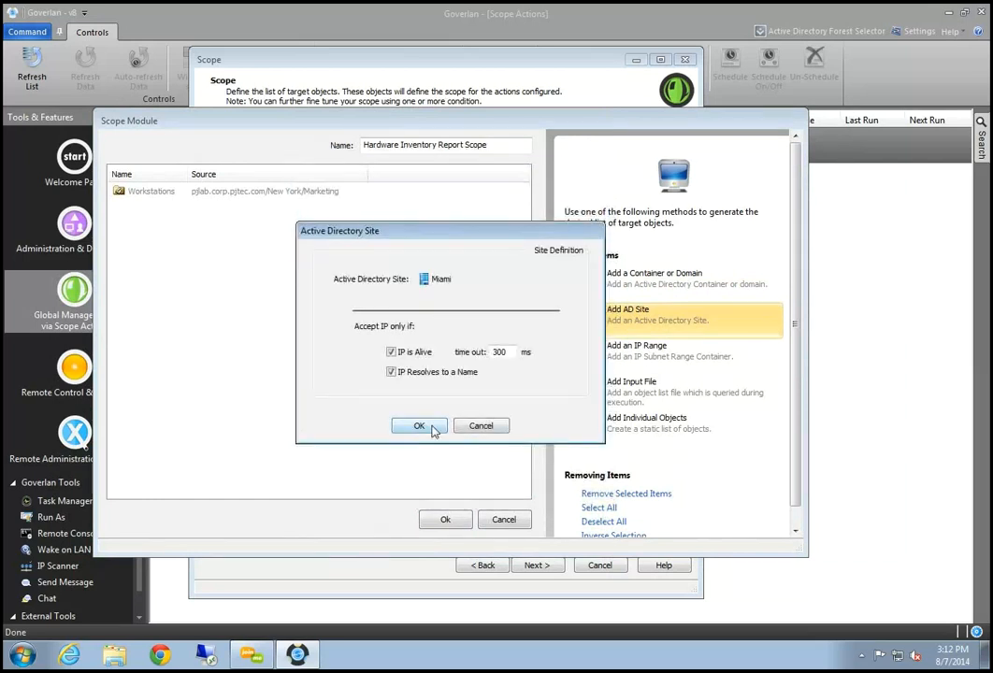
{"action": "left_click", "coordinate": [421, 426]}
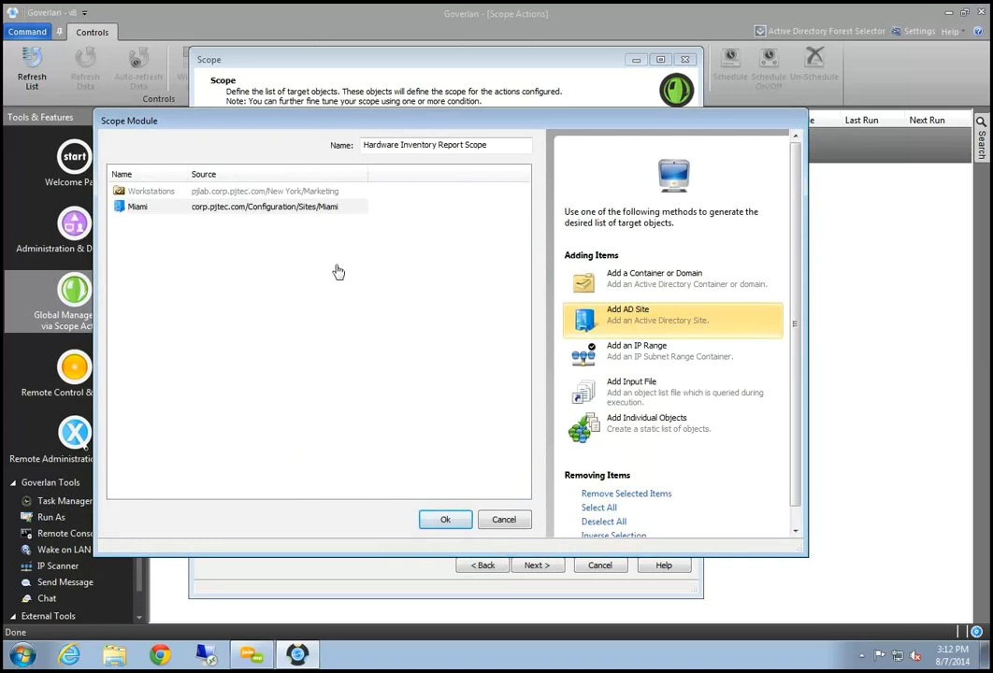
Step: Start an IP range container displayed as "10th Floor Marketing Dept" and set its start address to 192.168.1.90/24
{"action": "left_click", "coordinate": [598, 353]}
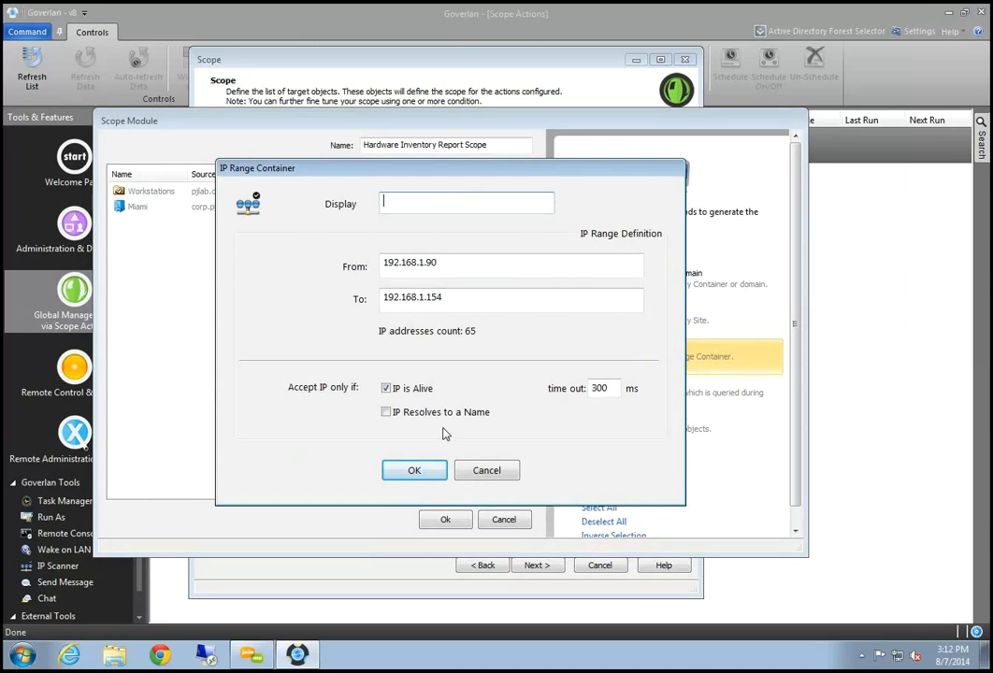
{"action": "type", "text": "10th Floor Marketing Dept"}
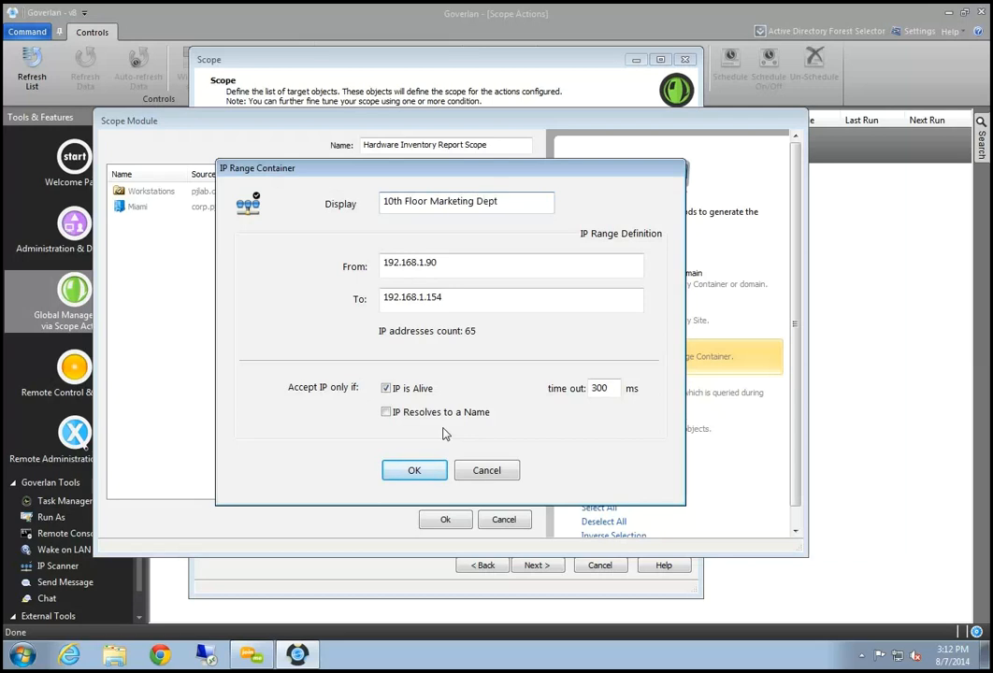
{"action": "left_click", "coordinate": [501, 263]}
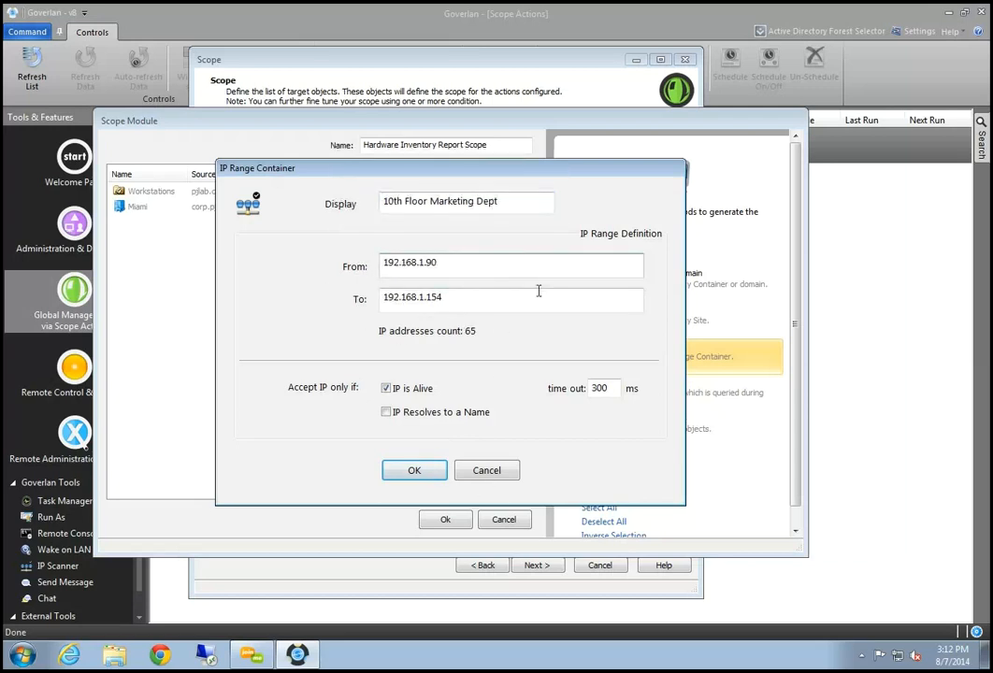
{"action": "left_click_drag", "start_coordinate": [460, 266], "coordinate": [317, 270]}
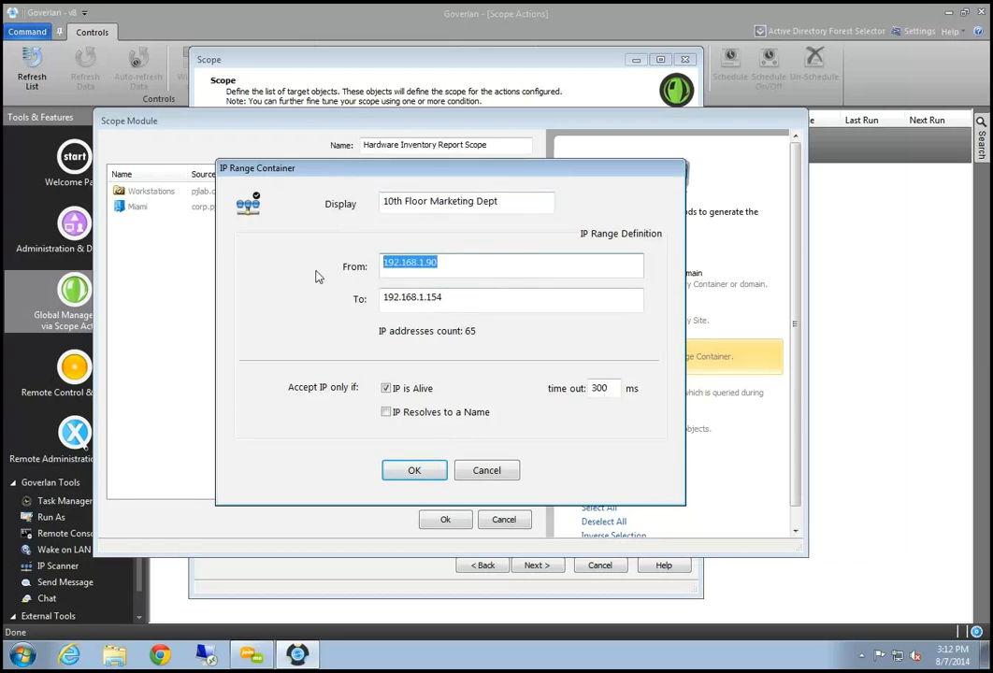
{"action": "left_click", "coordinate": [470, 264]}
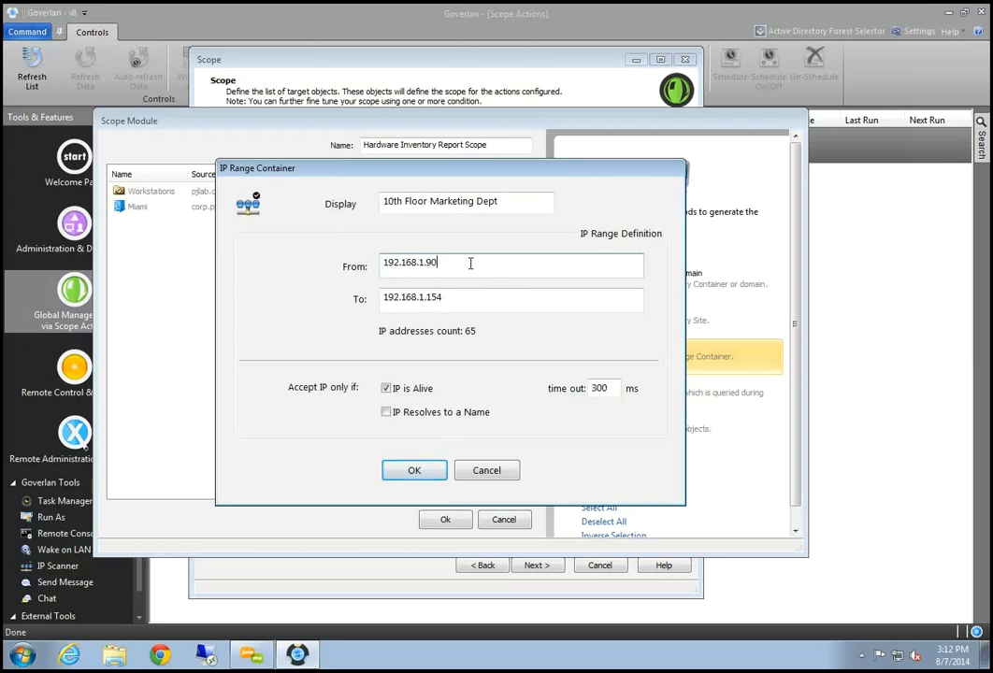
{"action": "type", "text": "/24"}
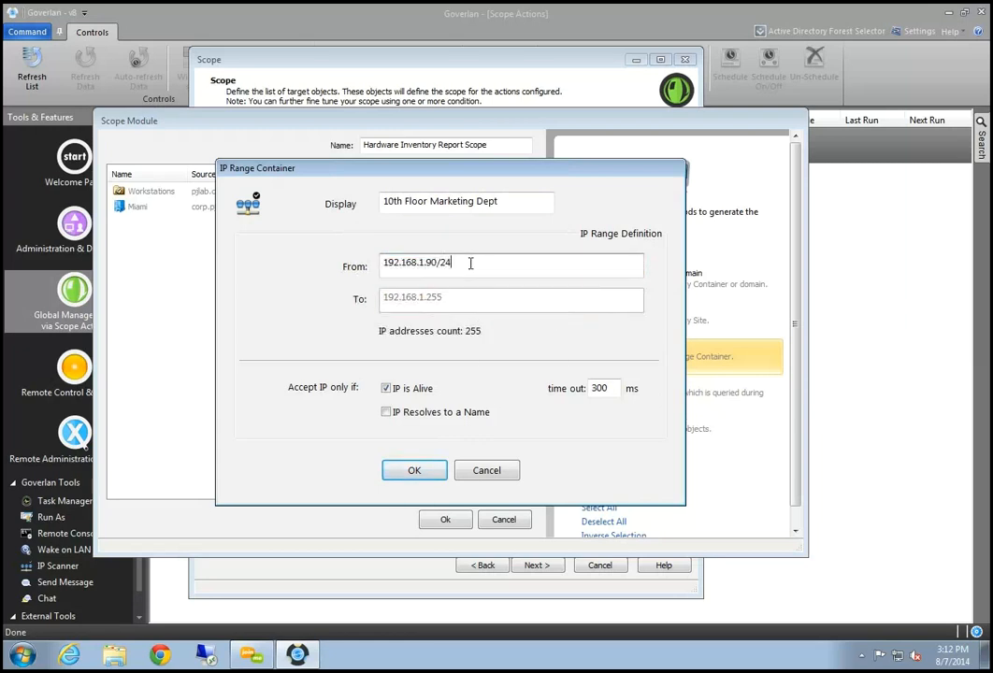
Step: Replace the IP range's start address with the IPv6 address fe00::01
{"action": "key", "text": "BackSpace"}
{"action": "key", "text": "BackSpace"}
{"action": "key", "text": "BackSpace"}
{"action": "key", "text": "BackSpace"}
{"action": "key", "text": "BackSpace"}
{"action": "key", "text": "BackSpace"}
{"action": "key", "text": "BackSpace"}
{"action": "key", "text": "BackSpace"}
{"action": "key", "text": "BackSpace"}
{"action": "key", "text": "BackSpace"}
{"action": "key", "text": "BackSpace"}
{"action": "key", "text": "BackSpace"}
{"action": "key", "text": "BackSpace"}
{"action": "key", "text": "BackSpace"}
{"action": "key", "text": "BackSpace"}
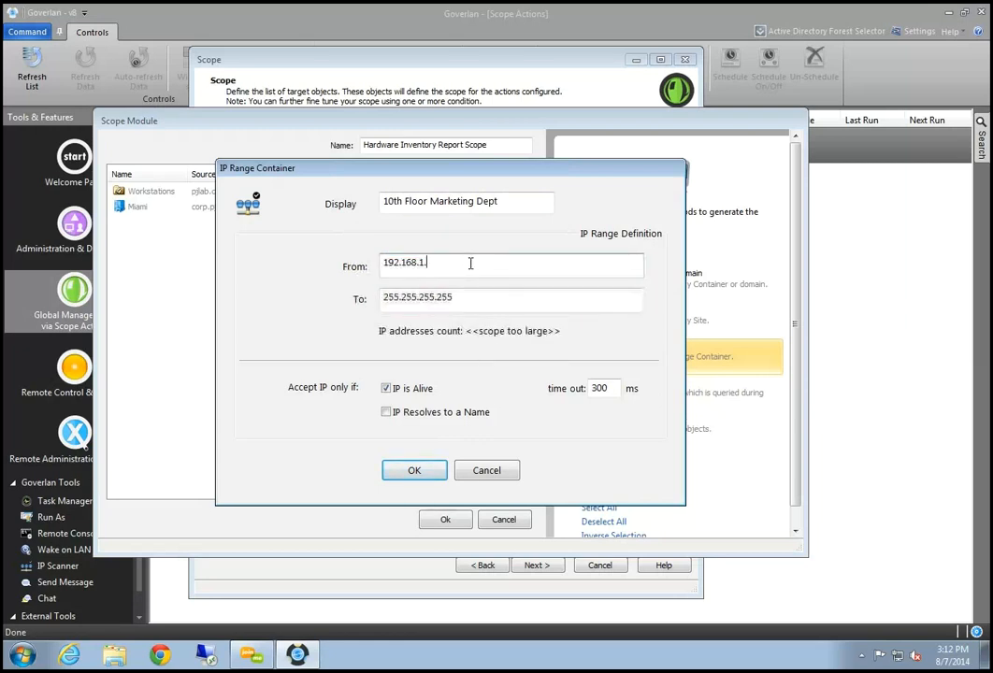
{"action": "type", "text": "f"}
{"action": "type", "text": "e0"}
{"action": "type", "text": "::"}
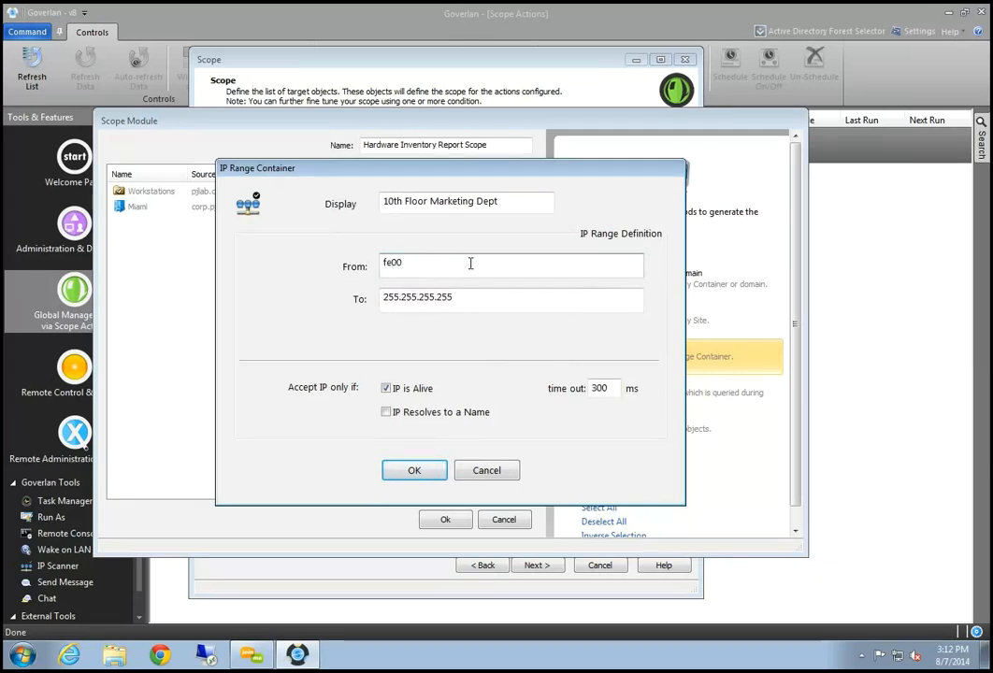
{"action": "type", "text": "01"}
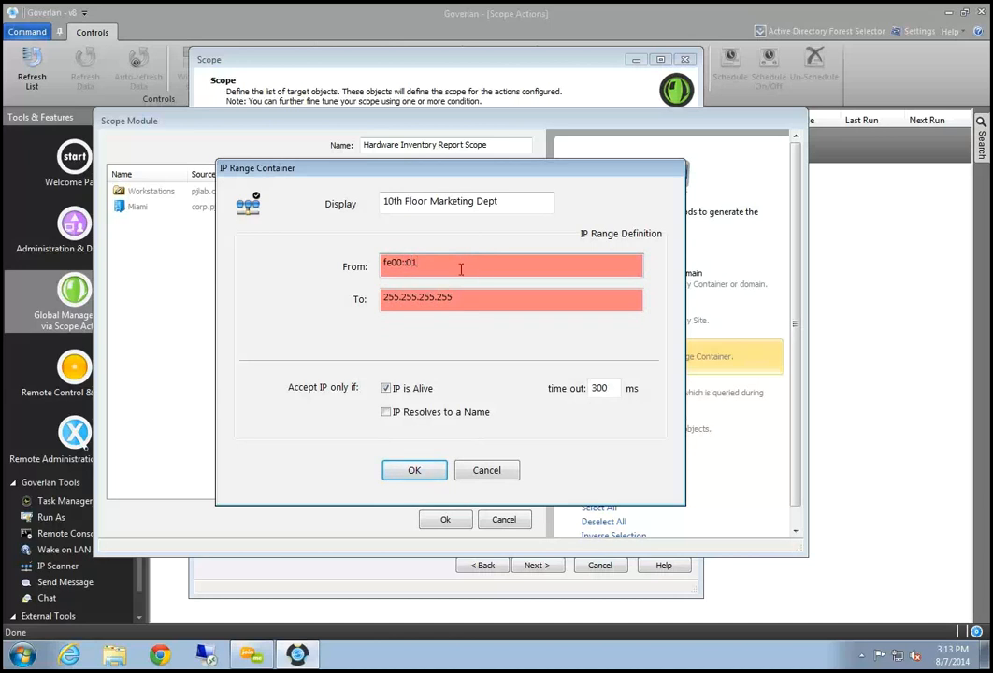
Step: Clear the IP range's end address and try to save the range with the start address fe00::01/64
{"action": "left_click_drag", "start_coordinate": [516, 301], "coordinate": [385, 298]}
{"action": "key", "text": "BackSpace"}
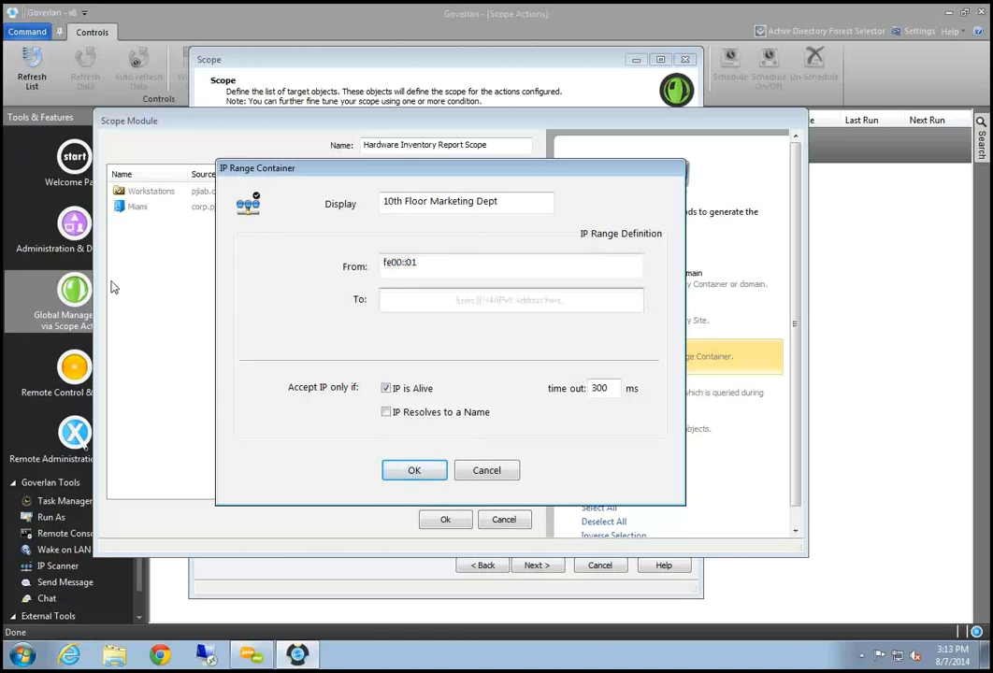
{"action": "left_click", "coordinate": [444, 268]}
{"action": "type", "text": "/"}
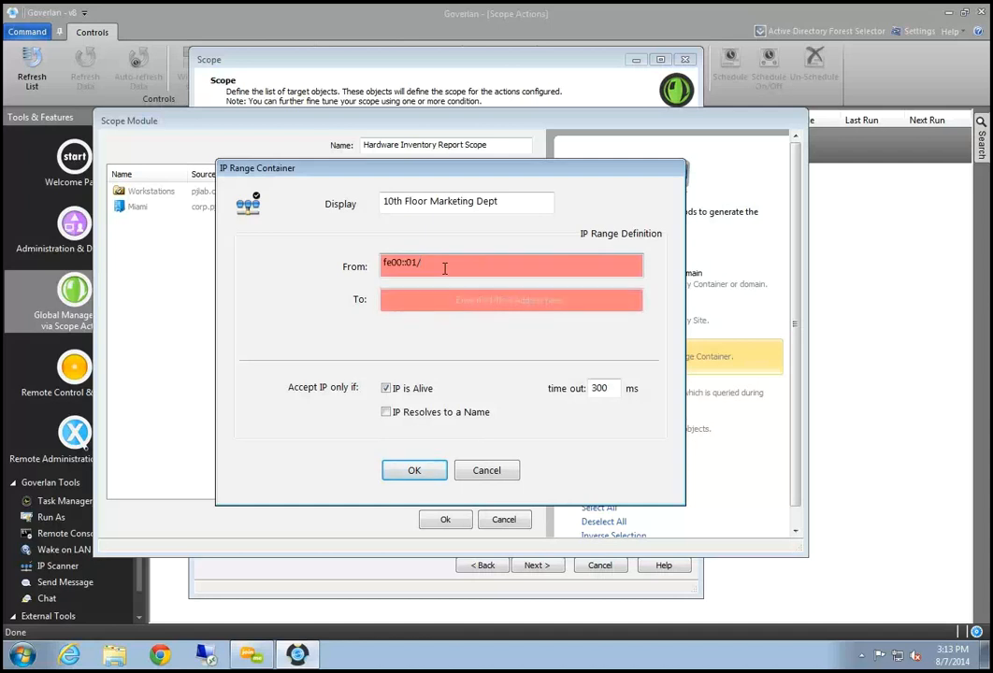
{"action": "type", "text": "64"}
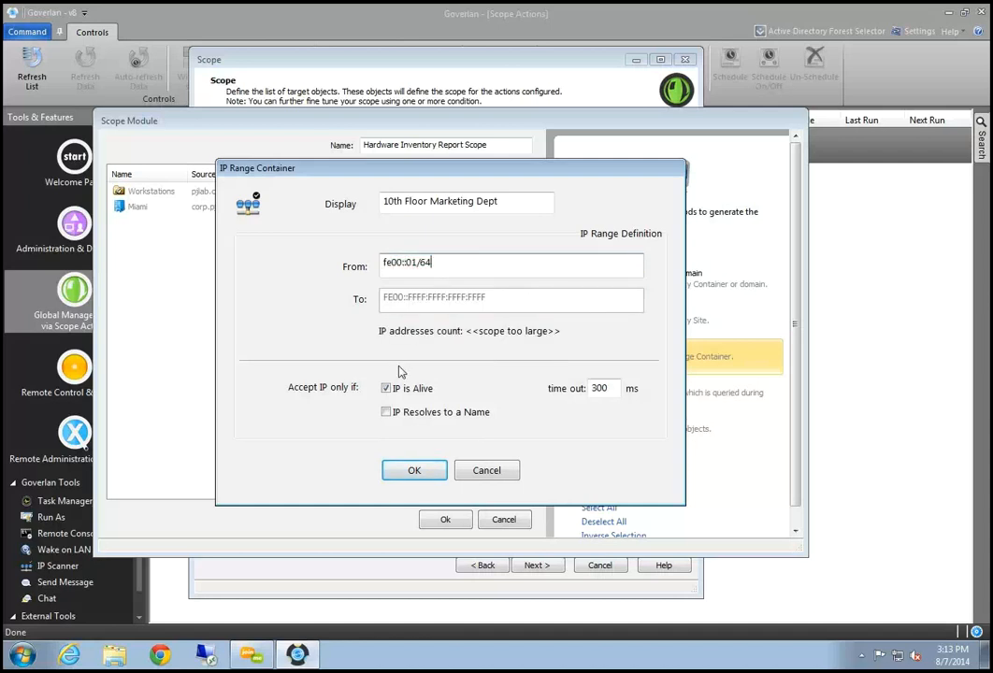
{"action": "left_click", "coordinate": [414, 470]}
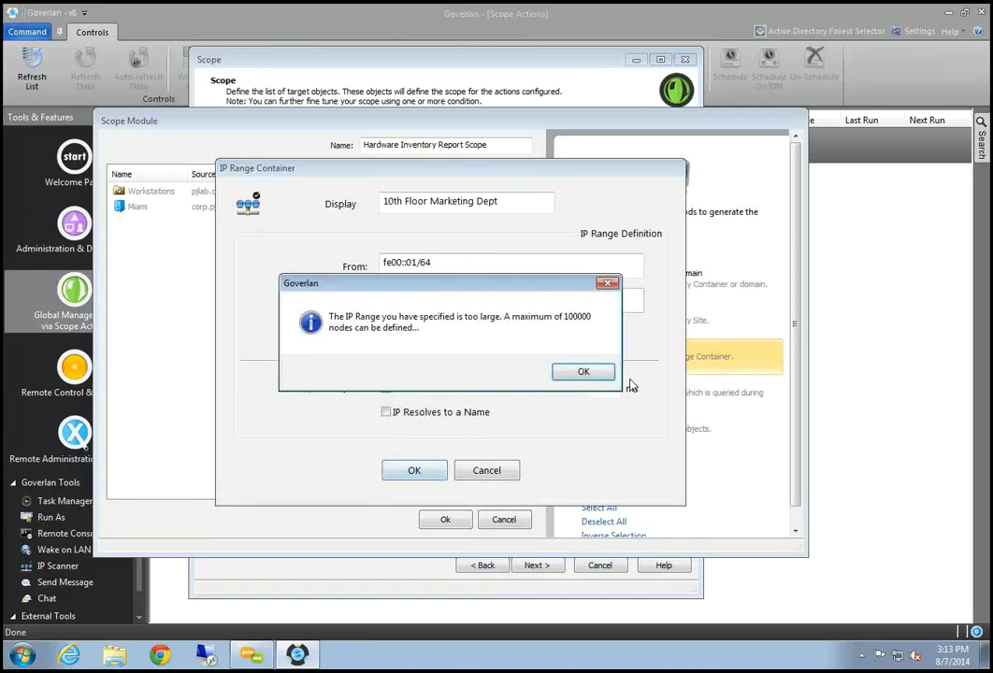
{"action": "left_click", "coordinate": [587, 371]}
Step: Change the start address to fe00::01/128 and add the IP range to the scope module
{"action": "left_click", "coordinate": [438, 263]}
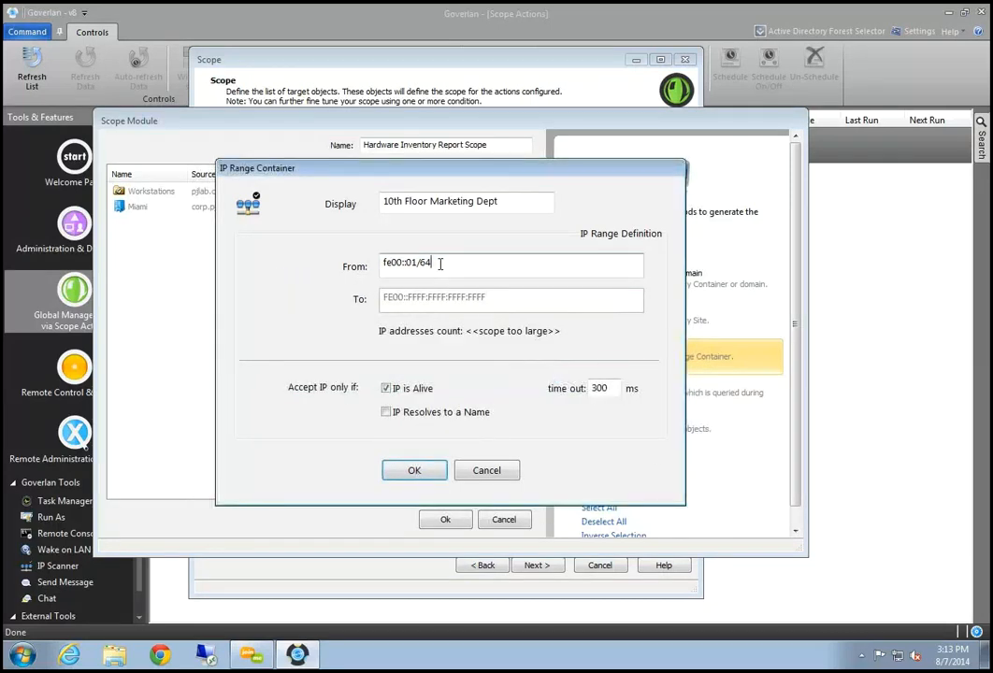
{"action": "key", "text": "BackSpace"}
{"action": "key", "text": "BackSpace"}
{"action": "type", "text": "128"}
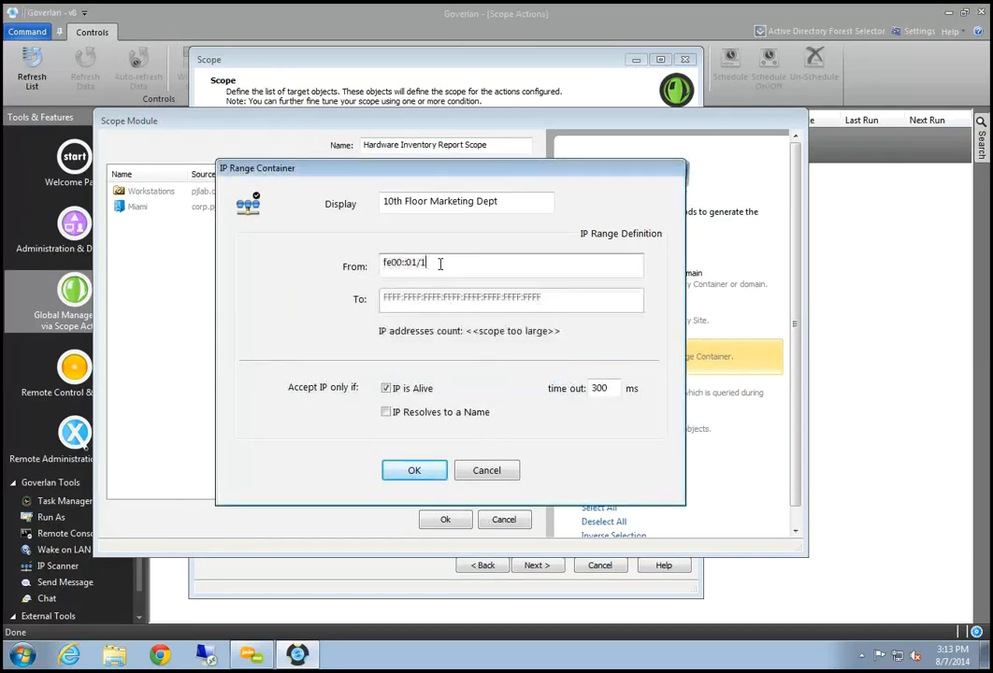
{"action": "left_click", "coordinate": [411, 470]}
{"action": "left_click", "coordinate": [191, 223]}
{"action": "left_click", "coordinate": [168, 206]}
{"action": "left_click", "coordinate": [173, 192]}
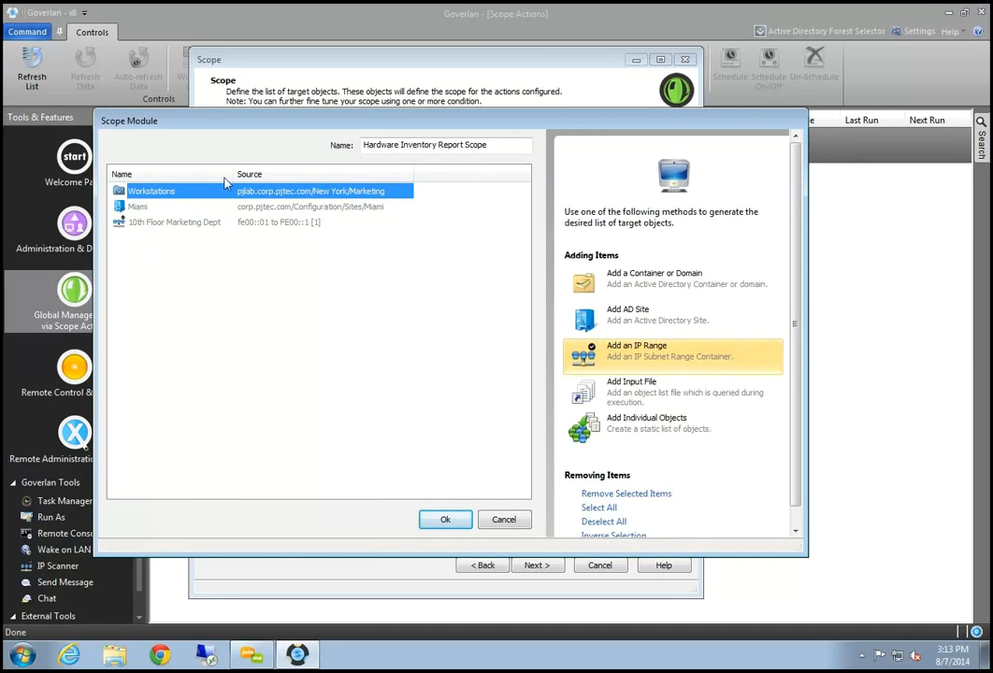
Step: Examine the advanced methods for adding individual computers to the scope, and close the selection without adding any
{"action": "left_click", "coordinate": [645, 422]}
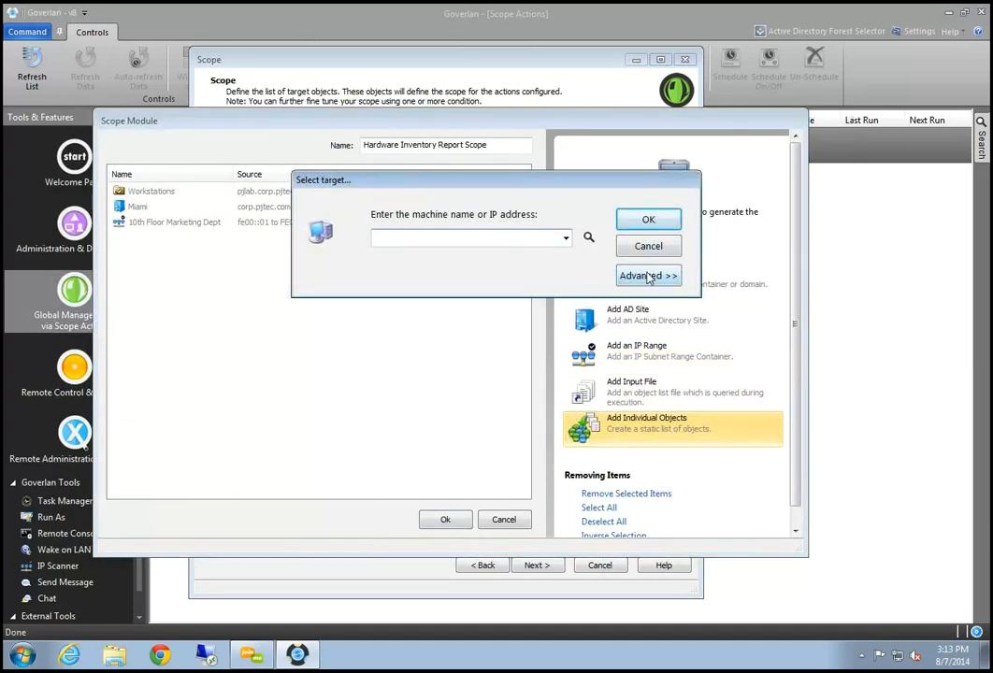
{"action": "left_click", "coordinate": [648, 276]}
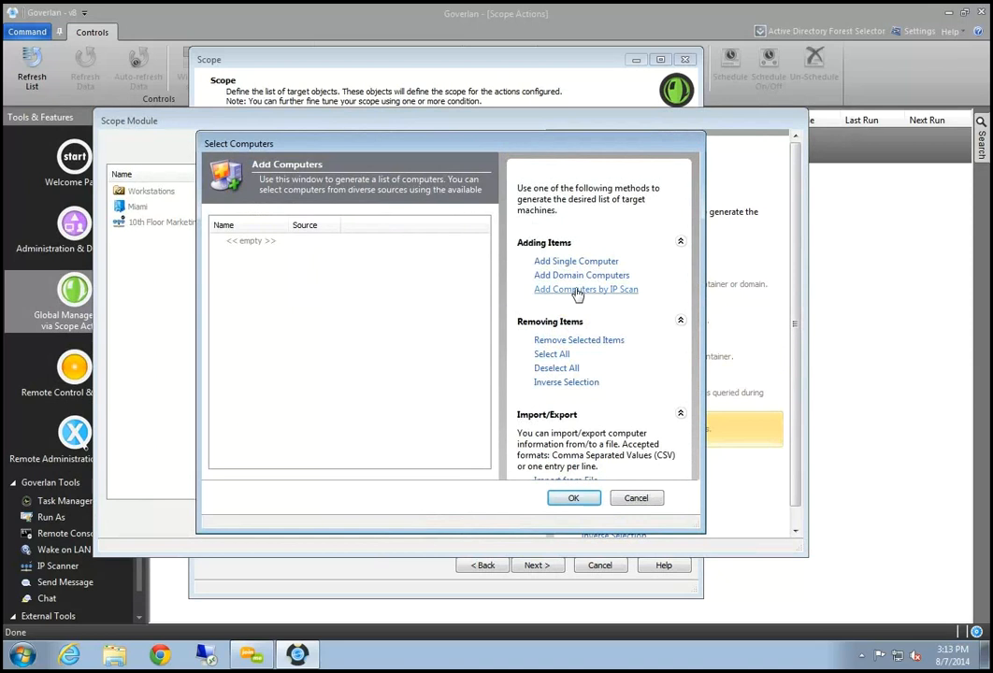
{"action": "left_click", "coordinate": [639, 498]}
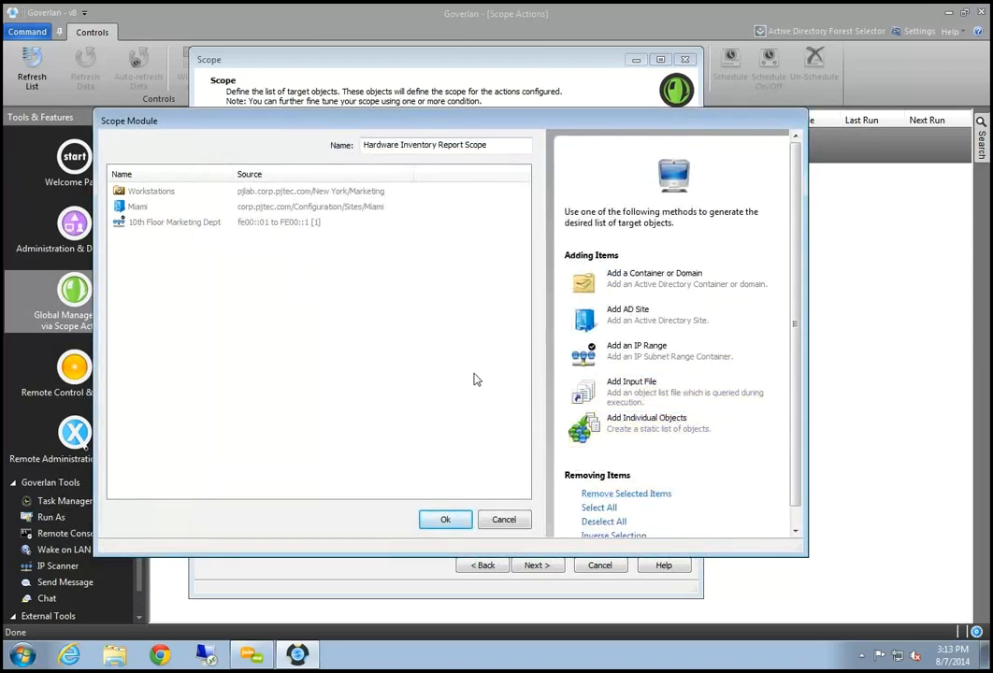
Step: Remove the 10th Floor Marketing Dept range, the Miami site and the Marketing Workstations container from the scope module
{"action": "left_click", "coordinate": [285, 225]}
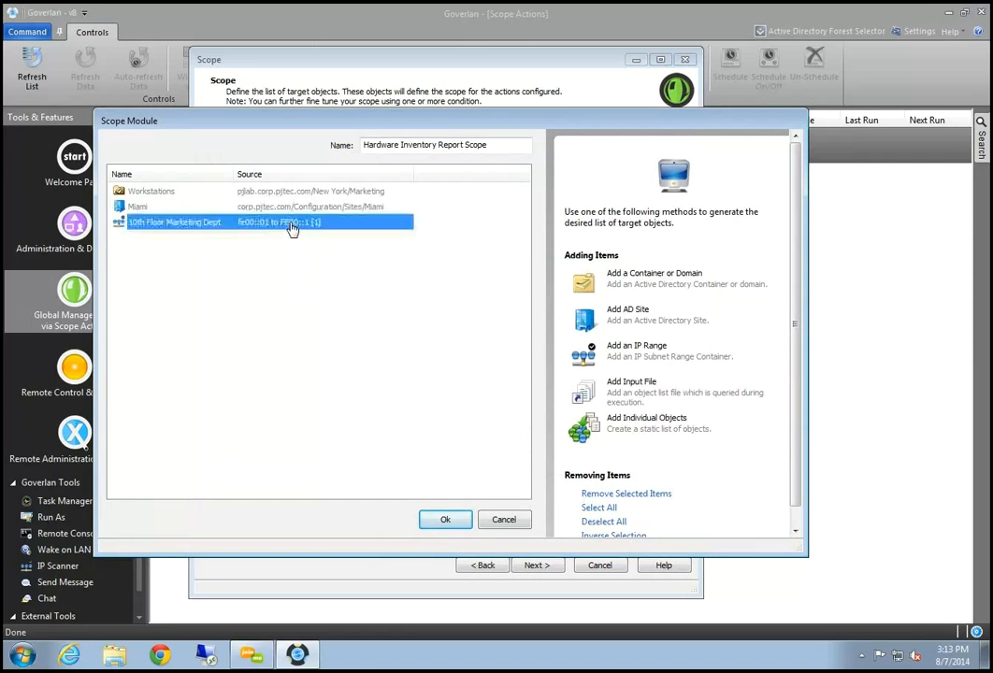
{"action": "left_click", "coordinate": [627, 495]}
{"action": "left_click", "coordinate": [454, 372]}
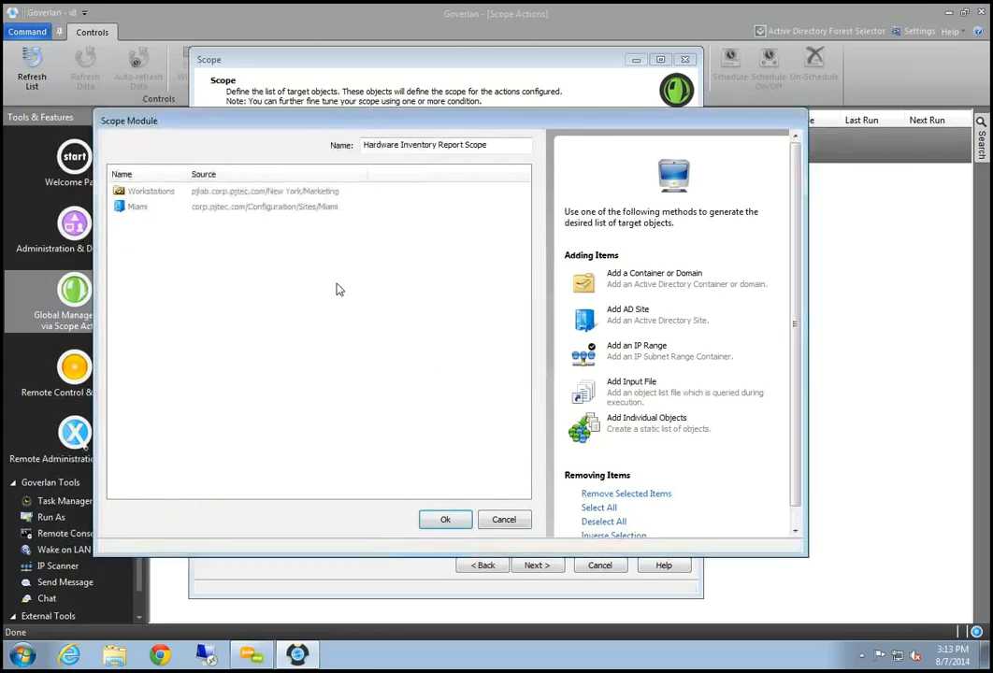
{"action": "left_click", "coordinate": [290, 209]}
{"action": "left_click", "coordinate": [628, 494]}
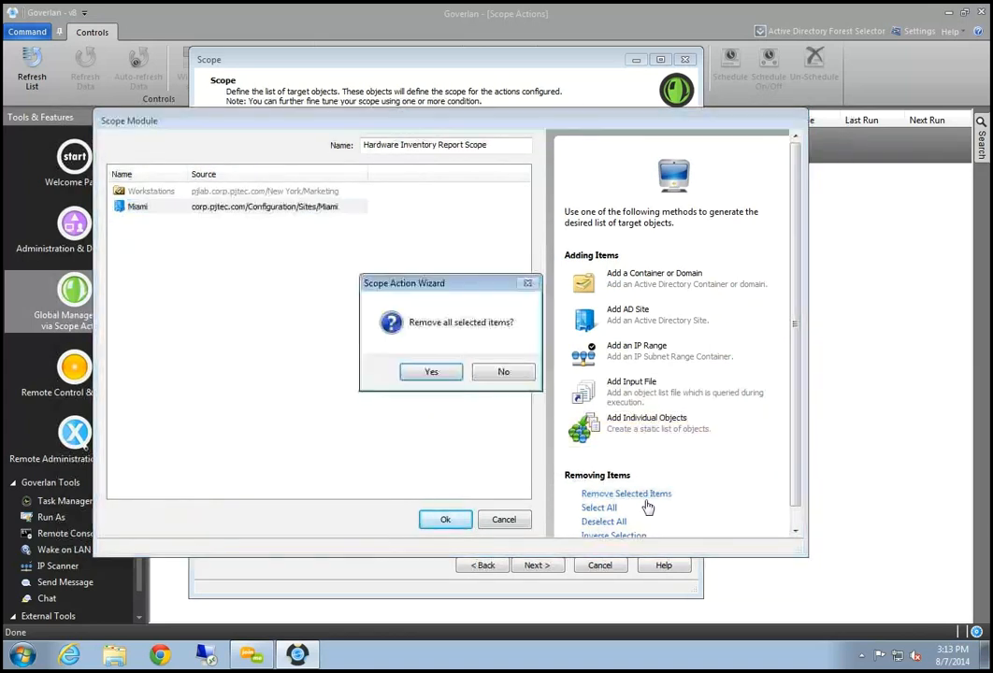
{"action": "left_click", "coordinate": [453, 374]}
{"action": "left_click", "coordinate": [234, 191]}
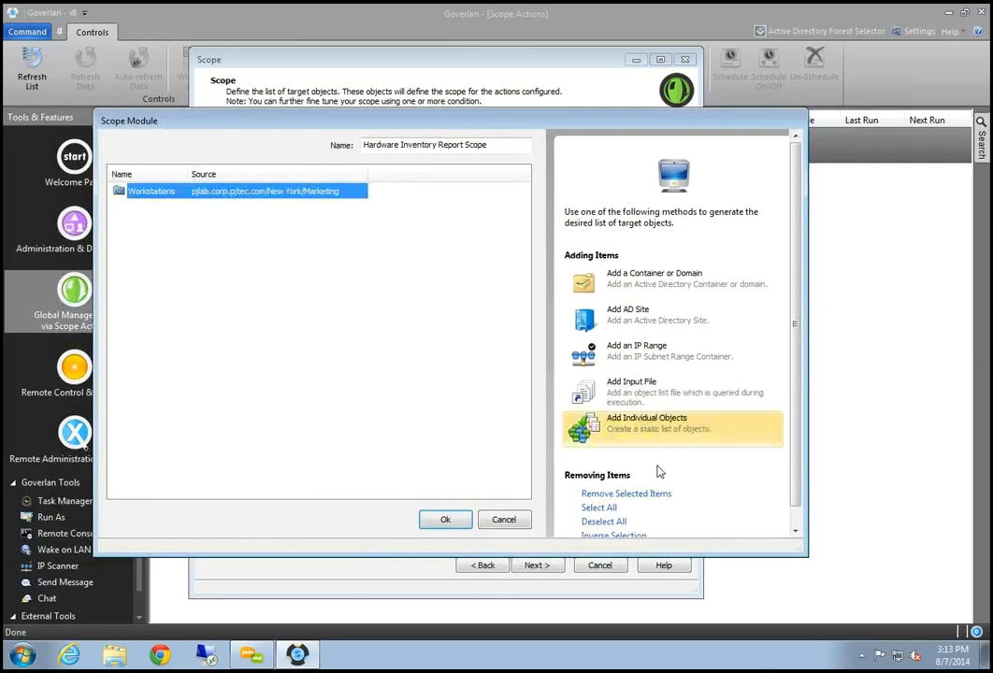
{"action": "left_click", "coordinate": [641, 496]}
{"action": "left_click", "coordinate": [454, 372]}
Step: Add the Workstations container under pjlab.corp.pjtec.com, Production to the scope module and save the module
{"action": "left_click", "coordinate": [654, 274]}
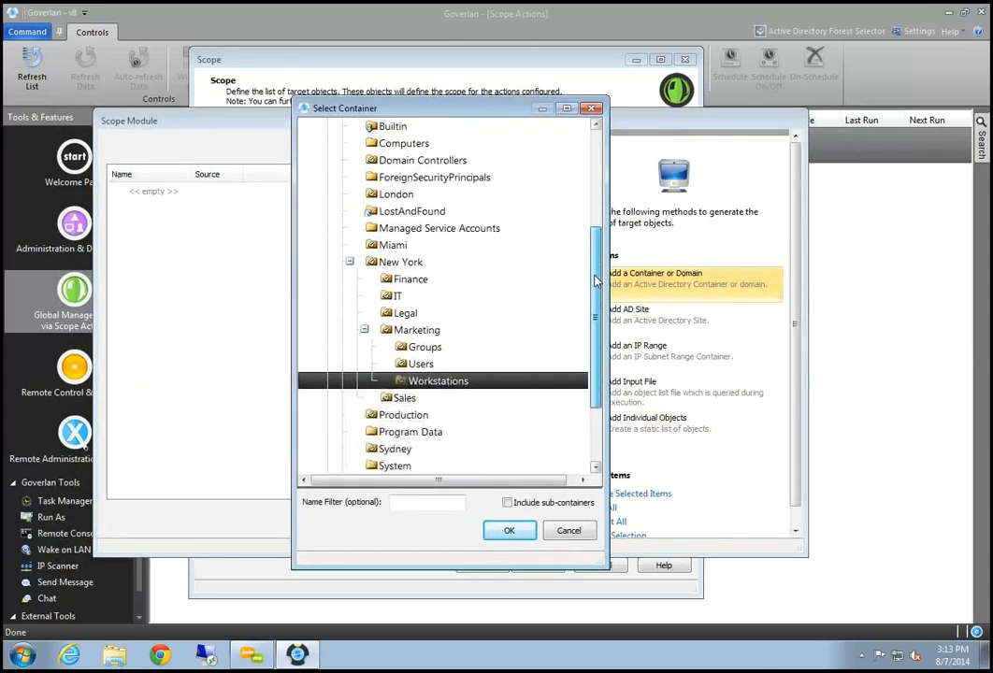
{"action": "left_click", "coordinate": [349, 261]}
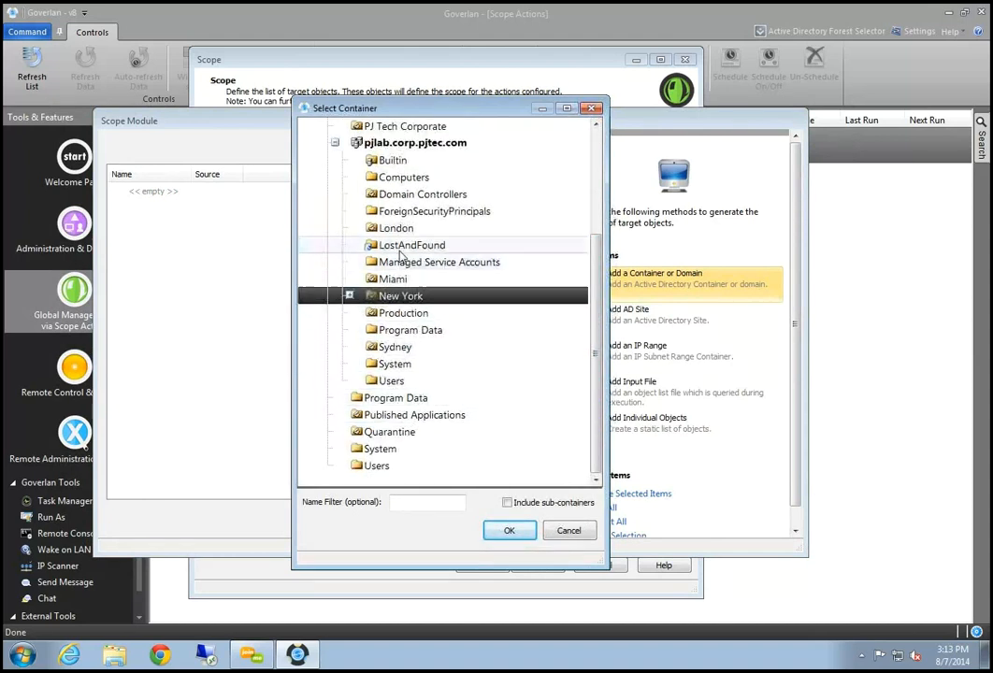
{"action": "double_click", "coordinate": [413, 314]}
{"action": "scroll", "coordinate": [414, 374], "scroll_direction": "down", "scroll_amount": 2}
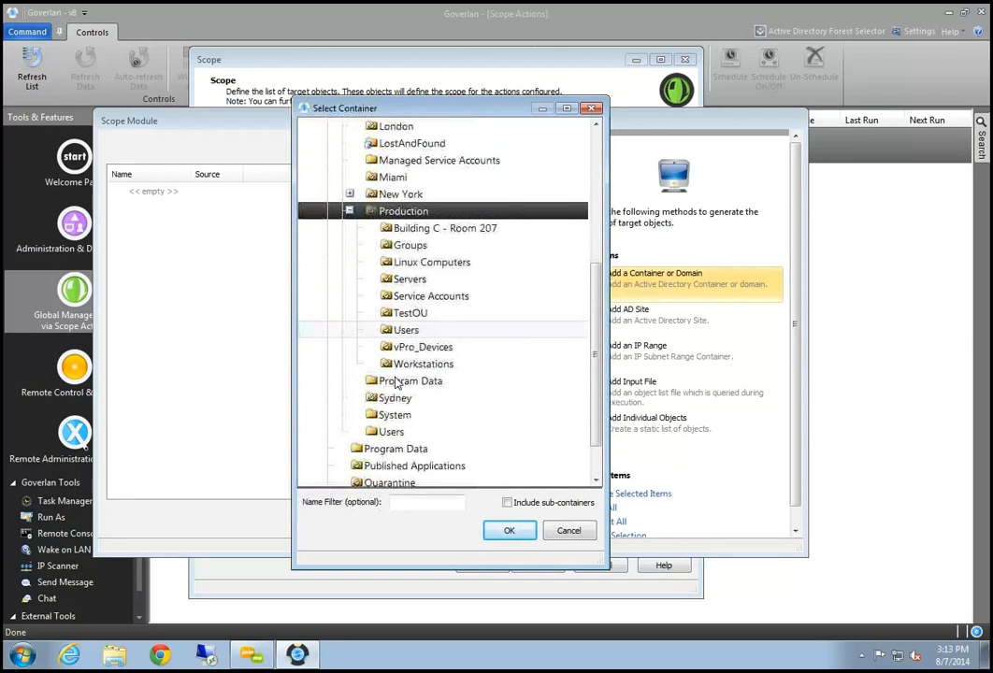
{"action": "left_click", "coordinate": [416, 364]}
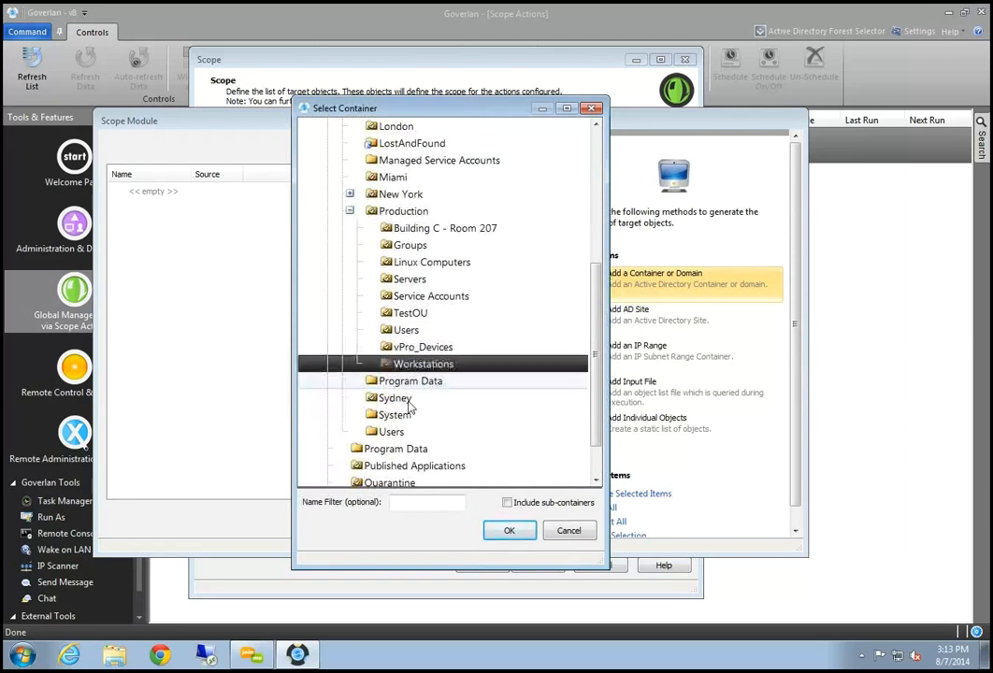
{"action": "left_click", "coordinate": [509, 530]}
{"action": "left_click", "coordinate": [188, 194]}
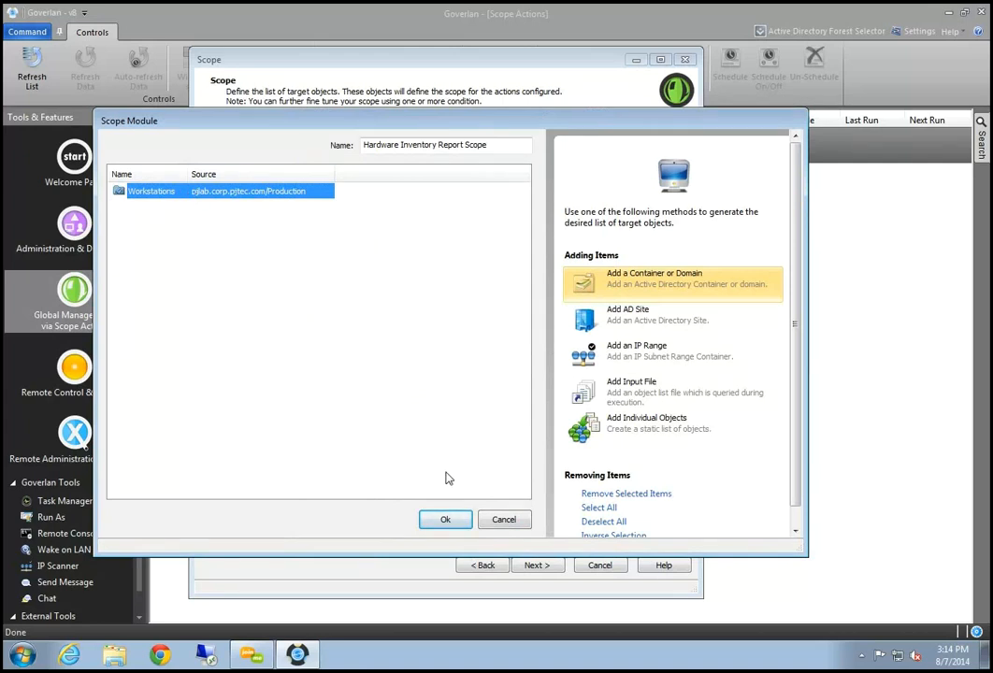
{"action": "left_click", "coordinate": [445, 519]}
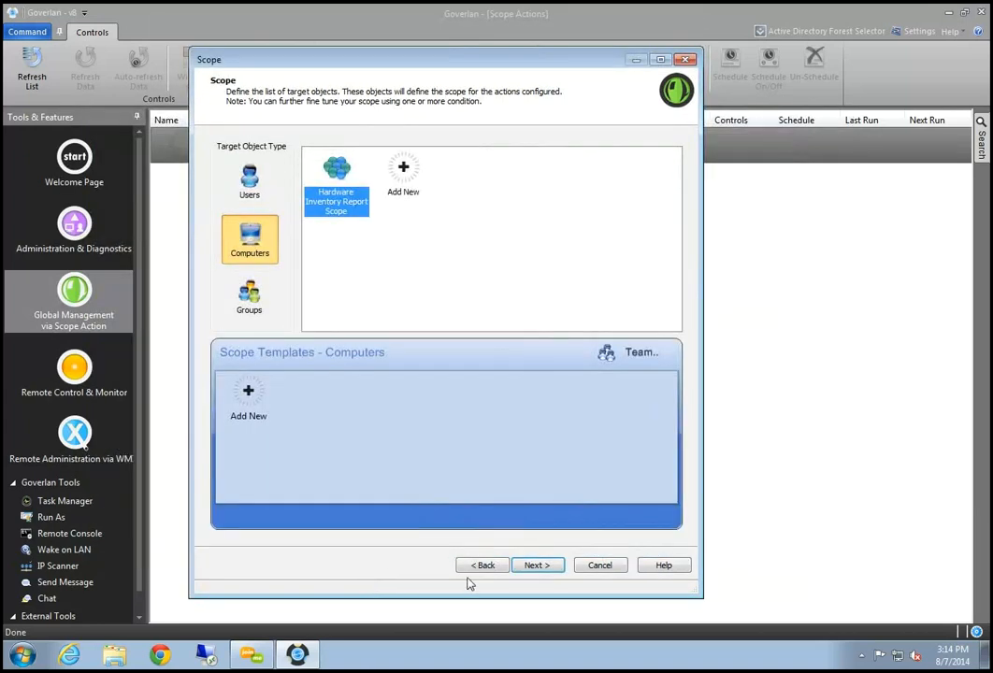
Step: Continue to the wizard's actions page and start a new action module, narrowing and repositioning its window
{"action": "left_click", "coordinate": [534, 566]}
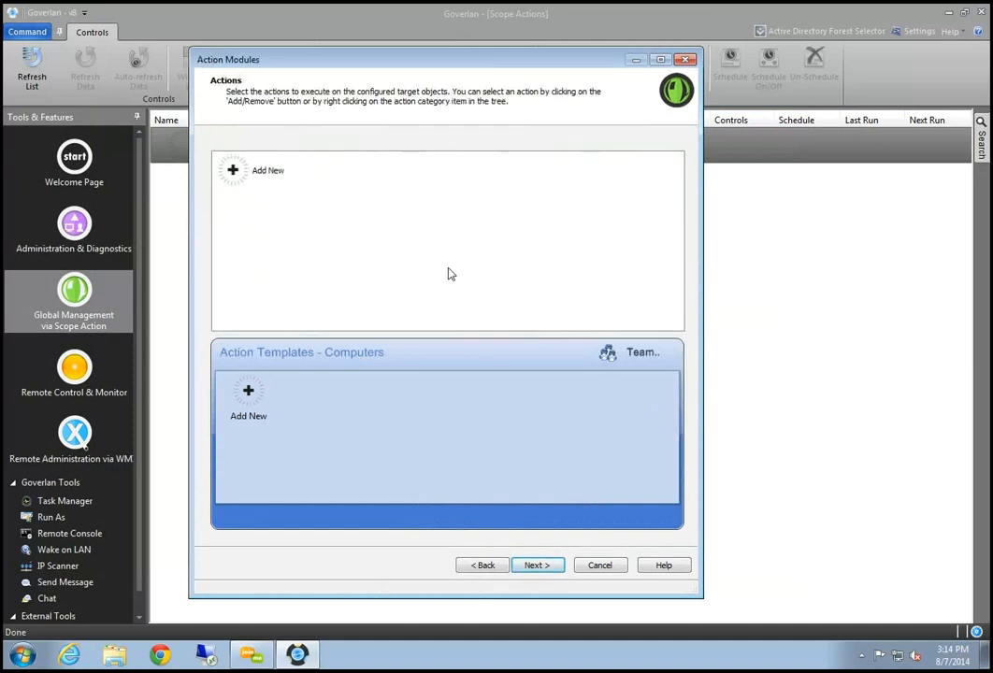
{"action": "left_click", "coordinate": [243, 185]}
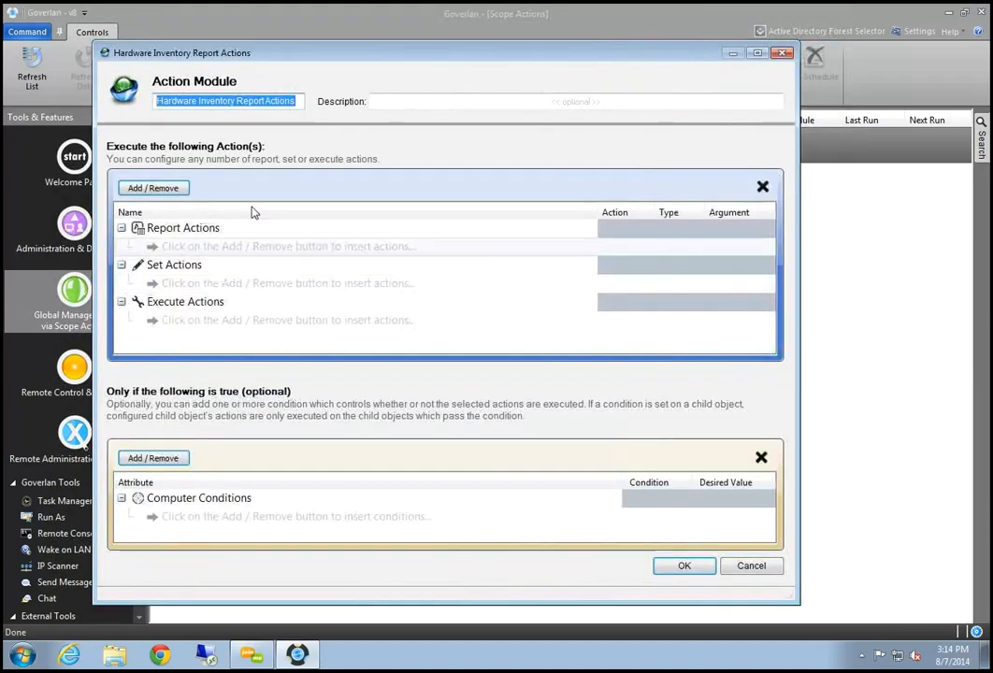
{"action": "left_click_drag", "start_coordinate": [277, 54], "coordinate": [268, 82]}
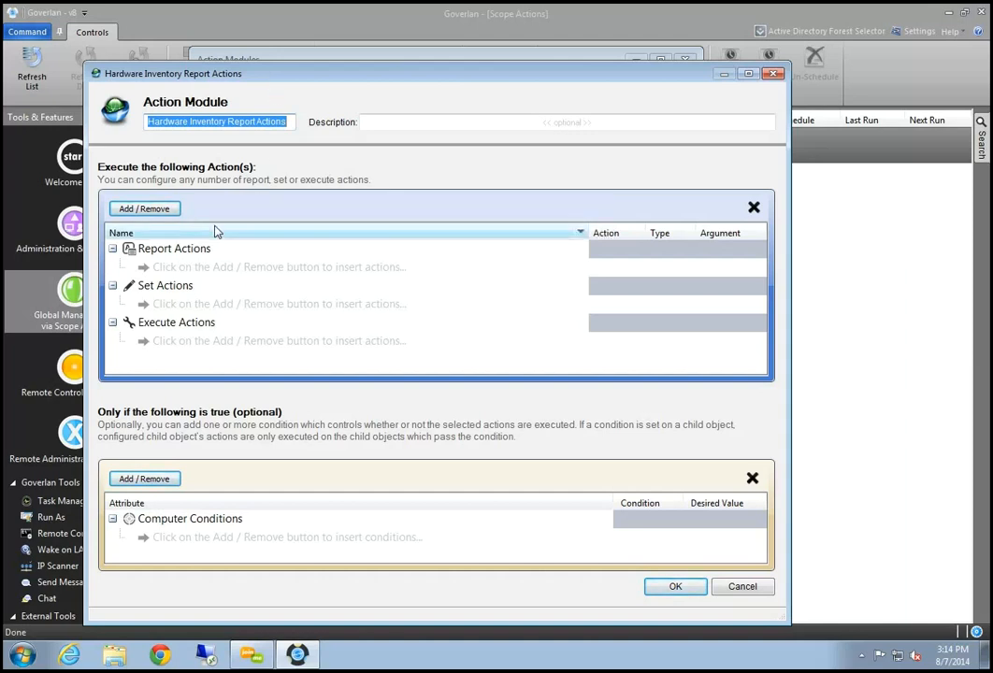
{"action": "left_click_drag", "start_coordinate": [790, 187], "coordinate": [682, 168]}
{"action": "left_click_drag", "start_coordinate": [303, 80], "coordinate": [346, 80]}
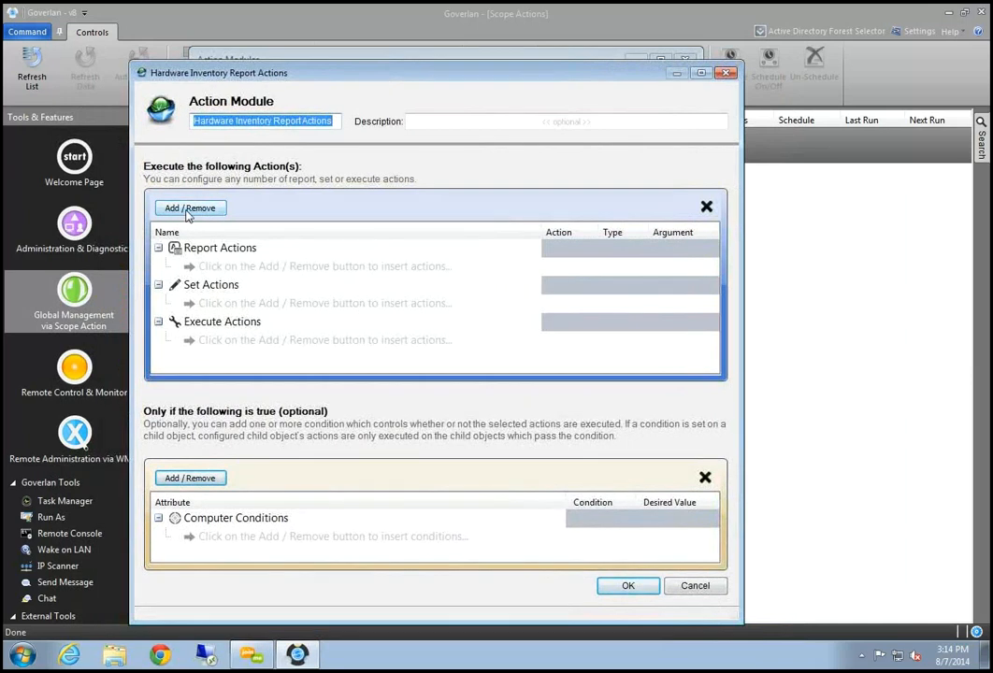
Step: Find All Computer Identity Information by searching the computer report properties for "Computer", add it as a report action and save the action module
{"action": "left_click", "coordinate": [188, 211]}
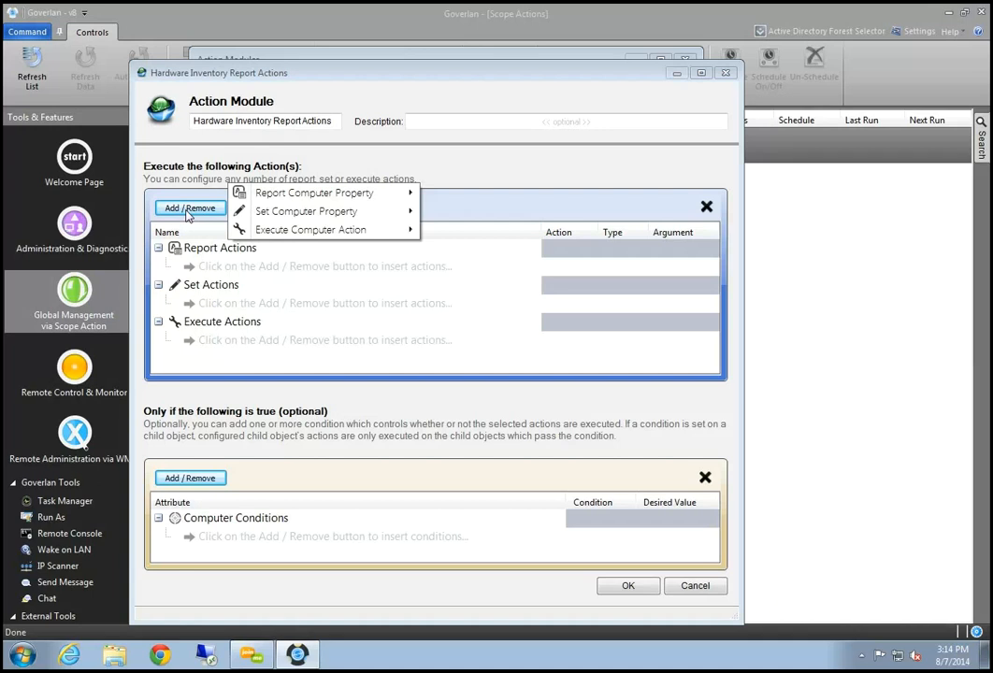
{"action": "mouse_move", "coordinate": [271, 194]}
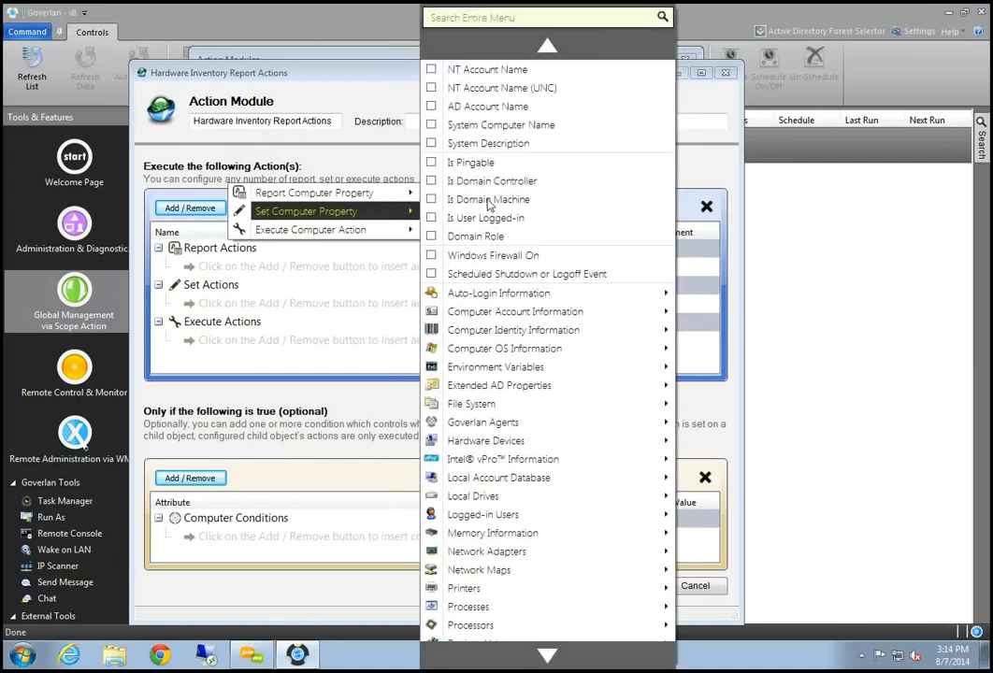
{"action": "mouse_move", "coordinate": [549, 657]}
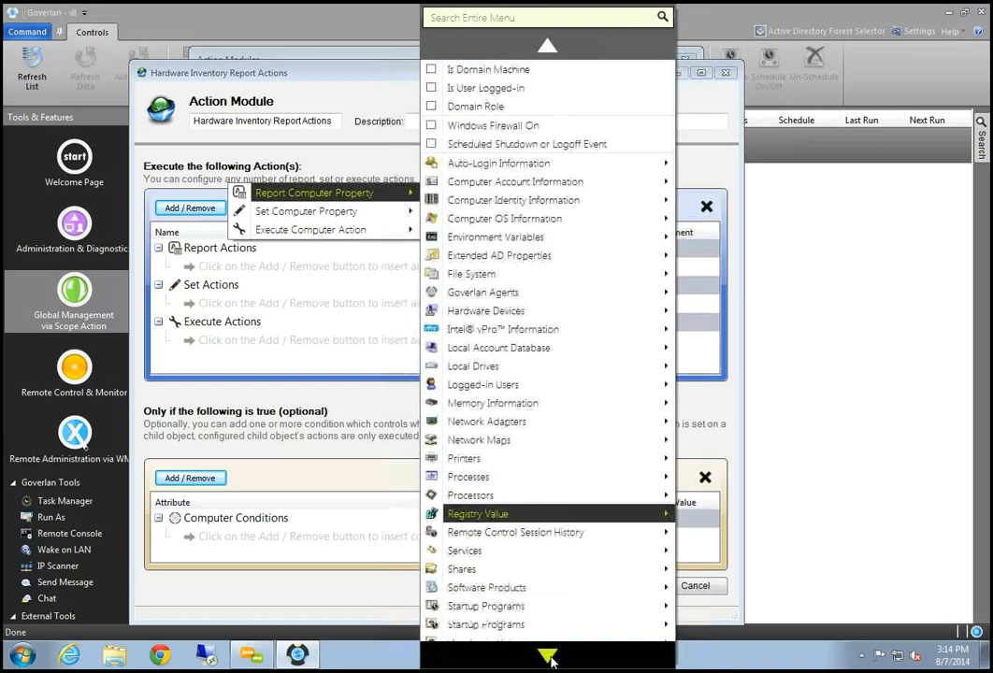
{"action": "mouse_move", "coordinate": [541, 559]}
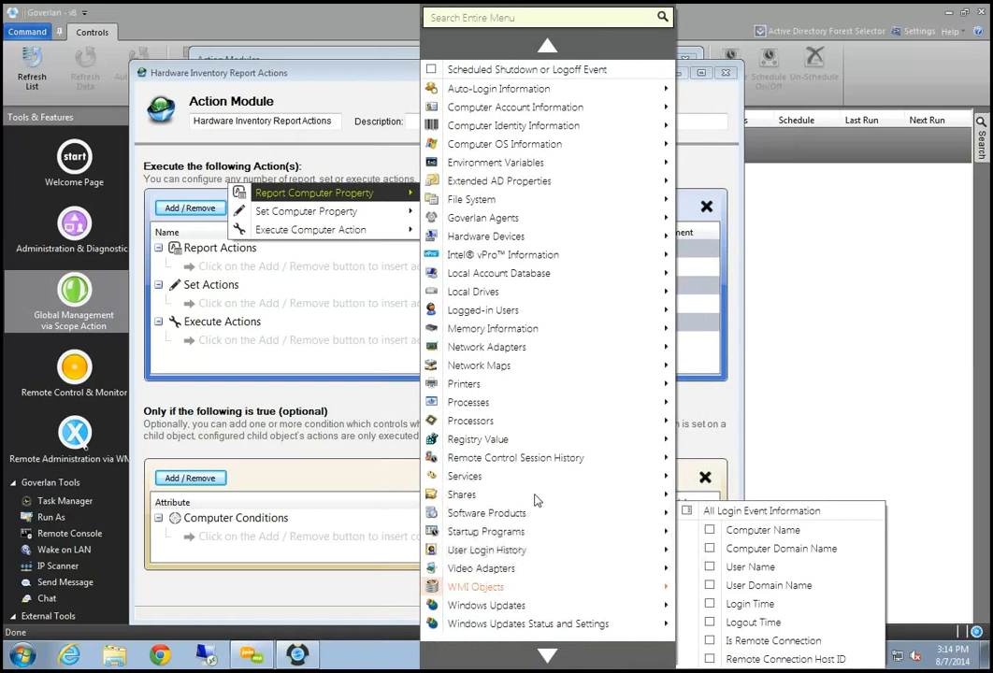
{"action": "mouse_move", "coordinate": [548, 348]}
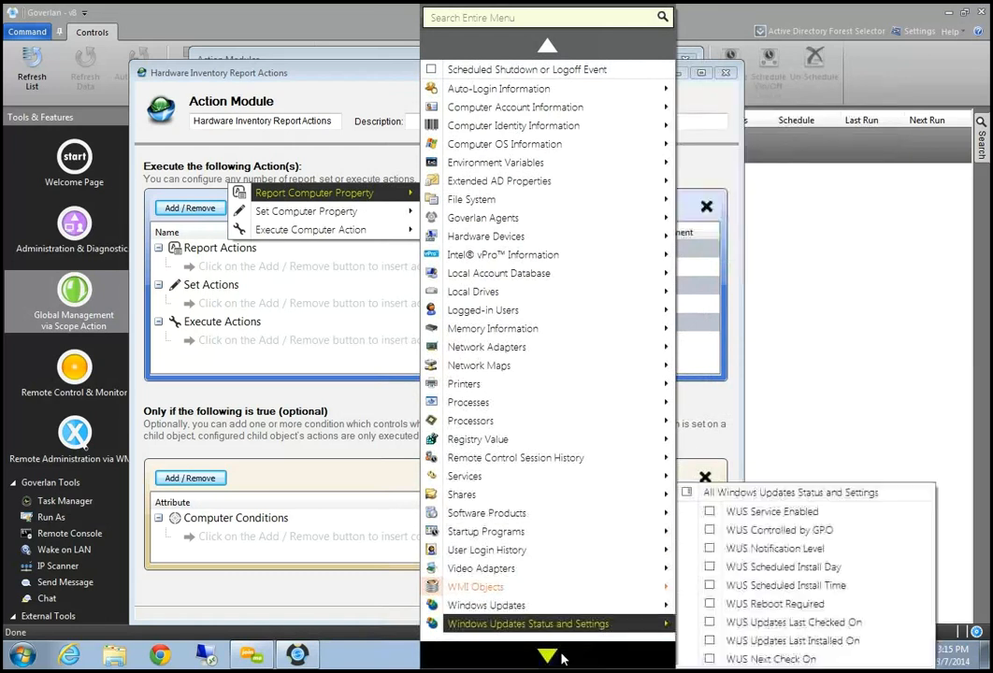
{"action": "left_click", "coordinate": [641, 19]}
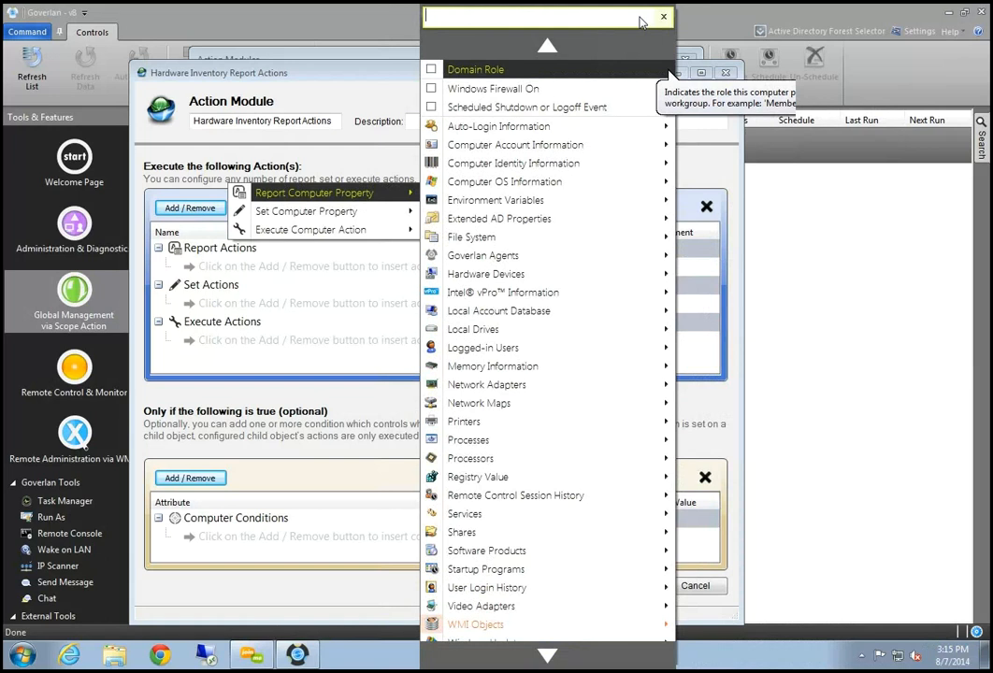
{"action": "type", "text": "Computer"}
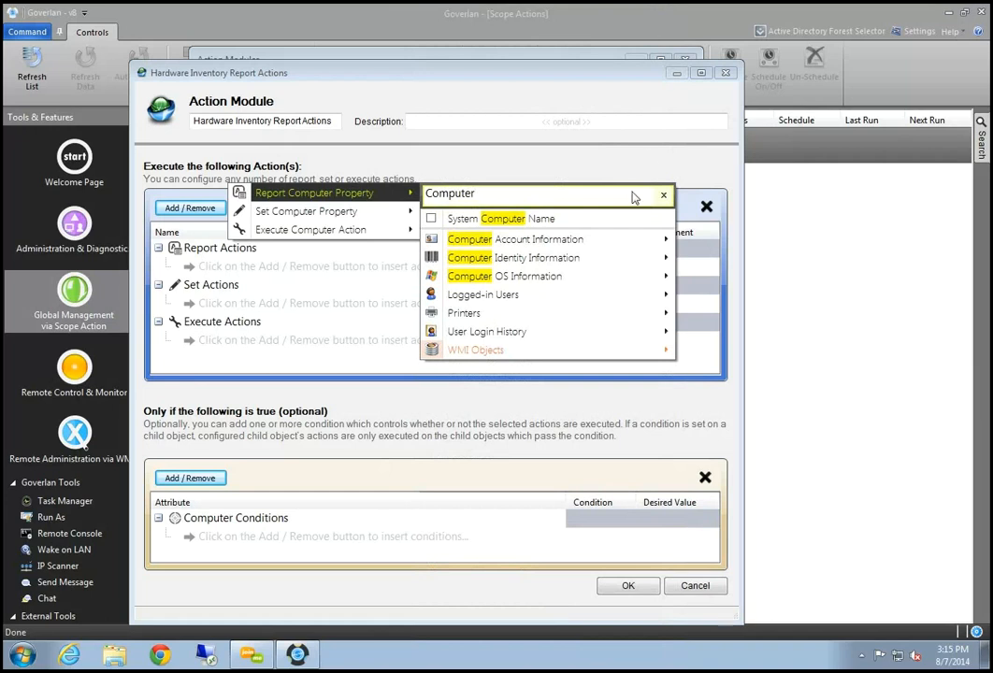
{"action": "mouse_move", "coordinate": [549, 260]}
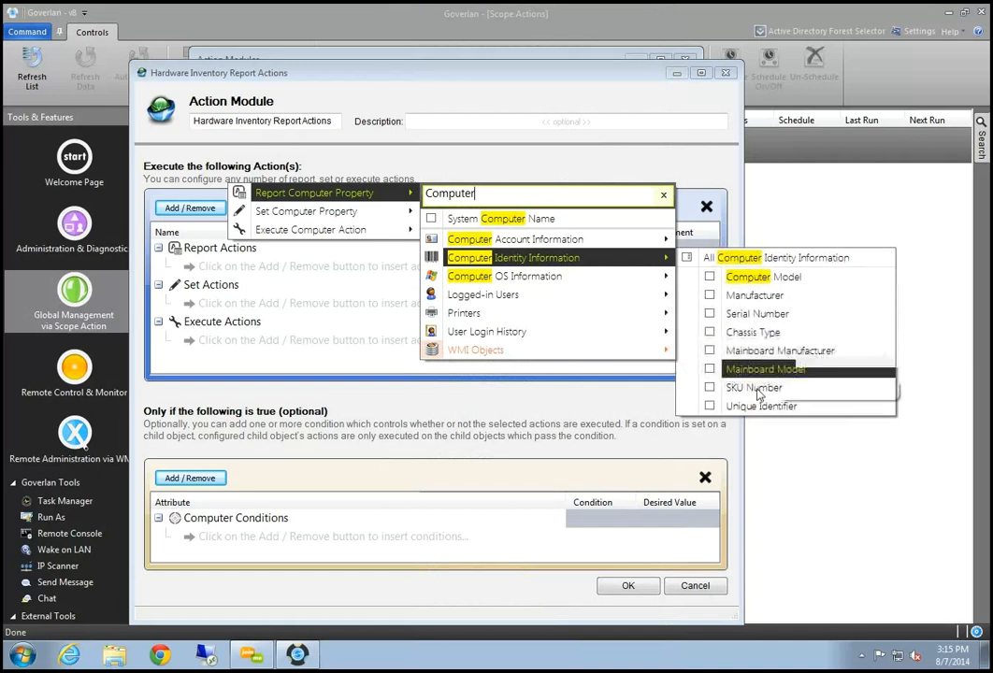
{"action": "left_click", "coordinate": [757, 260]}
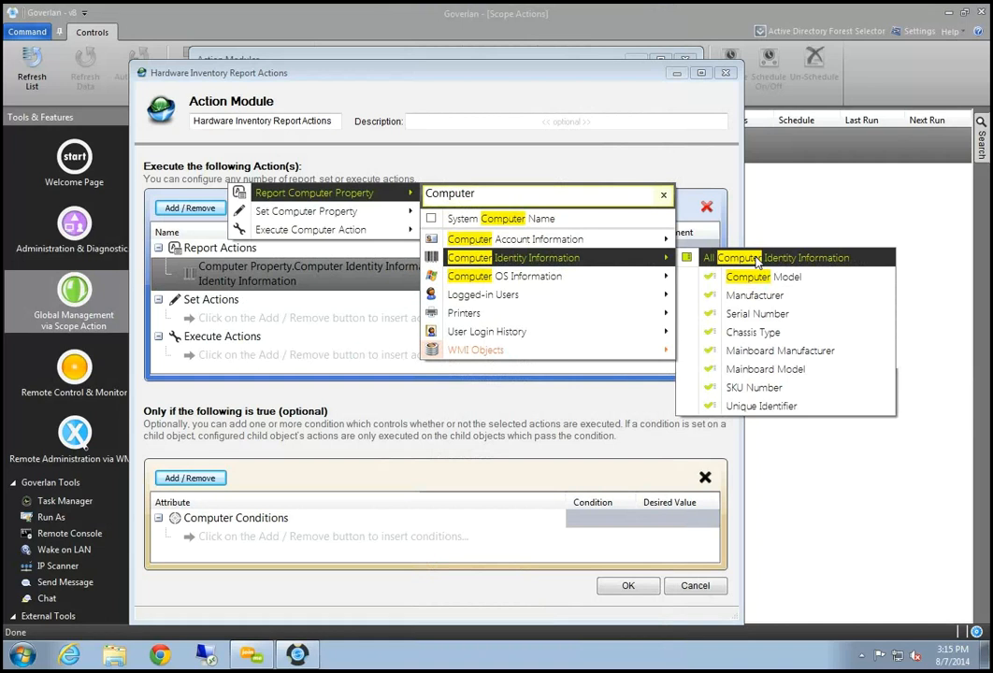
{"action": "left_click", "coordinate": [257, 412]}
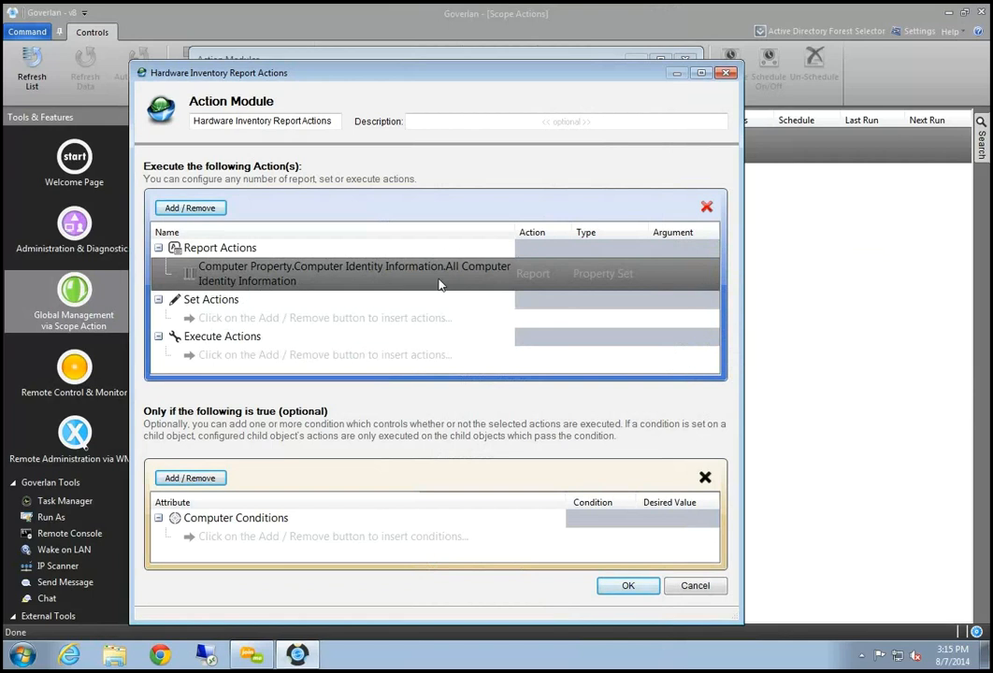
{"action": "left_click", "coordinate": [627, 589]}
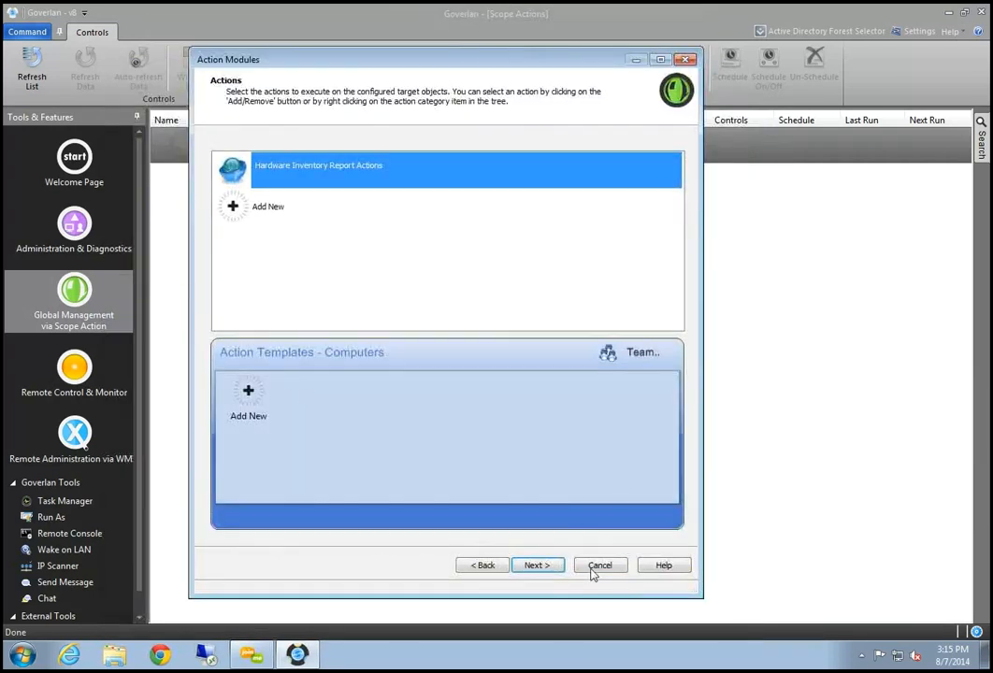
Step: Continue to the run options, keep the scope action set to Run Now and set its follow-up to Do nothing
{"action": "left_click", "coordinate": [536, 566]}
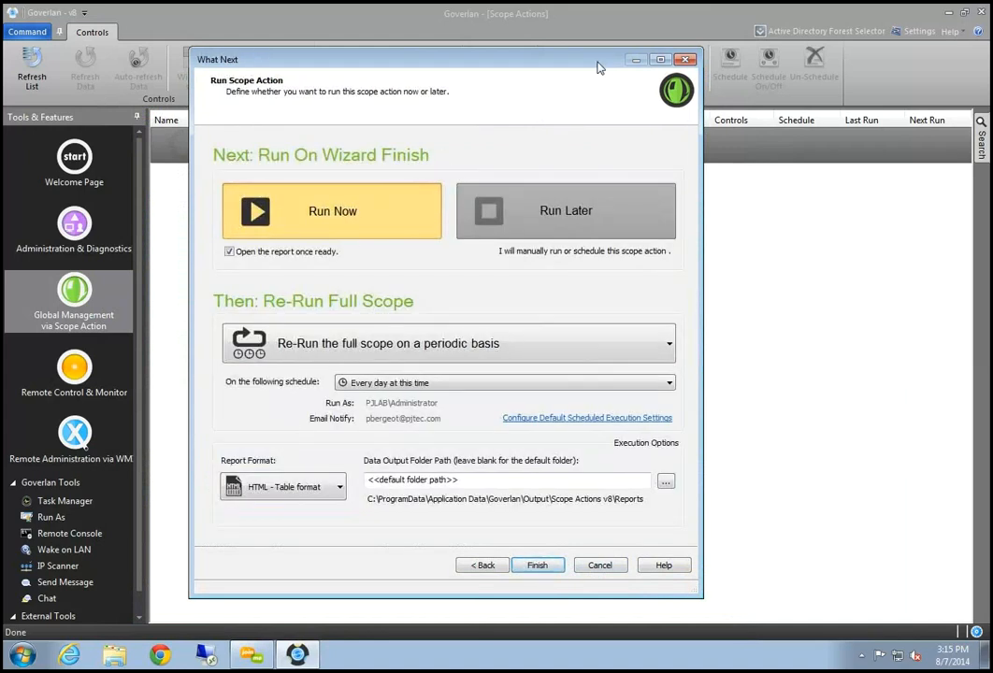
{"action": "left_click_drag", "start_coordinate": [599, 65], "coordinate": [612, 65]}
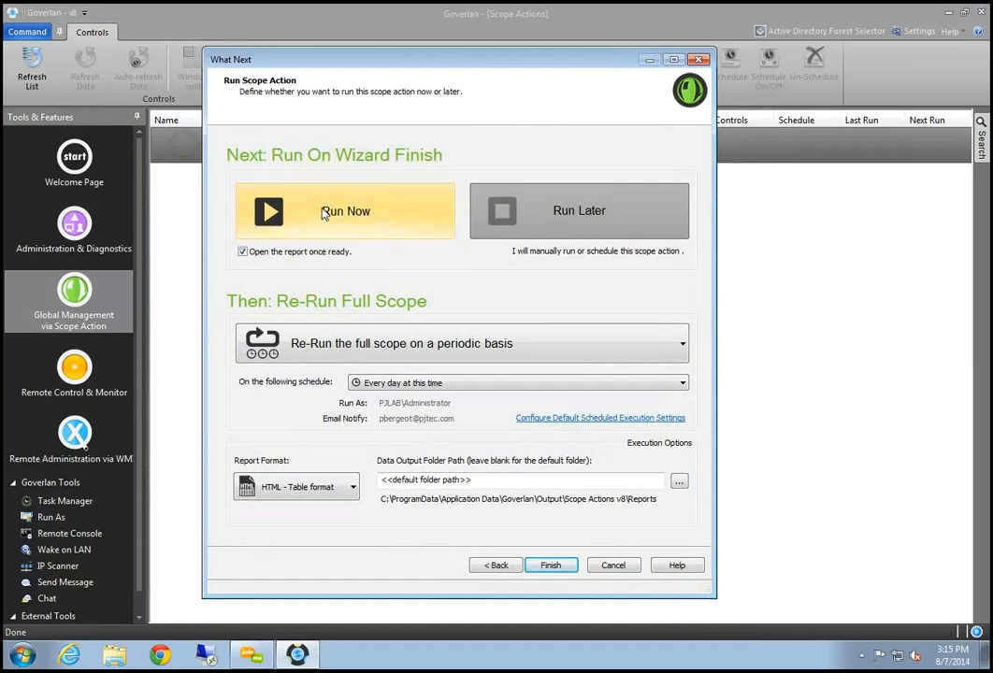
{"action": "left_click", "coordinate": [645, 236]}
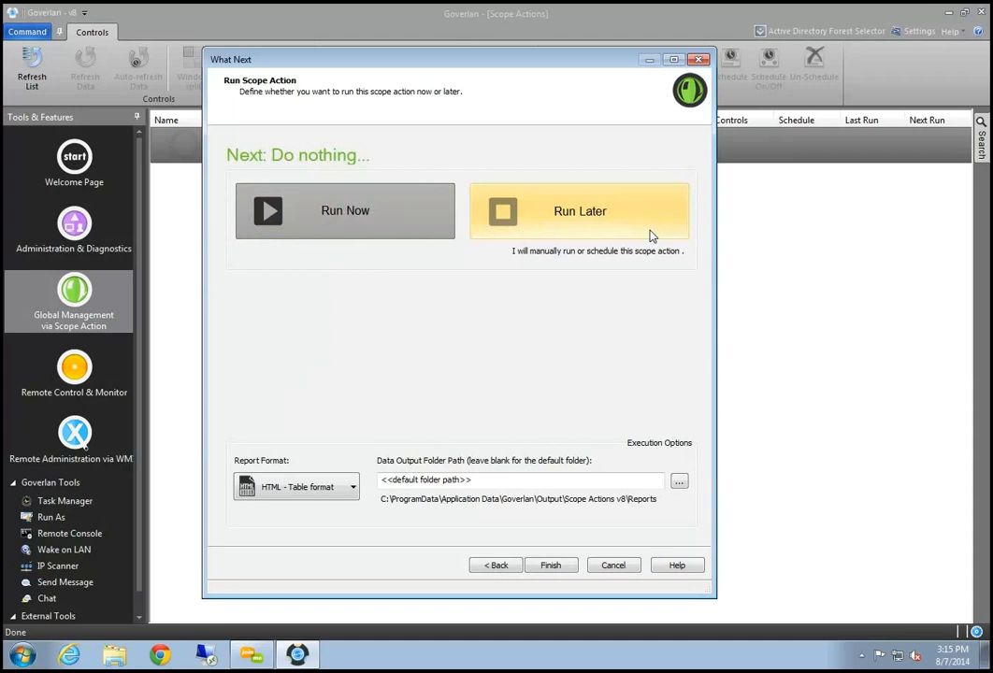
{"action": "left_click", "coordinate": [388, 225]}
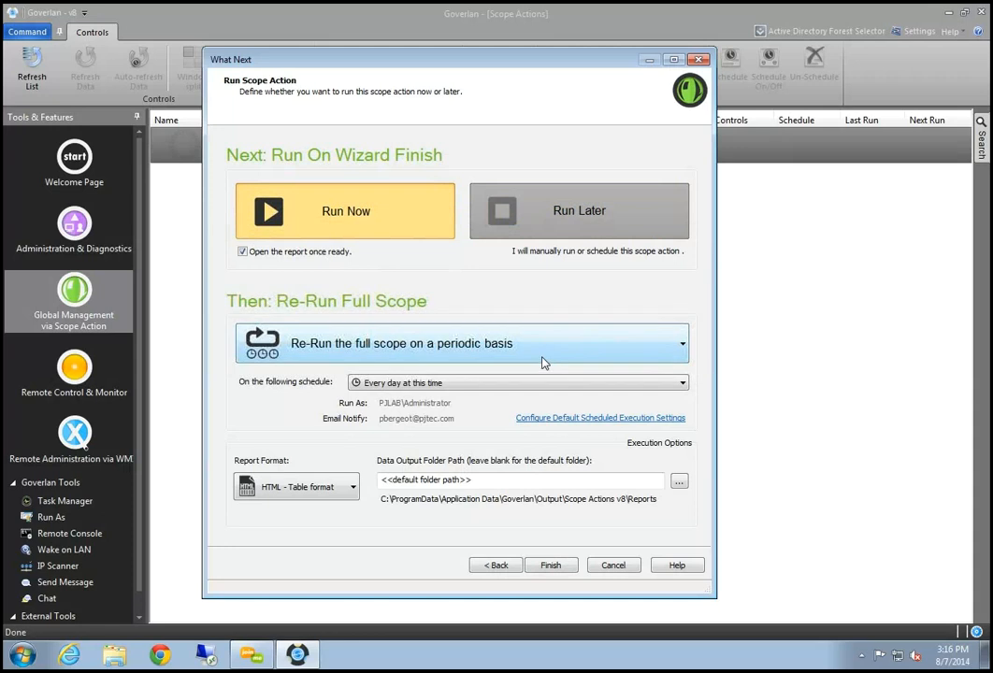
{"action": "left_click", "coordinate": [683, 352]}
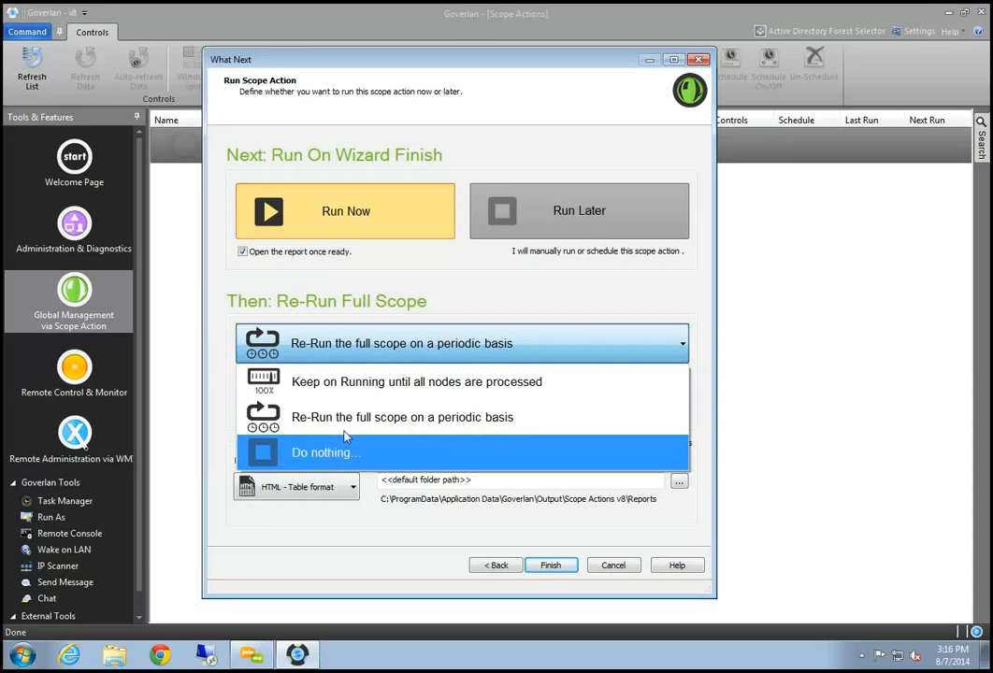
{"action": "left_click", "coordinate": [327, 456]}
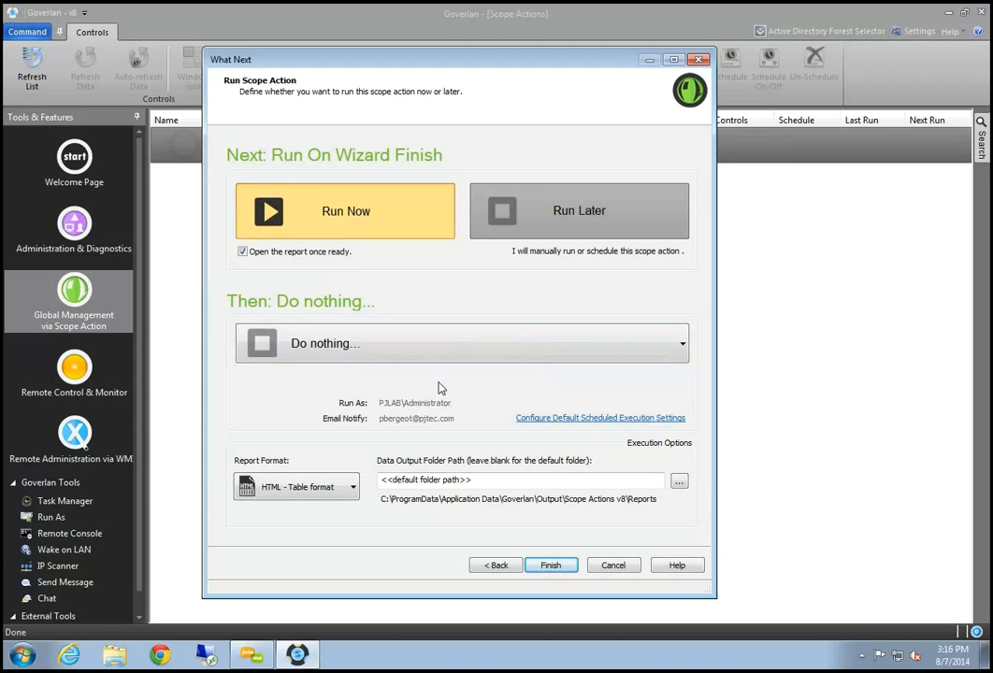
Step: Set the report format to HTML - Data sheet format and finish the wizard to run the scope action
{"action": "left_click", "coordinate": [349, 488]}
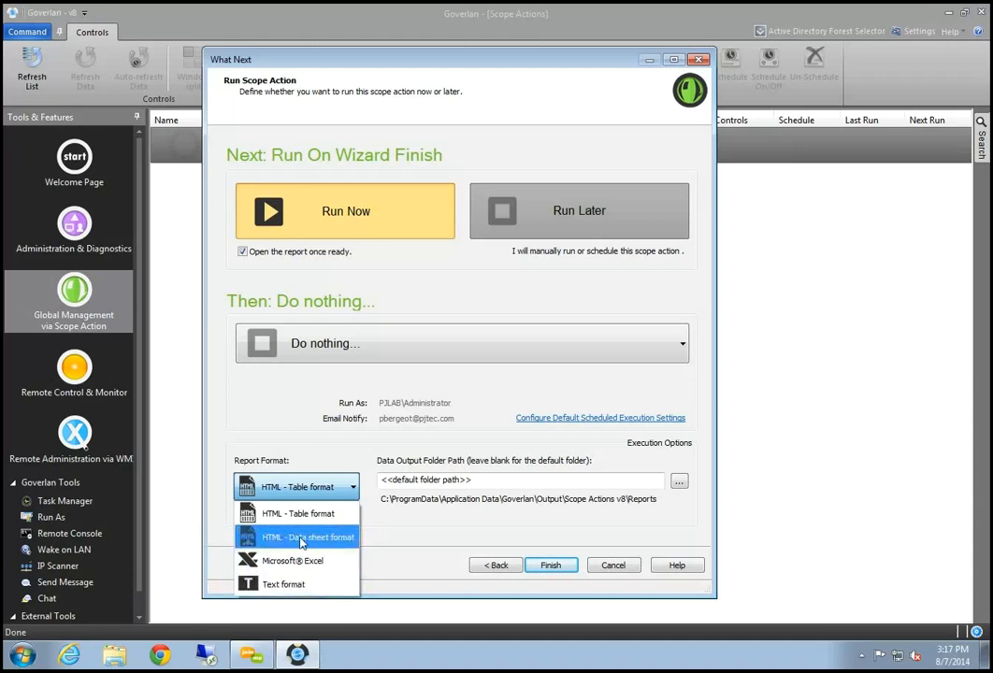
{"action": "left_click", "coordinate": [270, 537]}
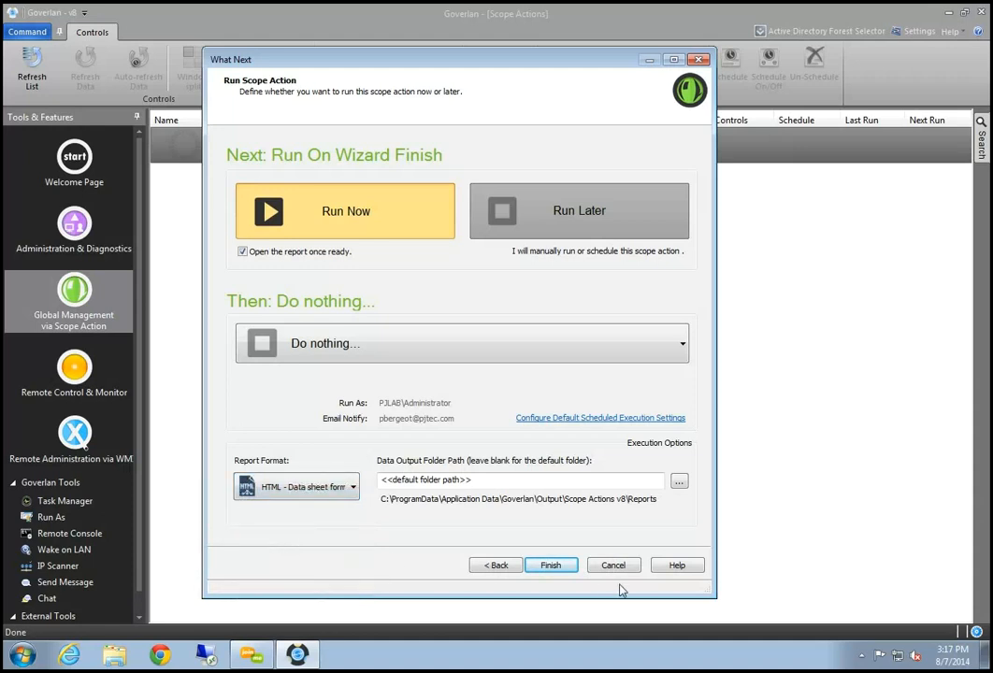
{"action": "left_click", "coordinate": [549, 568]}
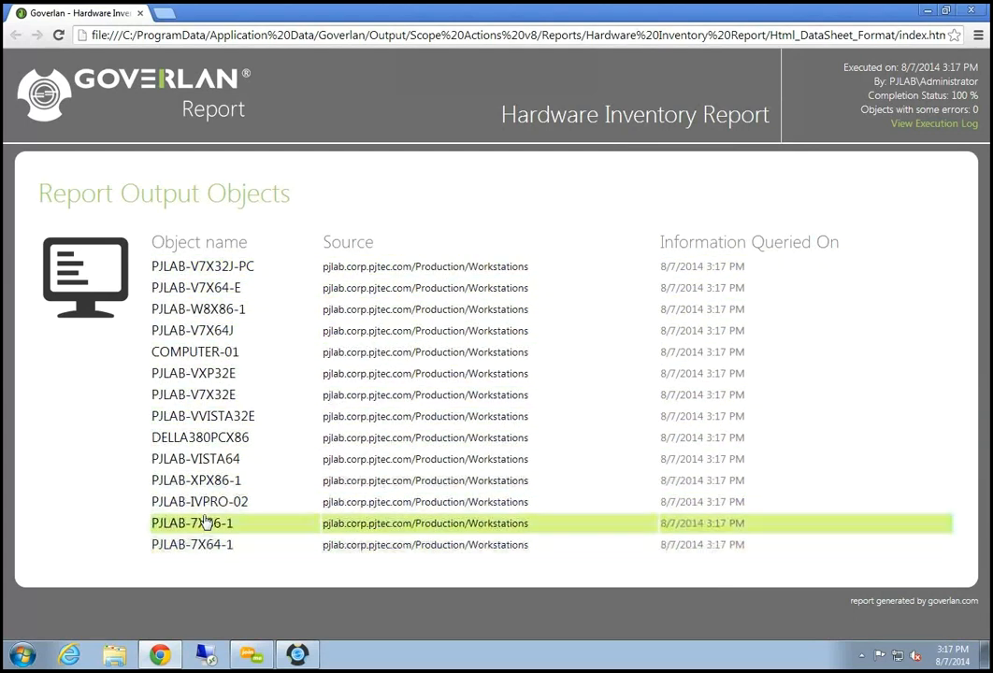
Step: Examine the identity data sheets of PJLAB-V7X64-E and COMPUTER-01, return to the report home and close the report window
{"action": "left_click", "coordinate": [213, 288]}
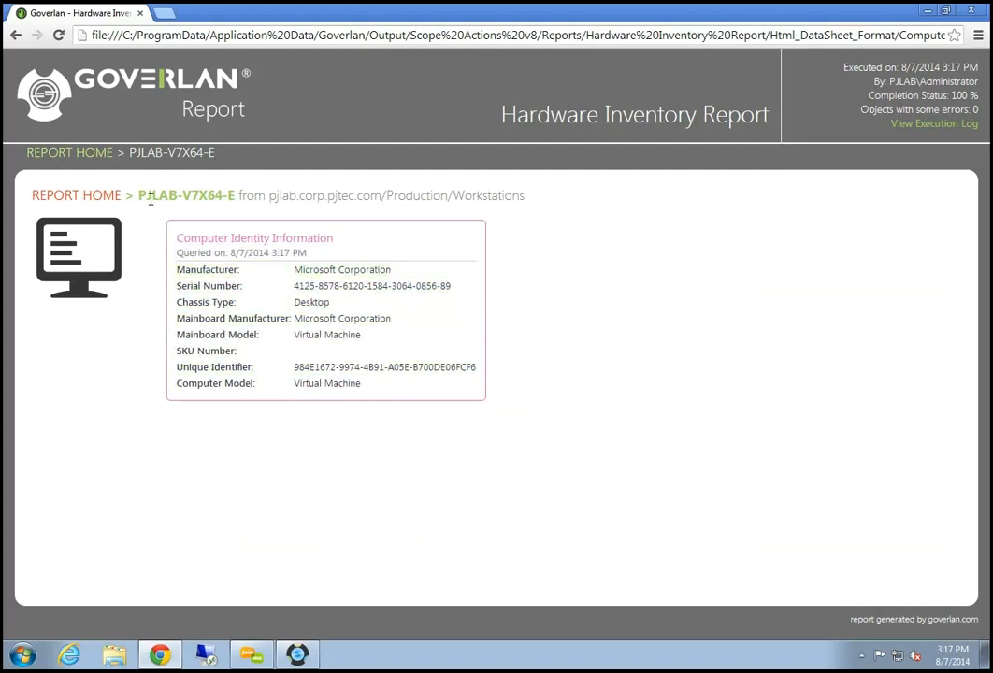
{"action": "left_click", "coordinate": [80, 198]}
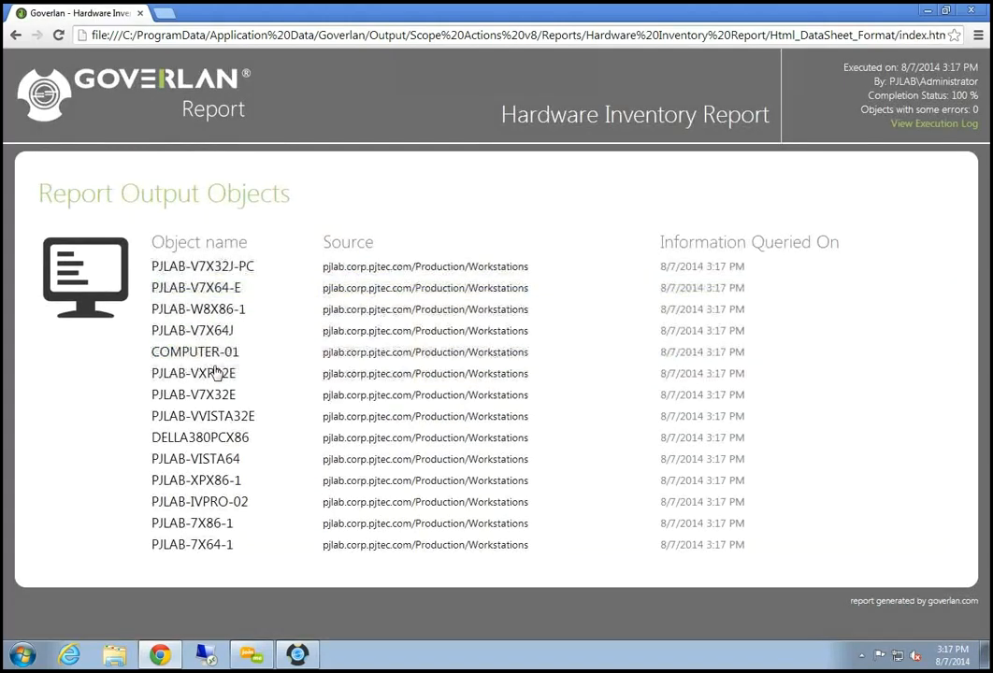
{"action": "left_click", "coordinate": [216, 361]}
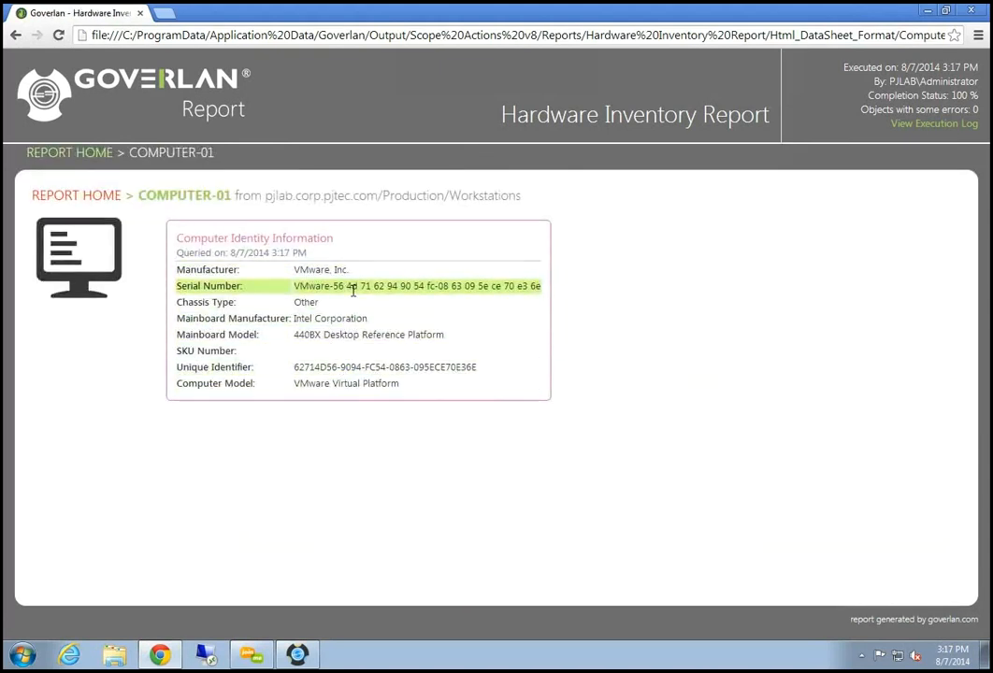
{"action": "left_click", "coordinate": [100, 200]}
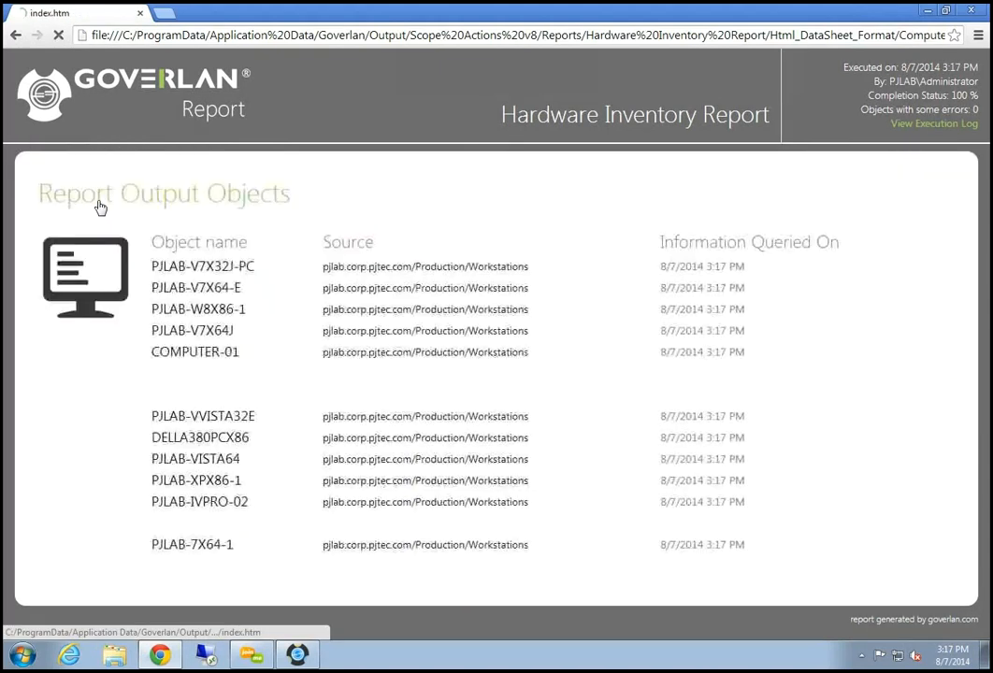
{"action": "double_click", "coordinate": [647, 18]}
{"action": "left_click_drag", "start_coordinate": [632, 42], "coordinate": [377, 121]}
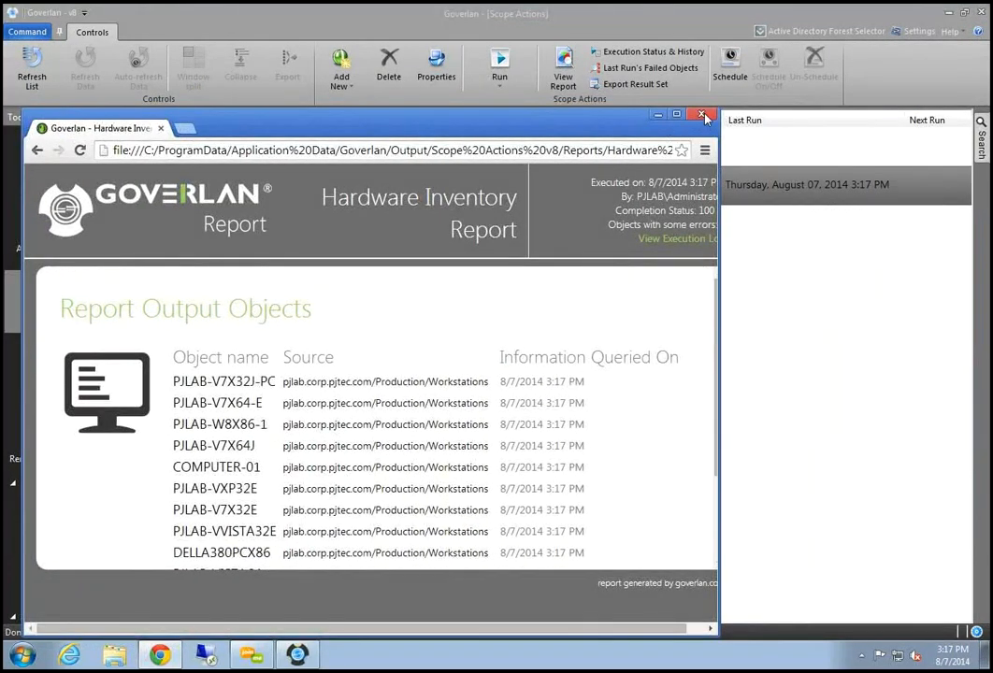
Step: Open the Hardware Inventory Report in HTML - Table format and look through its Computer Identity Information table
{"action": "right_click", "coordinate": [263, 185]}
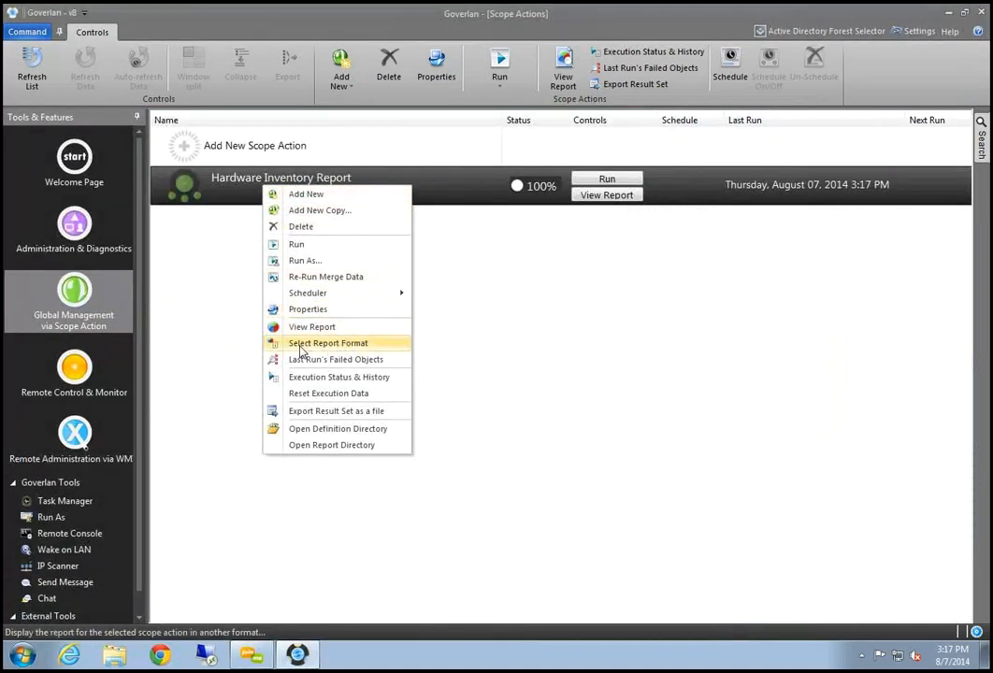
{"action": "left_click", "coordinate": [322, 349]}
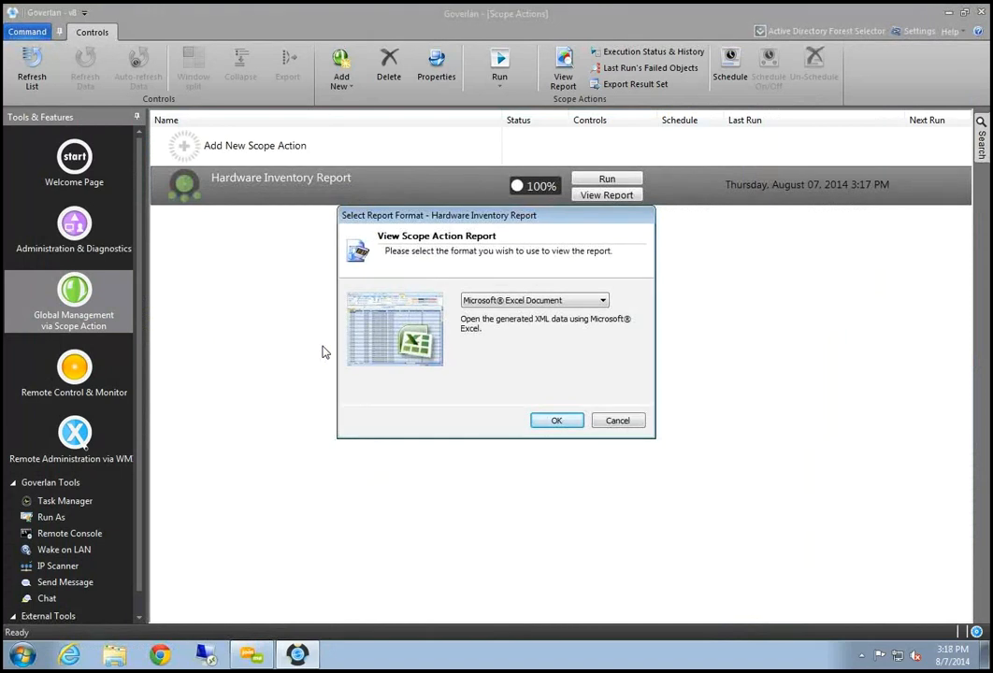
{"action": "left_click", "coordinate": [599, 300]}
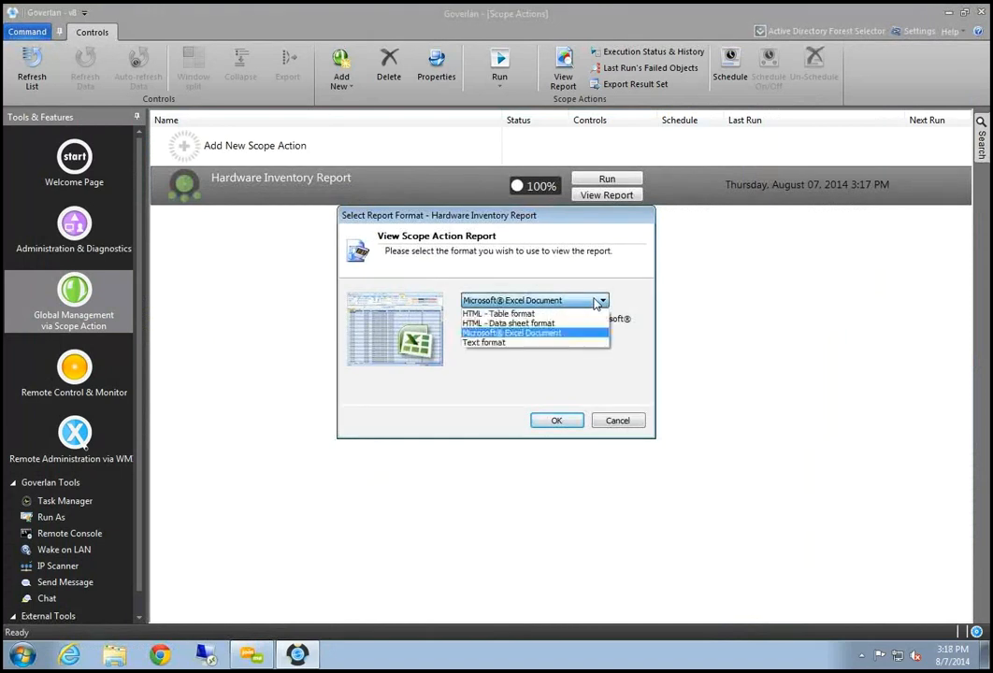
{"action": "left_click", "coordinate": [542, 315]}
{"action": "left_click", "coordinate": [556, 422]}
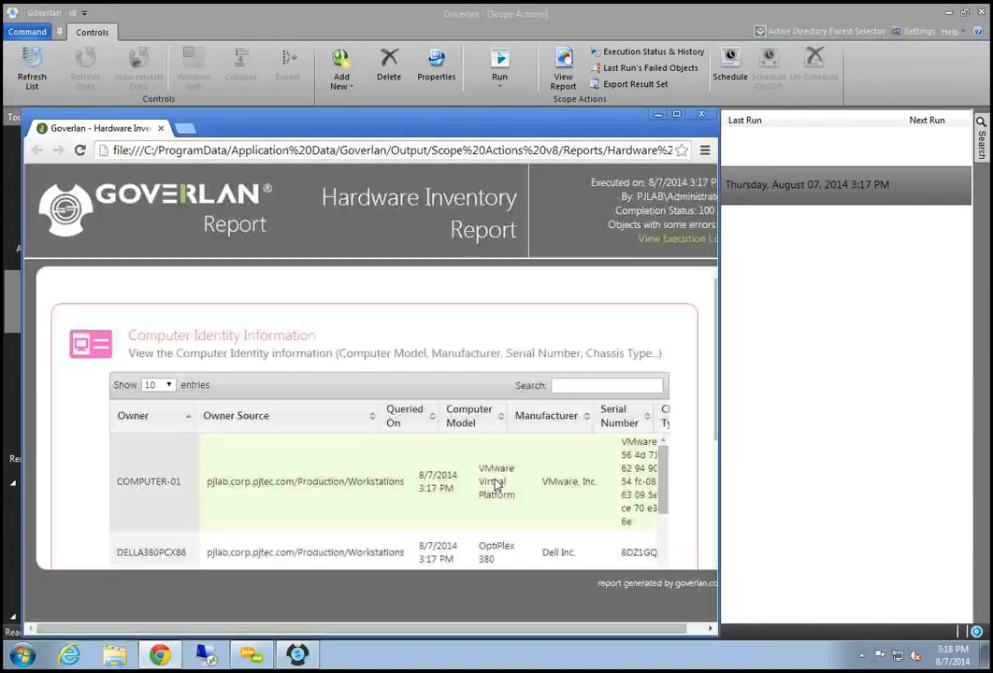
{"action": "double_click", "coordinate": [493, 128]}
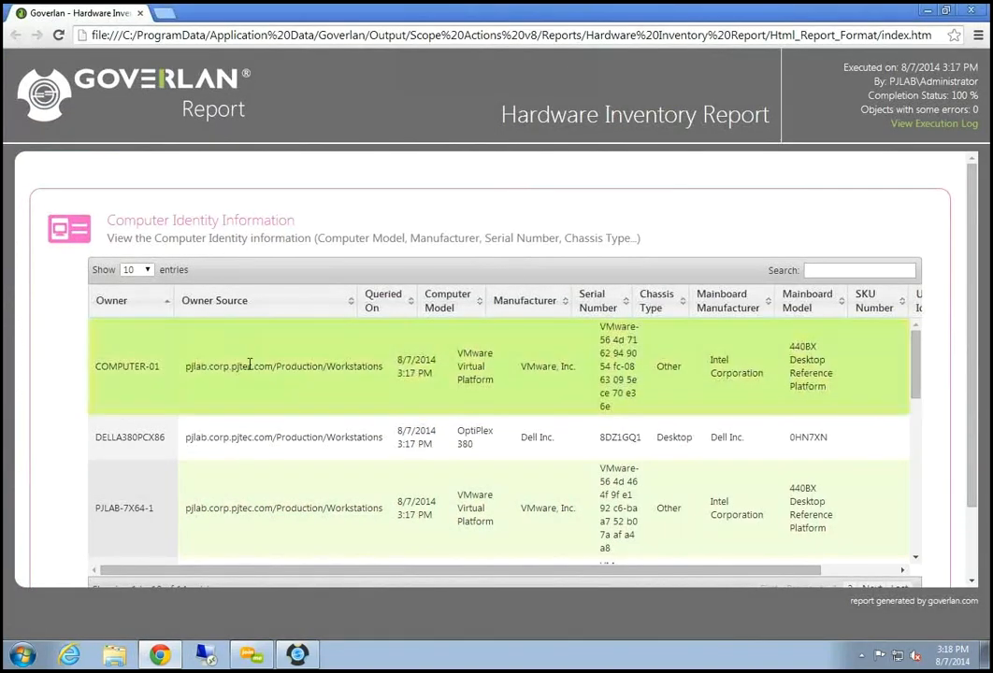
{"action": "scroll", "coordinate": [242, 365], "scroll_direction": "down", "scroll_amount": 5}
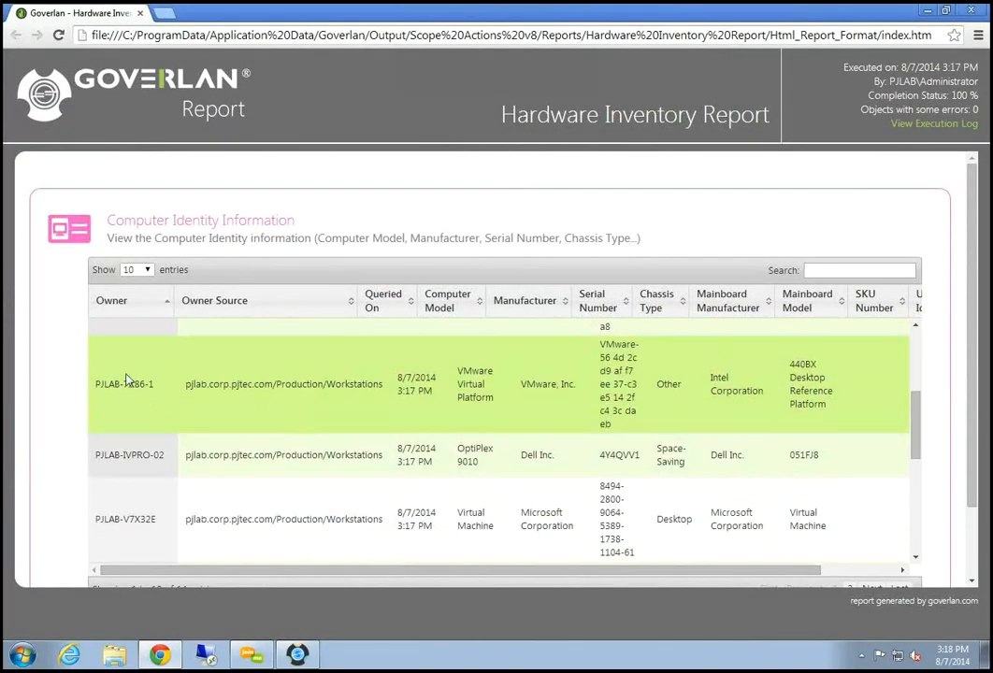
{"action": "scroll", "coordinate": [333, 491], "scroll_direction": "down", "scroll_amount": 2}
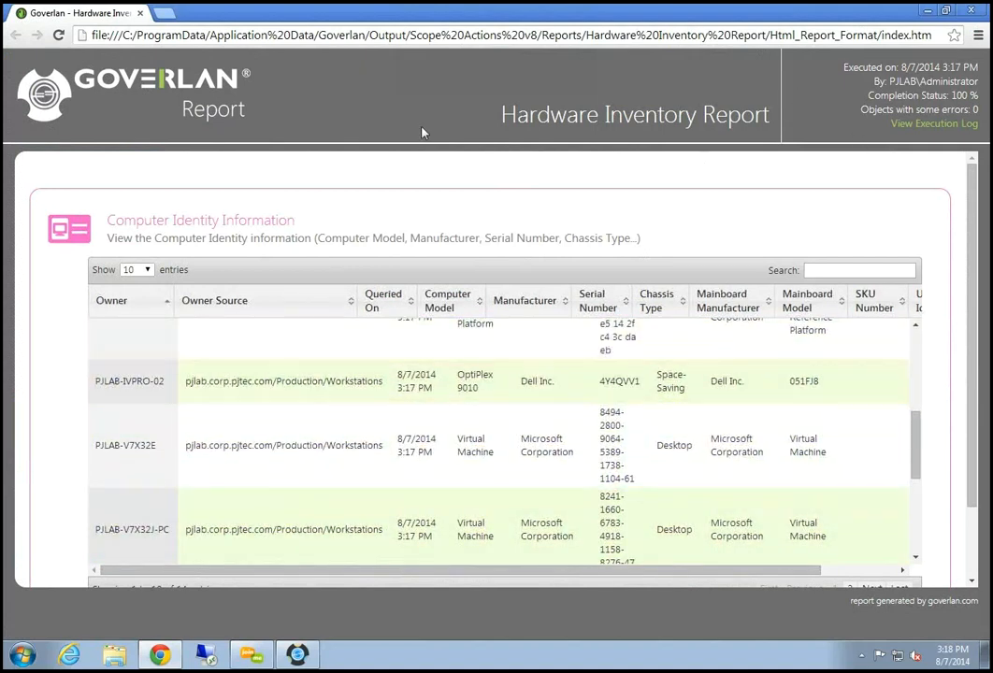
Step: Search the Computer Identity Information table for "Dell" and clear the search
{"action": "left_click", "coordinate": [870, 270]}
{"action": "type", "text": "Dell"}
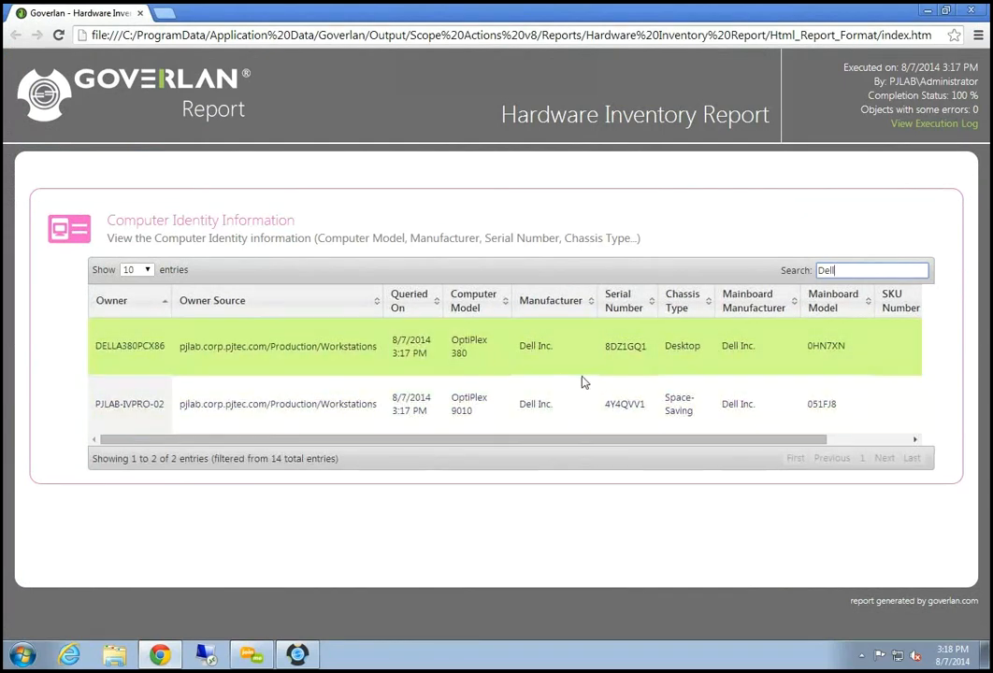
{"action": "left_click_drag", "start_coordinate": [846, 270], "coordinate": [747, 264]}
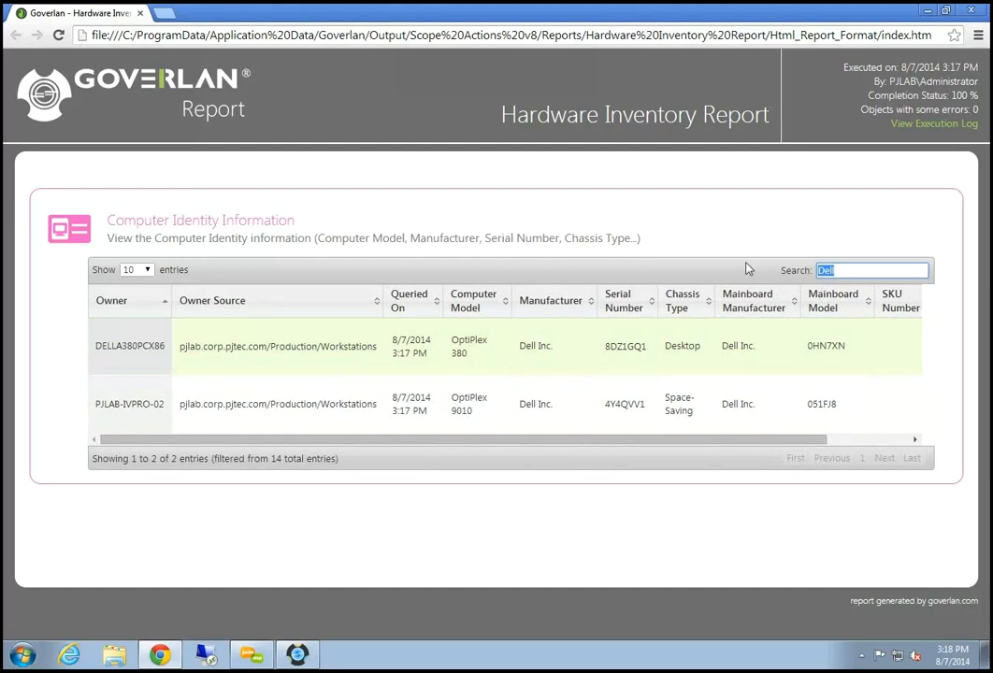
{"action": "key", "text": "BackSpace"}
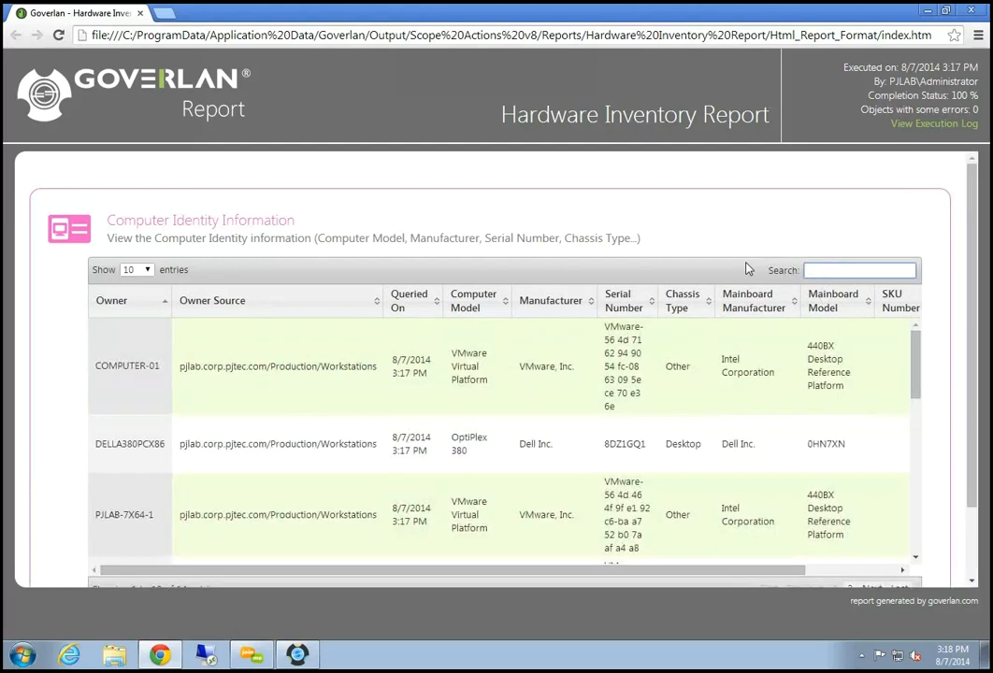
{"action": "type", "text": "WMWare"}
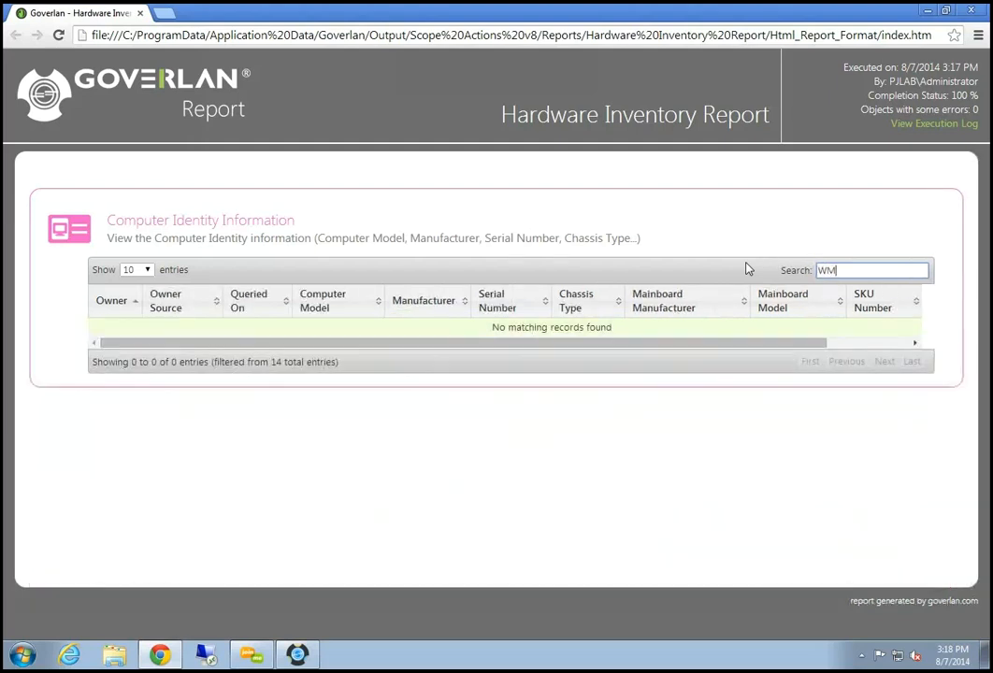
{"action": "key", "text": "BackSpace"}
{"action": "key", "text": "BackSpace"}
{"action": "key", "text": "BackSpace"}
{"action": "key", "text": "BackSpace"}
{"action": "key", "text": "BackSpace"}
{"action": "key", "text": "BackSpace"}
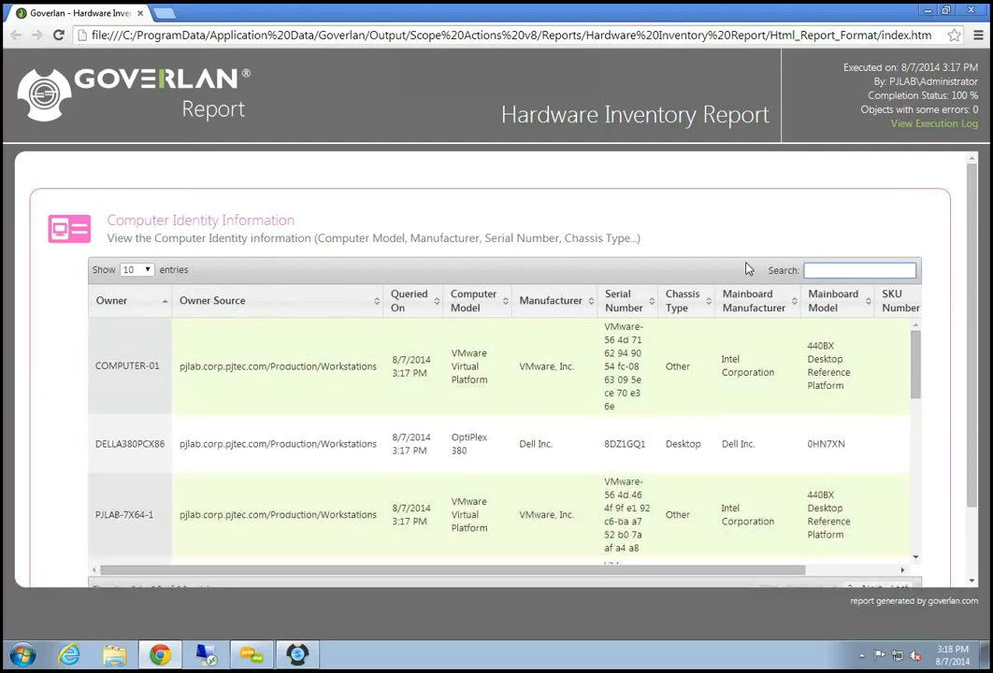
Step: Search the Computer Identity Information table for "VMWare", examine the matching machines and close the report to return to Goverlan
{"action": "type", "text": "VMWare"}
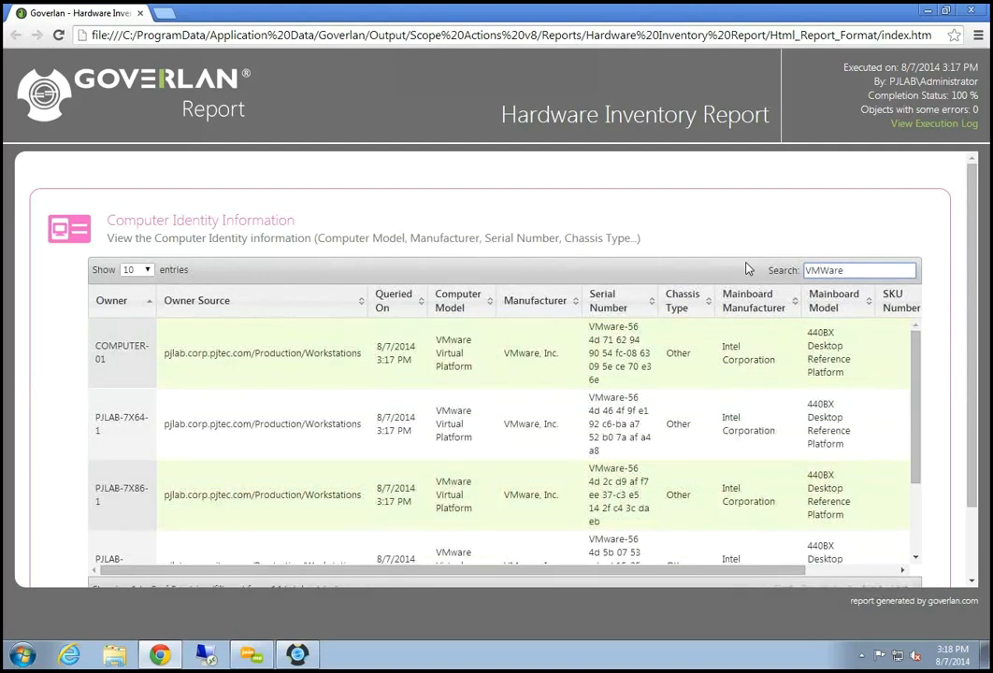
{"action": "mouse_move", "coordinate": [914, 371]}
{"action": "left_mouse_down"}
{"action": "mouse_move", "coordinate": [911, 458]}
{"action": "mouse_move", "coordinate": [903, 368]}
{"action": "left_mouse_up"}
{"action": "left_click_drag", "start_coordinate": [204, 13], "coordinate": [285, 156]}
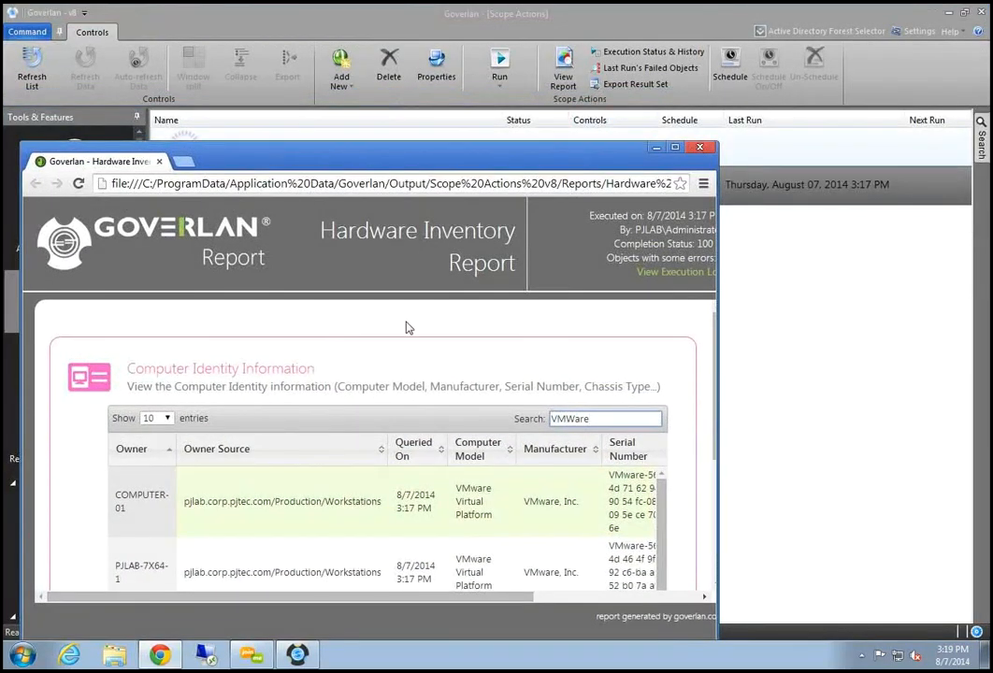
{"action": "left_click", "coordinate": [234, 125]}
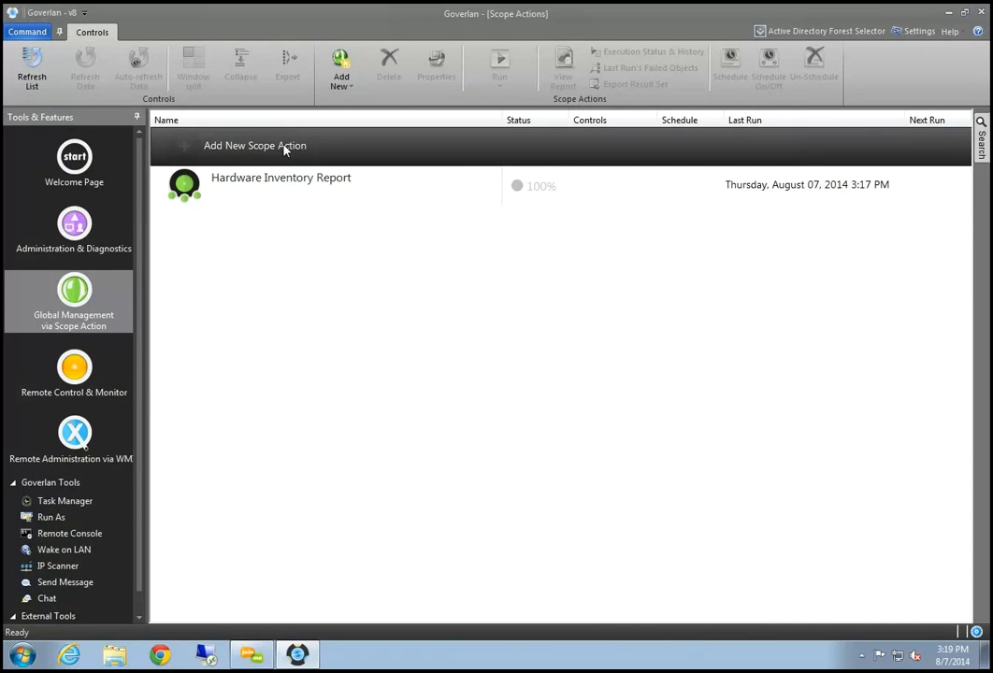
Step: Add a new scope action named "Java Version Report" without a description and continue to its scope page
{"action": "left_click", "coordinate": [285, 149]}
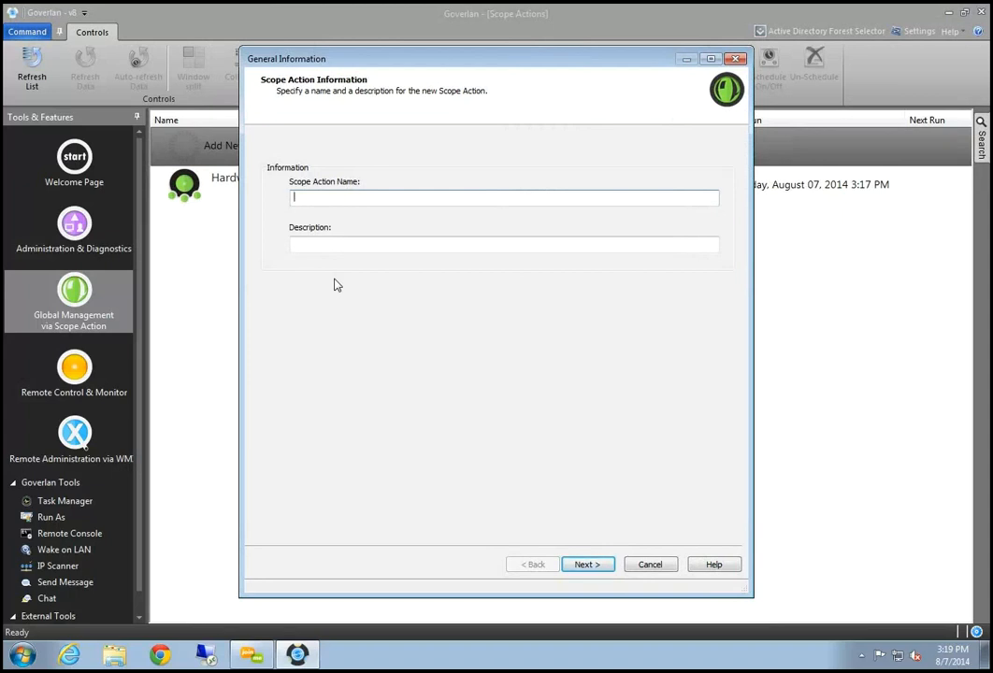
{"action": "type", "text": "Java Version Report"}
{"action": "key", "text": "BackSpace"}
{"action": "left_click", "coordinate": [371, 242]}
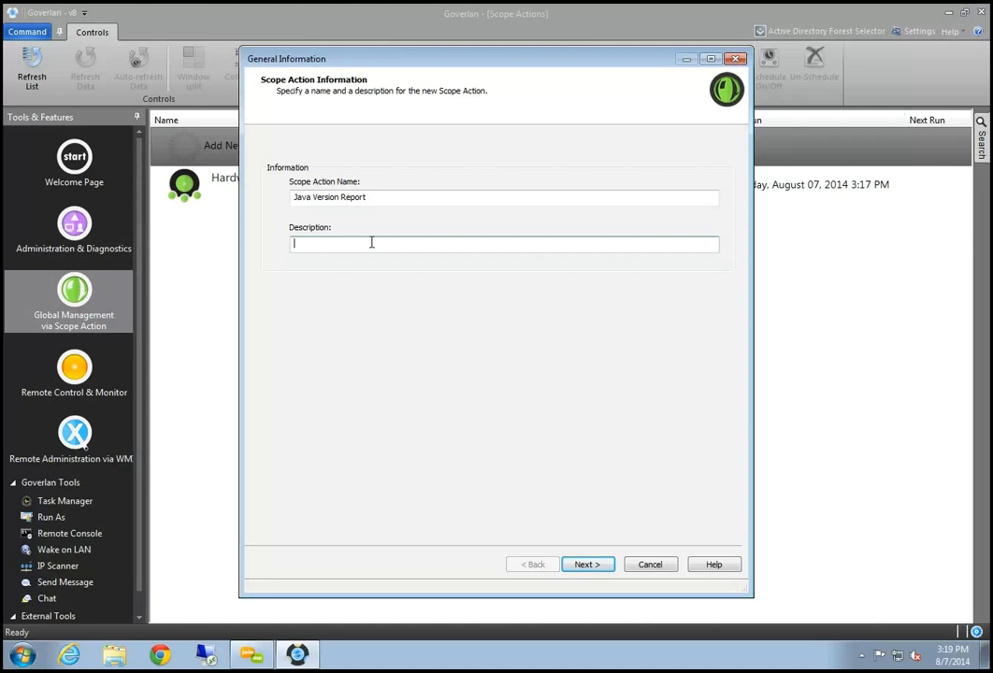
{"action": "left_click", "coordinate": [585, 564]}
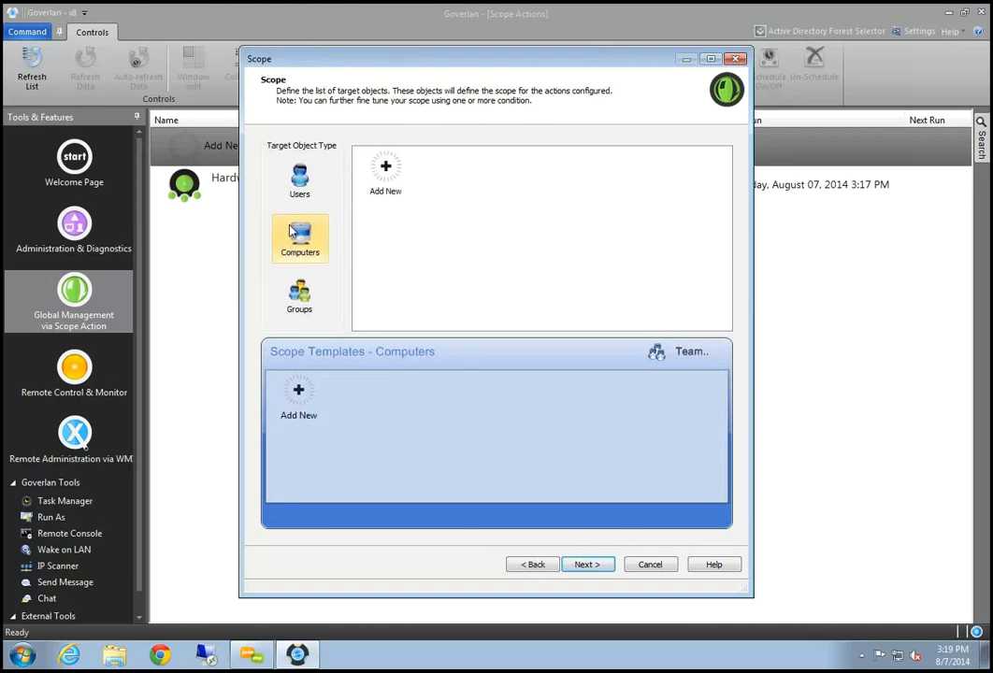
Step: Add a computer scope that targets the Workstations container under Production and continue to the actions page
{"action": "left_click", "coordinate": [391, 178]}
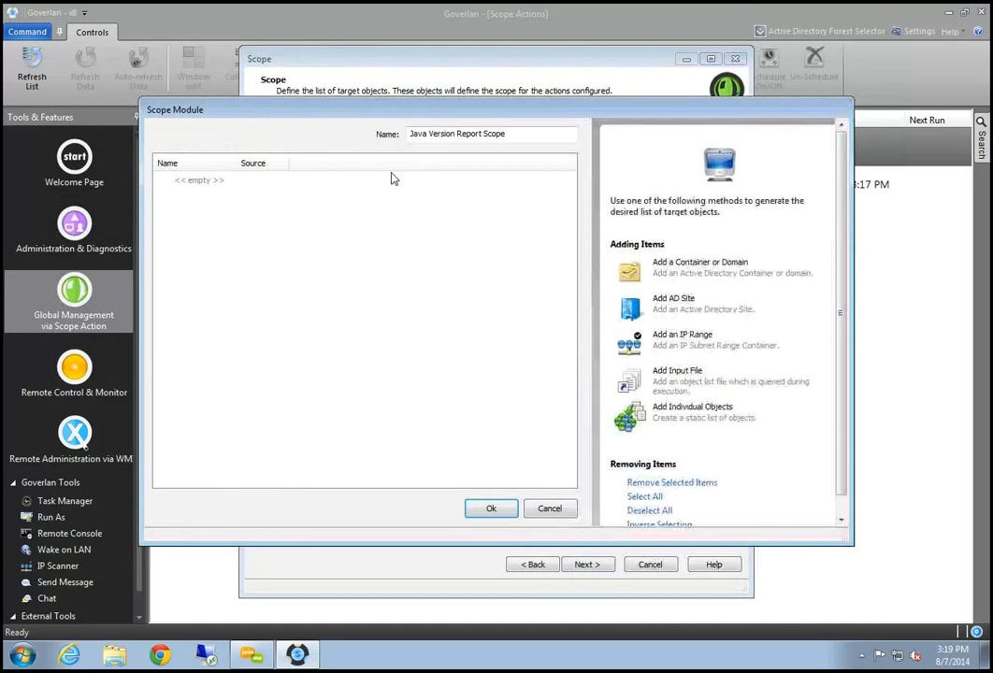
{"action": "left_click_drag", "start_coordinate": [505, 115], "coordinate": [551, 139]}
{"action": "left_click", "coordinate": [747, 289]}
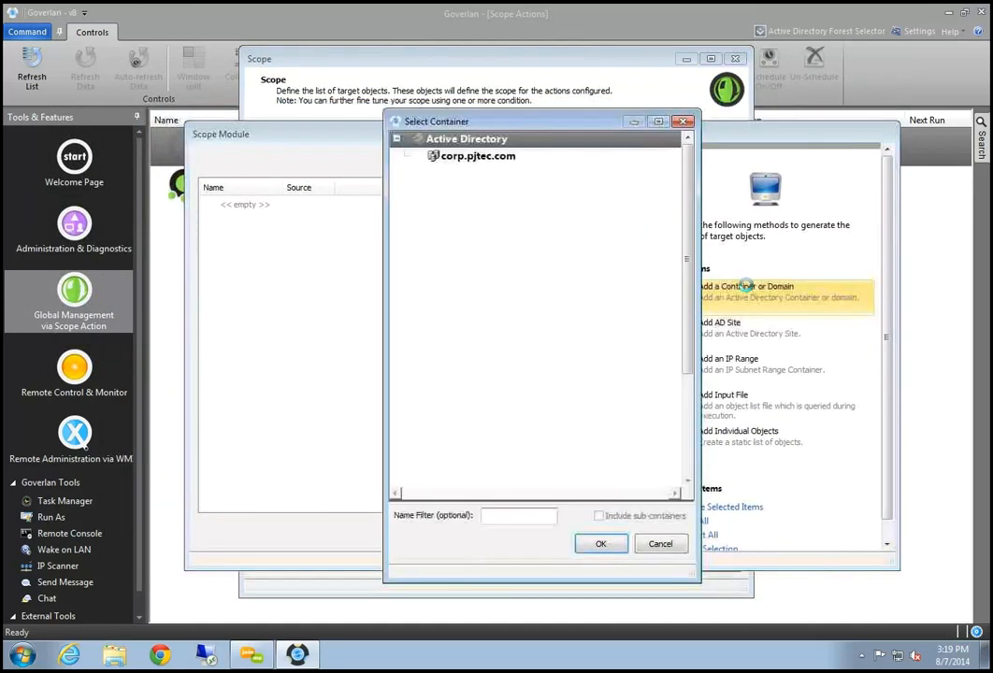
{"action": "scroll", "coordinate": [636, 411], "scroll_direction": "down", "scroll_amount": 2}
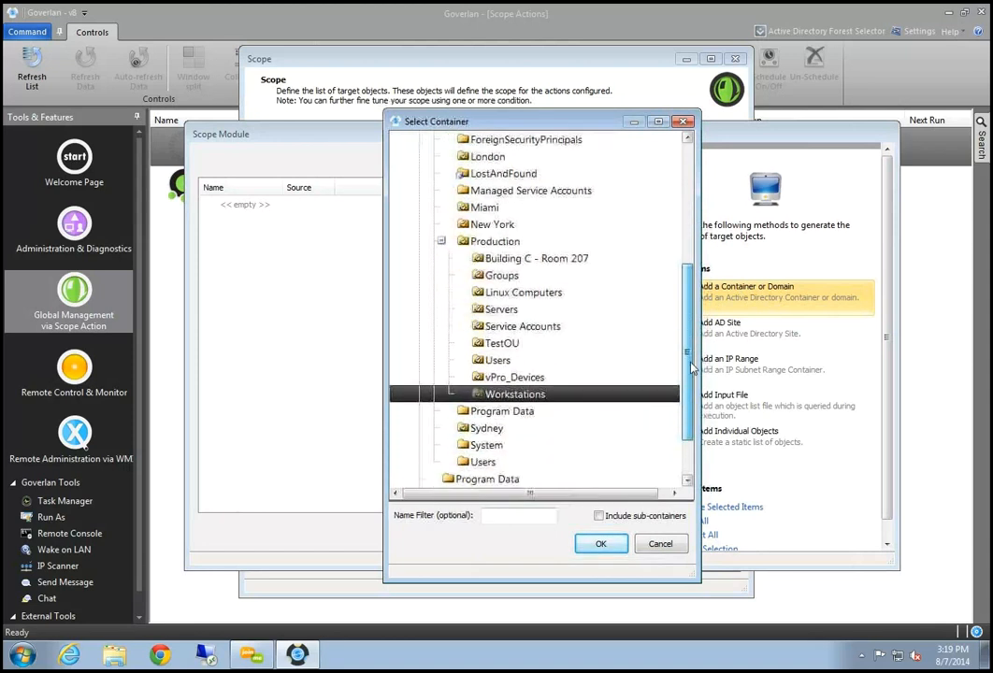
{"action": "left_click", "coordinate": [601, 546]}
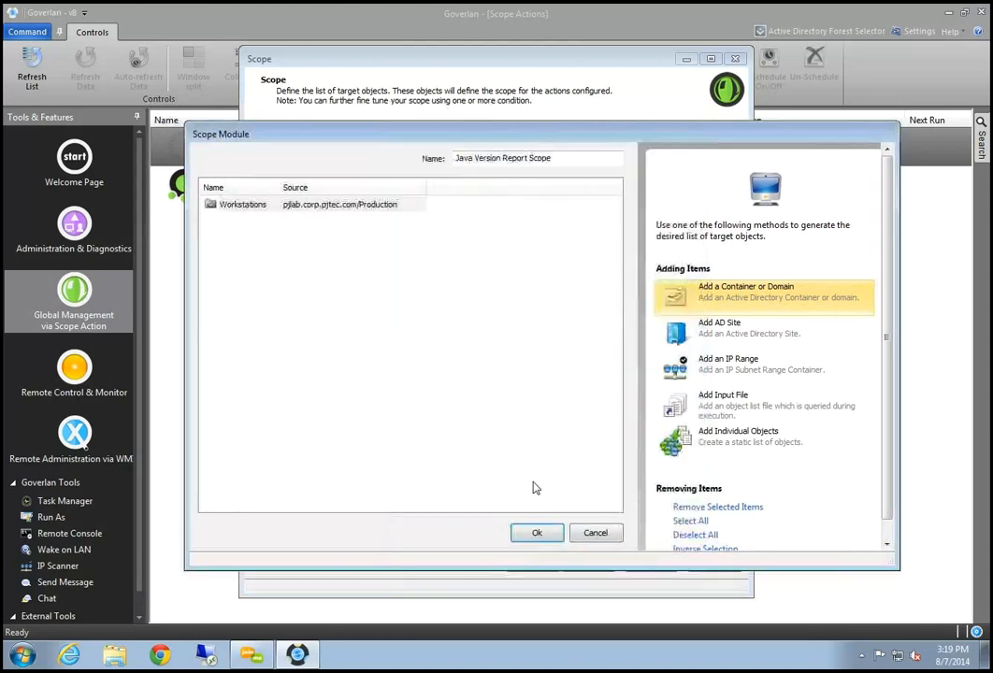
{"action": "left_click", "coordinate": [537, 534]}
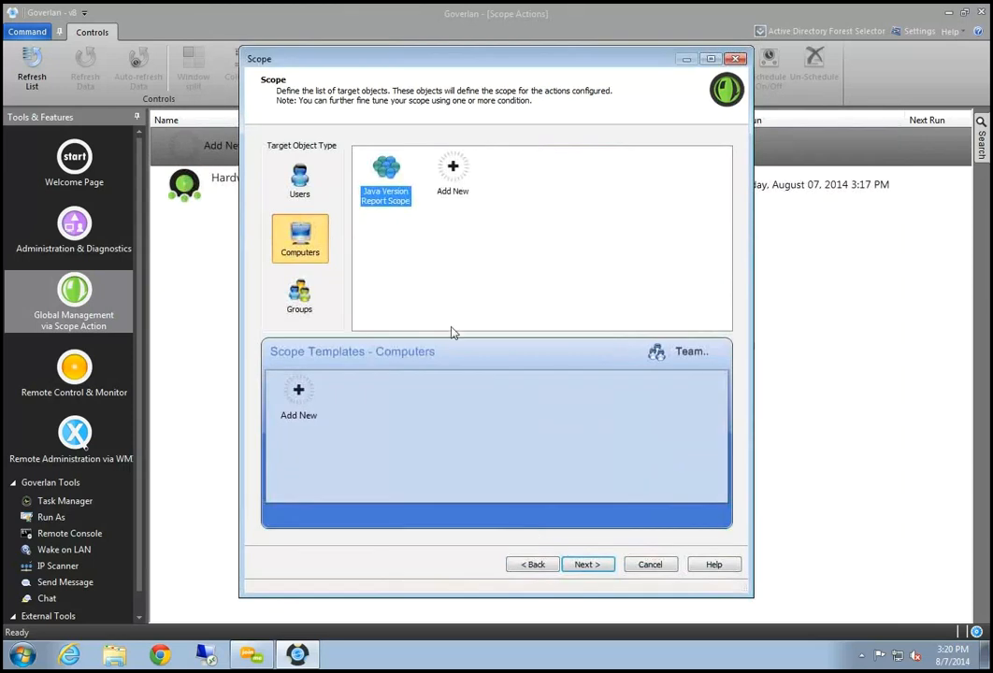
{"action": "left_click", "coordinate": [587, 564]}
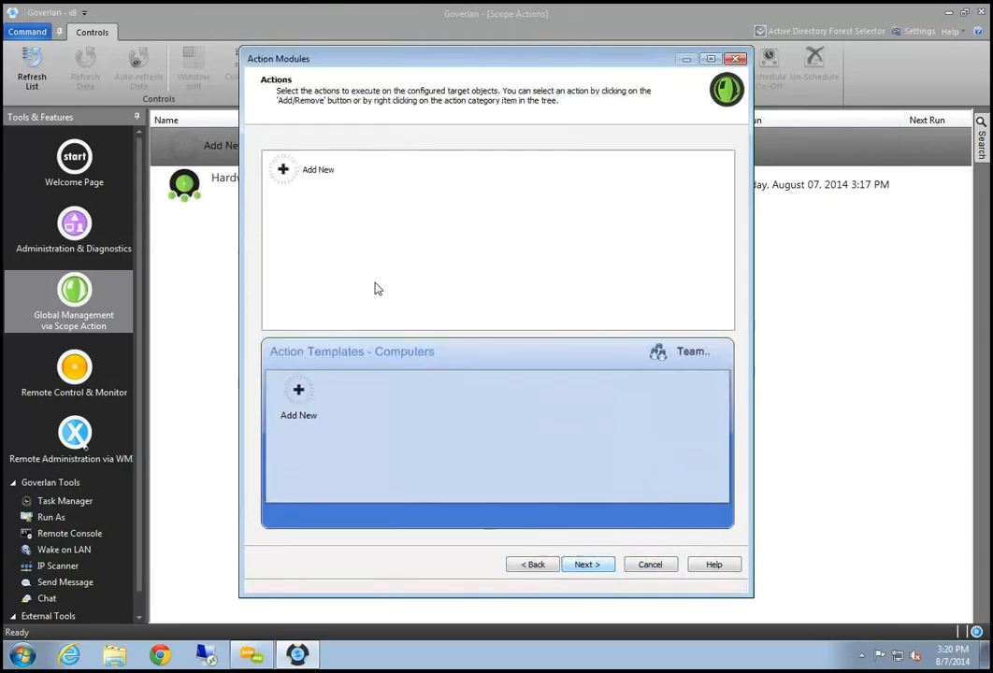
Step: Create an action module that reports the Software Products properties Product Name, Product Version and Install Date
{"action": "left_click", "coordinate": [315, 172]}
{"action": "double_click", "coordinate": [315, 172]}
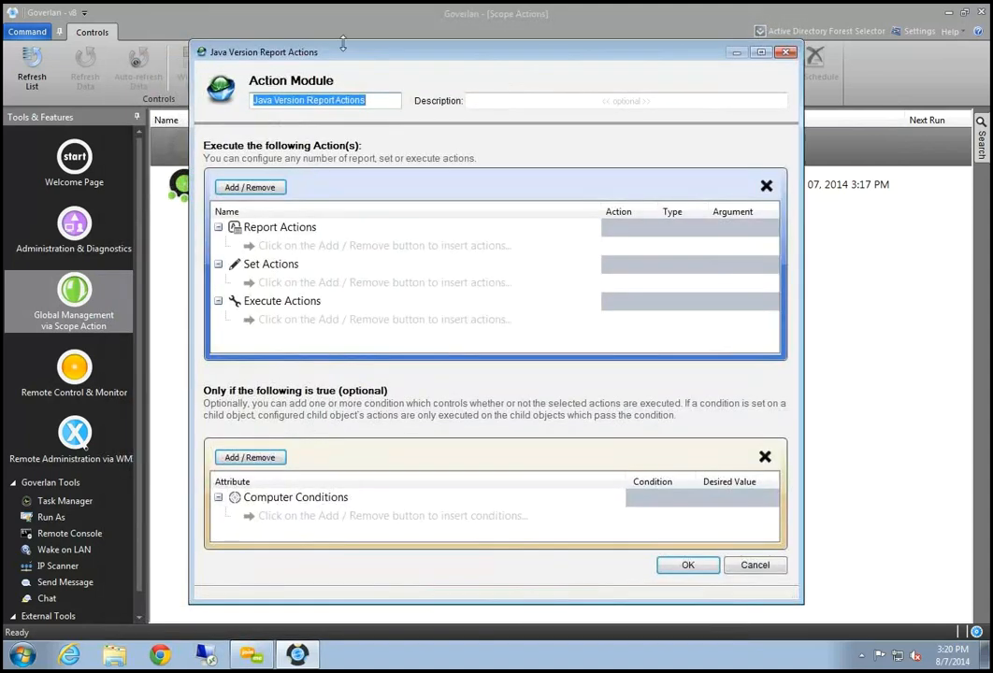
{"action": "left_click_drag", "start_coordinate": [343, 44], "coordinate": [358, 47]}
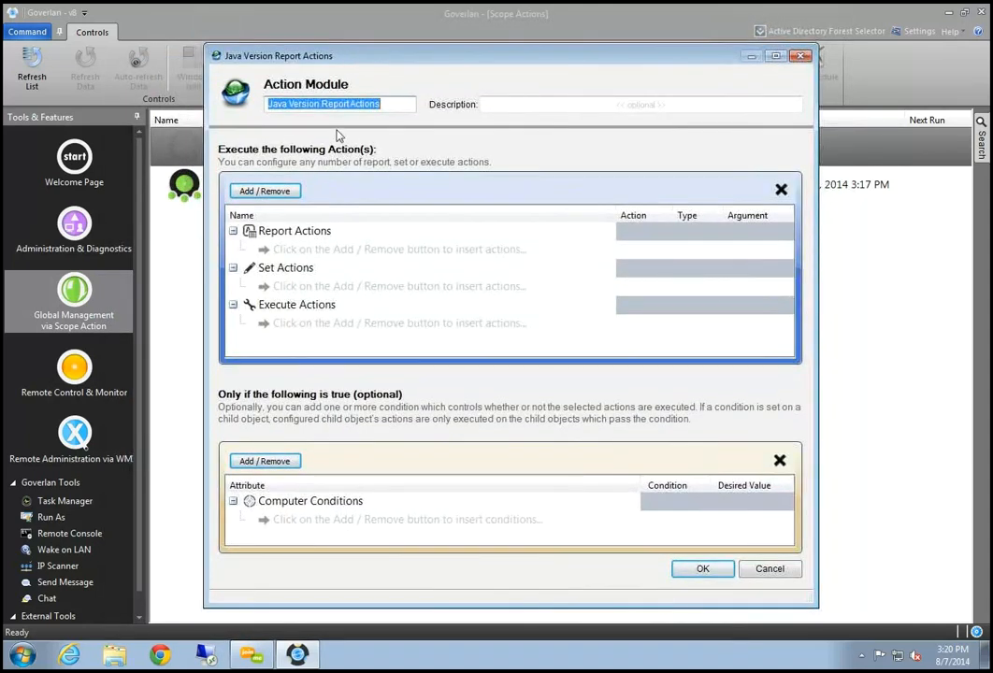
{"action": "left_click", "coordinate": [278, 192]}
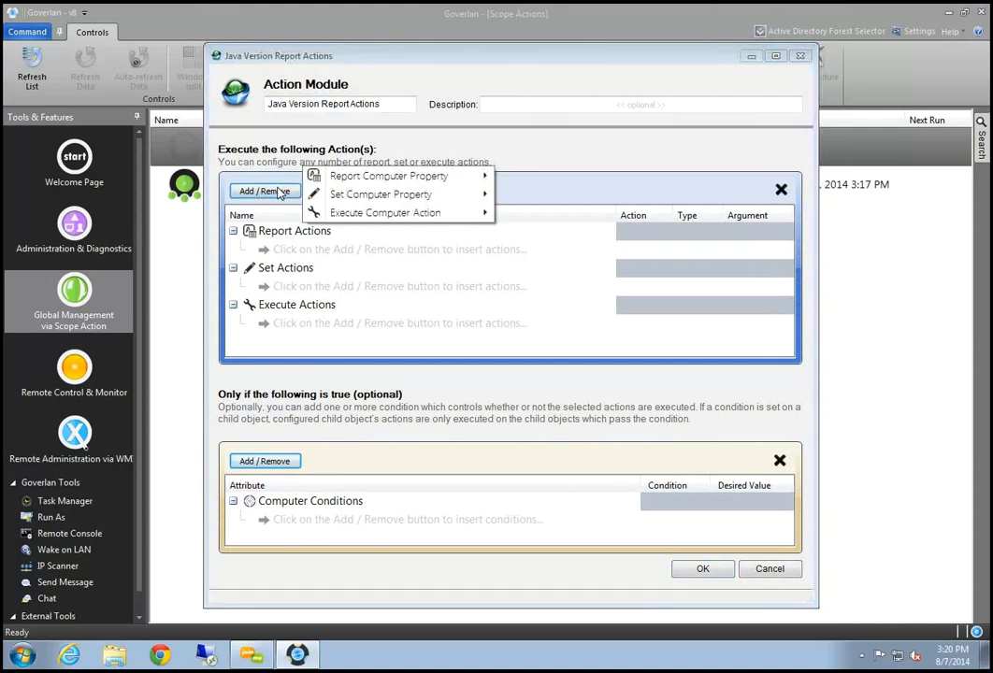
{"action": "mouse_move", "coordinate": [350, 176]}
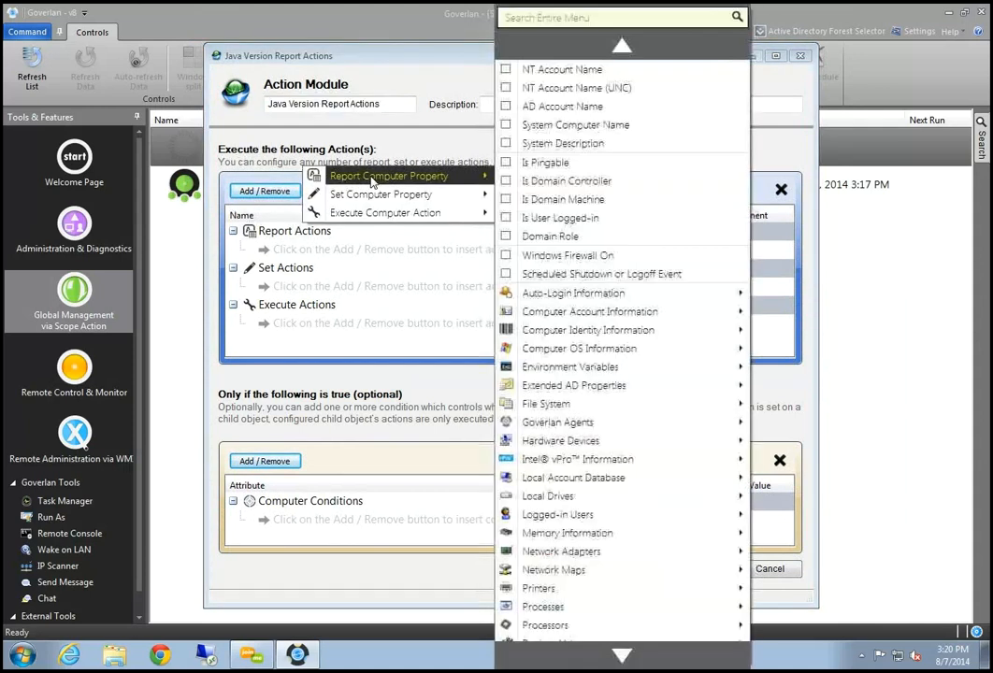
{"action": "left_click", "coordinate": [664, 15]}
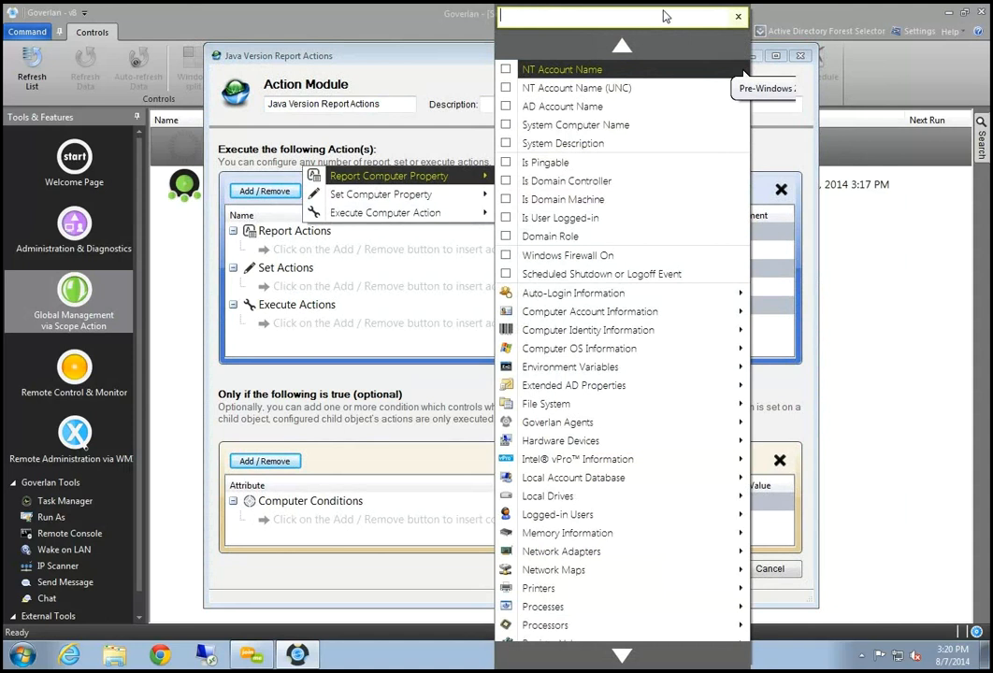
{"action": "type", "text": "Software"}
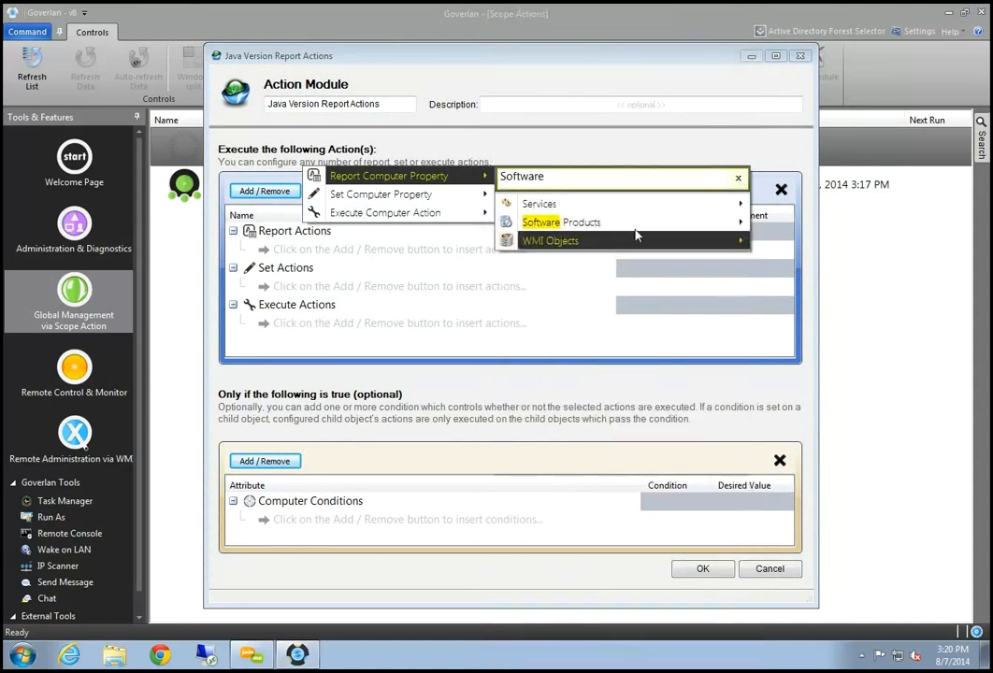
{"action": "mouse_move", "coordinate": [644, 224]}
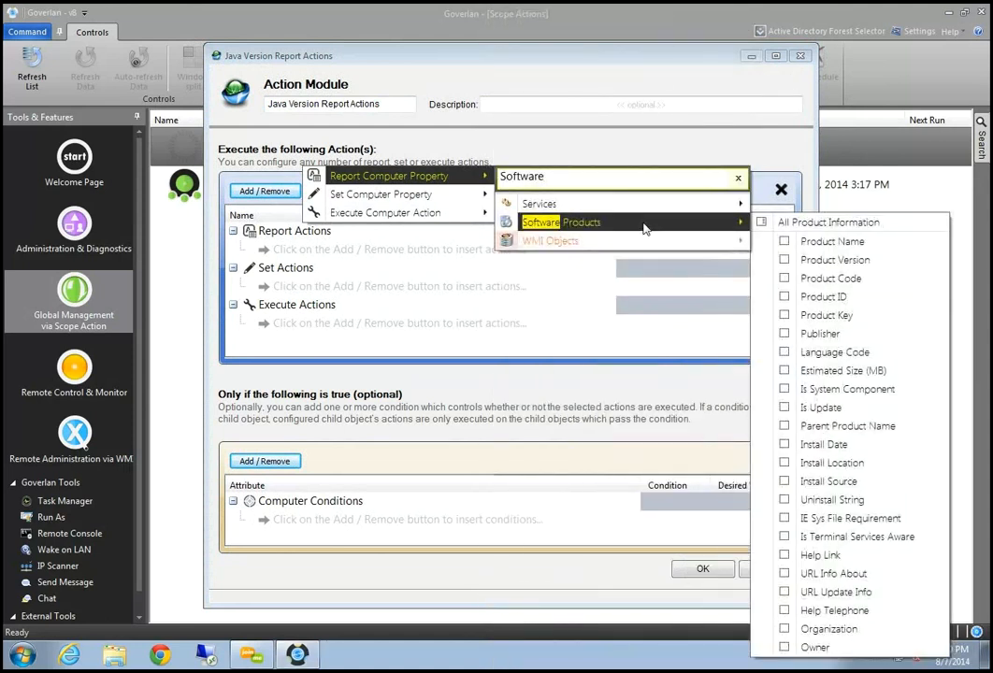
{"action": "left_click", "coordinate": [851, 243]}
{"action": "left_click", "coordinate": [846, 260]}
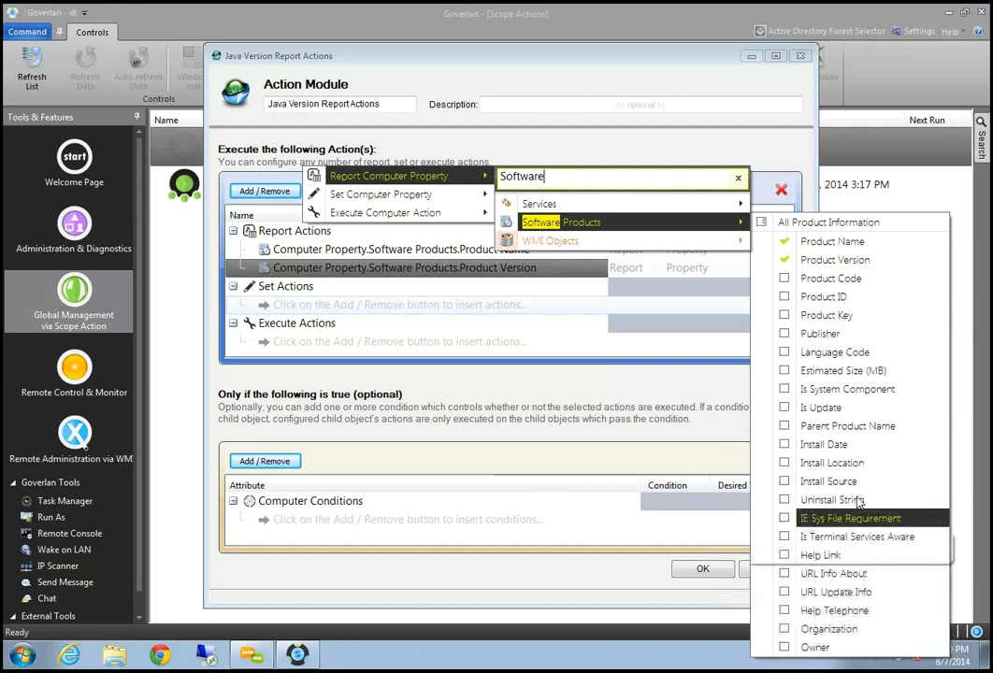
{"action": "left_click", "coordinate": [861, 449]}
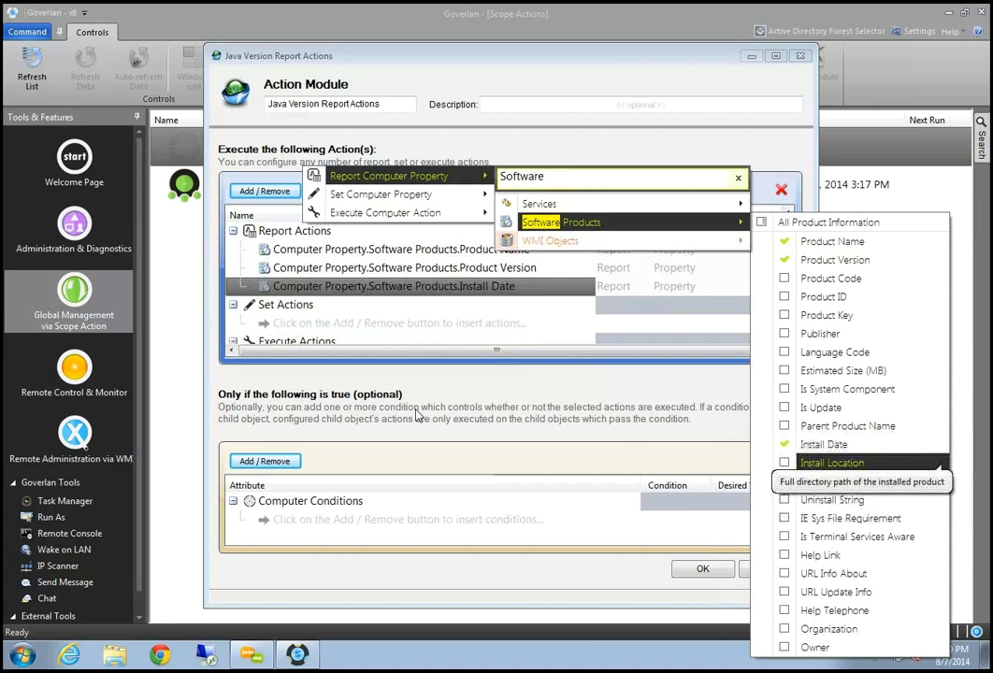
{"action": "left_click", "coordinate": [519, 394]}
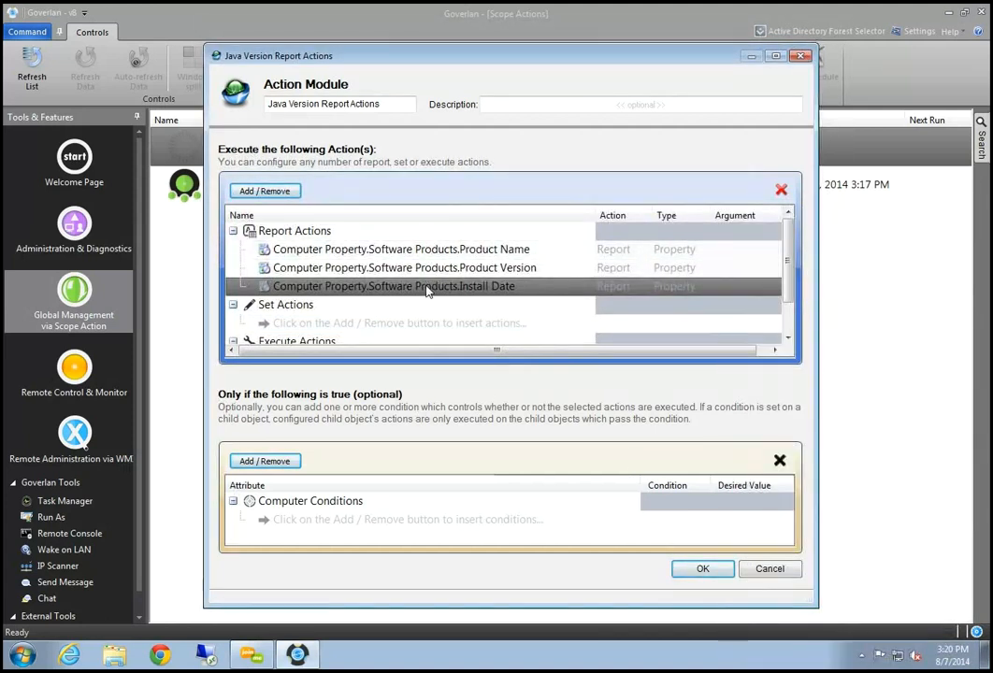
Step: Add a computer condition on the Software Products Product Name to the action module
{"action": "left_click", "coordinate": [288, 462]}
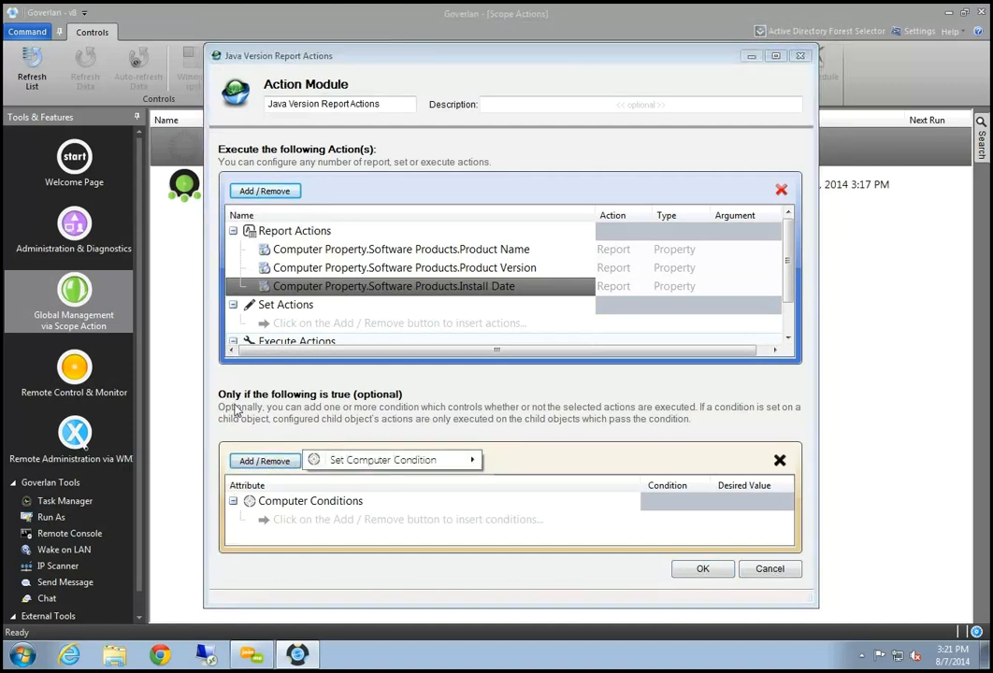
{"action": "mouse_move", "coordinate": [365, 463]}
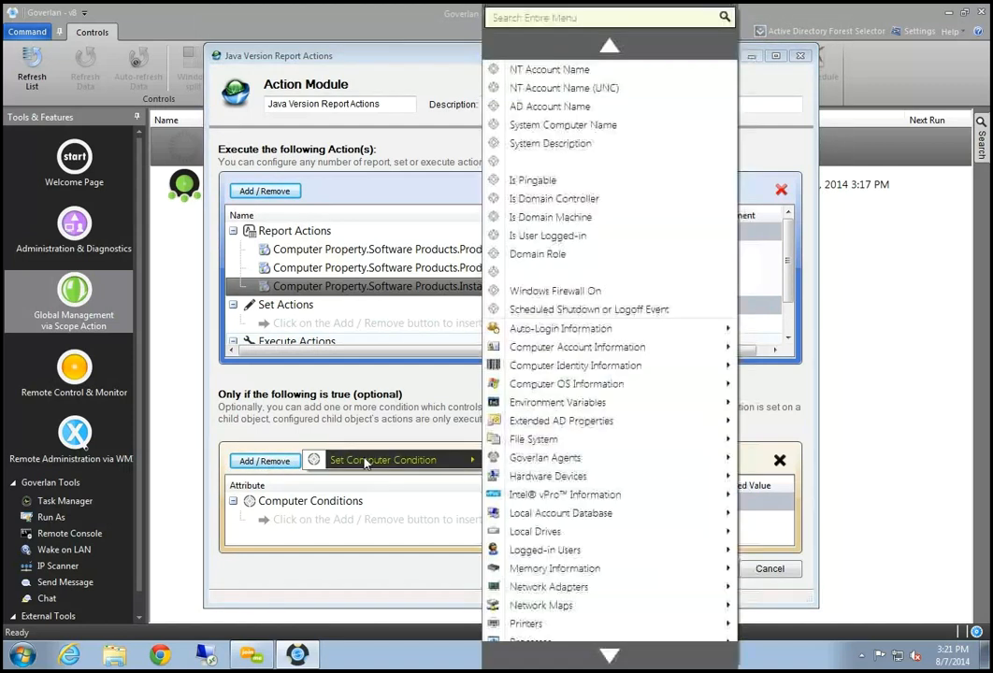
{"action": "left_click", "coordinate": [688, 20]}
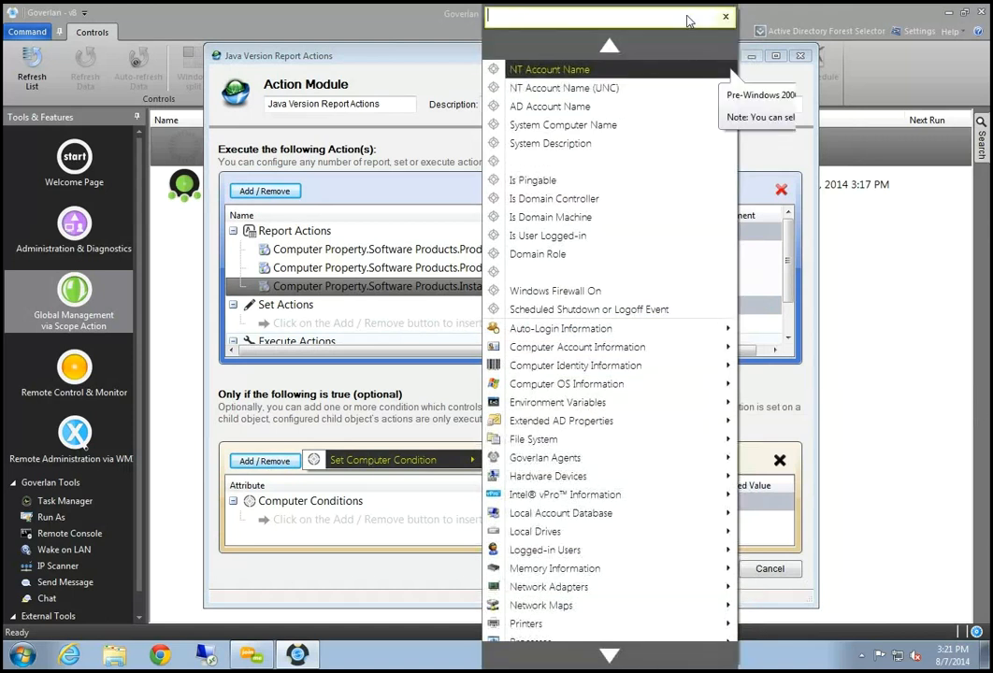
{"action": "type", "text": "Software"}
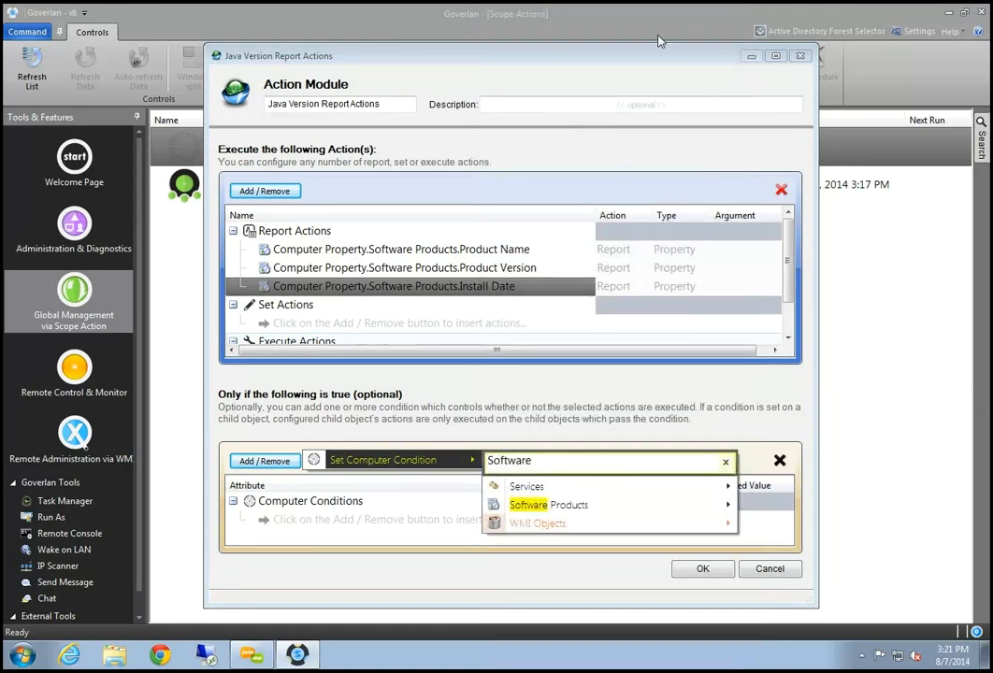
{"action": "mouse_move", "coordinate": [561, 505]}
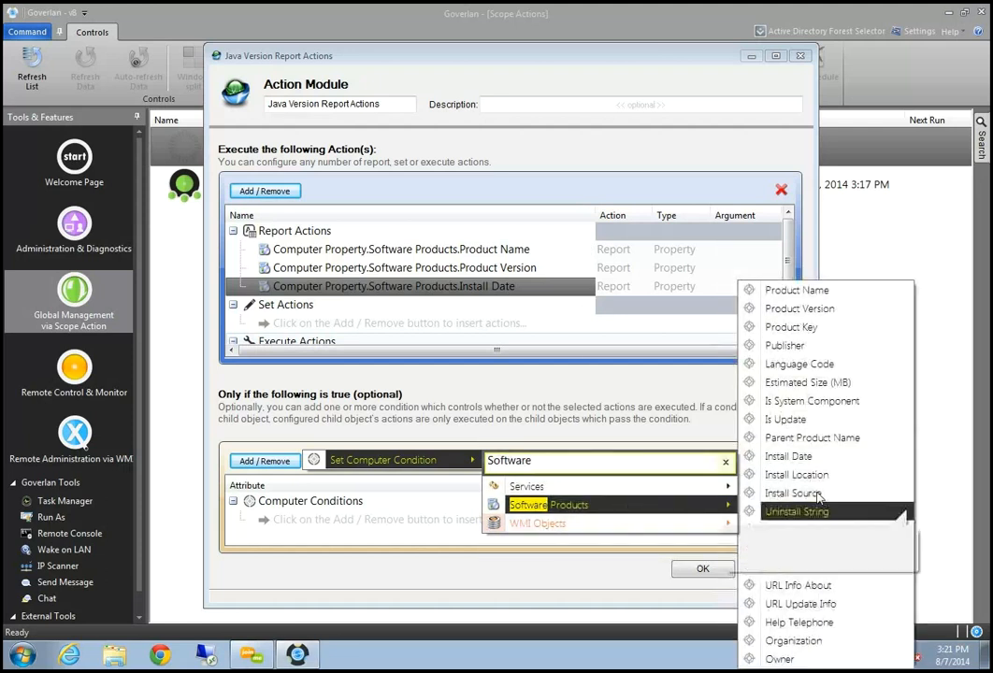
{"action": "left_click", "coordinate": [852, 293]}
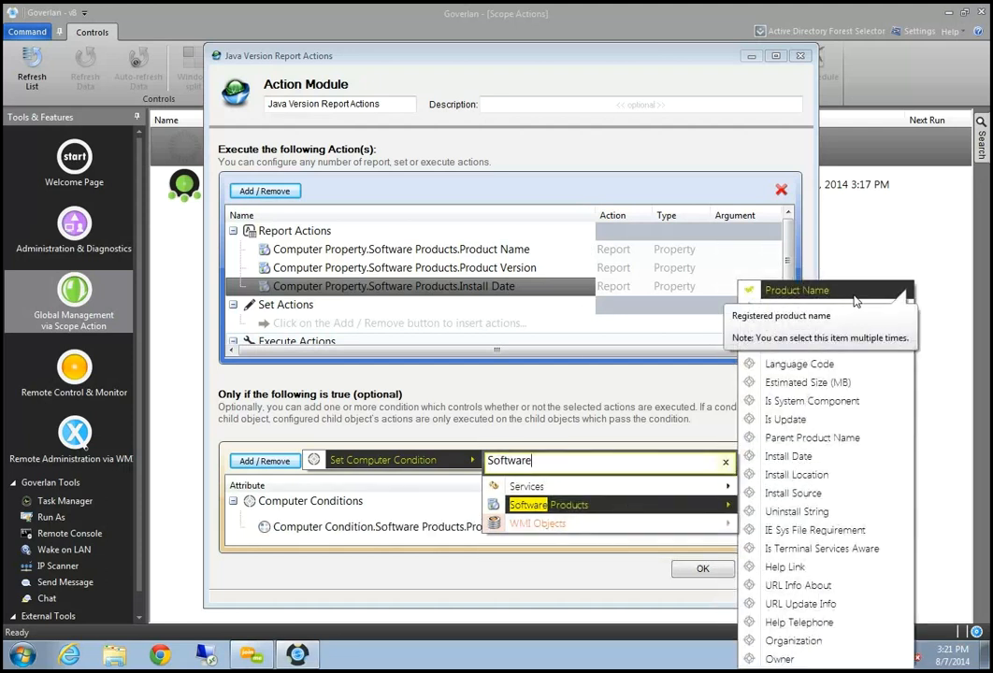
{"action": "left_click", "coordinate": [442, 581]}
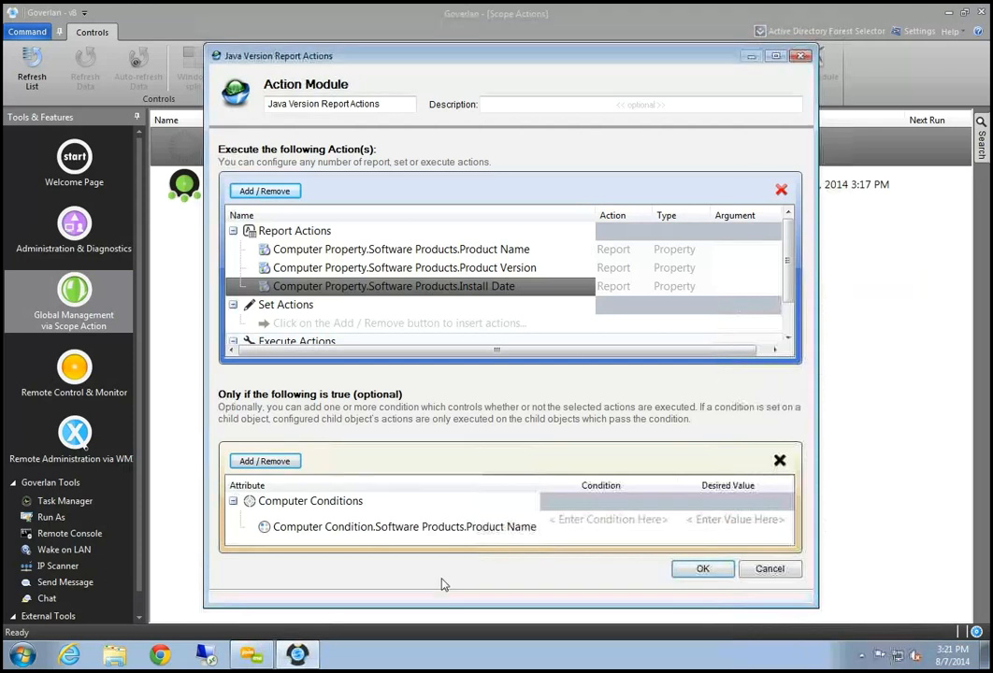
Step: Set the Product Name condition to Begins With "Java 7" and save the action module
{"action": "left_click", "coordinate": [617, 528]}
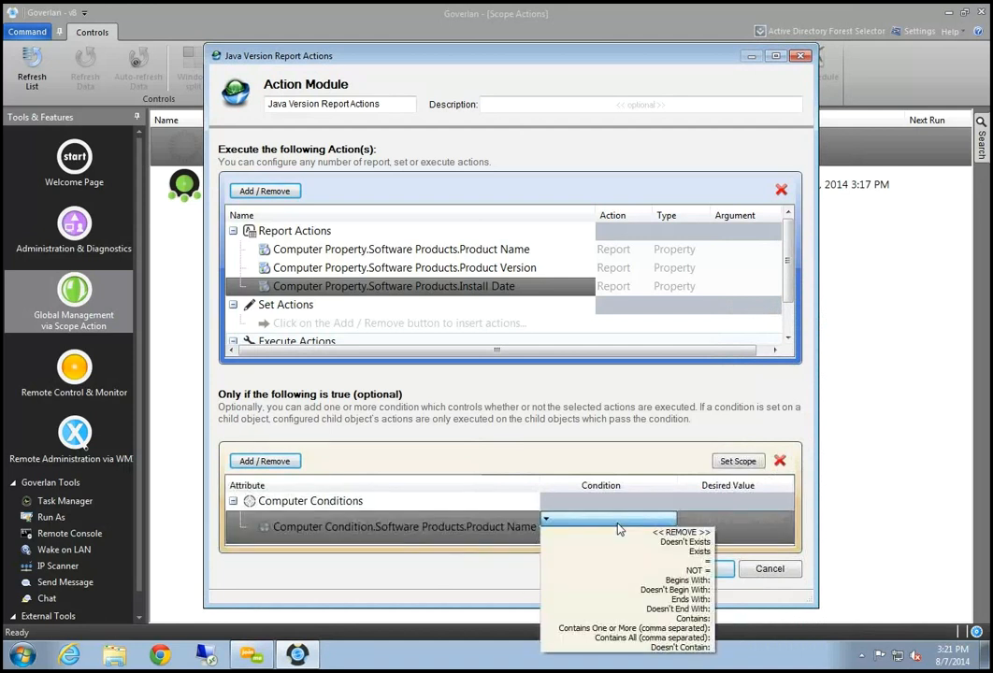
{"action": "left_click", "coordinate": [625, 582]}
{"action": "left_click", "coordinate": [743, 526]}
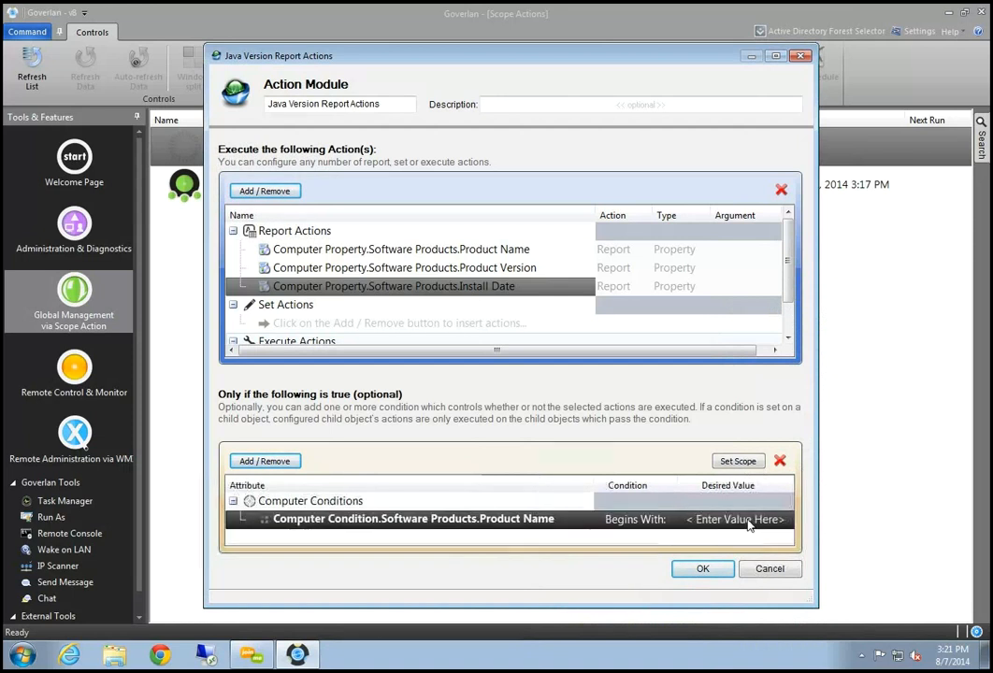
{"action": "left_click", "coordinate": [748, 526]}
{"action": "left_click", "coordinate": [703, 238]}
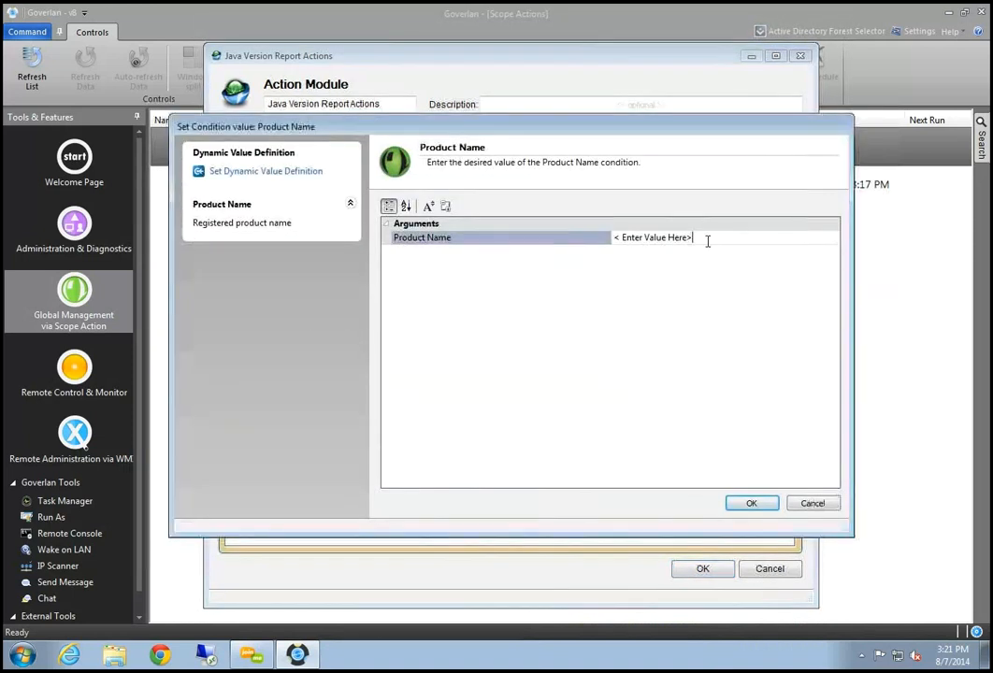
{"action": "type", "text": "Java "}
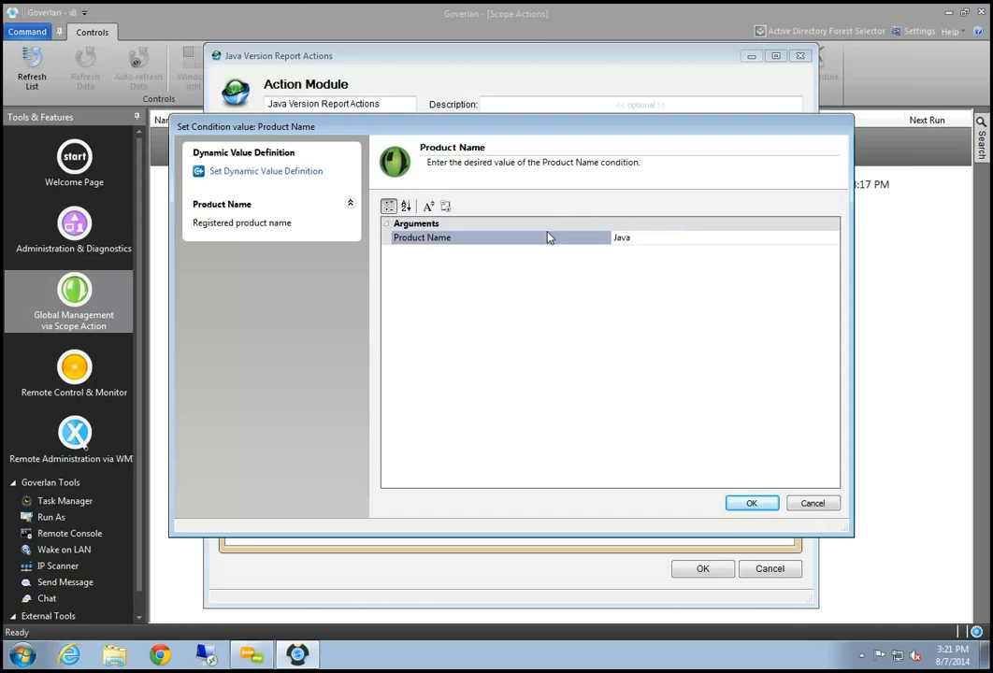
{"action": "type", "text": "7"}
{"action": "left_click", "coordinate": [752, 503]}
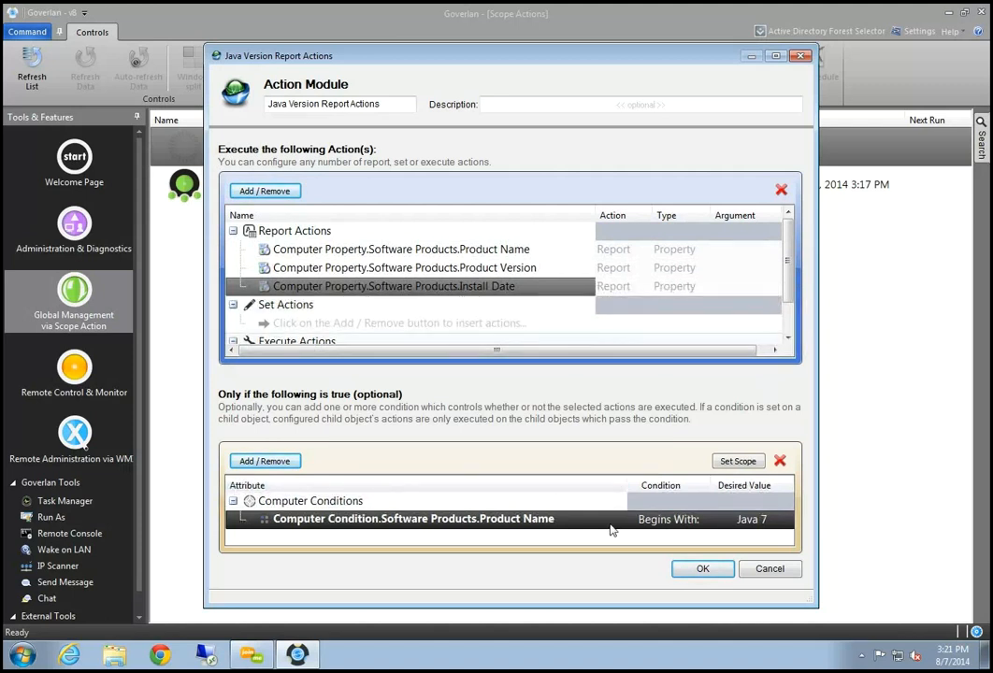
{"action": "left_click", "coordinate": [697, 572]}
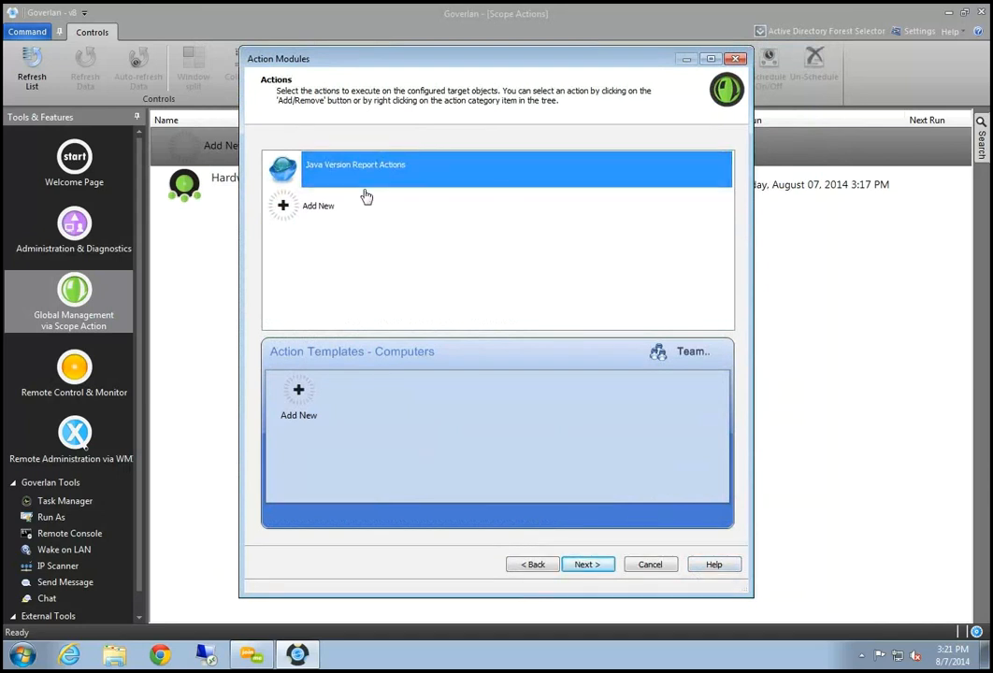
Step: Set the scope action to do nothing after its first run, then finish the wizard to run it immediately
{"action": "left_click", "coordinate": [597, 571]}
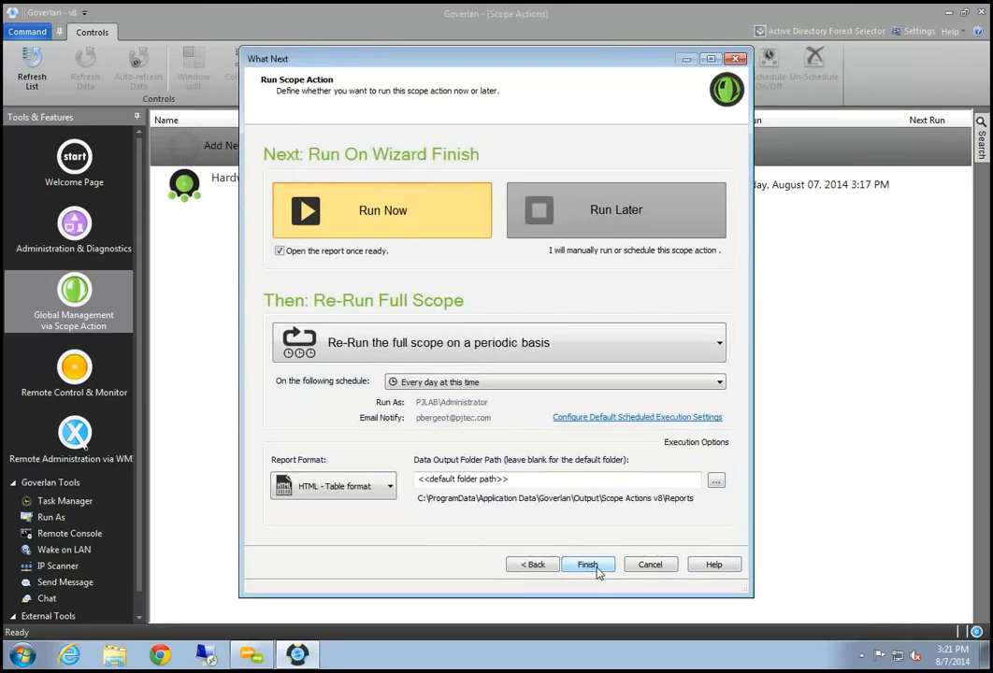
{"action": "left_click", "coordinate": [574, 342]}
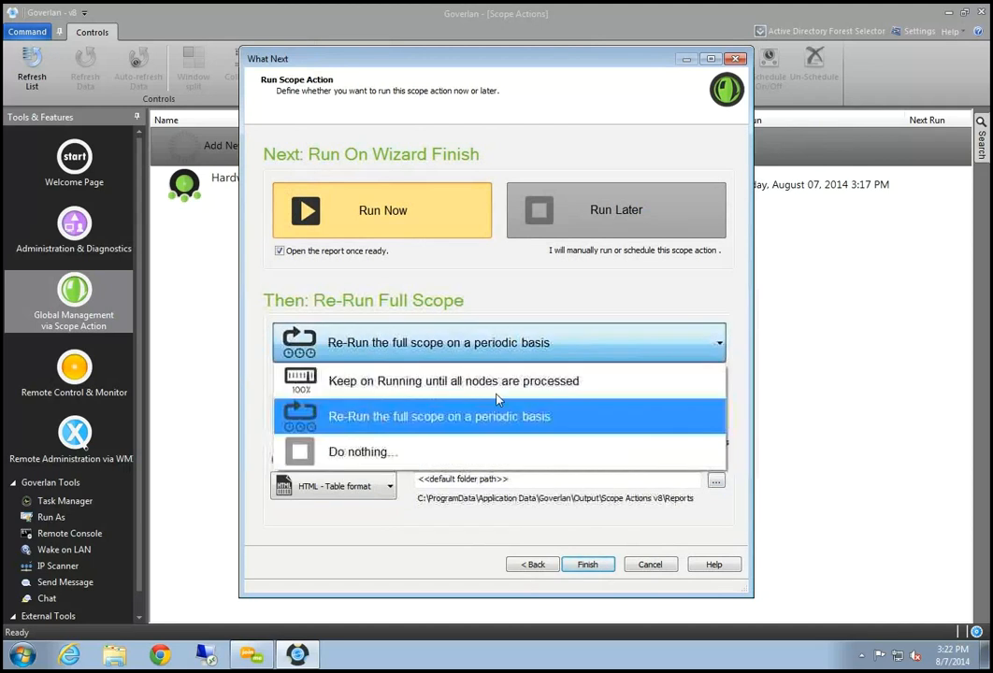
{"action": "left_click", "coordinate": [422, 452]}
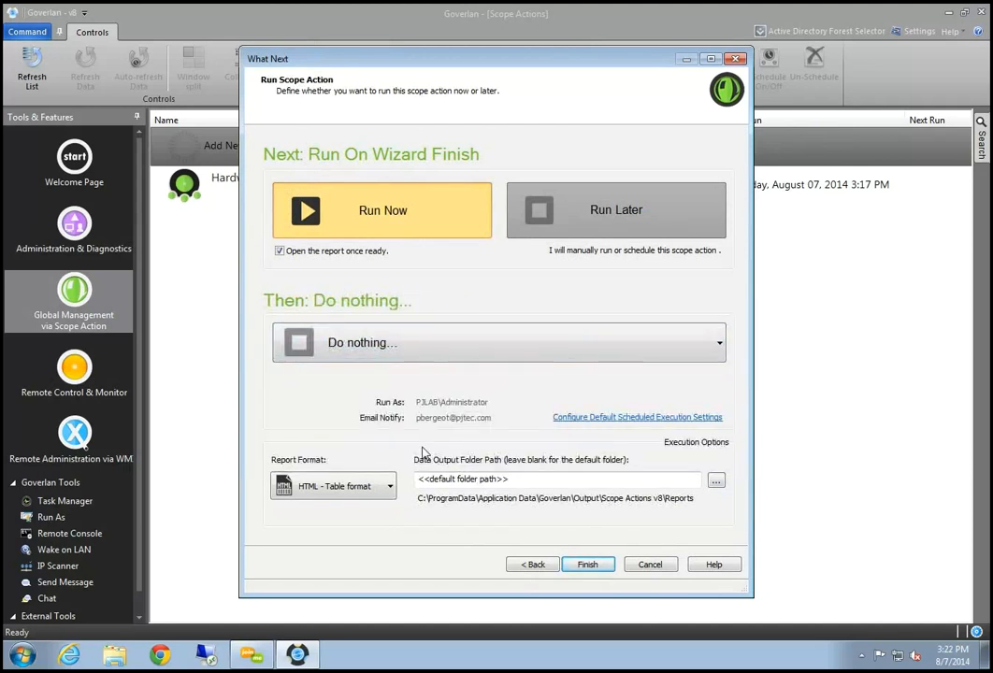
{"action": "left_click", "coordinate": [588, 564]}
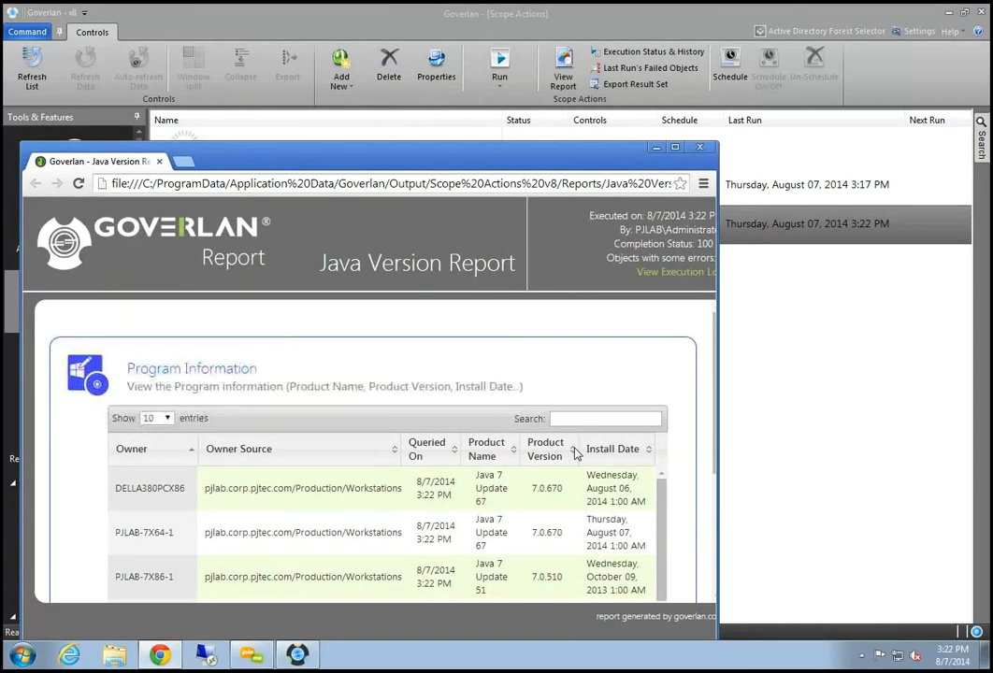
Step: Examine the Java Version Report's product names, versions and install dates for the workstations, then close the report
{"action": "double_click", "coordinate": [579, 154]}
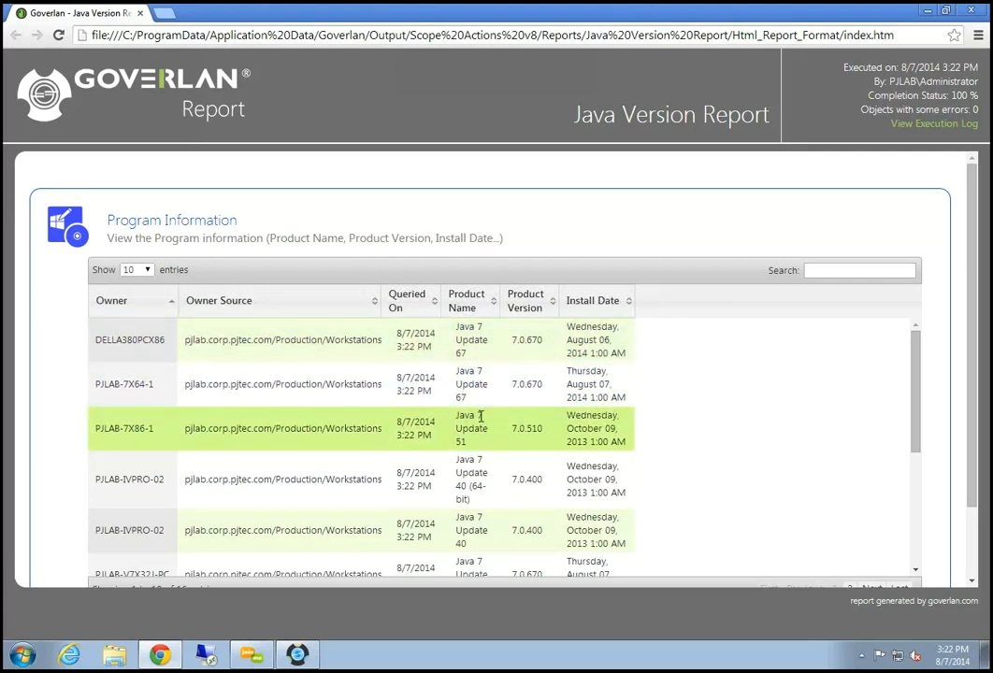
{"action": "scroll", "coordinate": [481, 417], "scroll_direction": "down", "scroll_amount": 1}
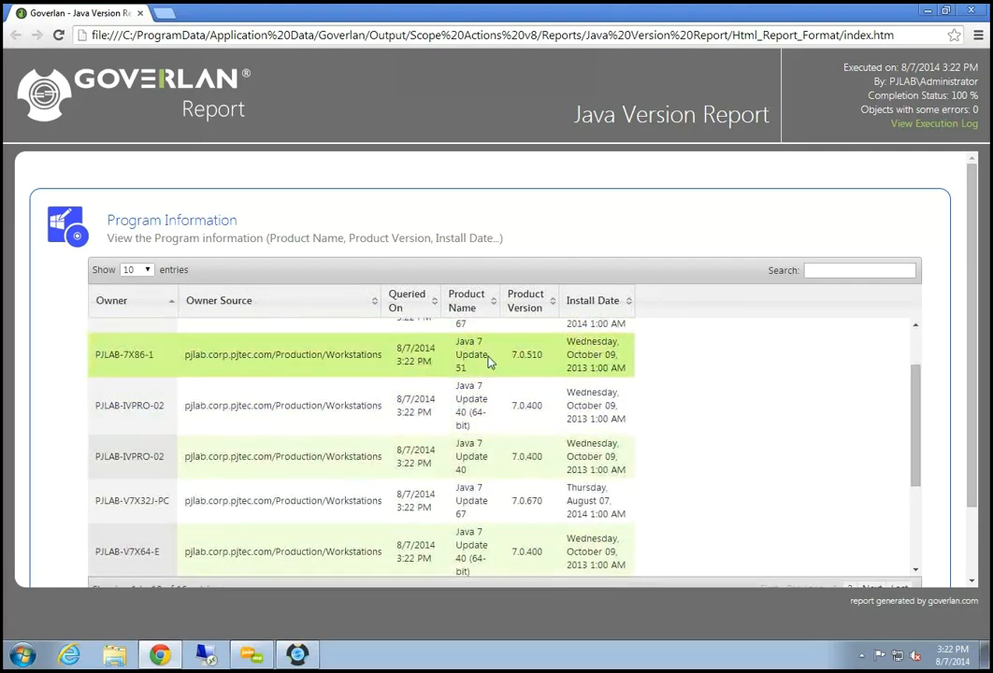
{"action": "scroll", "coordinate": [478, 418], "scroll_direction": "down", "scroll_amount": 4}
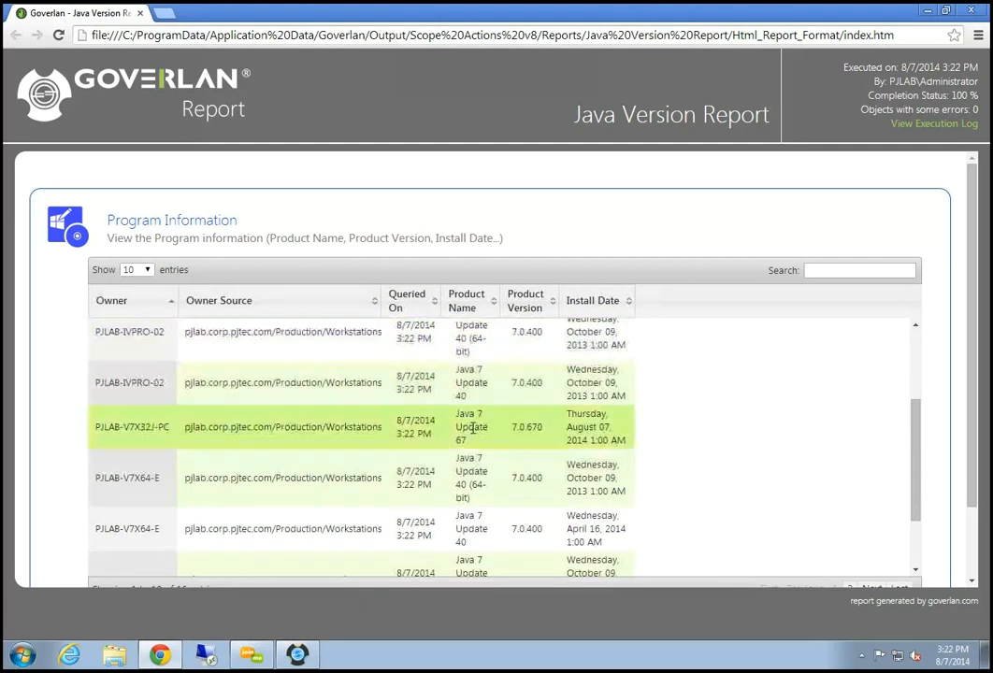
{"action": "scroll", "coordinate": [473, 306], "scroll_direction": "up", "scroll_amount": 5}
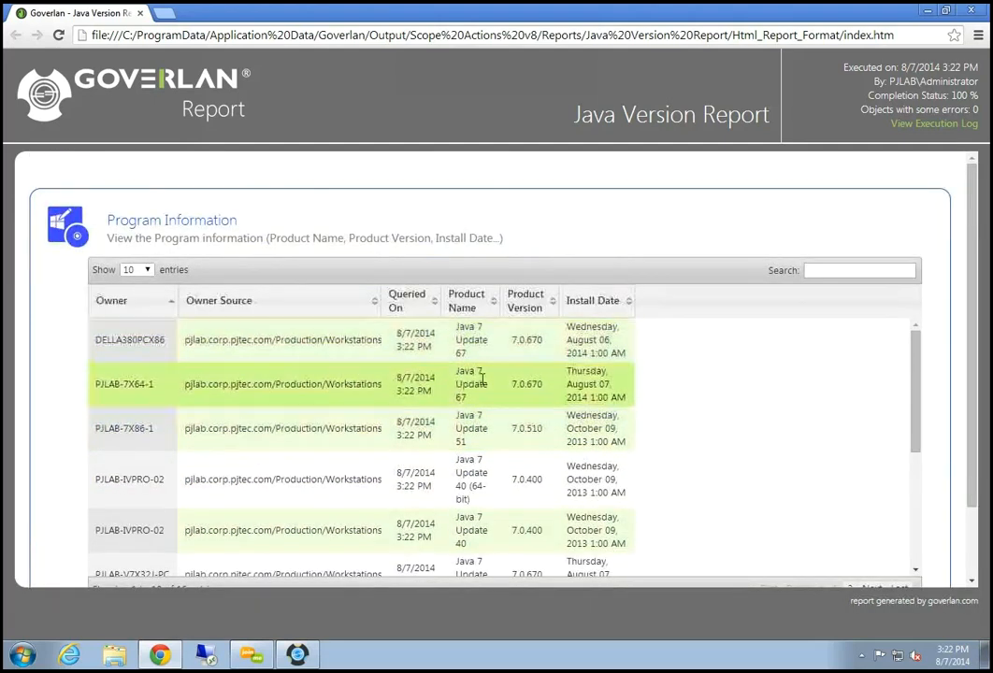
{"action": "scroll", "coordinate": [470, 483], "scroll_direction": "down", "scroll_amount": 3}
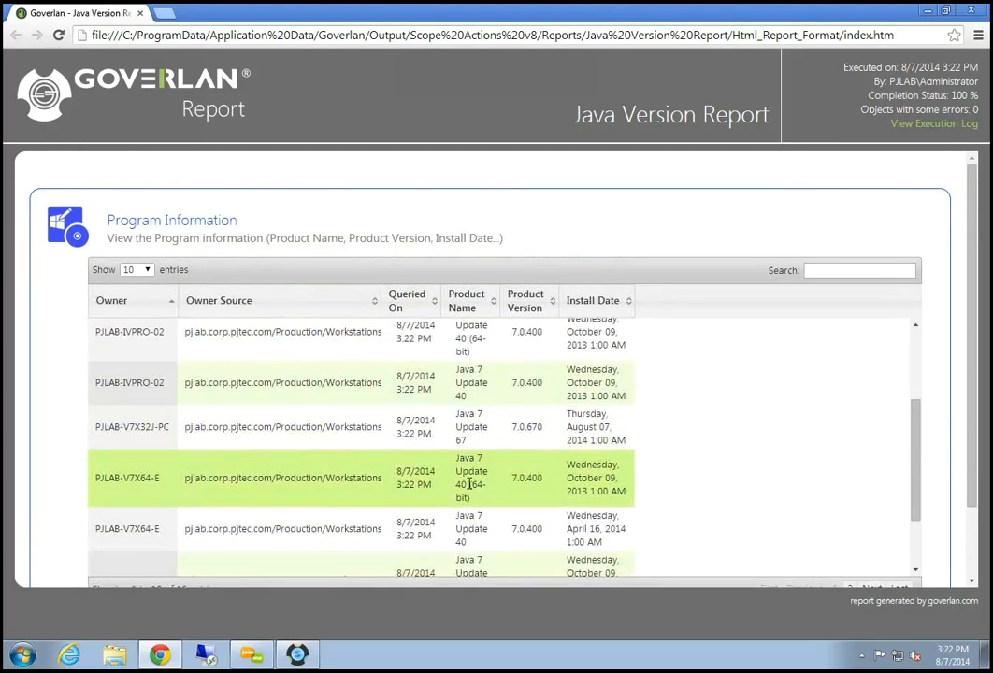
{"action": "scroll", "coordinate": [470, 484], "scroll_direction": "up", "scroll_amount": 3}
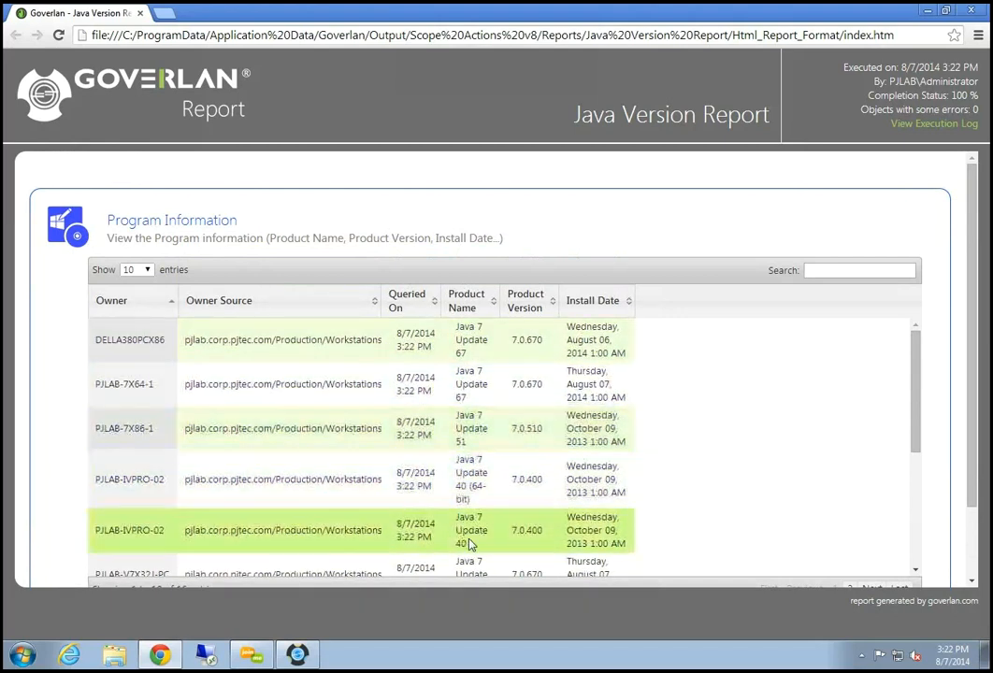
{"action": "scroll", "coordinate": [493, 533], "scroll_direction": "down", "scroll_amount": 3}
{"action": "scroll", "coordinate": [494, 532], "scroll_direction": "down", "scroll_amount": 1}
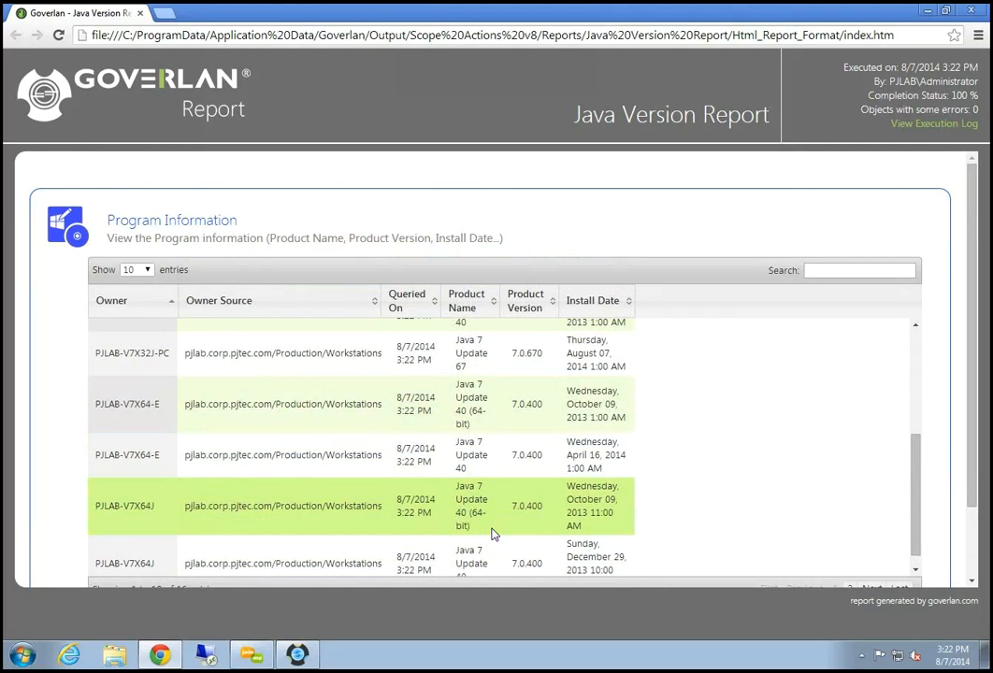
{"action": "scroll", "coordinate": [505, 485], "scroll_direction": "down", "scroll_amount": 2}
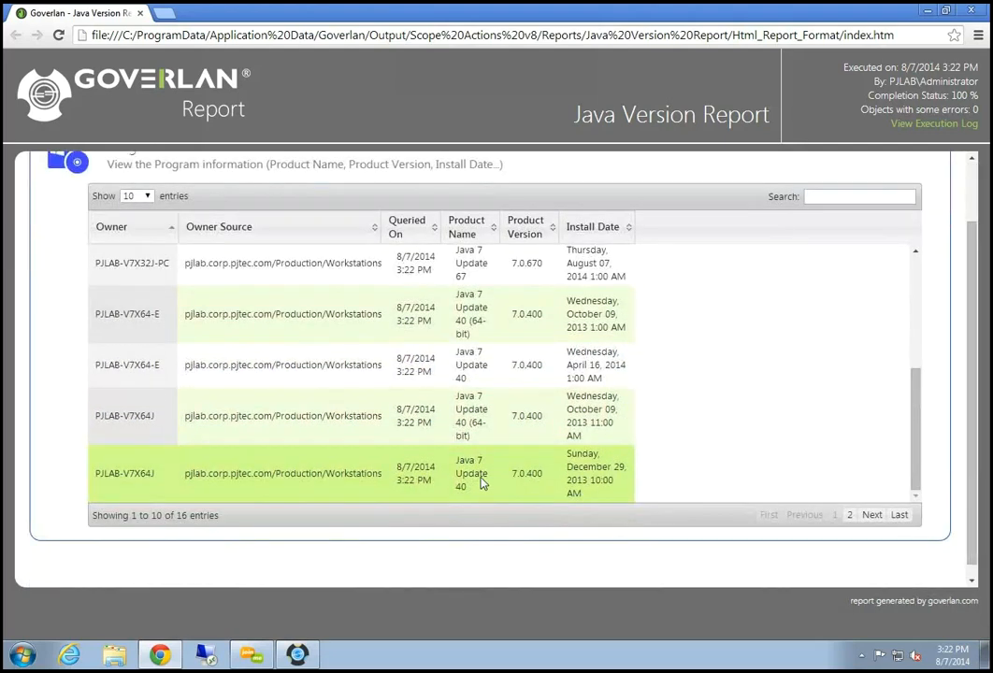
{"action": "scroll", "coordinate": [569, 266], "scroll_direction": "up", "scroll_amount": 5}
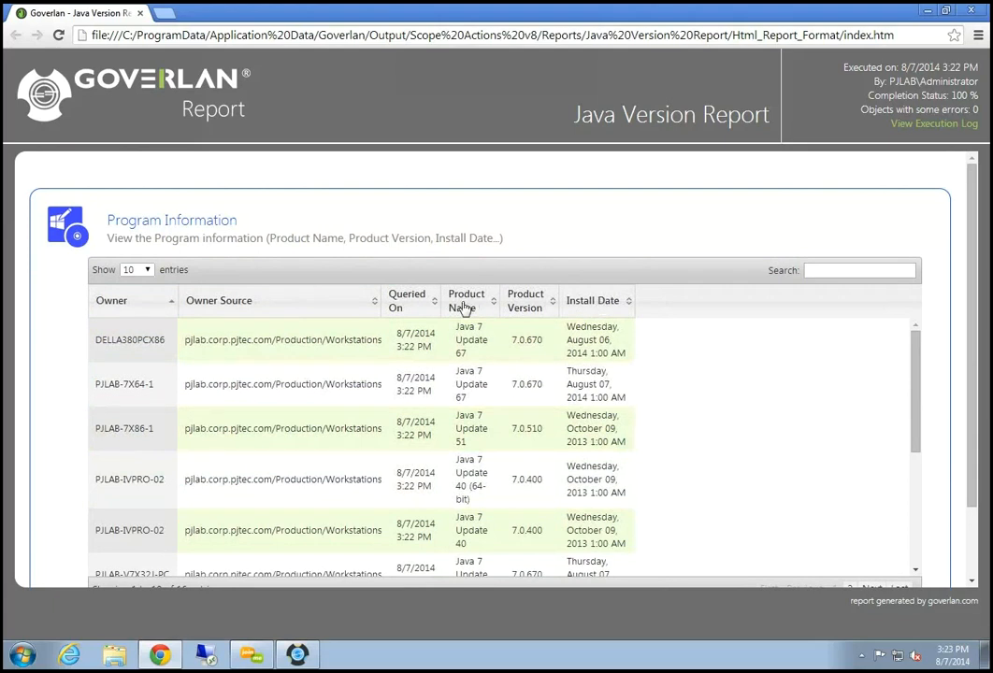
{"action": "left_click_drag", "start_coordinate": [657, 12], "coordinate": [527, 188]}
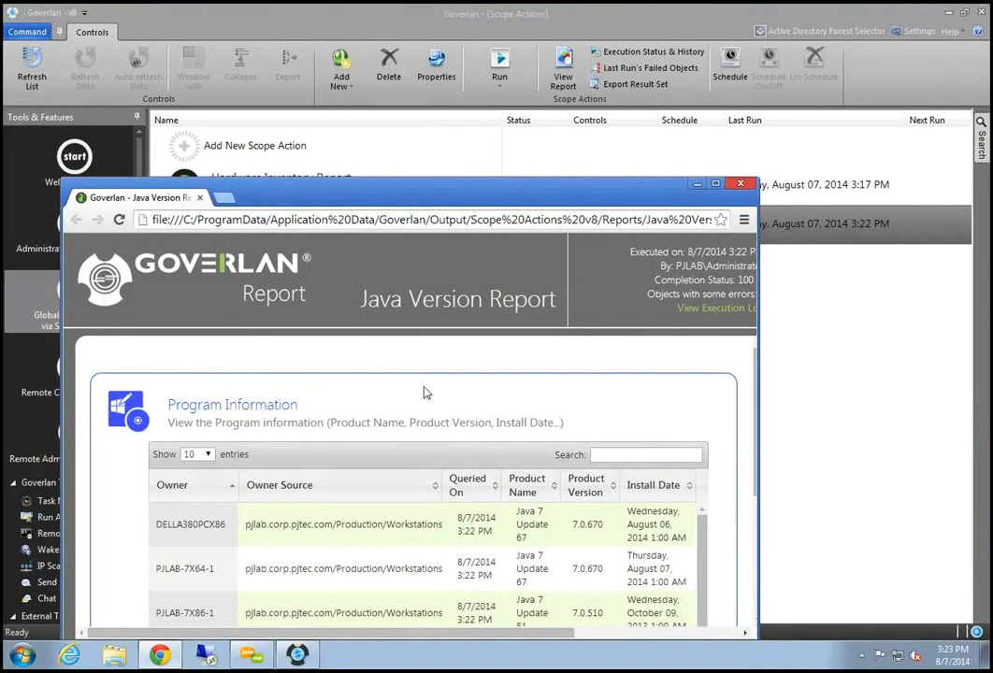
{"action": "key", "text": "alt+F4"}
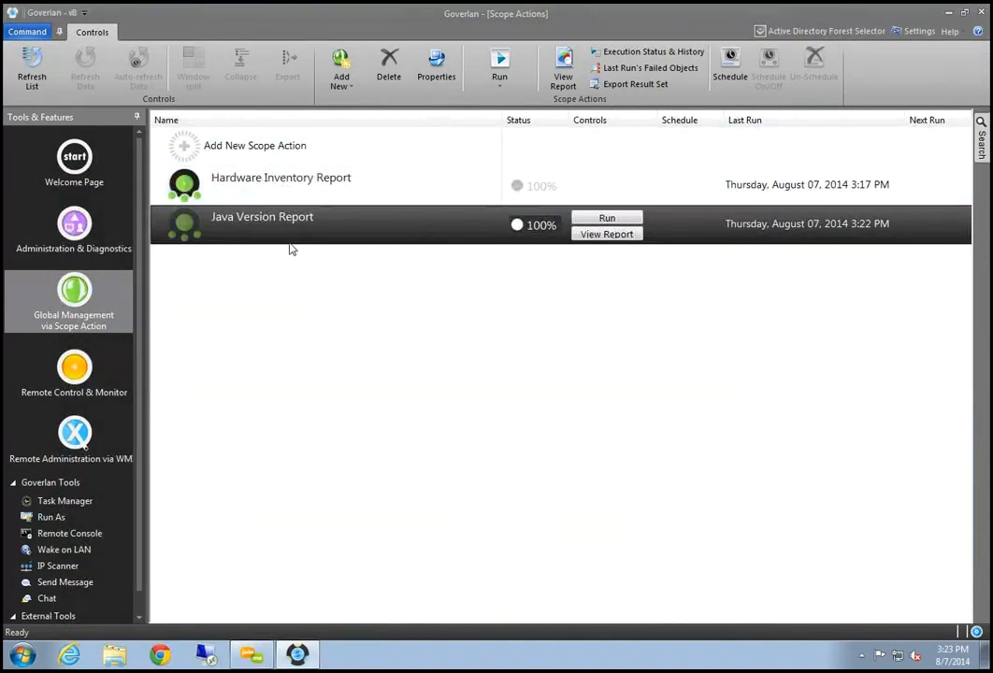
Step: Start a new scope action named "AD Report - Computer Password Age" and continue to its scope definition
{"action": "left_click", "coordinate": [283, 146]}
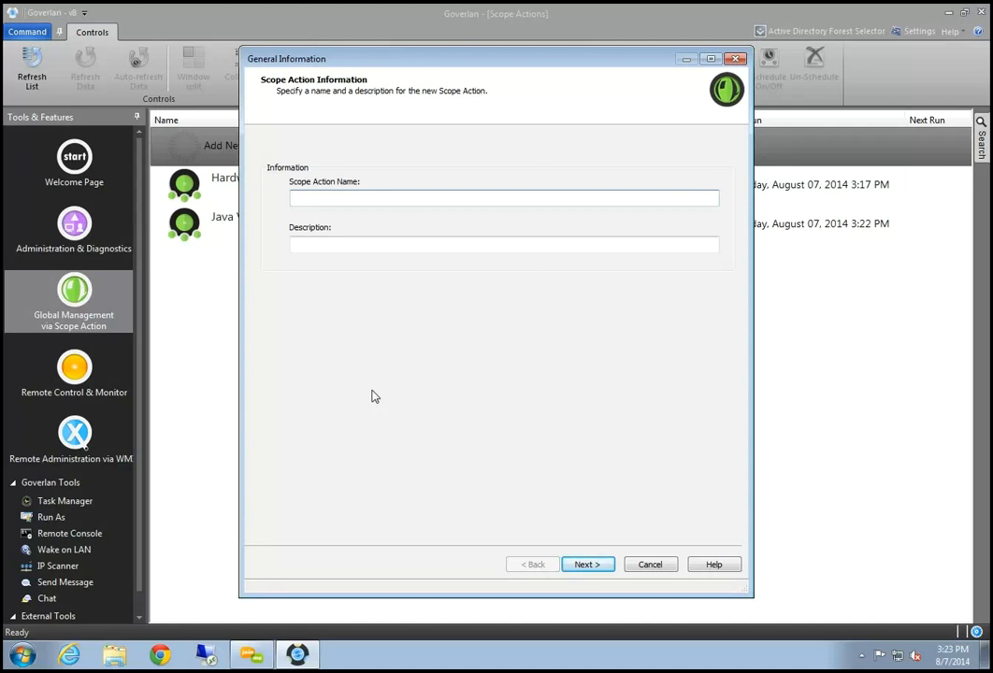
{"action": "type", "text": "AD Report - Computer Password Age"}
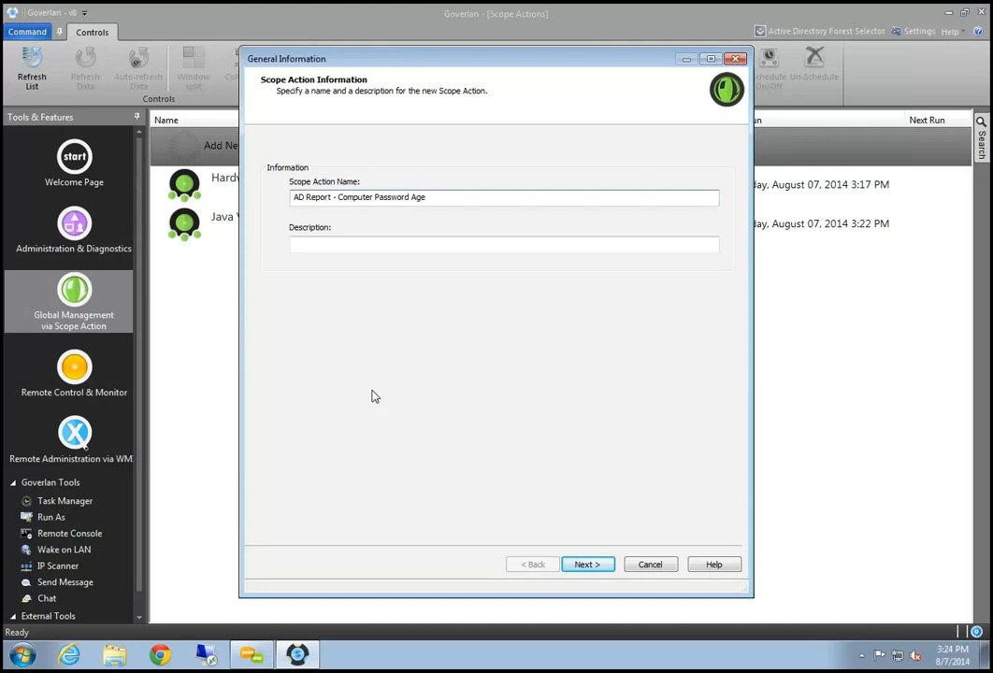
{"action": "left_click", "coordinate": [587, 567]}
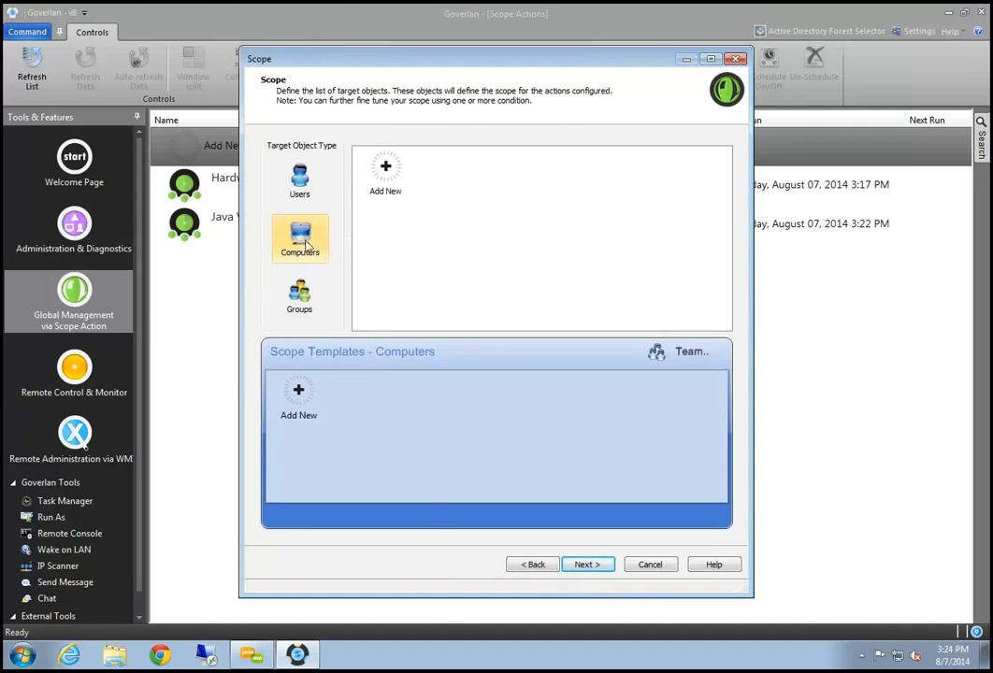
Step: Add the Production Workstations container as the computer scope and continue to the action modules
{"action": "left_click", "coordinate": [389, 184]}
{"action": "left_click", "coordinate": [670, 267]}
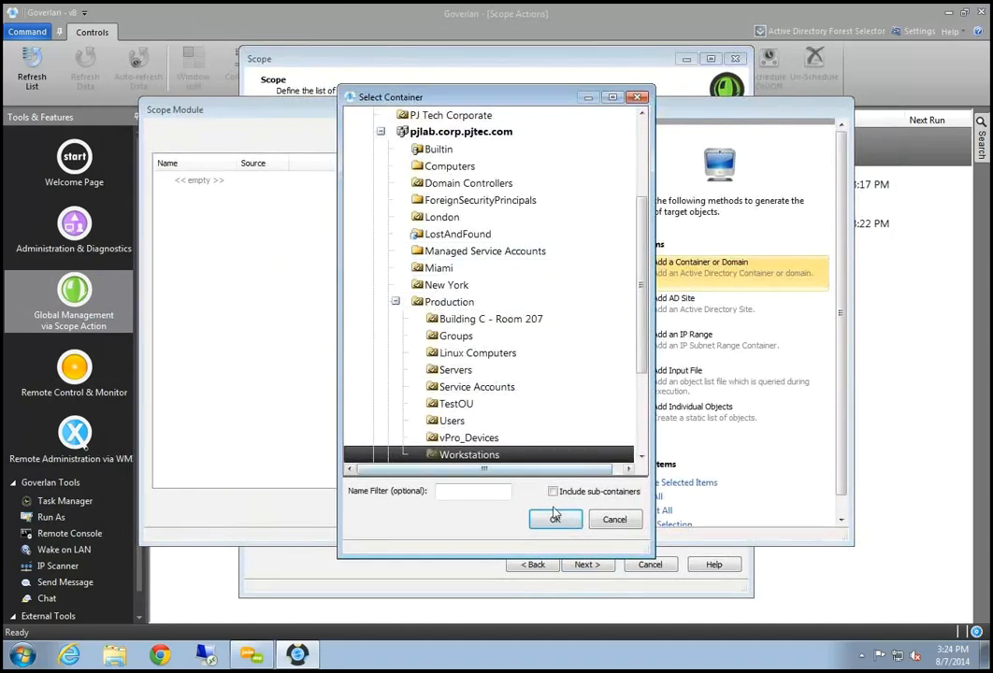
{"action": "left_click", "coordinate": [557, 520]}
{"action": "left_click", "coordinate": [497, 512]}
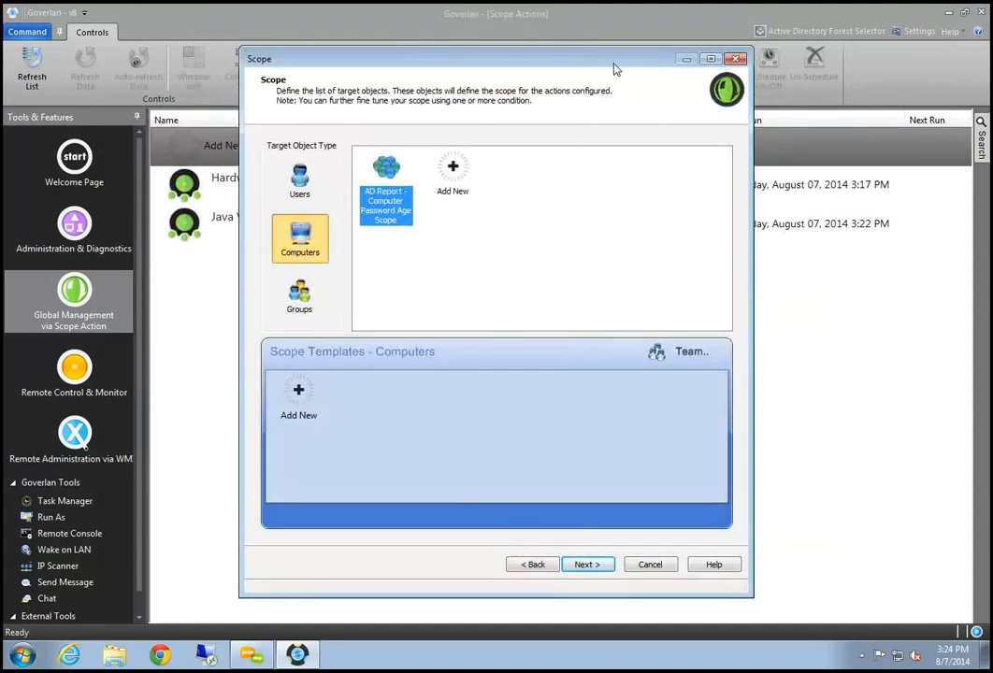
{"action": "left_click_drag", "start_coordinate": [553, 54], "coordinate": [603, 39]}
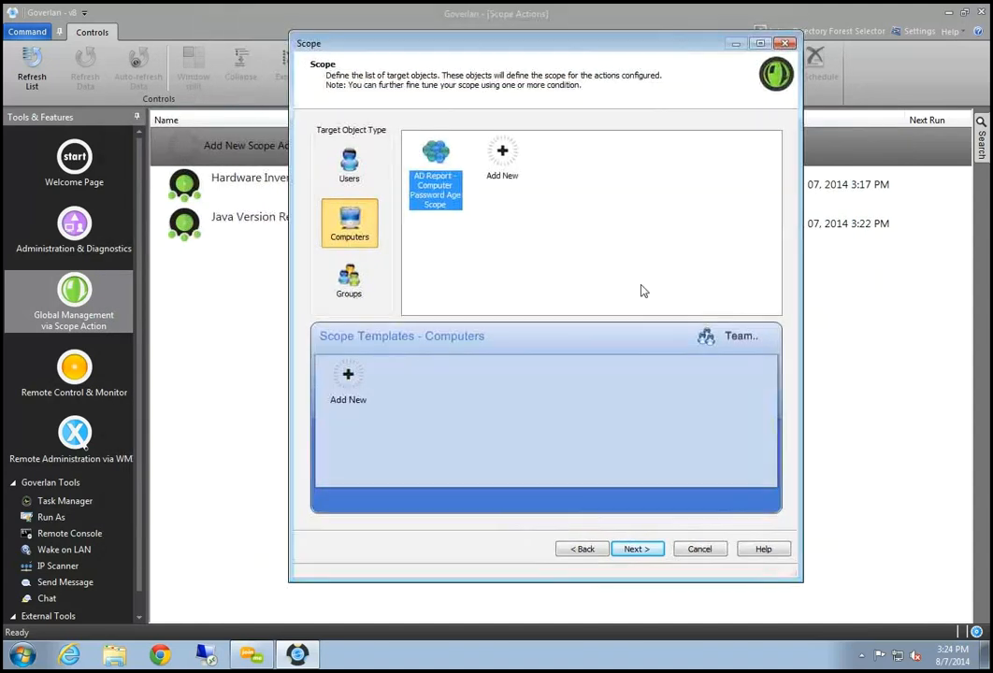
{"action": "left_click", "coordinate": [637, 548]}
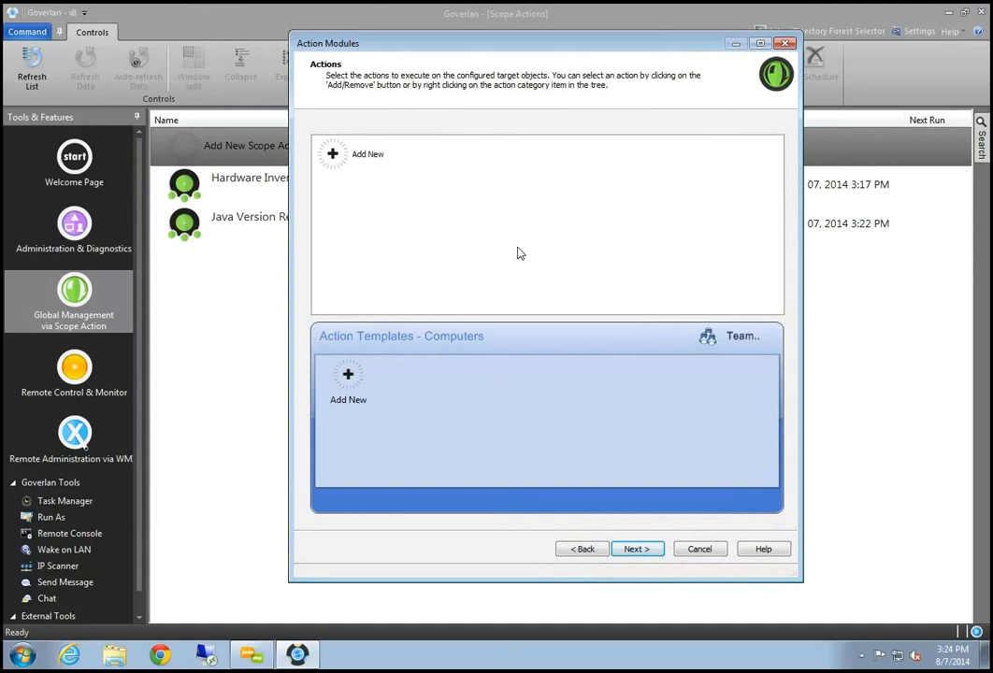
Step: Create an action module that reports the Computer Account Information property Password Age (Days)
{"action": "double_click", "coordinate": [337, 168]}
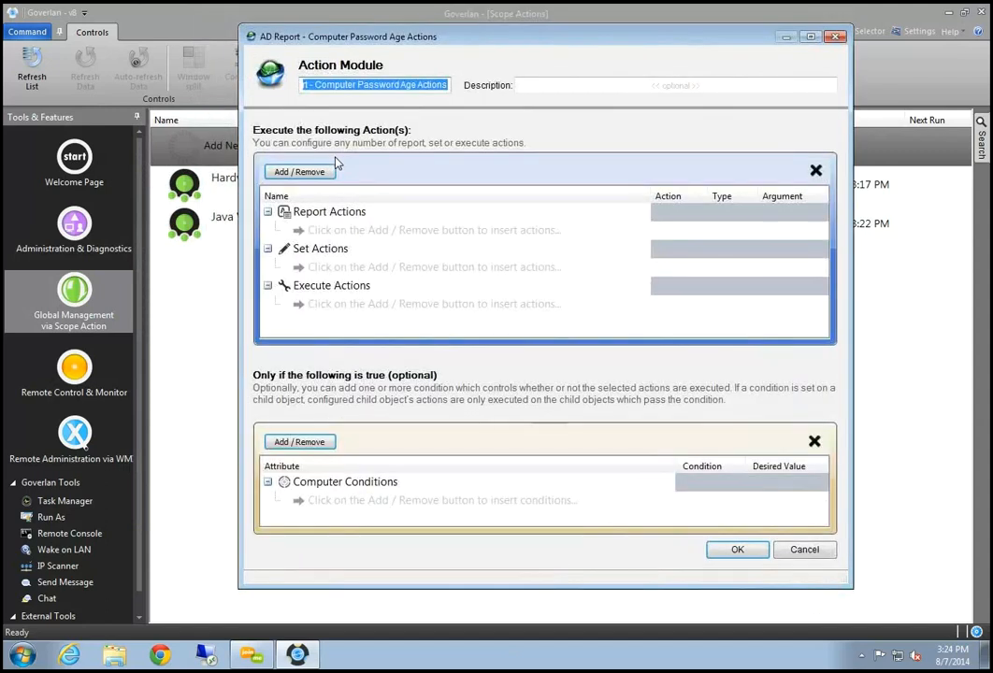
{"action": "left_click", "coordinate": [312, 173]}
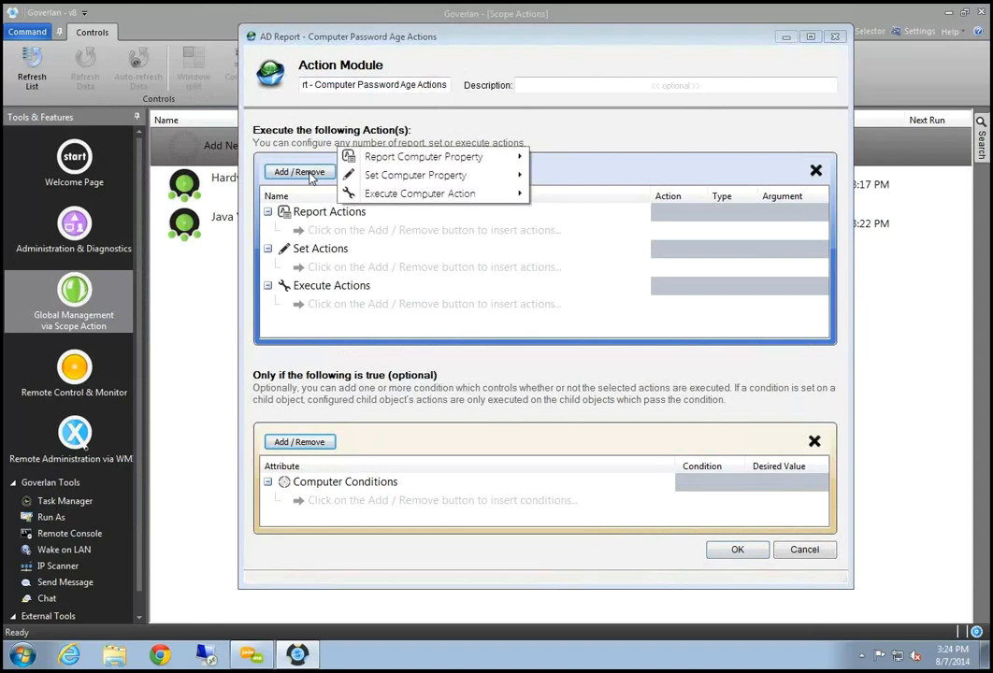
{"action": "mouse_move", "coordinate": [400, 161]}
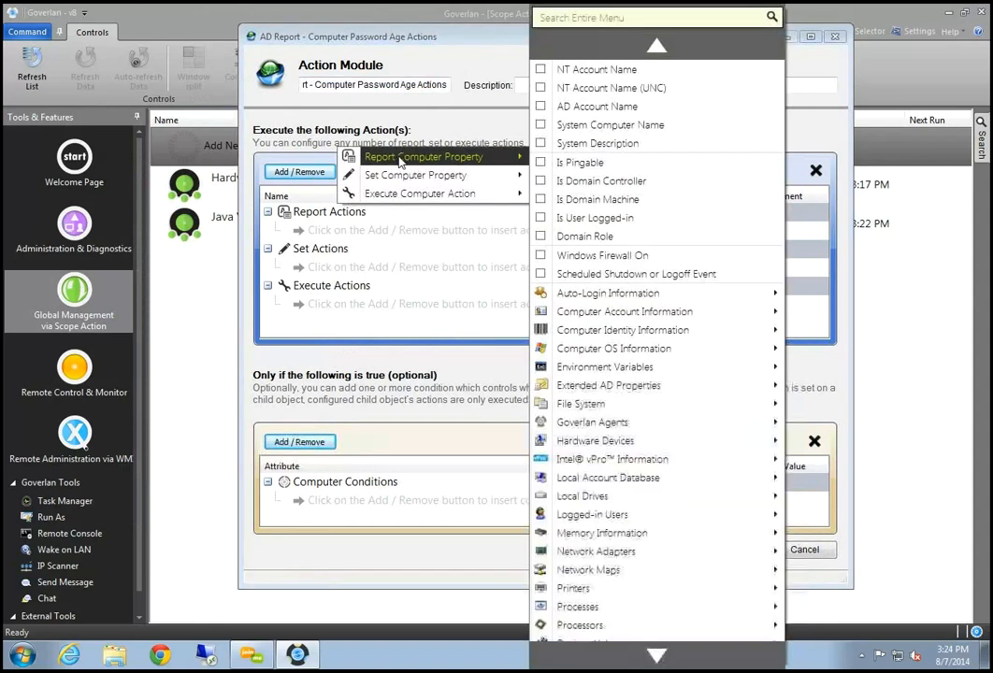
{"action": "mouse_move", "coordinate": [651, 316]}
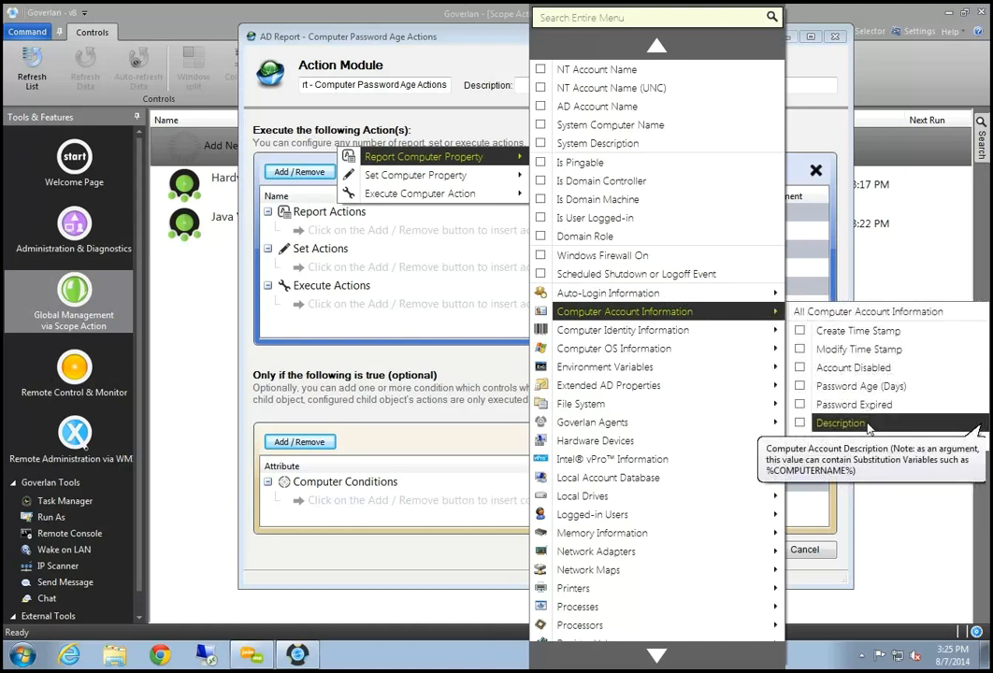
{"action": "left_click", "coordinate": [842, 385]}
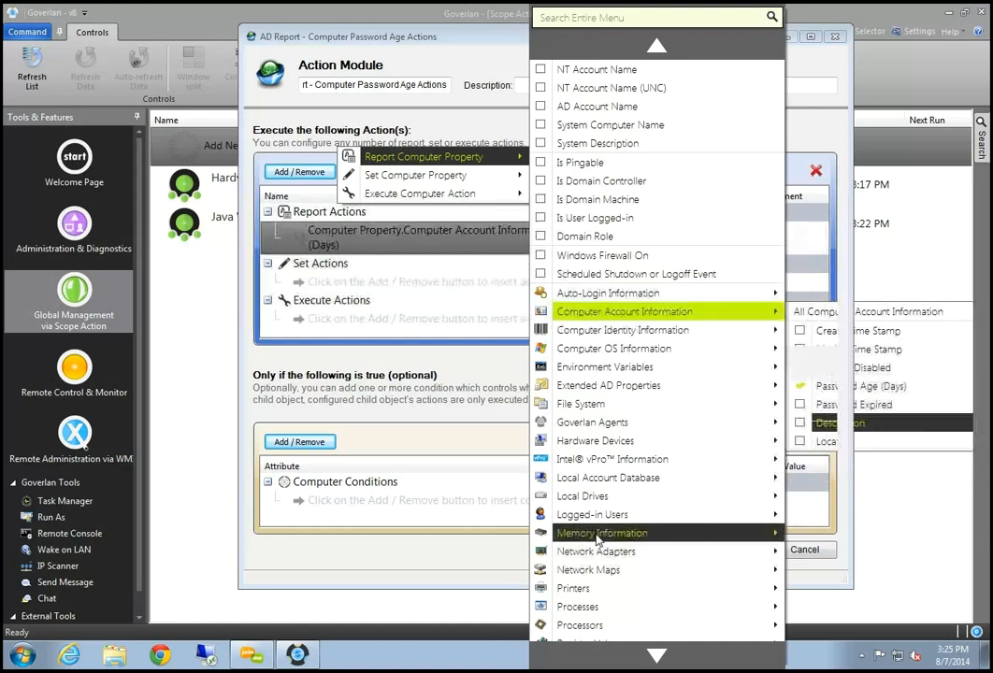
{"action": "left_click", "coordinate": [371, 365]}
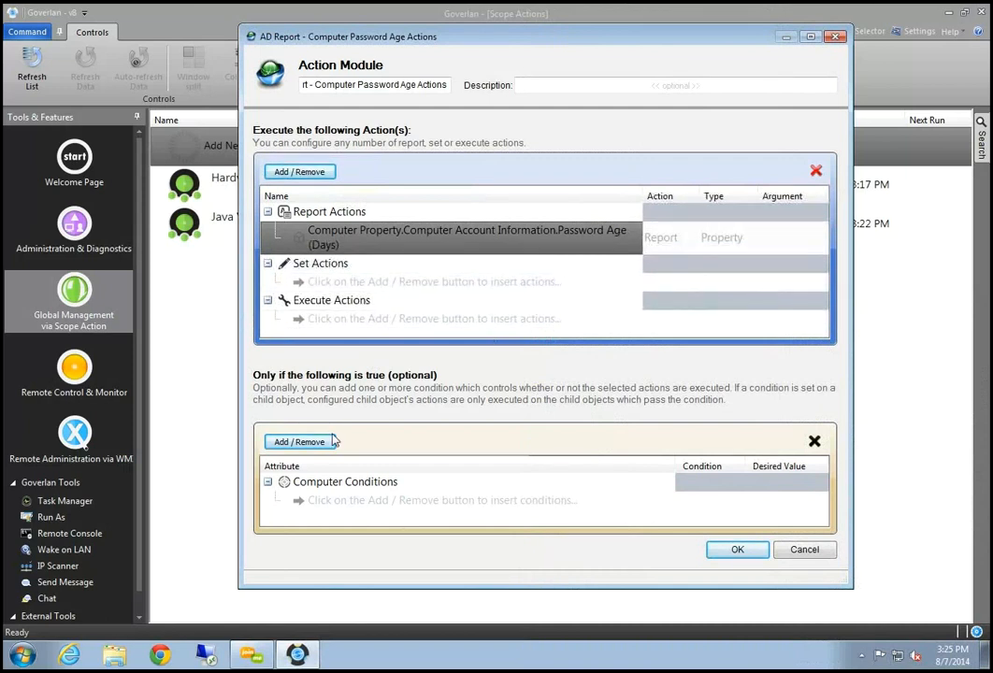
Step: Add a computer condition on the Computer Account Information Password Age (Days) to the action module
{"action": "left_click", "coordinate": [318, 445]}
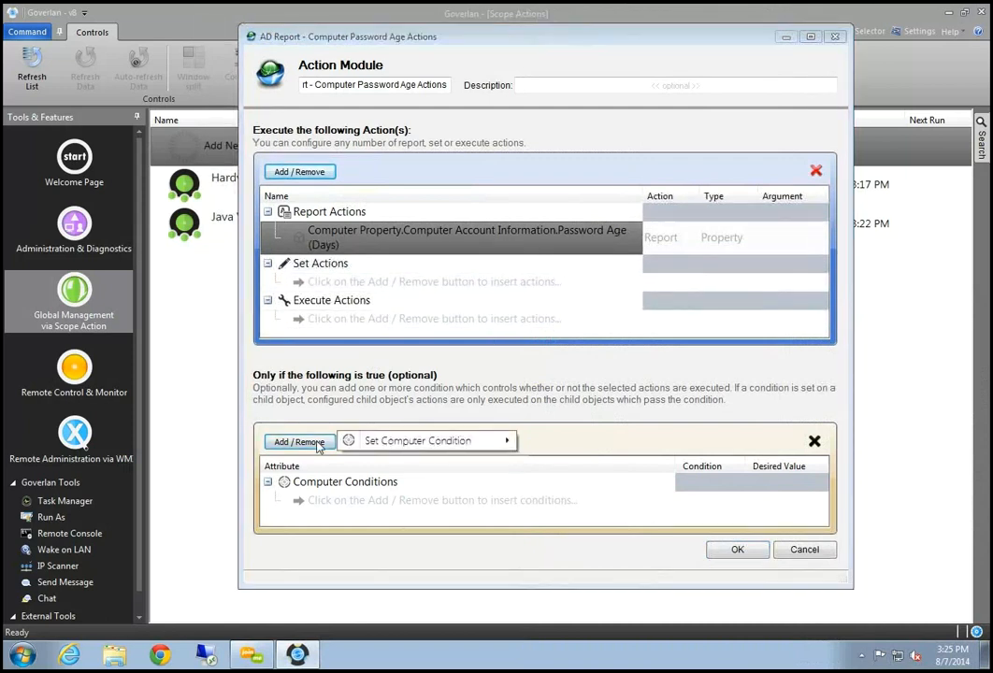
{"action": "mouse_move", "coordinate": [412, 450]}
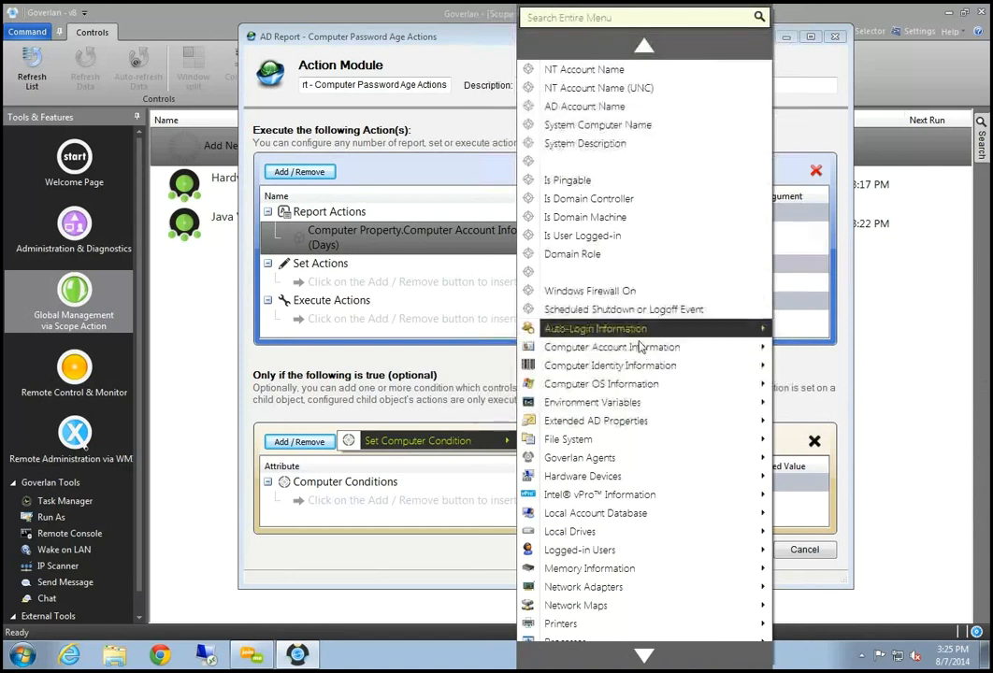
{"action": "mouse_move", "coordinate": [643, 350]}
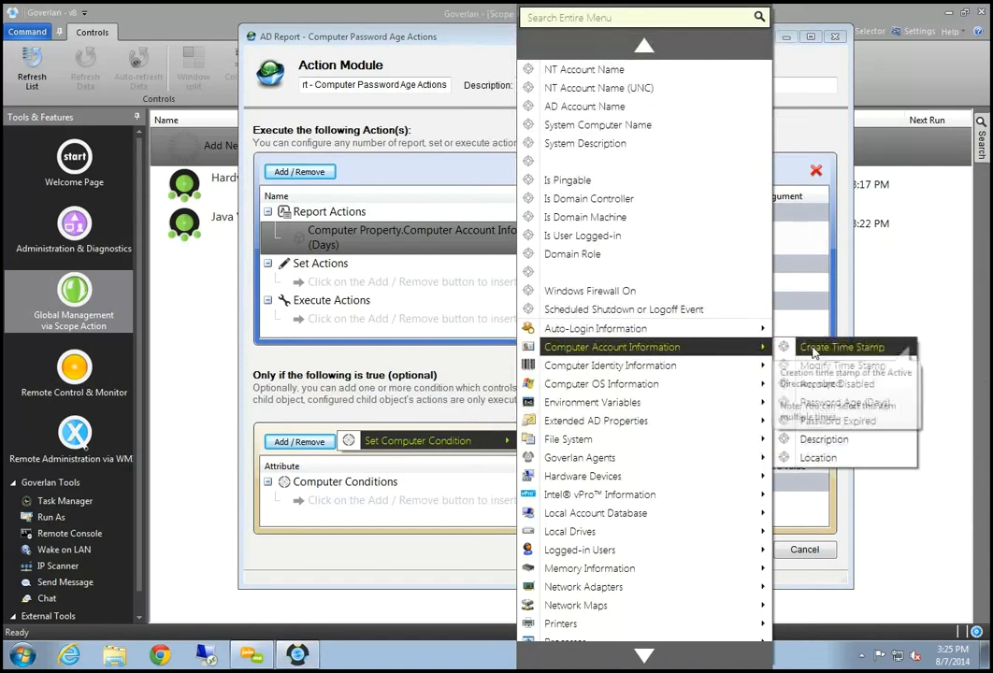
{"action": "left_click", "coordinate": [829, 404]}
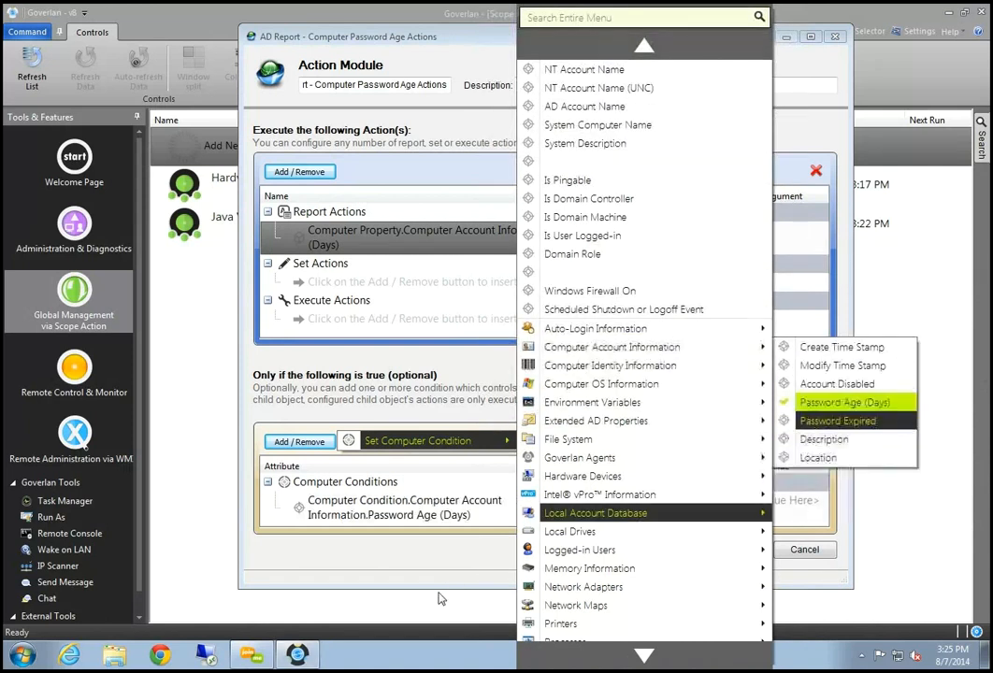
Step: Set the Password Age (Days) condition to < 15 and save the action module
{"action": "left_click", "coordinate": [634, 503]}
{"action": "left_click", "coordinate": [634, 501]}
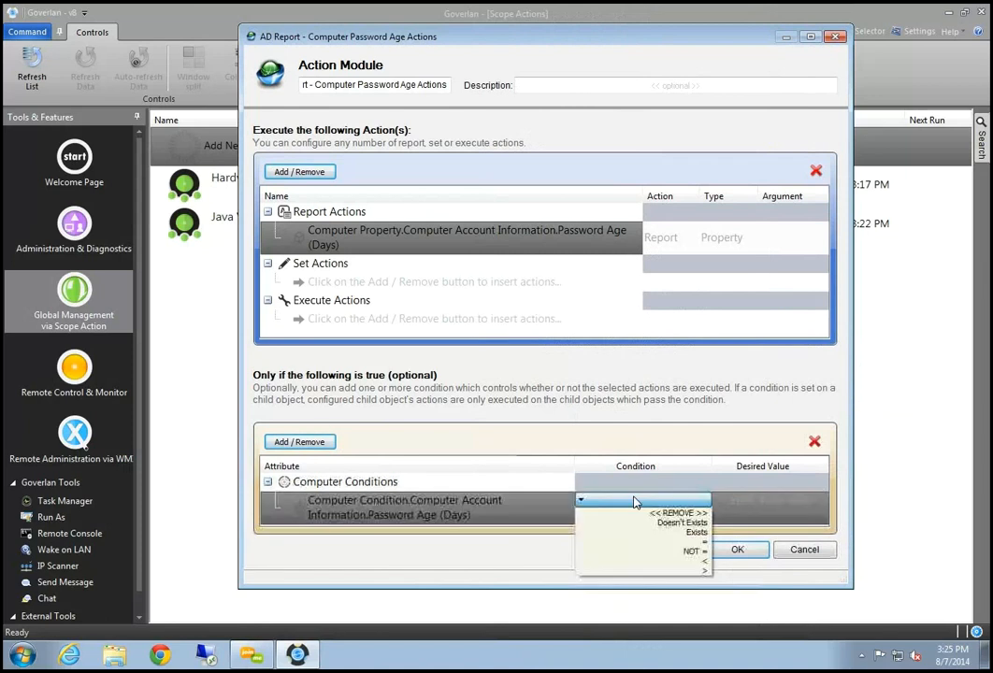
{"action": "left_click", "coordinate": [631, 568]}
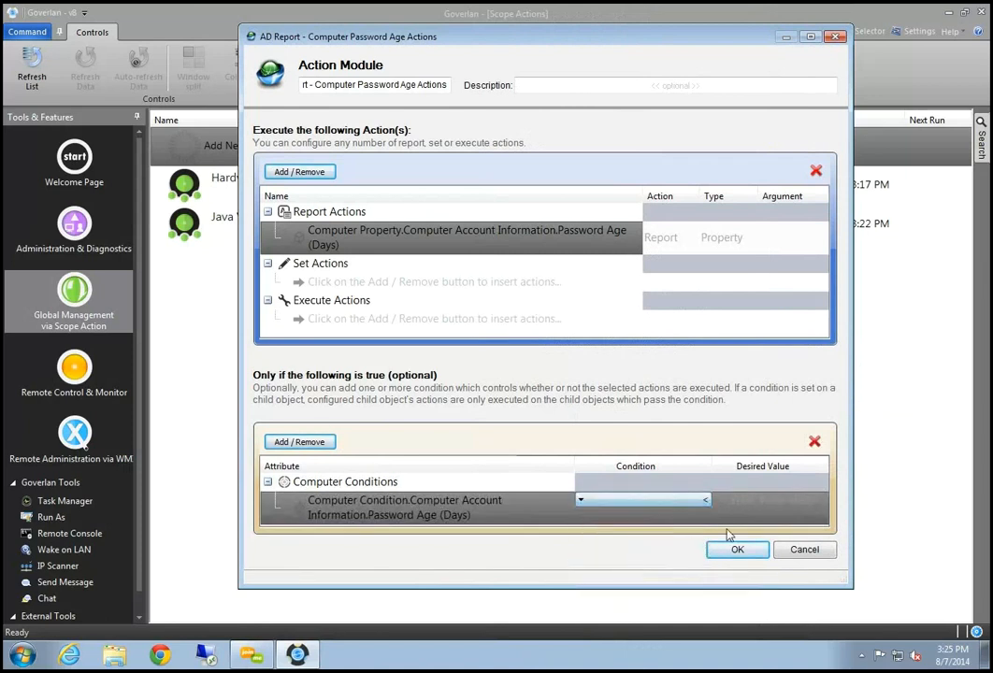
{"action": "left_click", "coordinate": [773, 505]}
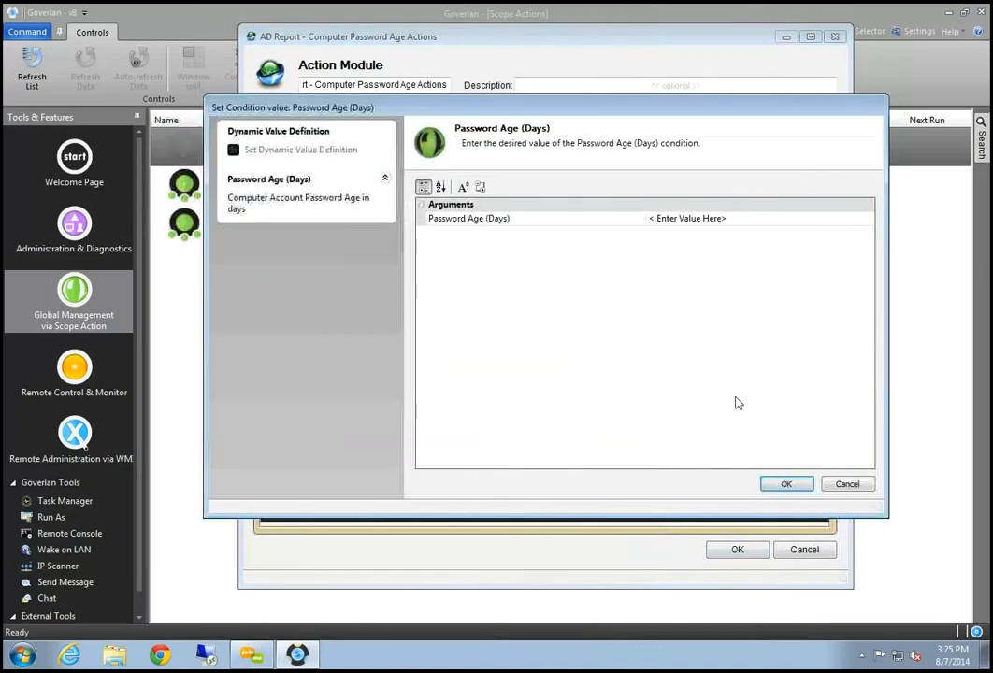
{"action": "left_click", "coordinate": [577, 218]}
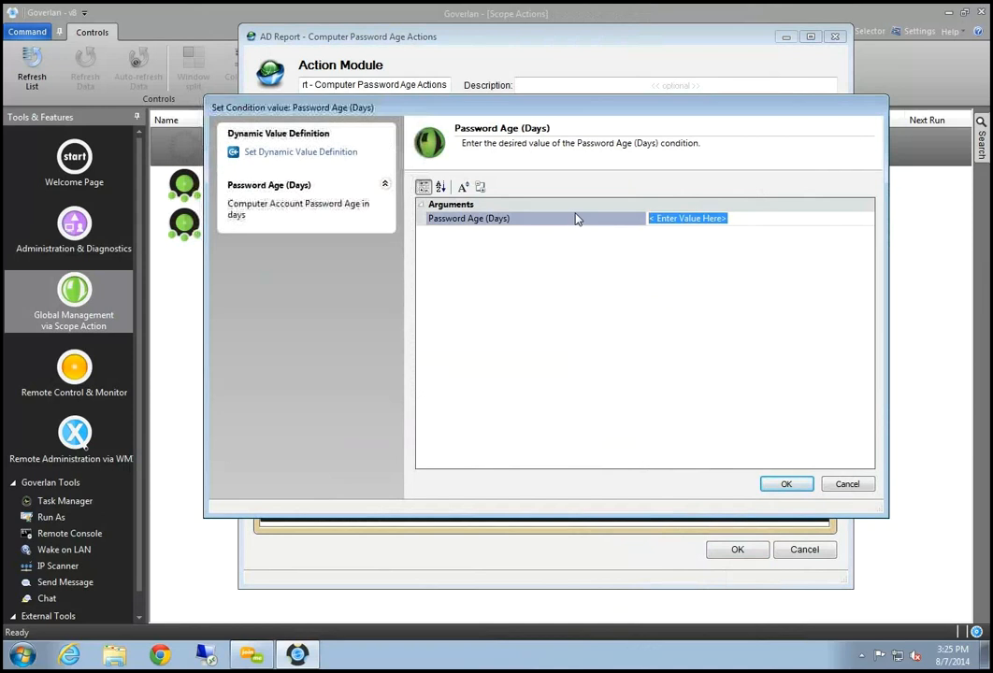
{"action": "type", "text": "15"}
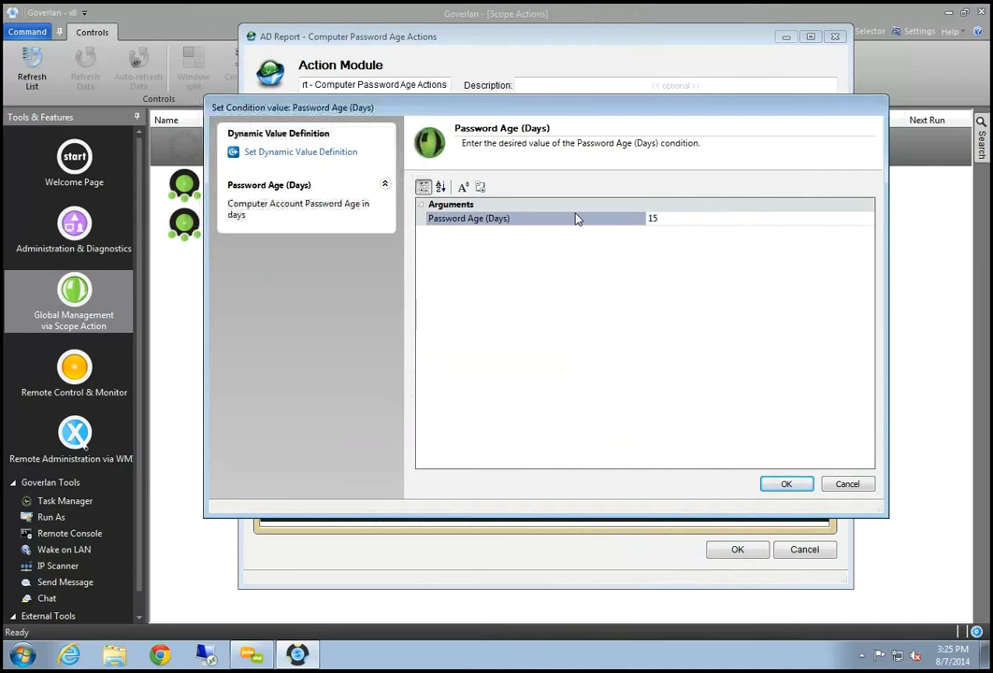
{"action": "left_click", "coordinate": [786, 484]}
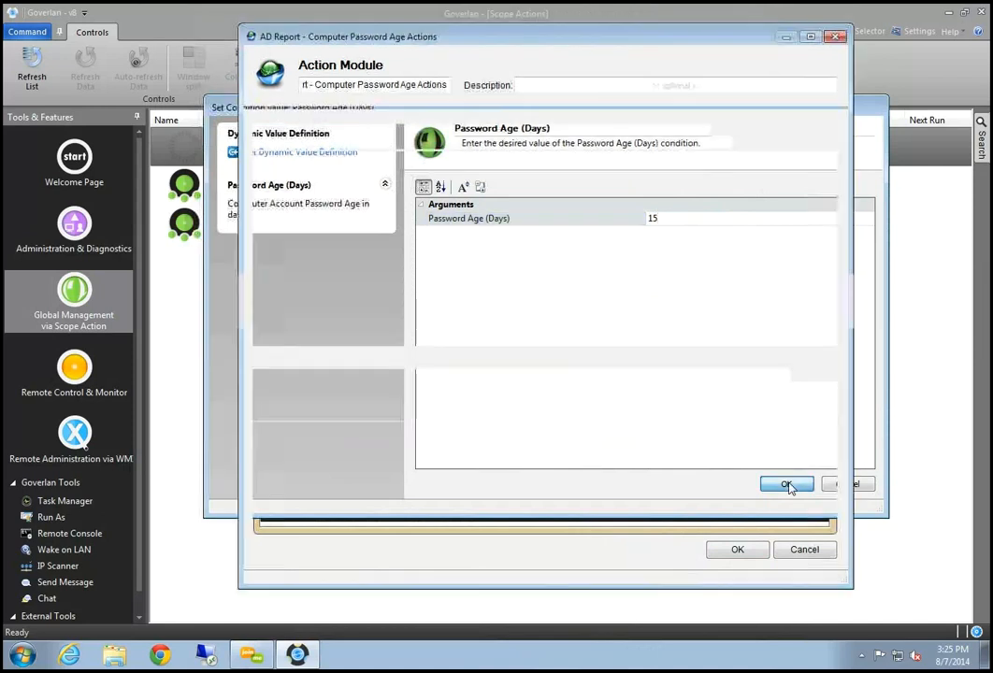
{"action": "left_click", "coordinate": [738, 549]}
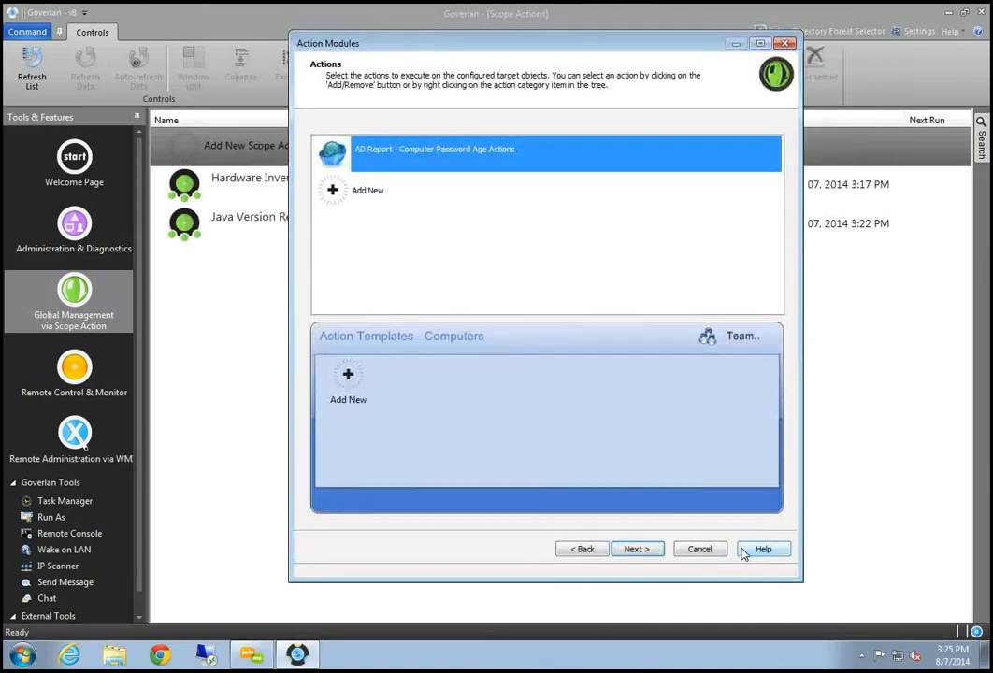
Step: Set the re-run option to Do nothing and finish the wizard so the password age scope action runs immediately
{"action": "left_click", "coordinate": [652, 552]}
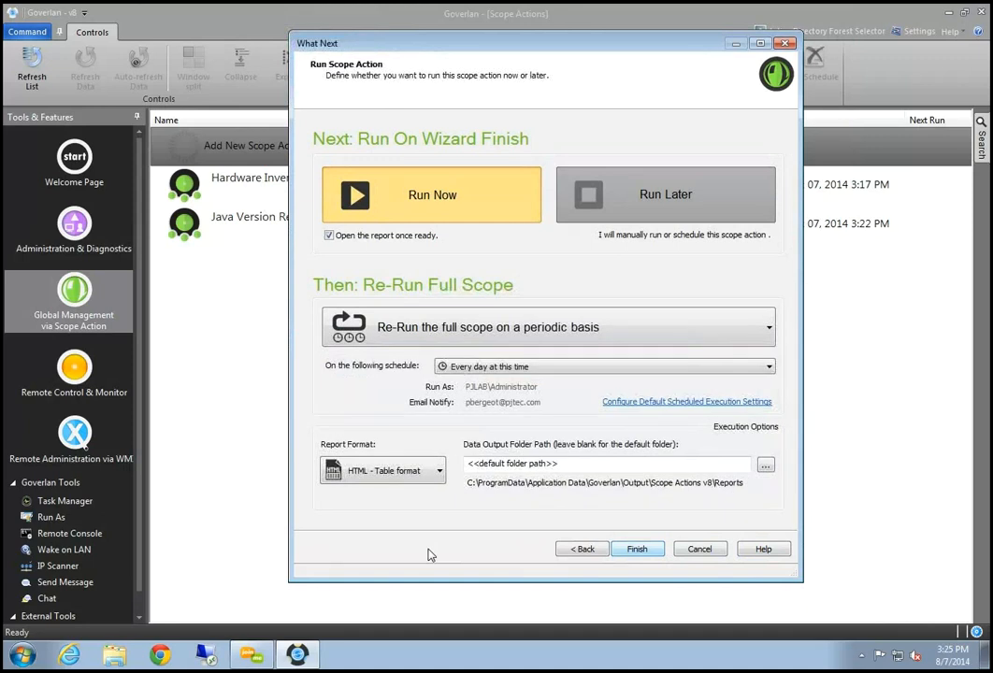
{"action": "left_click", "coordinate": [588, 333]}
{"action": "left_click", "coordinate": [469, 443]}
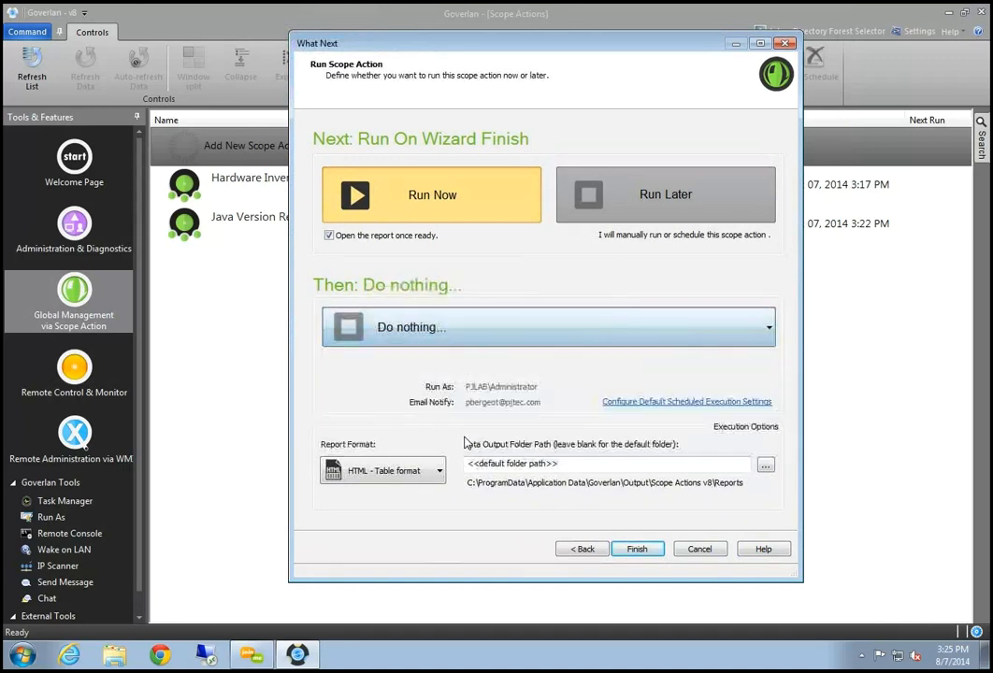
{"action": "left_click", "coordinate": [638, 552]}
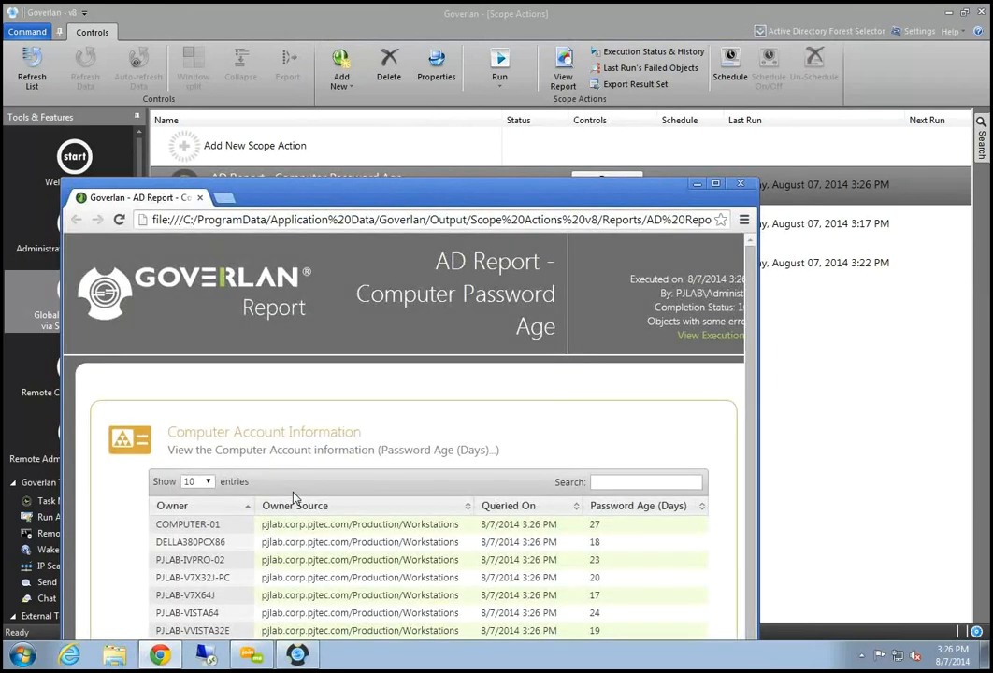
Step: Review the AD Report - Computer Password Age report in a maximized window and close it
{"action": "double_click", "coordinate": [510, 194]}
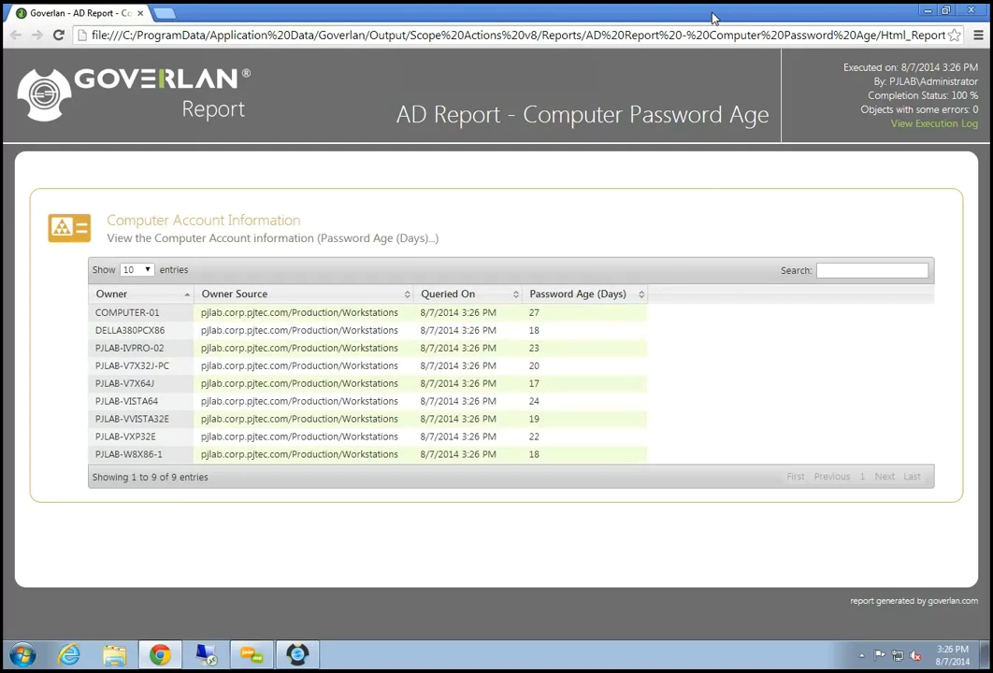
{"action": "left_click_drag", "start_coordinate": [713, 18], "coordinate": [762, 173]}
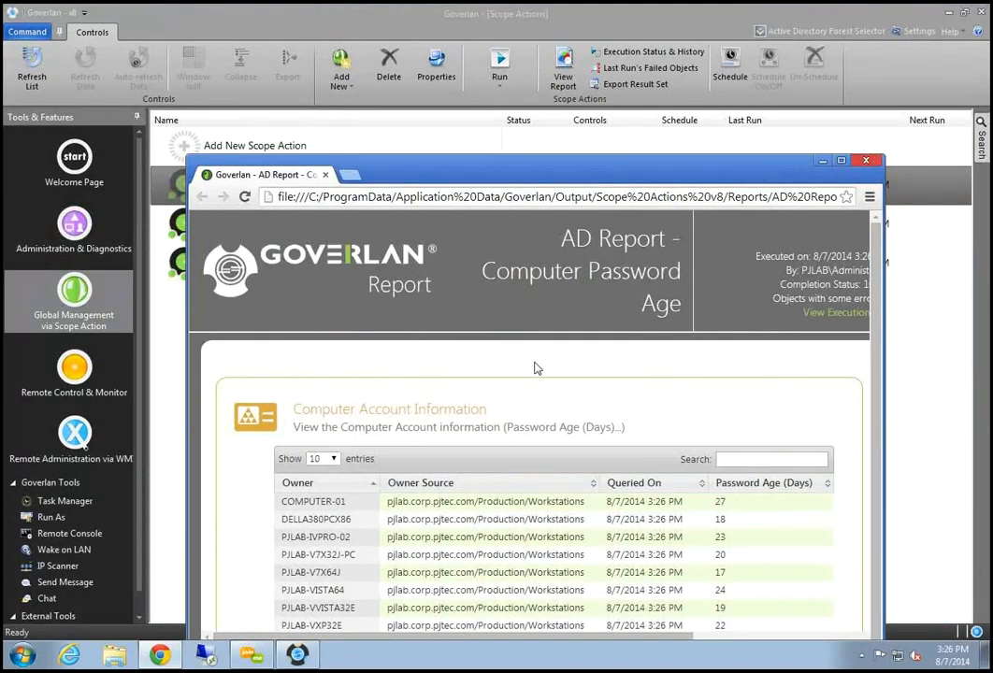
{"action": "key", "text": "alt+F4"}
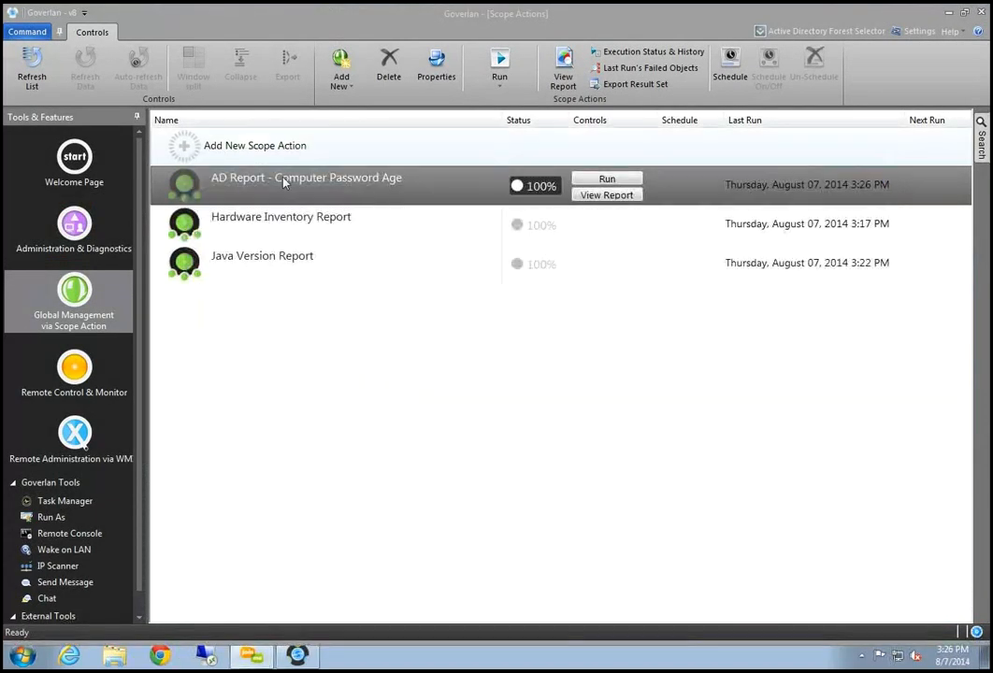
Step: Open the AD attributes manager for reportable computer properties from the AD Report - Computer Password Age action module
{"action": "double_click", "coordinate": [351, 186]}
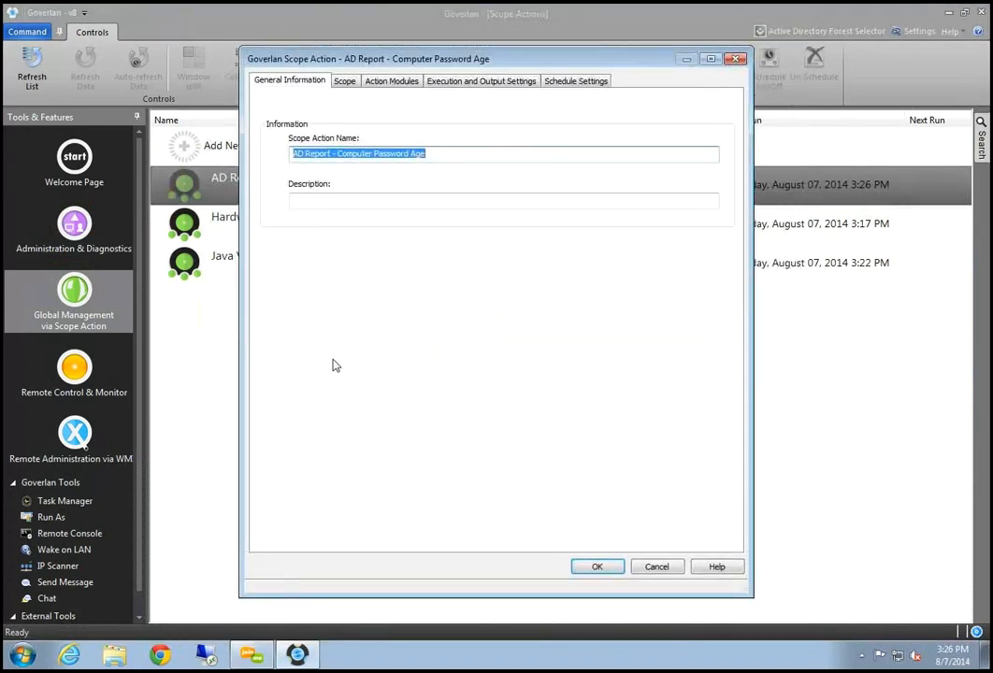
{"action": "left_click", "coordinate": [393, 81]}
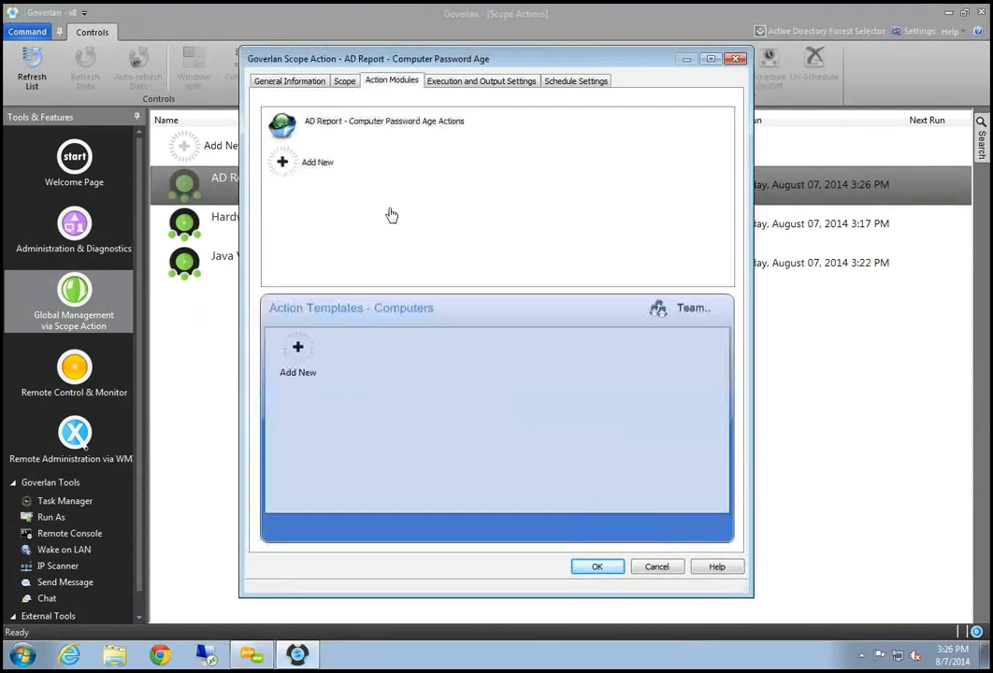
{"action": "double_click", "coordinate": [371, 125]}
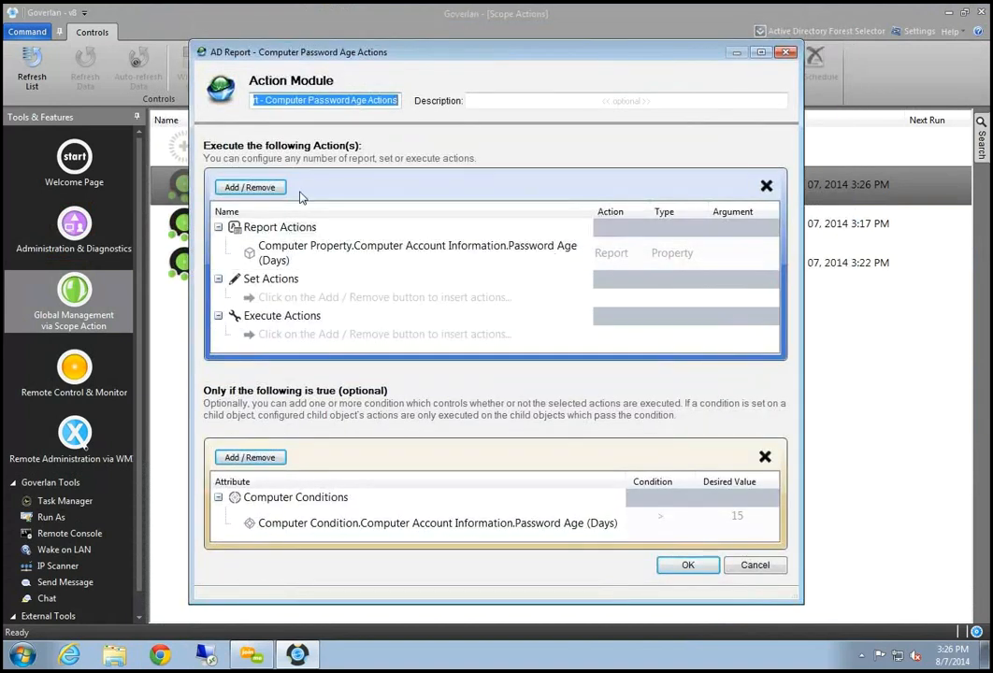
{"action": "left_click", "coordinate": [267, 188]}
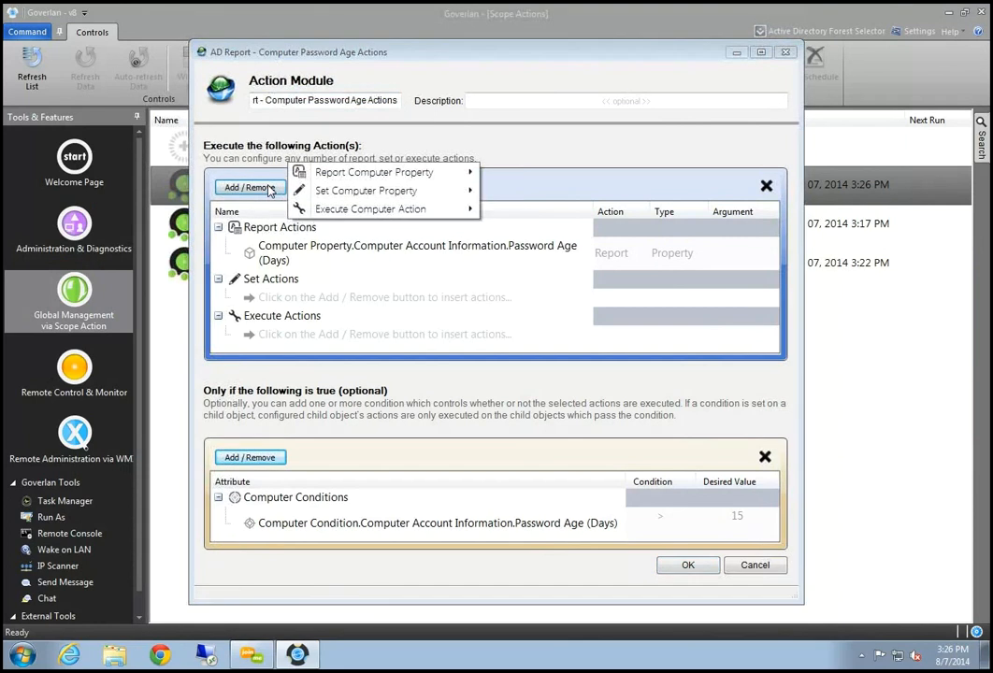
{"action": "mouse_move", "coordinate": [373, 172]}
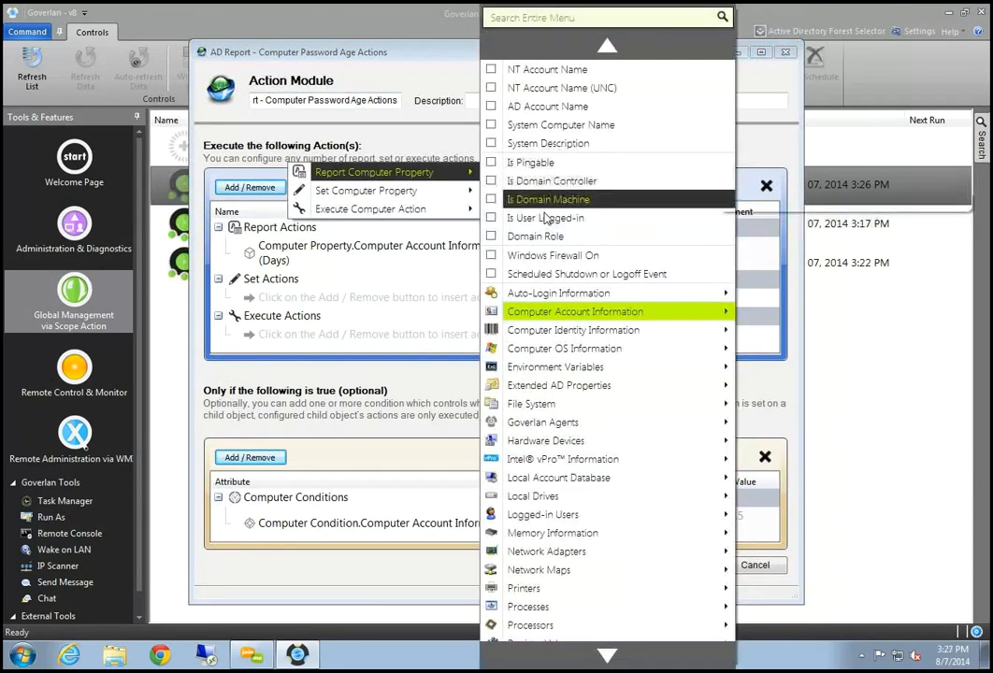
{"action": "mouse_move", "coordinate": [559, 316]}
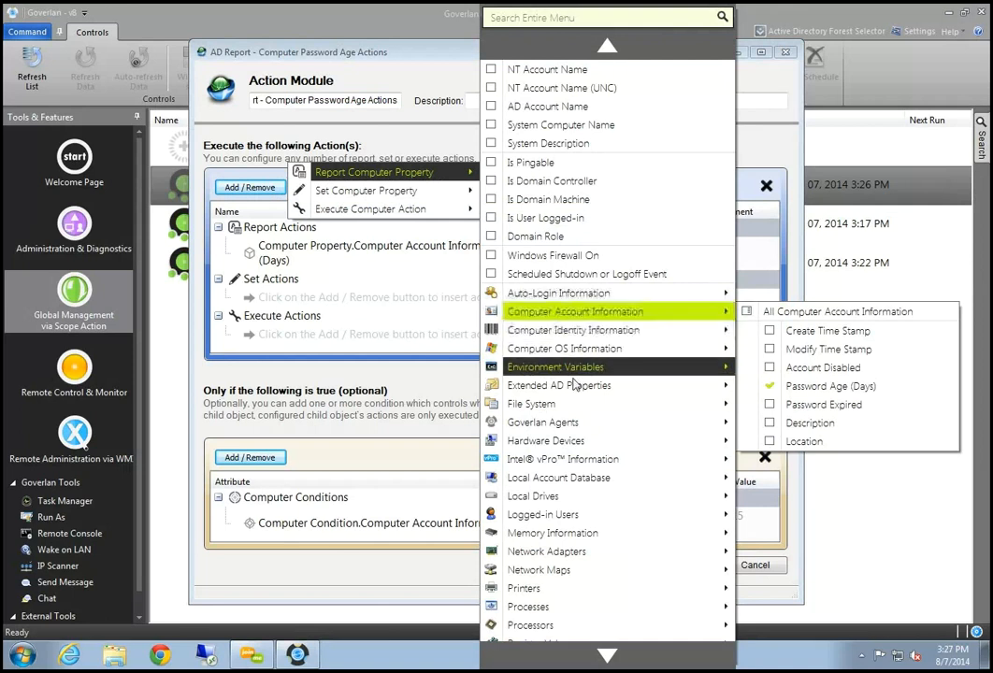
{"action": "mouse_move", "coordinate": [575, 388]}
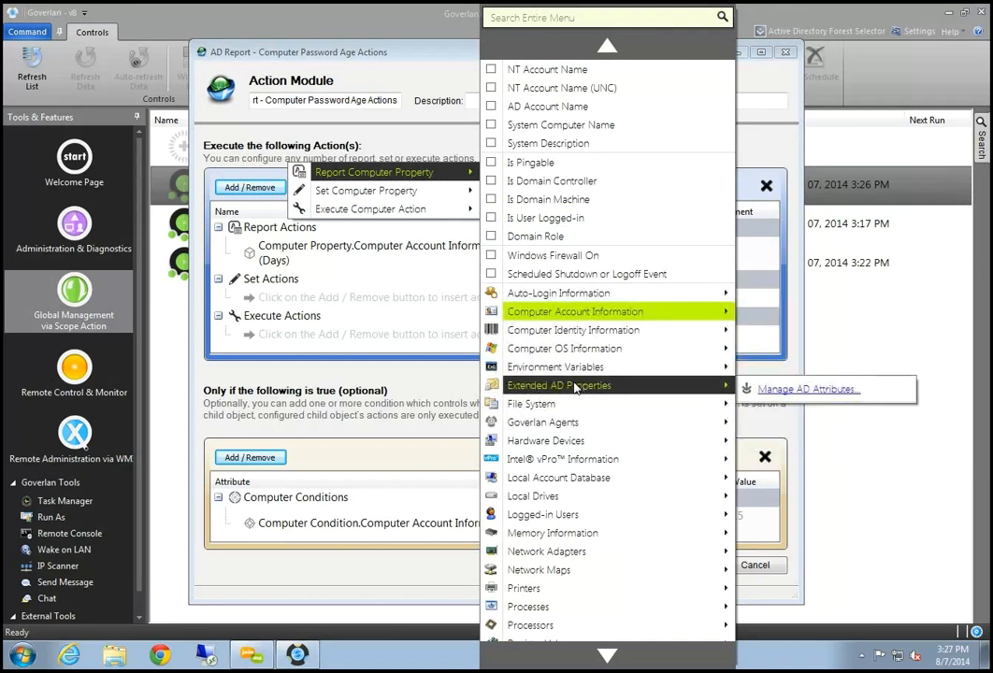
{"action": "left_click", "coordinate": [764, 392]}
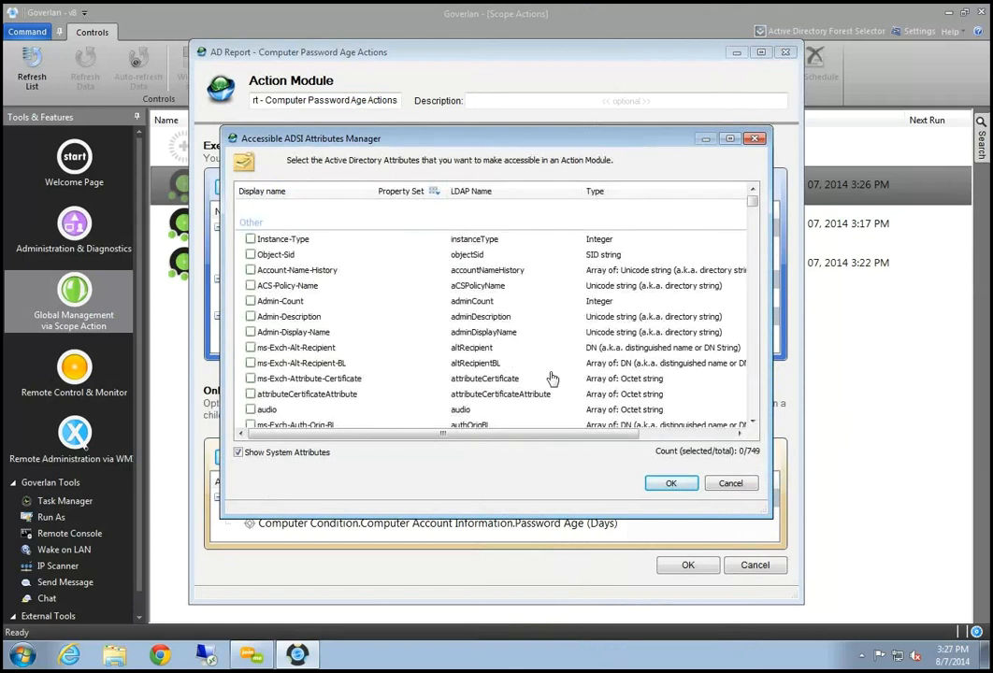
Step: Examine the Active Directory attributes that can be made accessible, leaving the attribute manager, action module and scope action without saving
{"action": "left_click", "coordinate": [304, 285]}
{"action": "scroll", "coordinate": [295, 347], "scroll_direction": "down", "scroll_amount": 12}
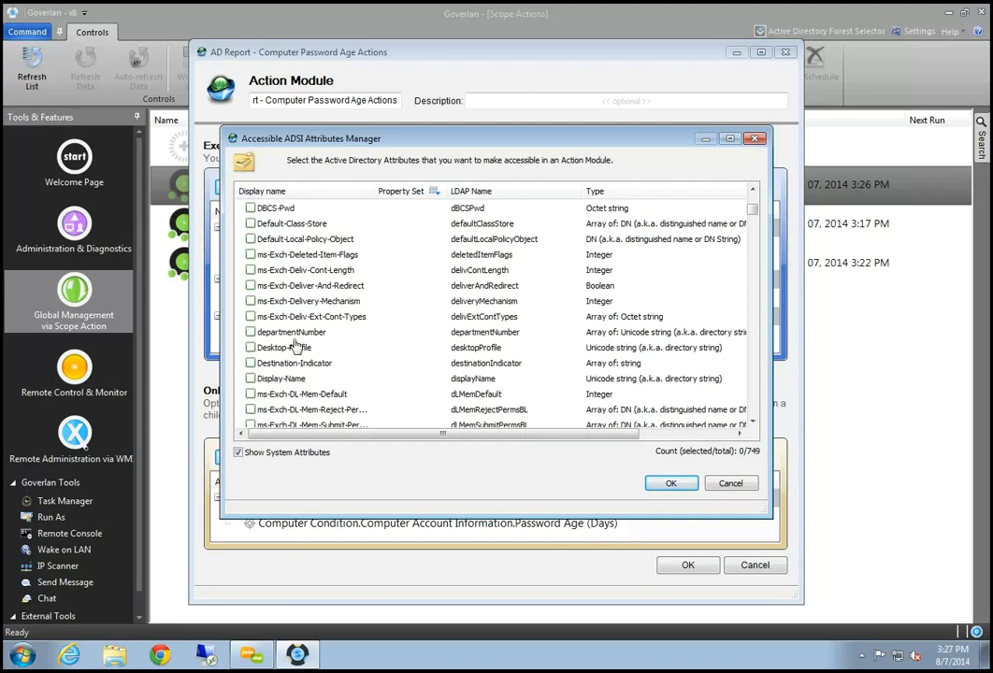
{"action": "left_click", "coordinate": [318, 255]}
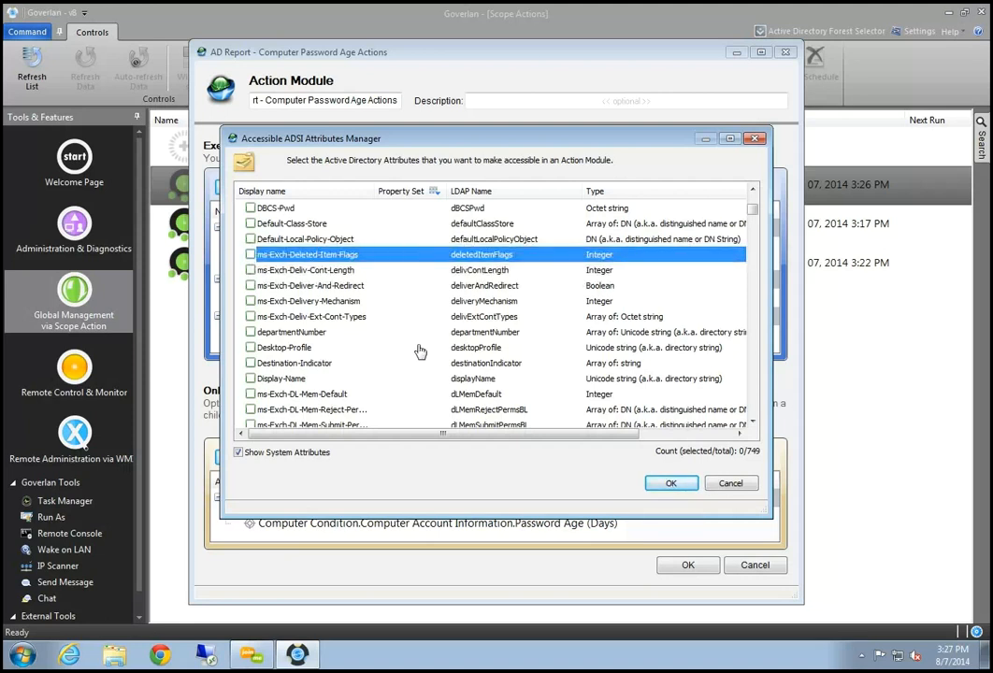
{"action": "left_click", "coordinate": [420, 350]}
{"action": "scroll", "coordinate": [420, 352], "scroll_direction": "down", "scroll_amount": 3}
{"action": "scroll", "coordinate": [420, 351], "scroll_direction": "down", "scroll_amount": 3}
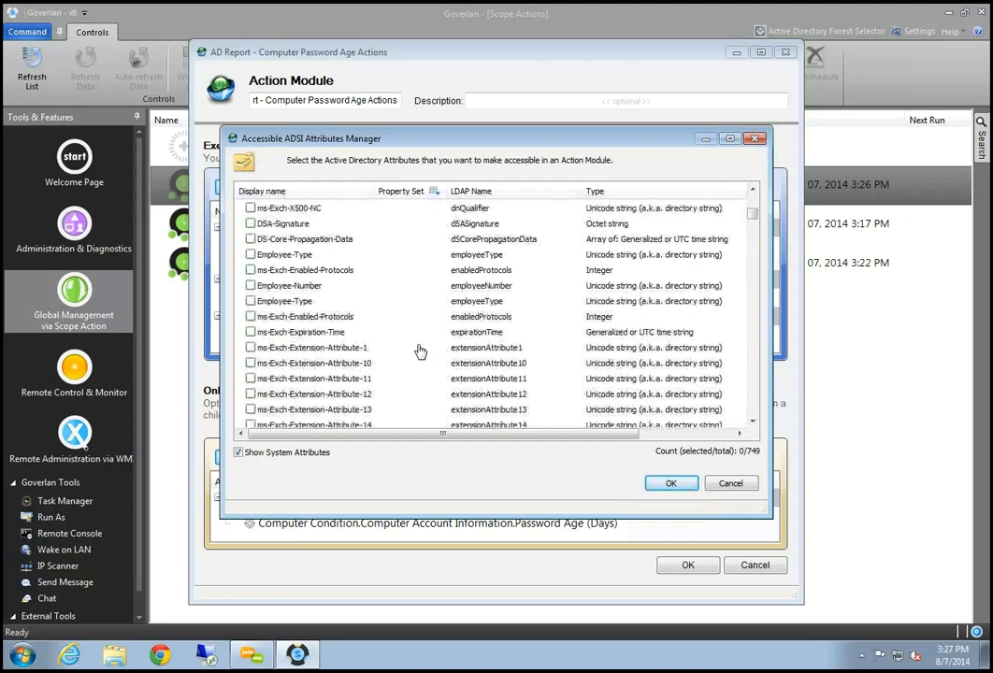
{"action": "scroll", "coordinate": [420, 351], "scroll_direction": "down", "scroll_amount": 10}
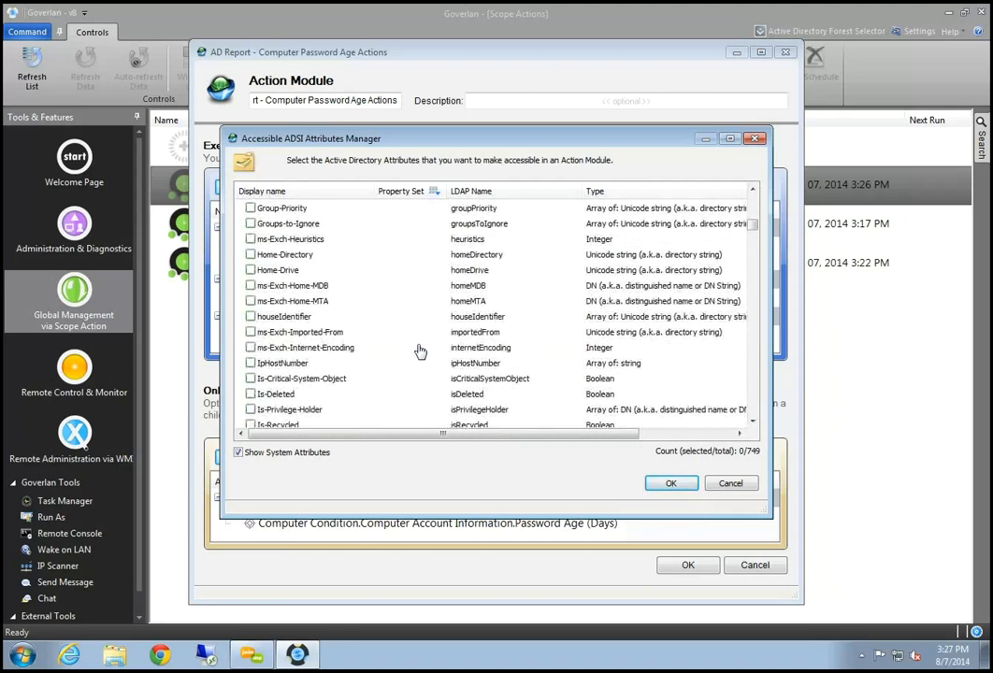
{"action": "left_click", "coordinate": [420, 350]}
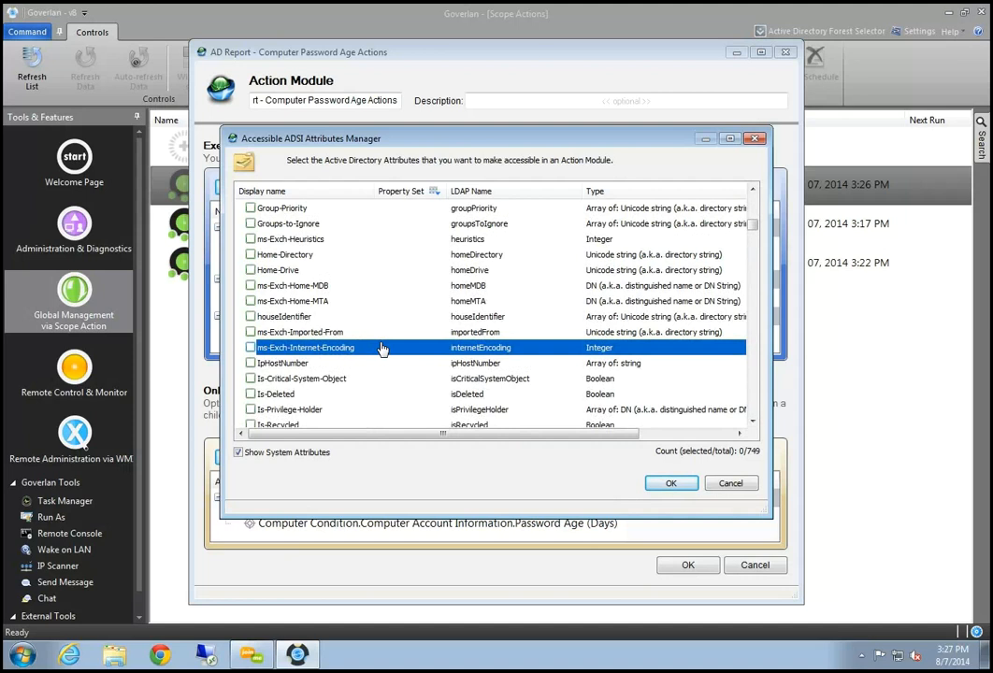
{"action": "left_click", "coordinate": [730, 484]}
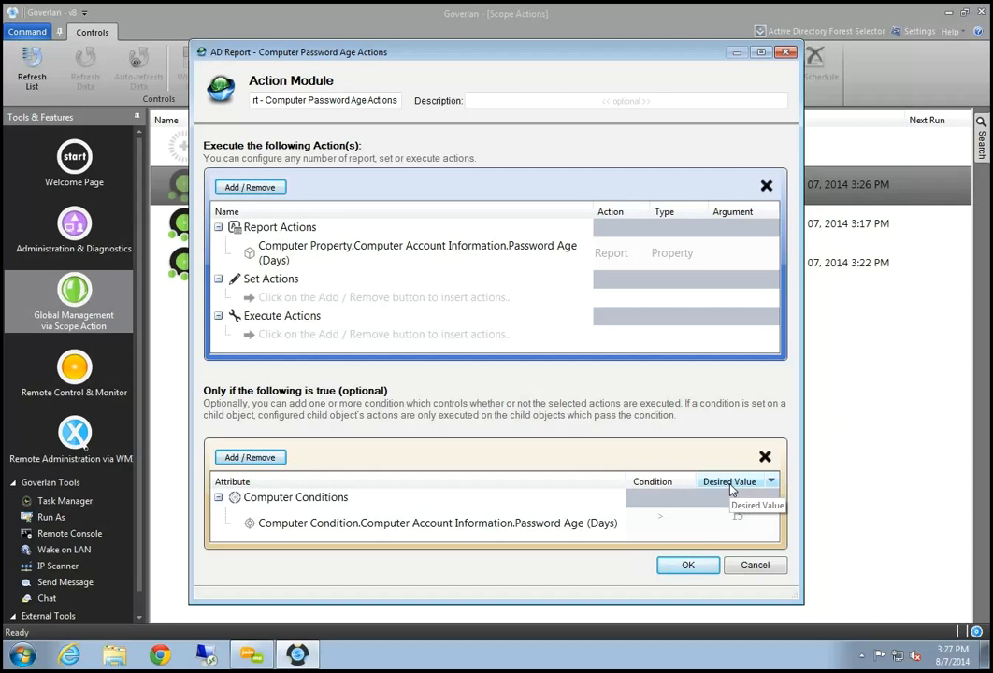
{"action": "left_click", "coordinate": [754, 566]}
{"action": "left_click", "coordinate": [659, 570]}
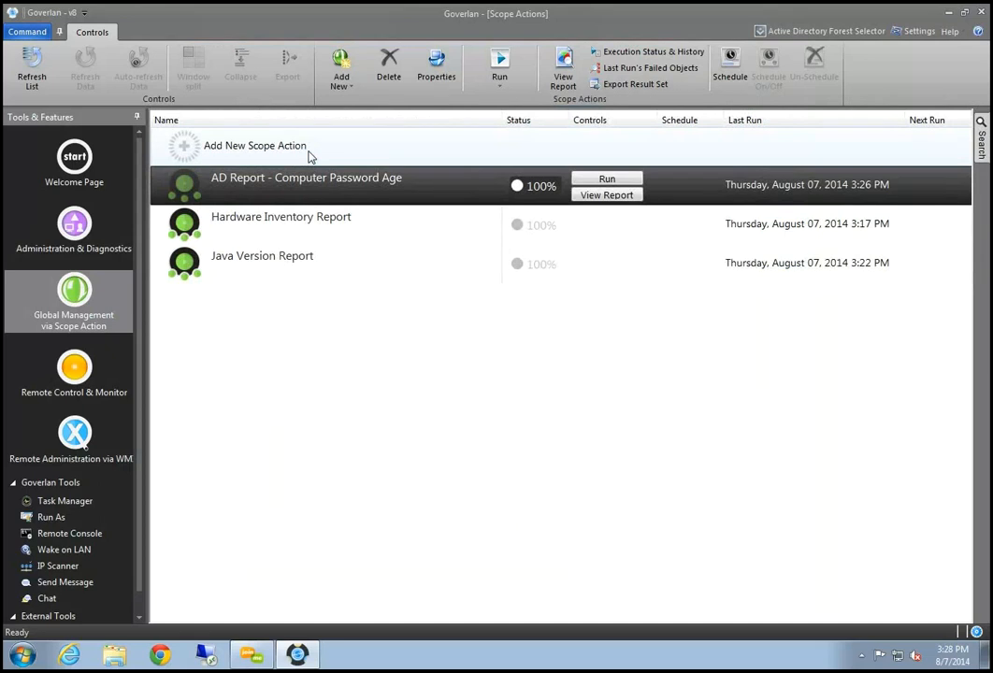
Step: Create a new scope action named "Change profile path for AD User" and continue to its scope
{"action": "left_click", "coordinate": [309, 155]}
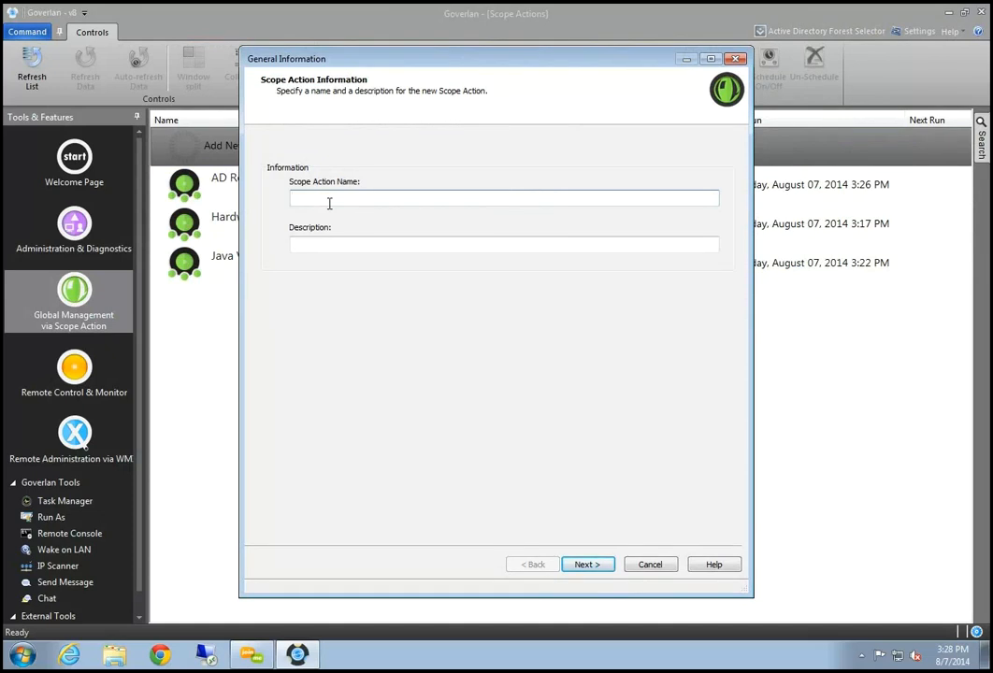
{"action": "type", "text": "Change profile path"}
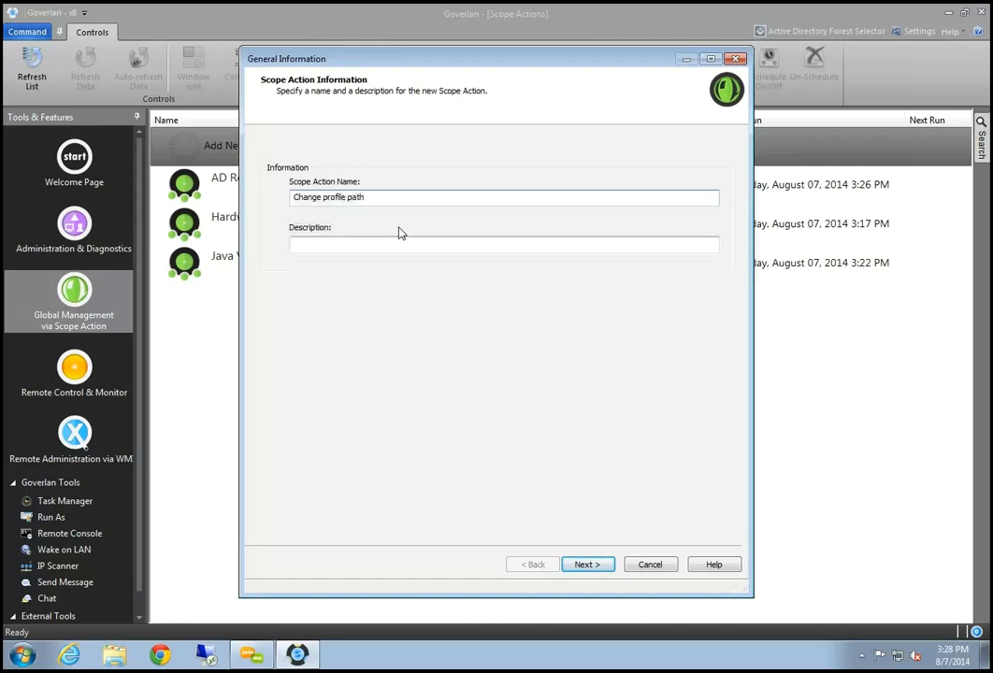
{"action": "type", "text": " for AD User"}
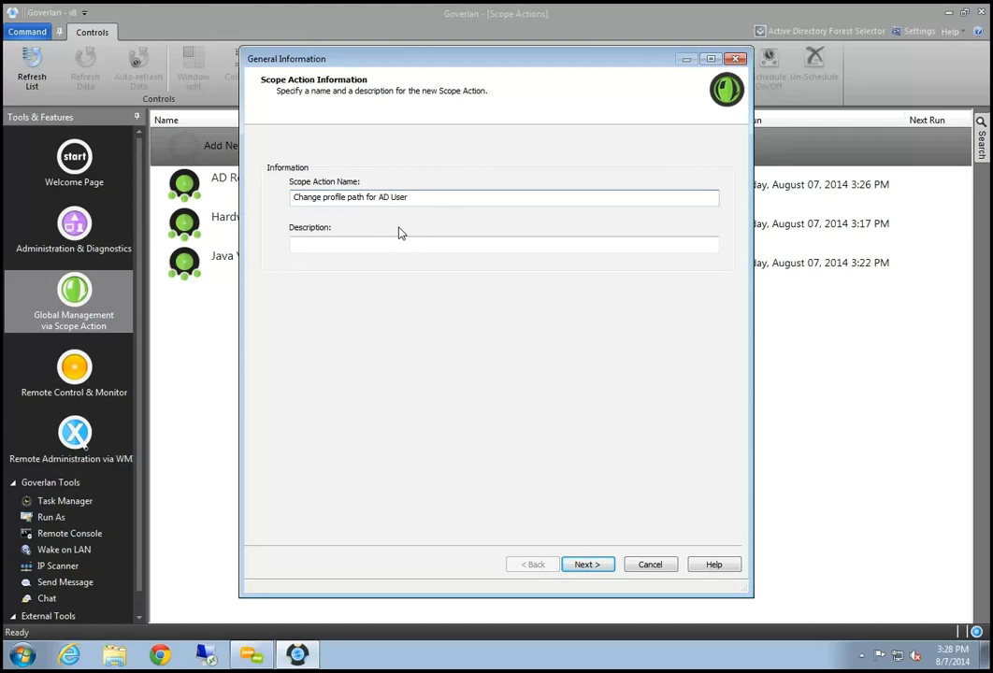
{"action": "left_click", "coordinate": [588, 566]}
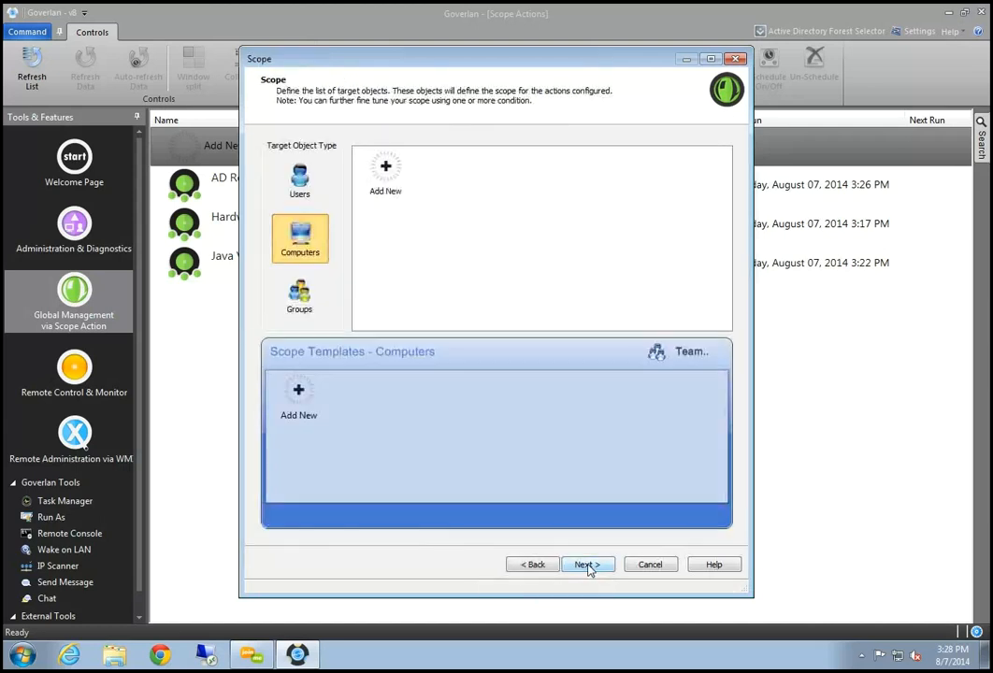
Step: Set the target object type to Users and start a new scope module
{"action": "left_click", "coordinate": [302, 180]}
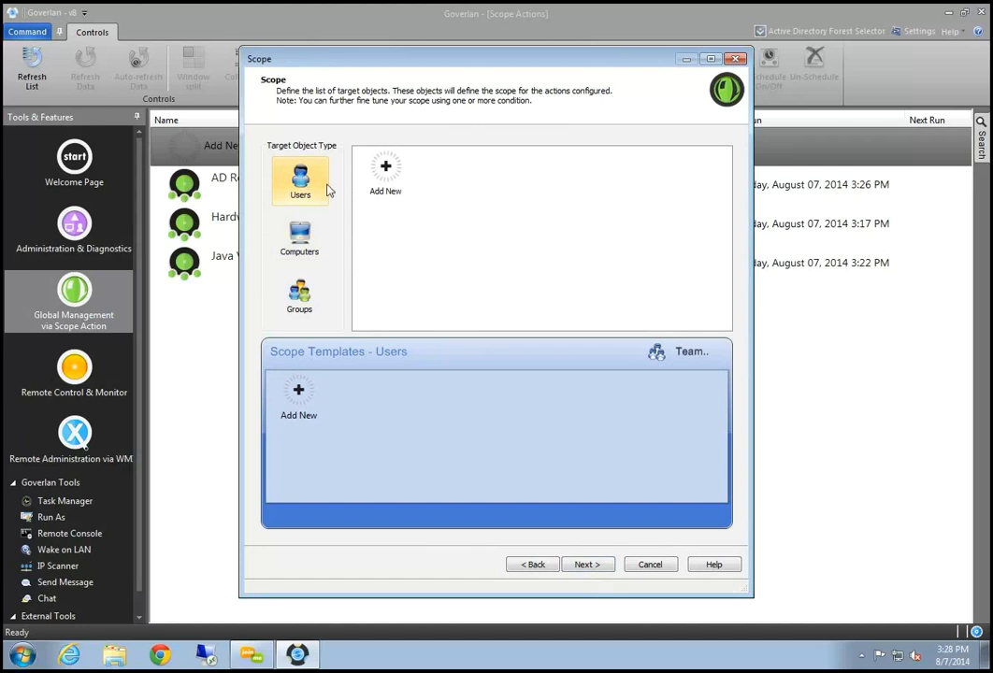
{"action": "left_click", "coordinate": [381, 173]}
{"action": "left_click_drag", "start_coordinate": [396, 118], "coordinate": [463, 167]}
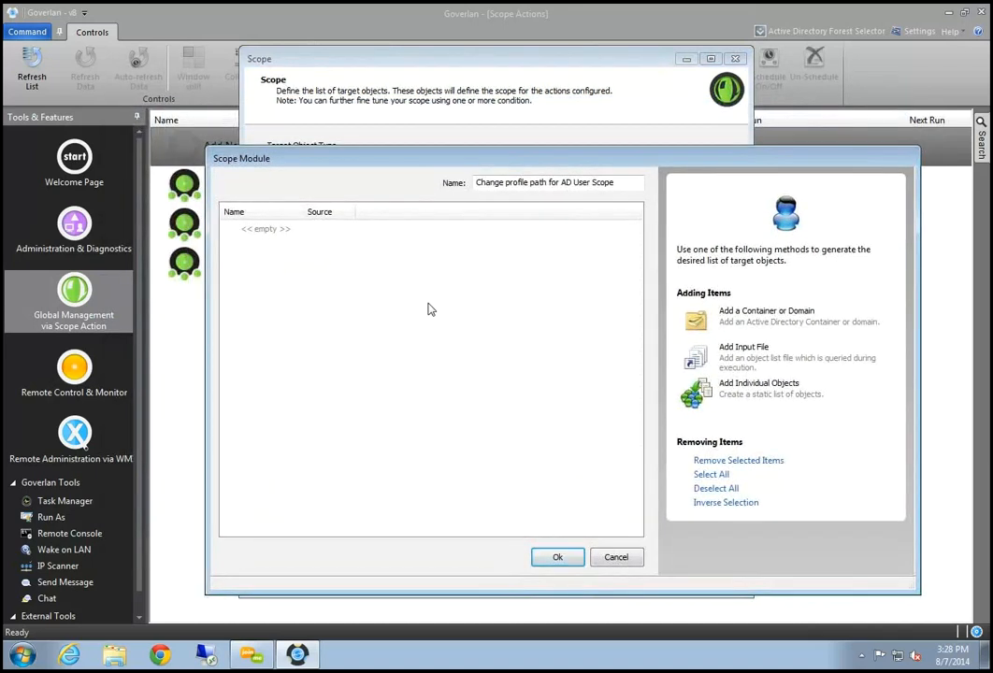
Step: Add the Users container under New York/Finance to the scope module, save it and continue to the action modules
{"action": "left_click", "coordinate": [765, 318]}
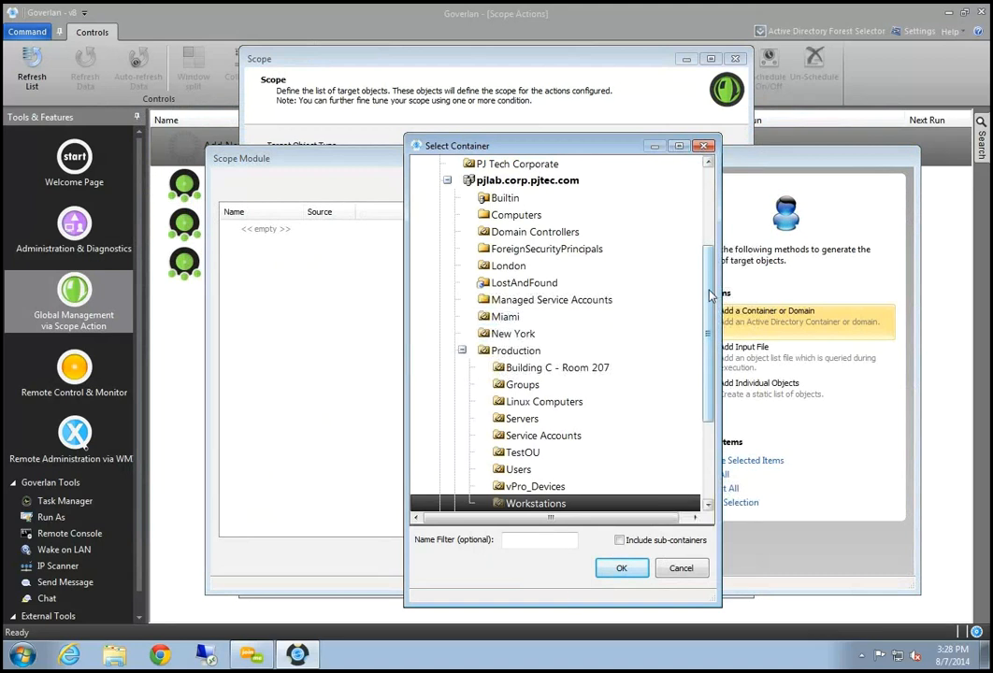
{"action": "scroll", "coordinate": [694, 316], "scroll_direction": "down", "scroll_amount": 1}
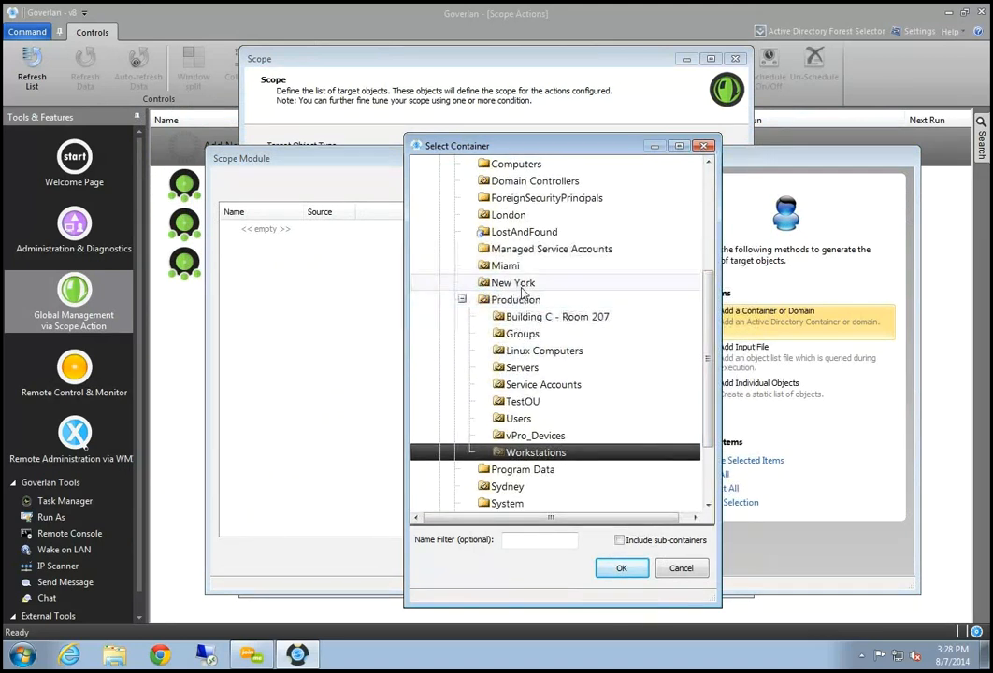
{"action": "double_click", "coordinate": [513, 282]}
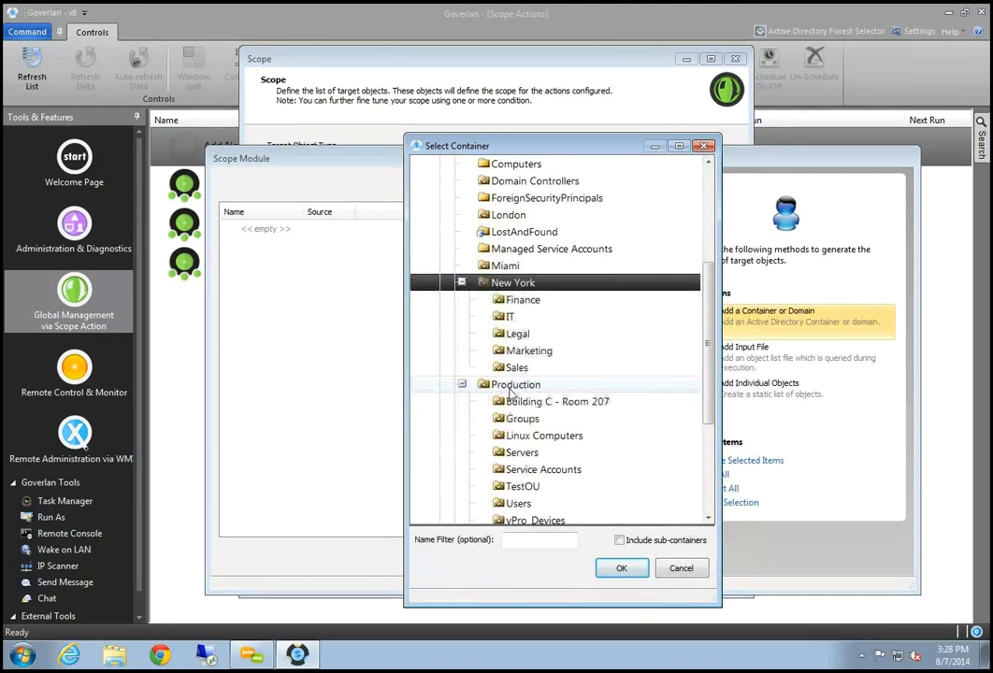
{"action": "left_click", "coordinate": [537, 301]}
{"action": "double_click", "coordinate": [538, 306]}
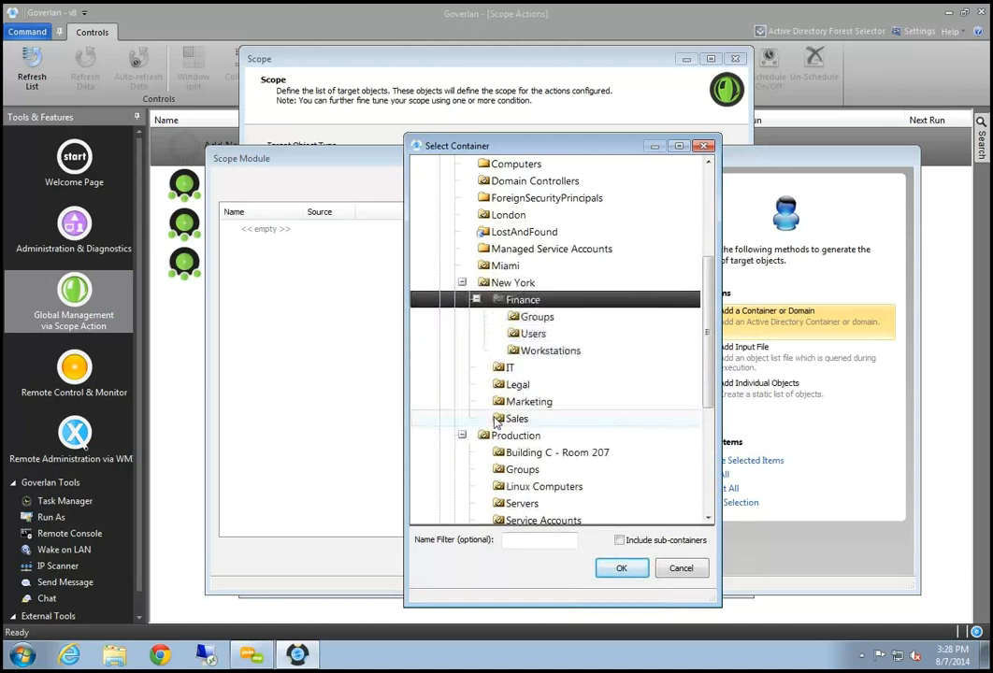
{"action": "left_click", "coordinate": [533, 334]}
{"action": "left_click", "coordinate": [618, 569]}
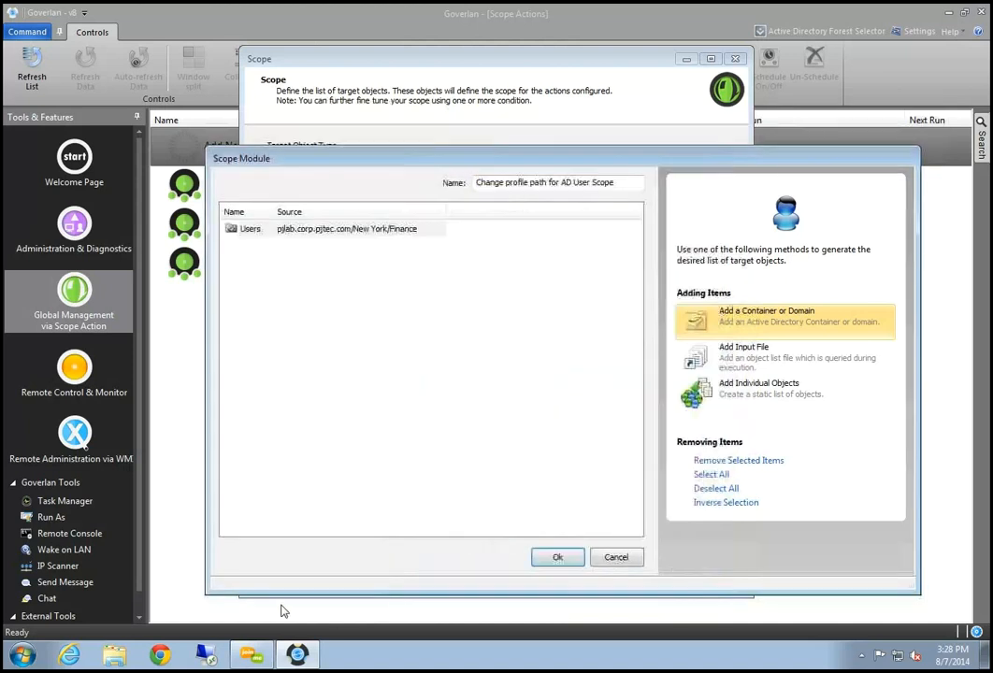
{"action": "left_click", "coordinate": [266, 234]}
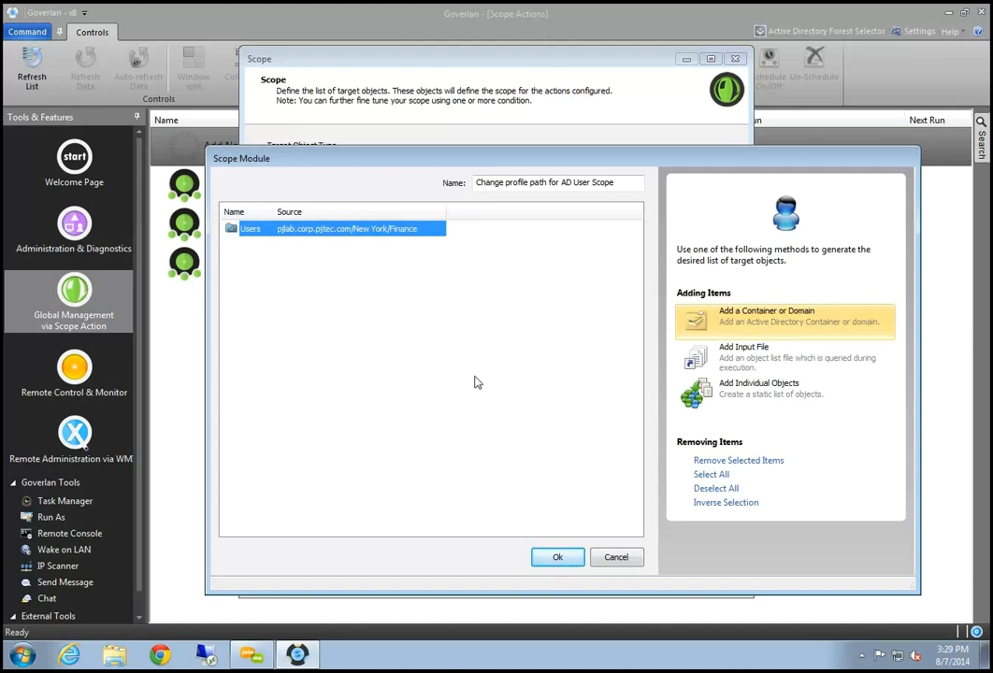
{"action": "left_click", "coordinate": [560, 556]}
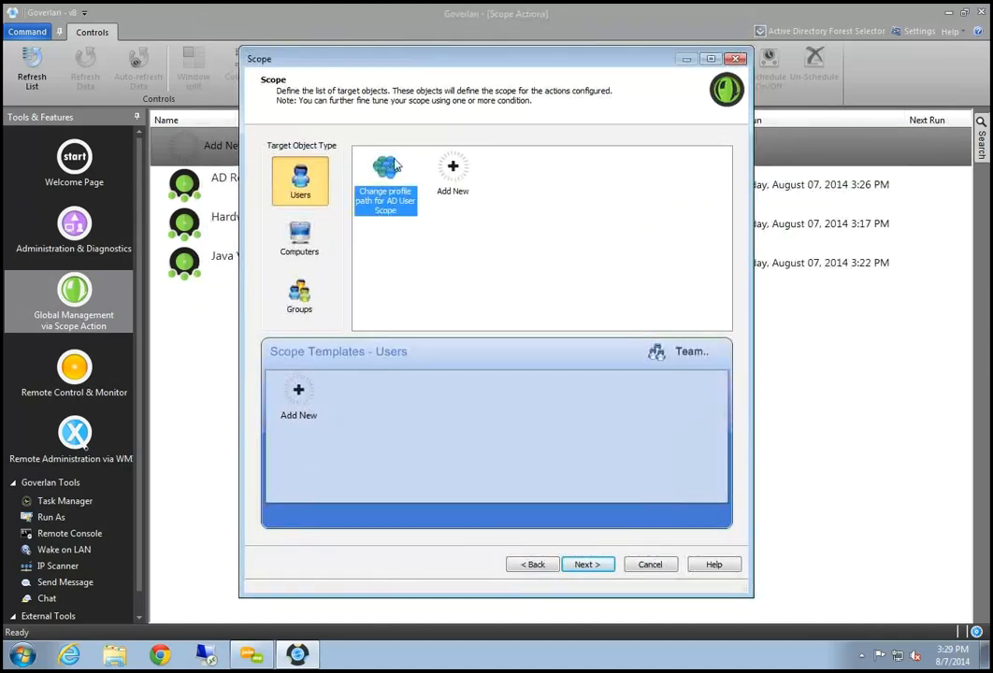
{"action": "left_click", "coordinate": [583, 564]}
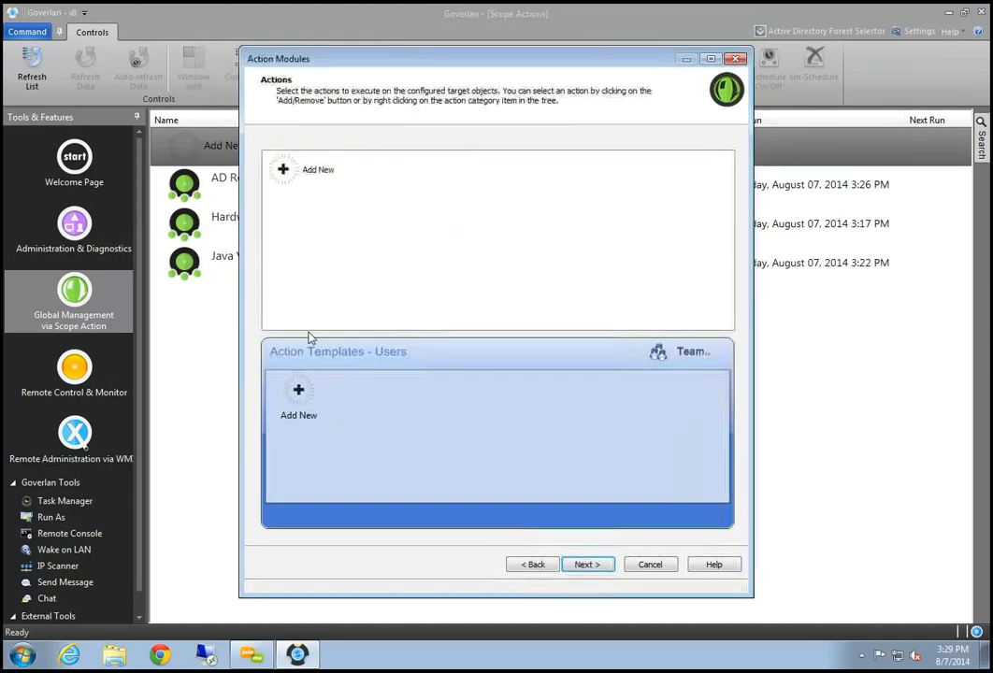
Step: Create a new action module and start a set action for the users' Profile Path property
{"action": "left_click", "coordinate": [305, 183]}
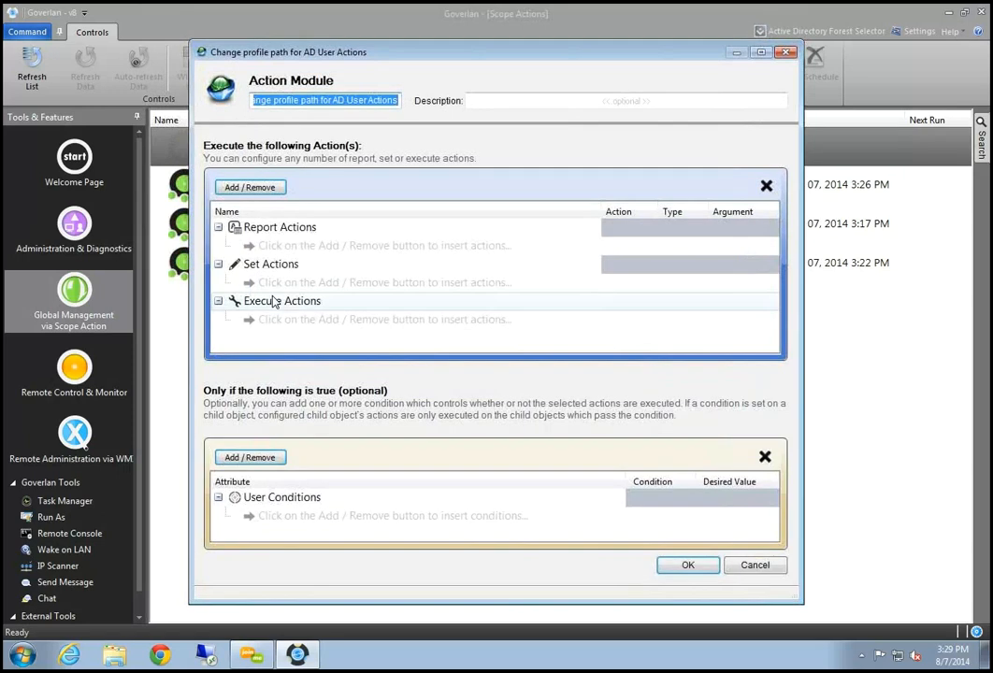
{"action": "left_click", "coordinate": [274, 193]}
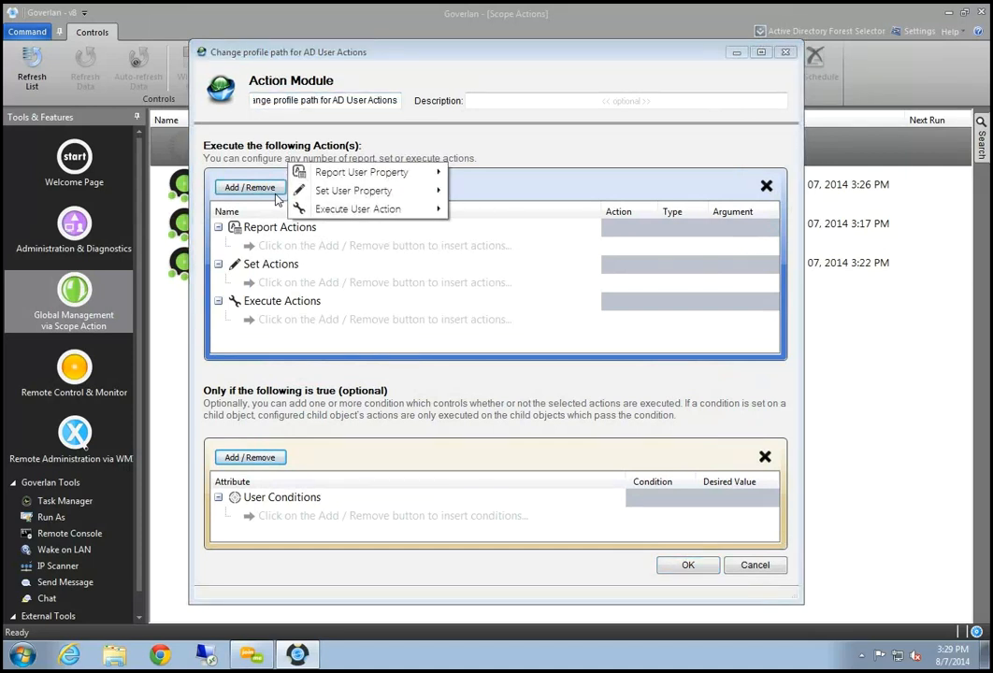
{"action": "mouse_move", "coordinate": [349, 191]}
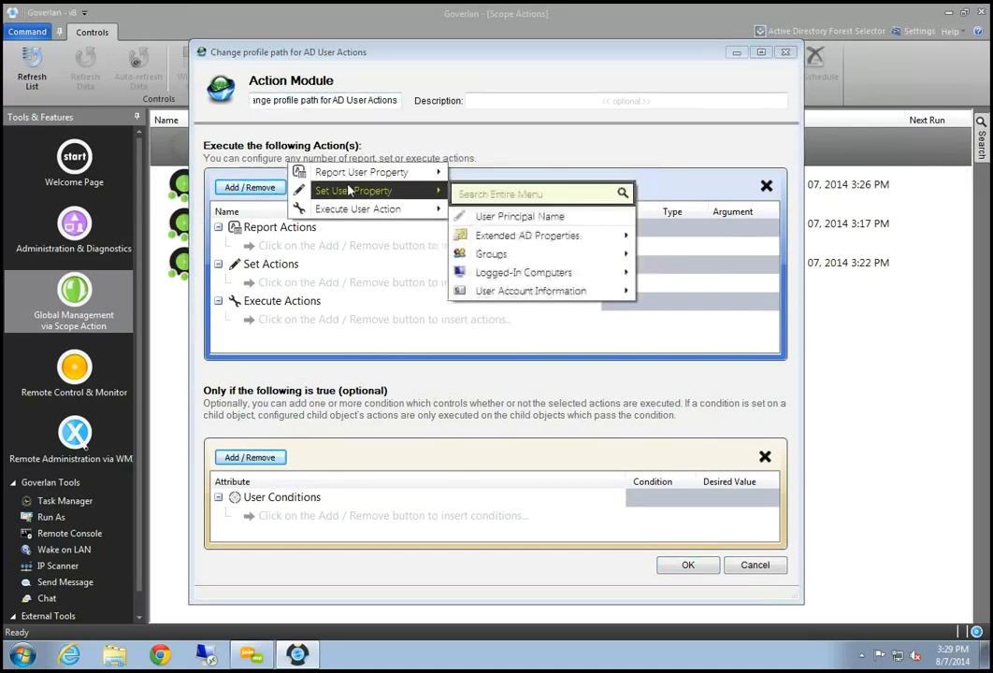
{"action": "mouse_move", "coordinate": [559, 293]}
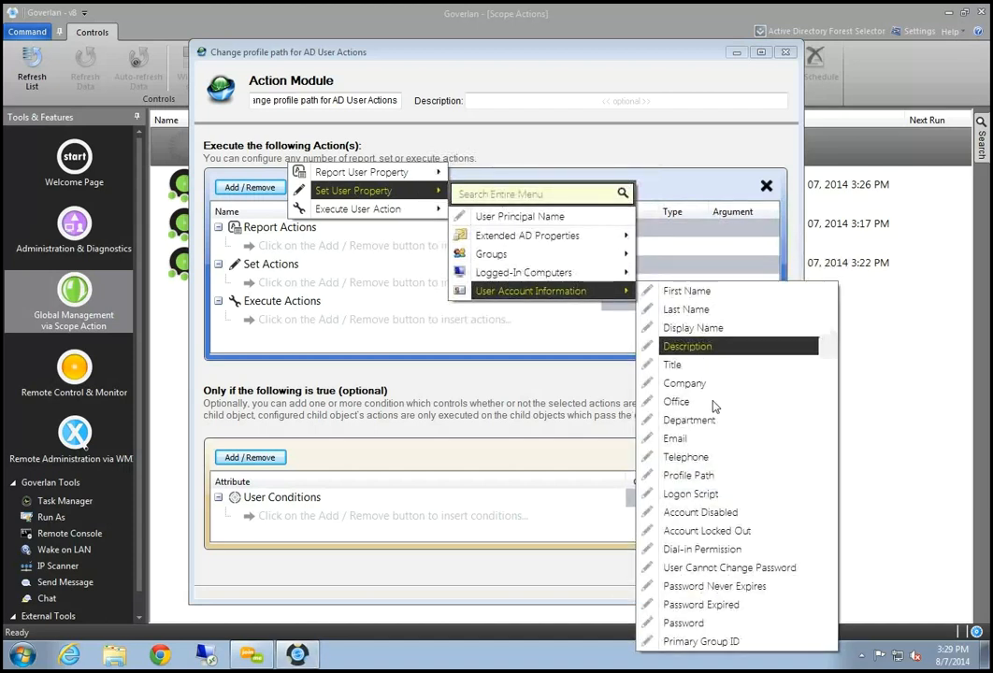
{"action": "left_click", "coordinate": [688, 475]}
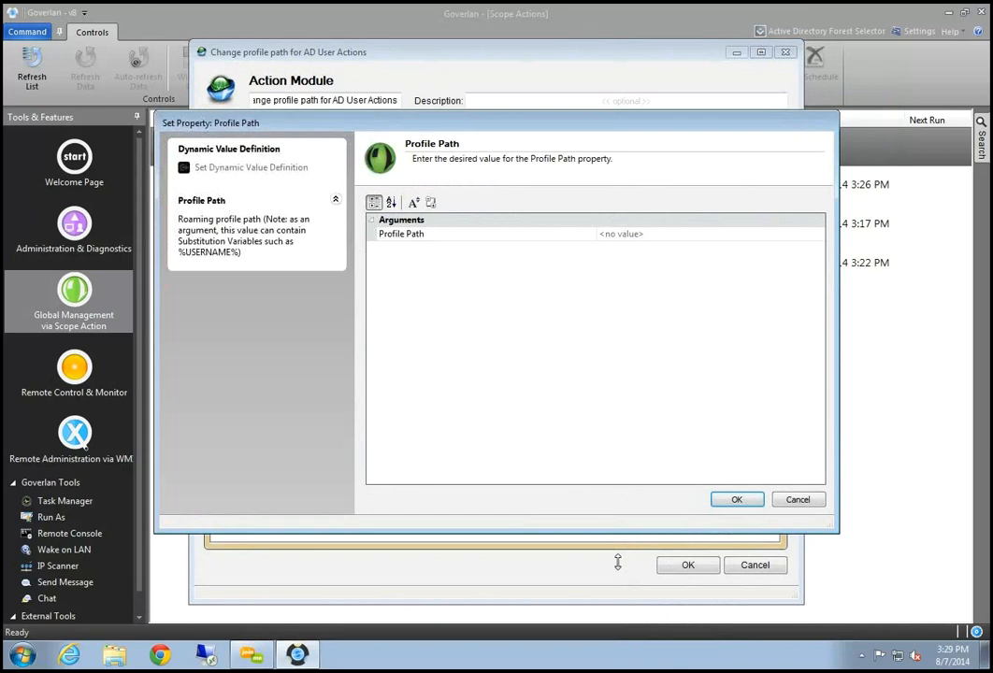
{"action": "left_click_drag", "start_coordinate": [542, 126], "coordinate": [561, 201]}
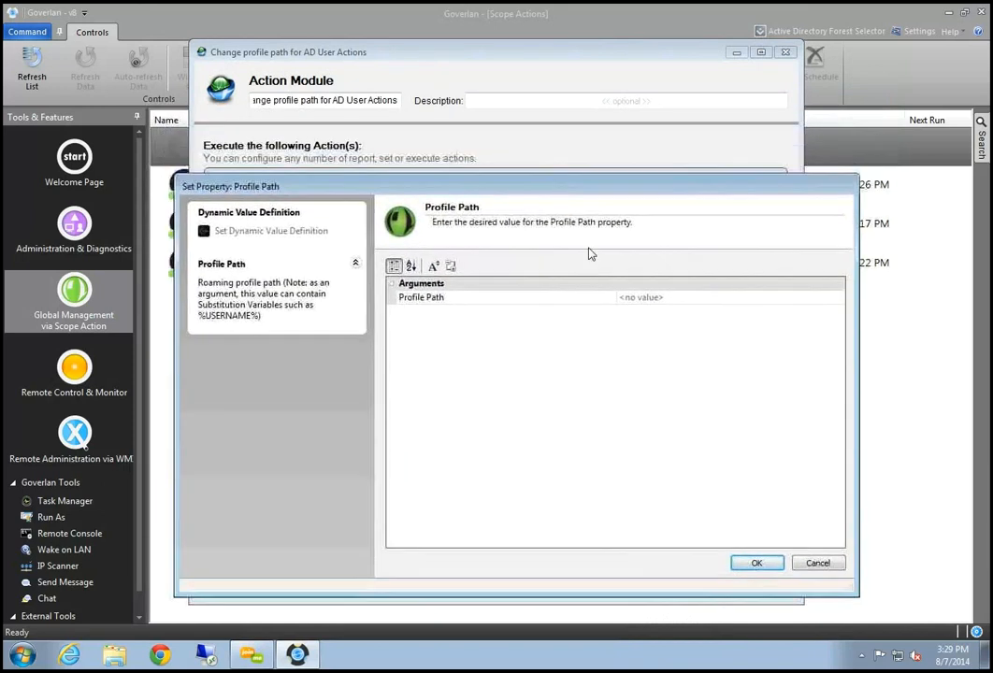
Step: Try \\pjlab-srv-\gcdr_two\%username% as the profile path value and remove the %username% variable again
{"action": "left_click", "coordinate": [660, 297]}
{"action": "left_click_drag", "start_coordinate": [680, 297], "coordinate": [554, 286]}
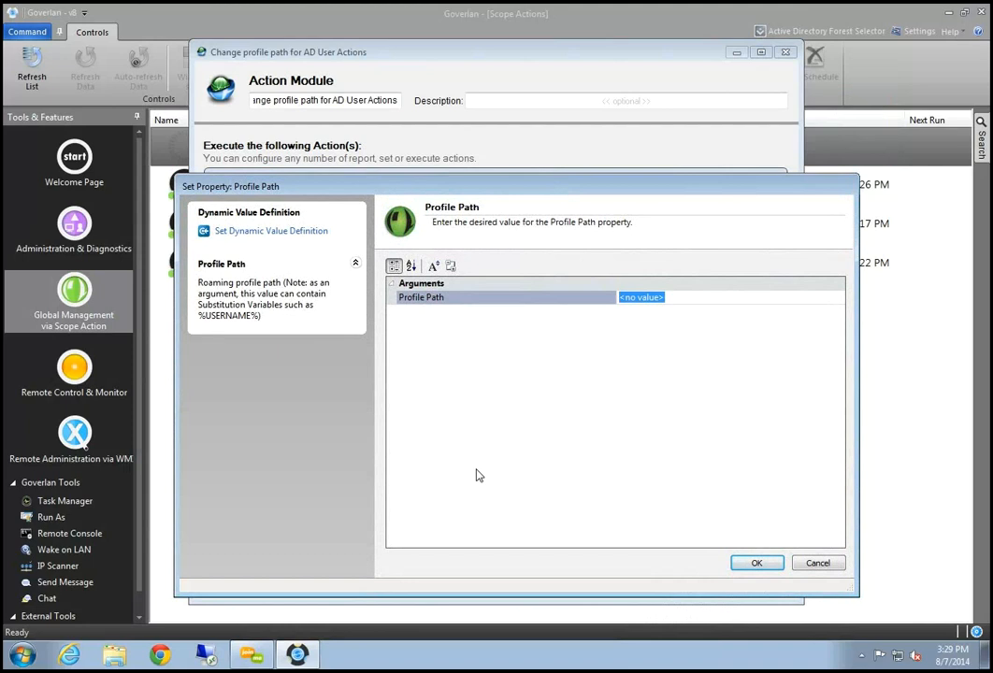
{"action": "type", "text": "\\\\pjlab-srv-\\gcdr_two\\"}
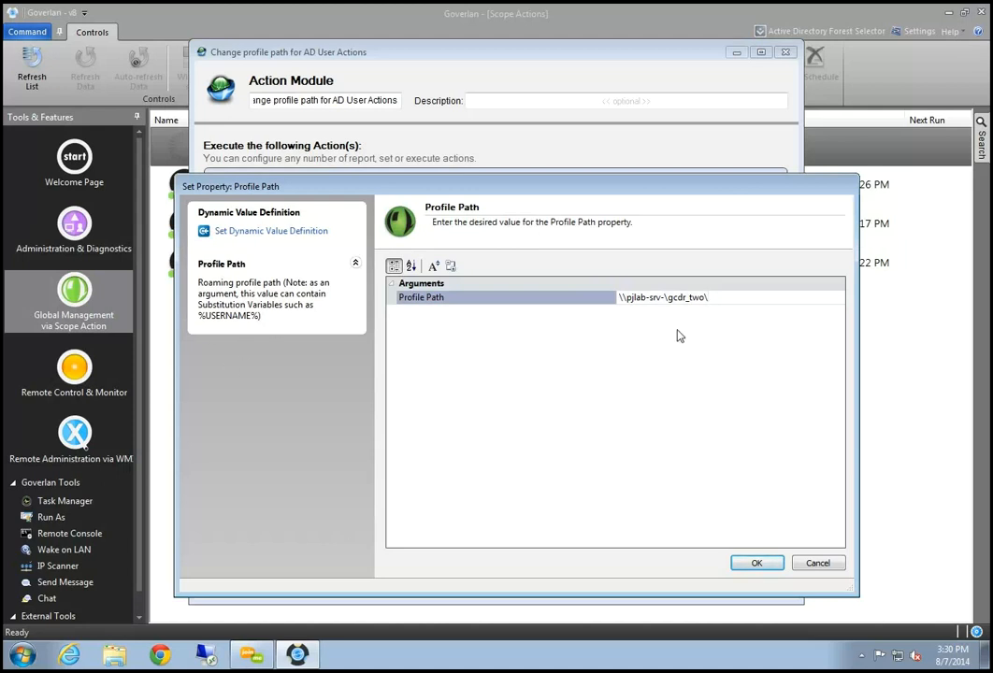
{"action": "type", "text": "%username%"}
{"action": "key", "text": "BackSpace"}
{"action": "key", "text": "BackSpace"}
{"action": "key", "text": "BackSpace"}
{"action": "key", "text": "BackSpace"}
{"action": "key", "text": "BackSpace"}
{"action": "key", "text": "BackSpace"}
{"action": "key", "text": "BackSpace"}
{"action": "key", "text": "BackSpace"}
{"action": "key", "text": "BackSpace"}
{"action": "key", "text": "BackSpace"}
Step: Define a dynamic value for the profile path with the NT Account Name (UNC) attribute
{"action": "left_click", "coordinate": [265, 233]}
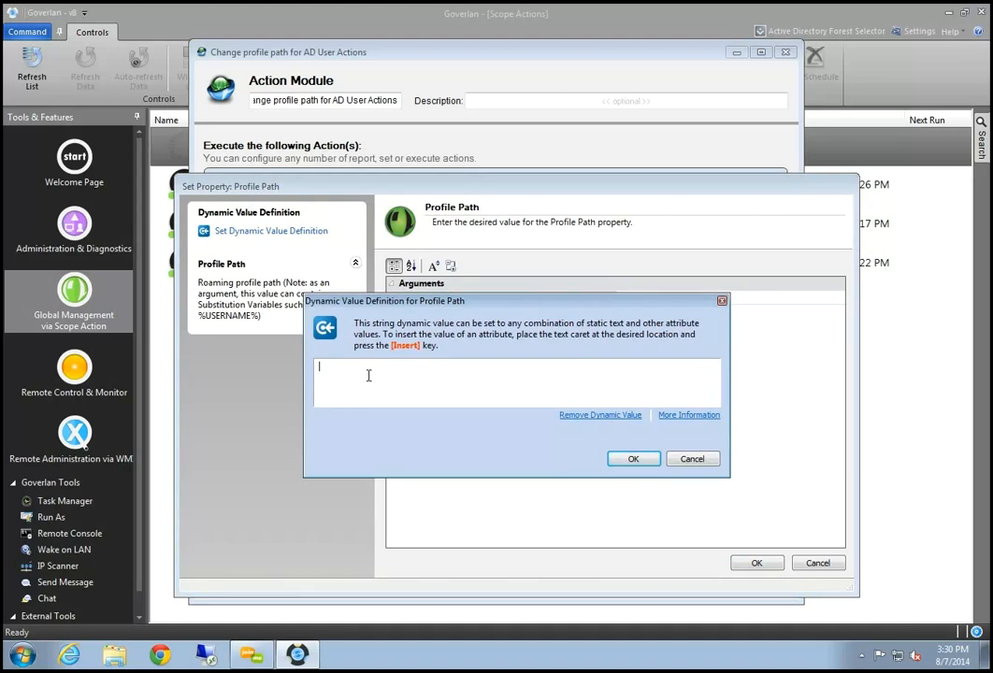
{"action": "key", "text": "Insert"}
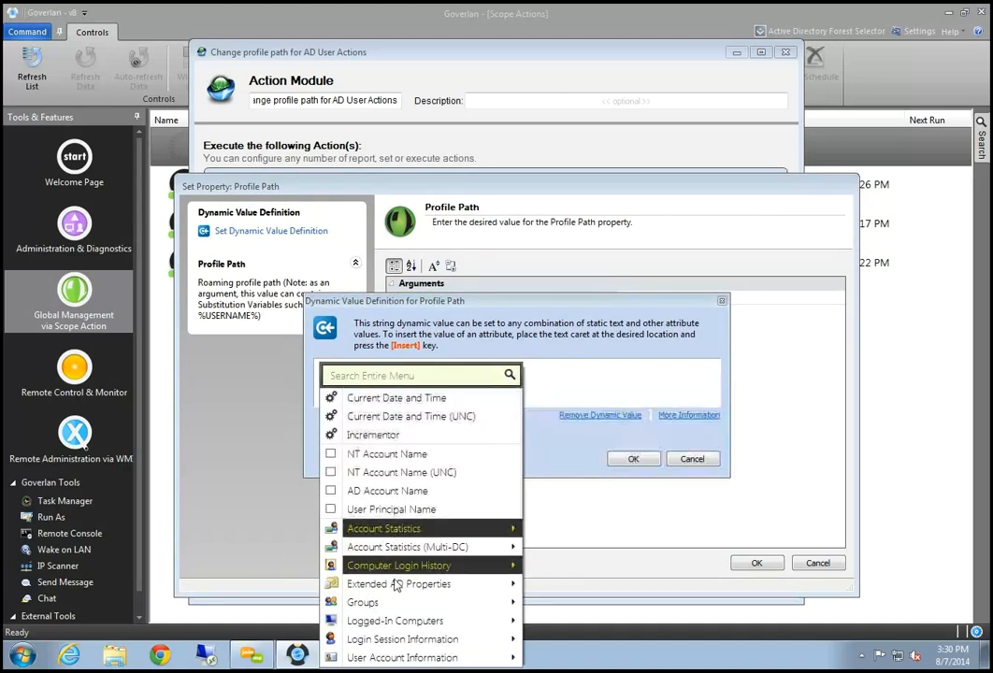
{"action": "mouse_move", "coordinate": [406, 539]}
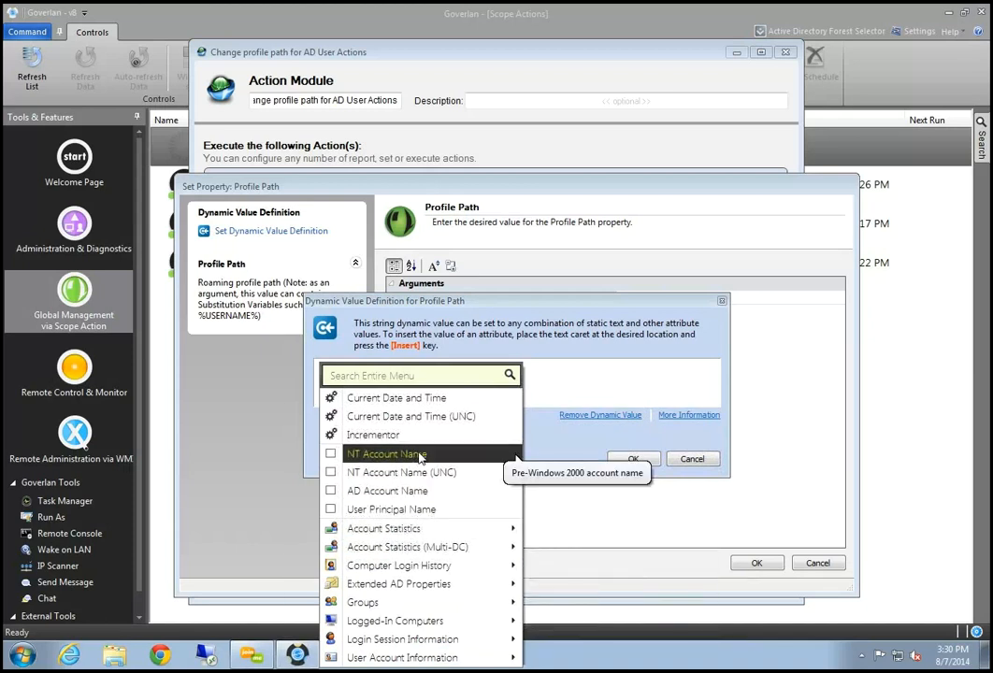
{"action": "left_click", "coordinate": [420, 473]}
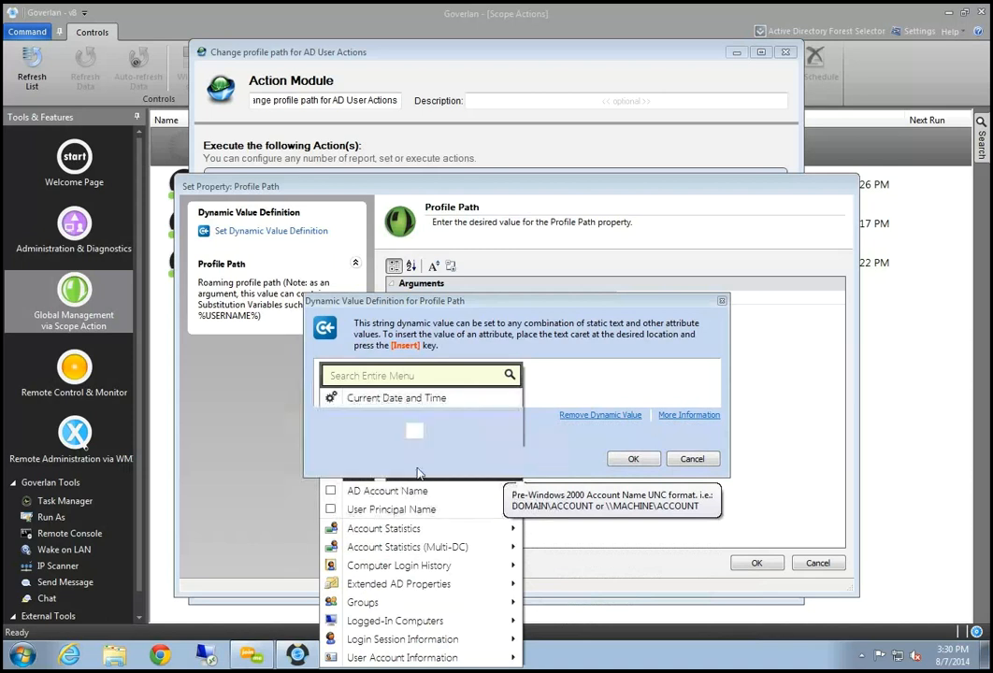
{"action": "left_click", "coordinate": [632, 459]}
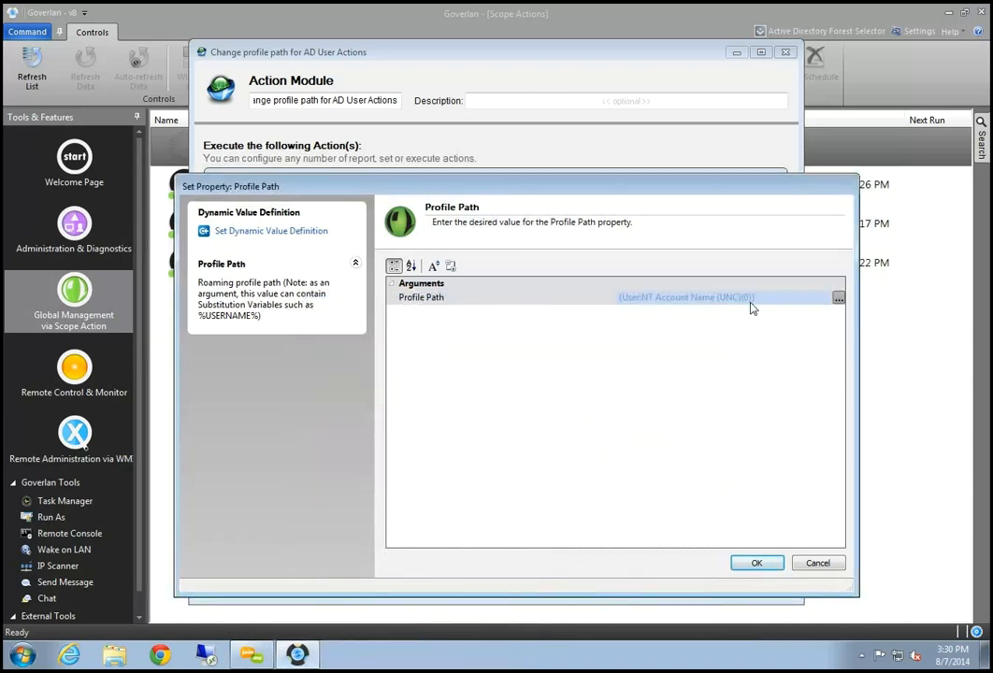
Step: Replace the content of the profile path's dynamic value with the static text \\pjlab-srv-ad1\gcdr_two\
{"action": "left_click", "coordinate": [838, 298]}
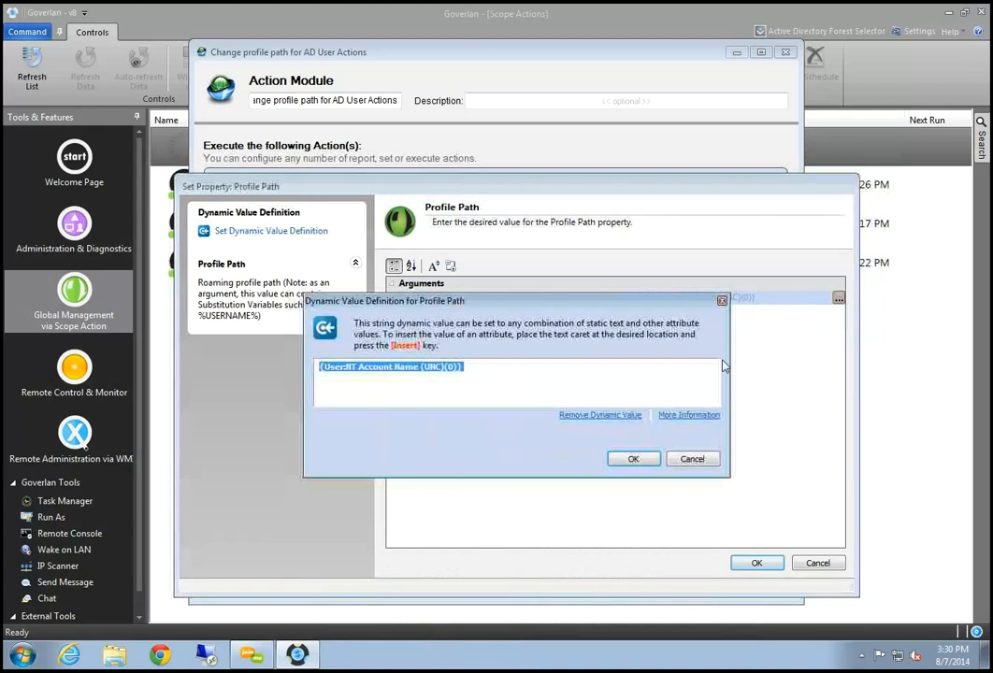
{"action": "left_click", "coordinate": [318, 374]}
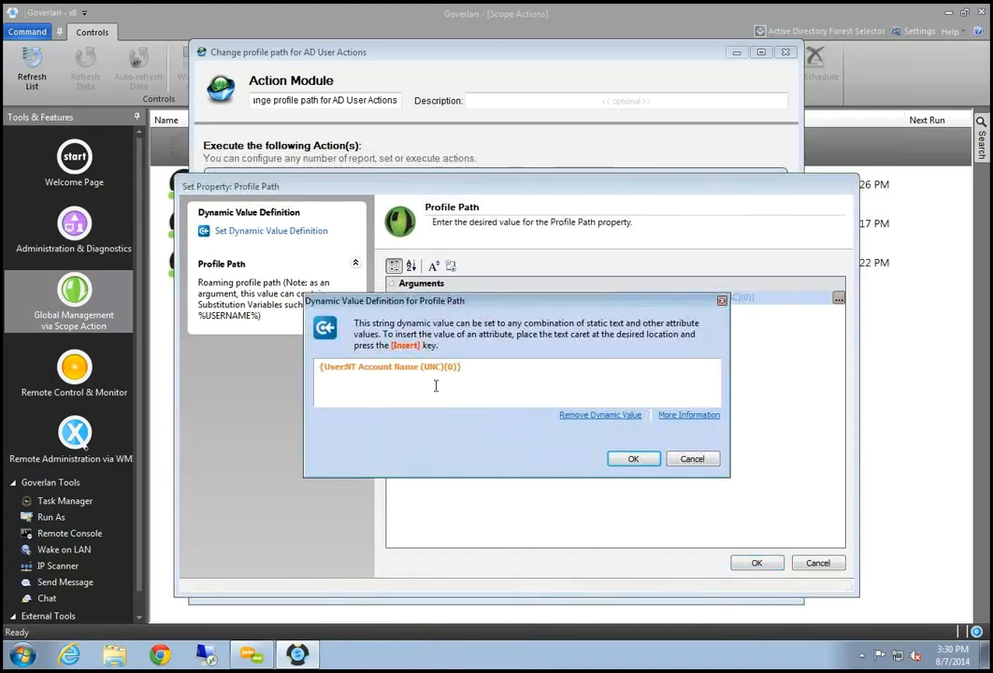
{"action": "key", "text": "Delete"}
{"action": "type", "text": "\\\\pjlab-srv-"}
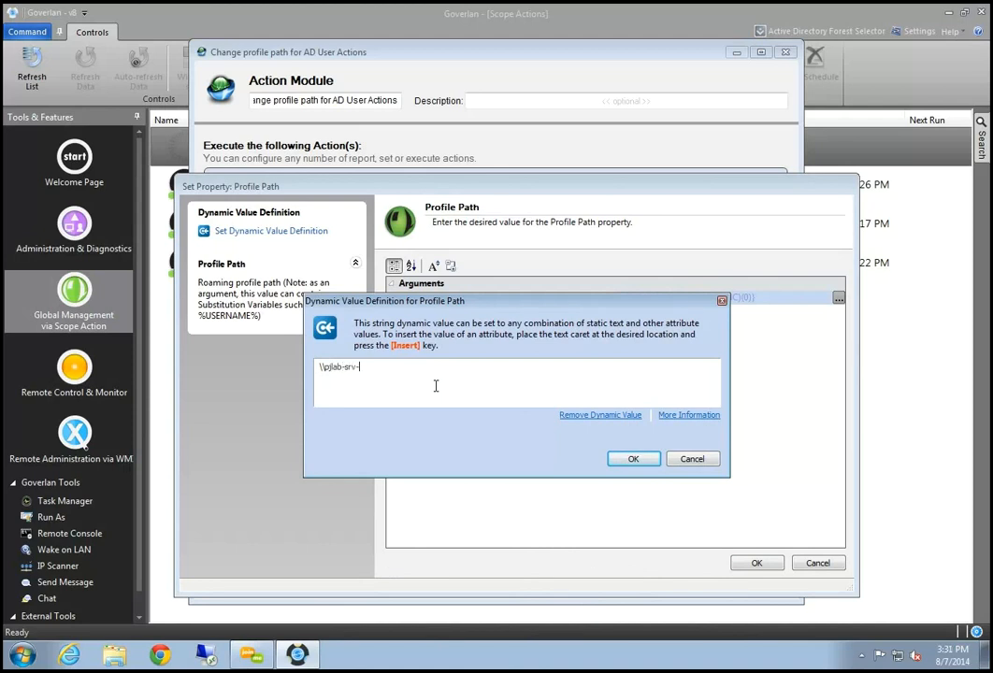
{"action": "type", "text": "ad1\\gcdr_two\\"}
Step: Try to append the NT Account Name (UNC) attribute to the dynamic path and undo the insertion
{"action": "key", "text": "Insert"}
{"action": "key", "text": "Down"}
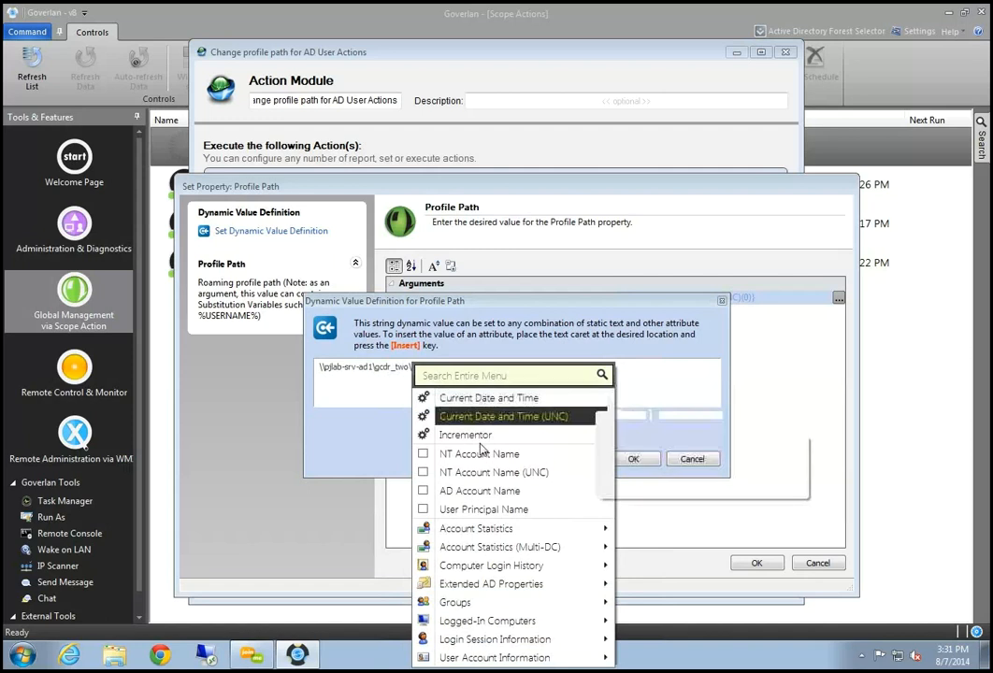
{"action": "left_click", "coordinate": [481, 472]}
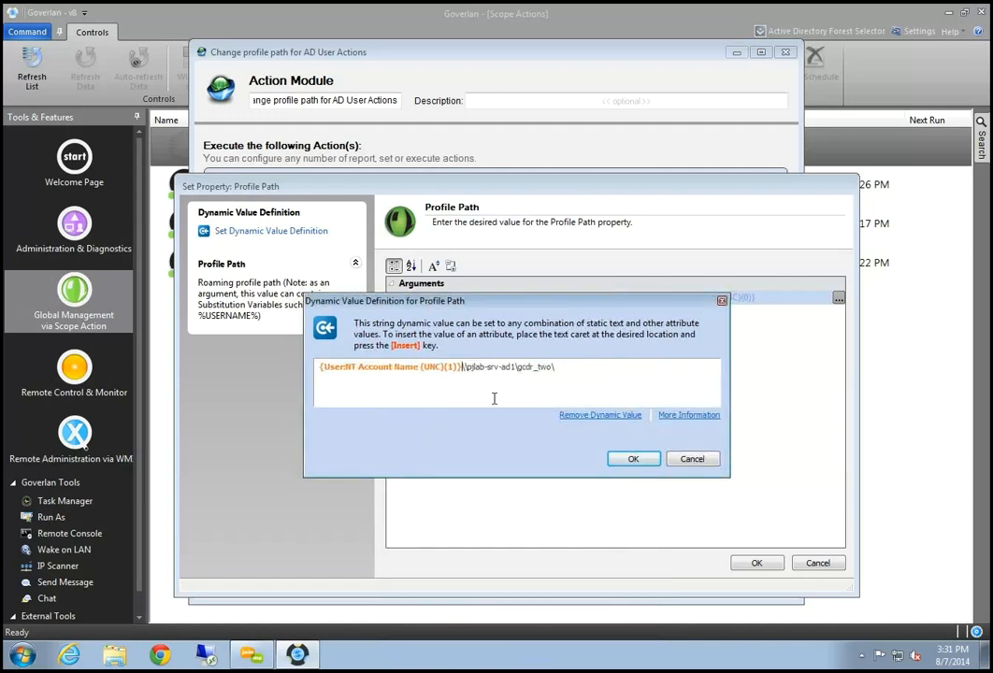
{"action": "key", "text": "ctrl+z"}
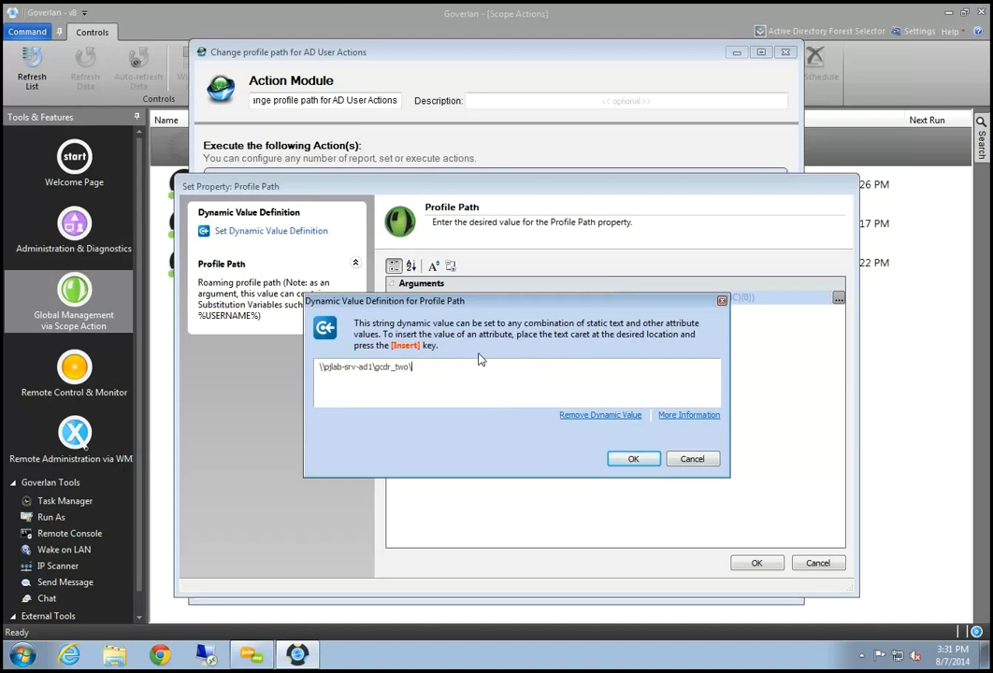
Step: Try to append the NT Account Name attribute to the dynamic path and cancel the dynamic value and property settings
{"action": "key", "text": "Insert"}
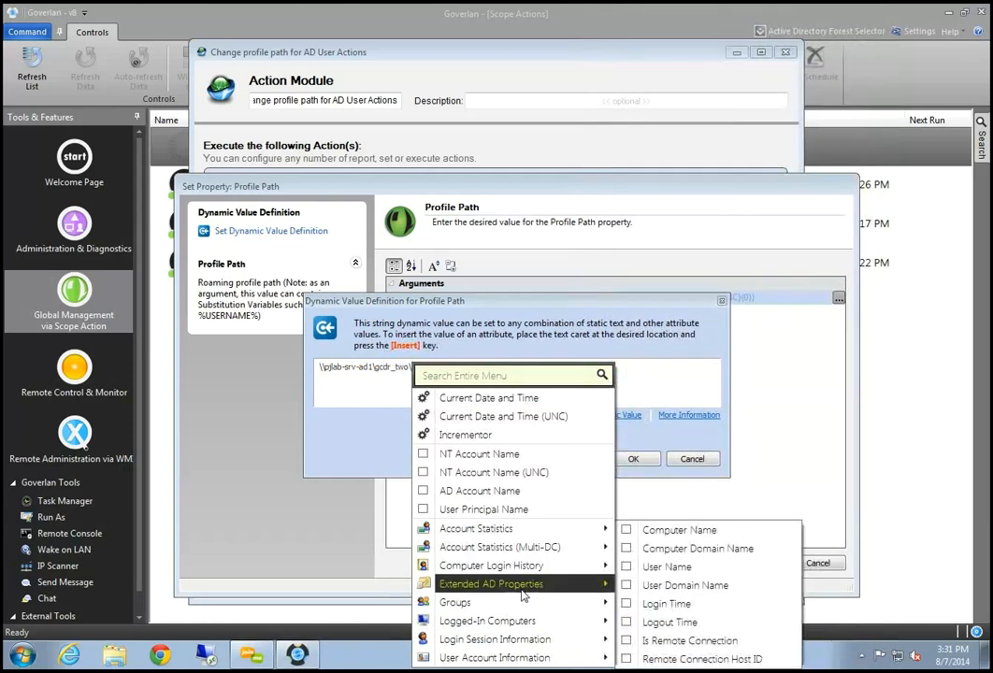
{"action": "left_click", "coordinate": [523, 454]}
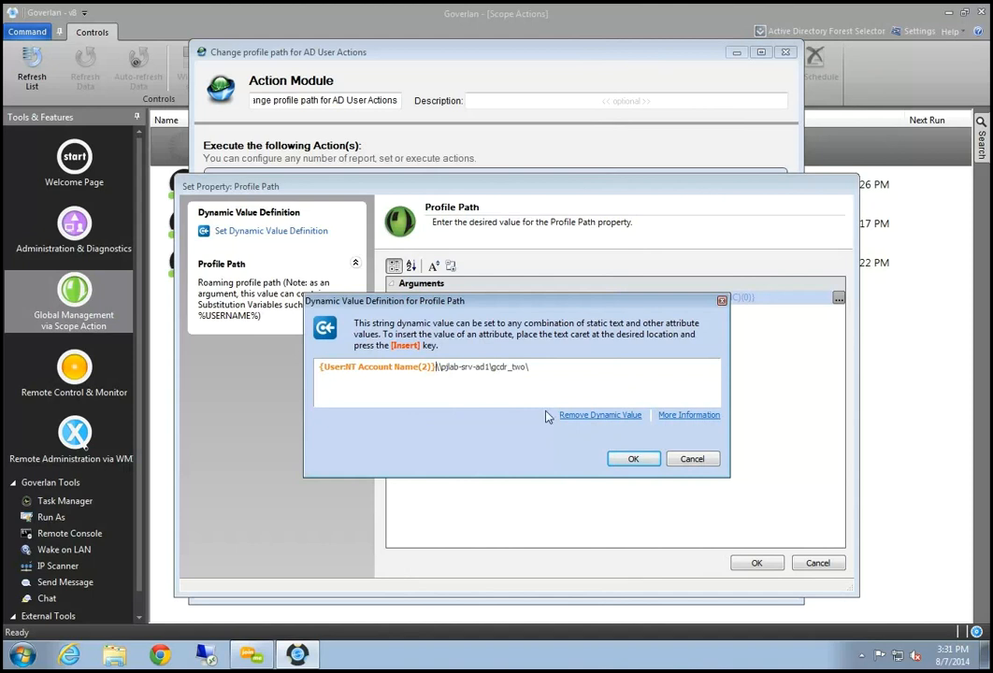
{"action": "left_click", "coordinate": [693, 459]}
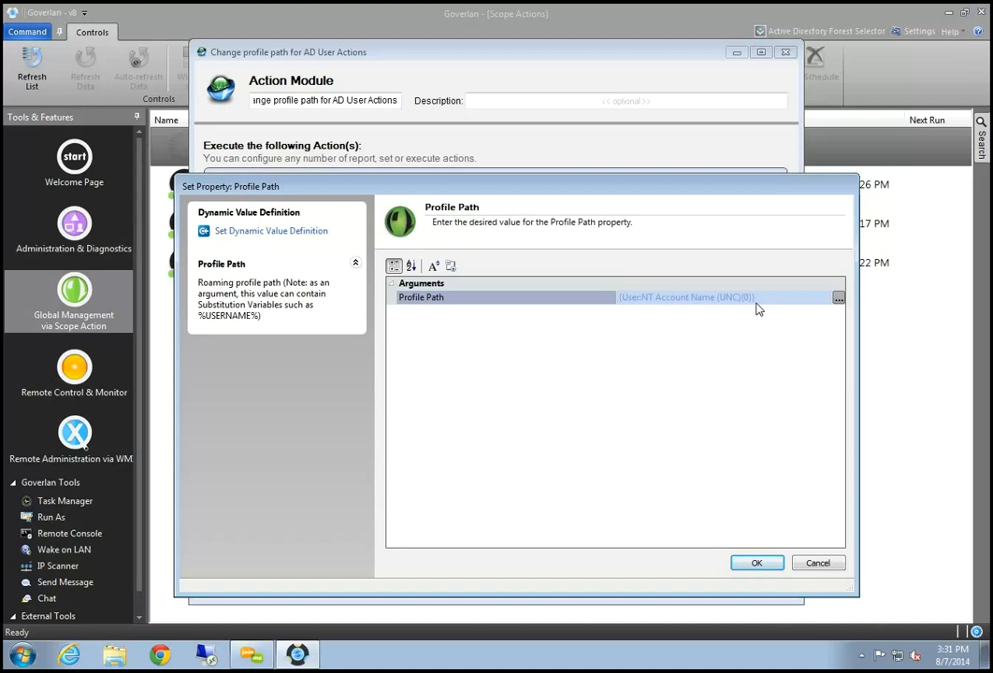
{"action": "left_click", "coordinate": [815, 564]}
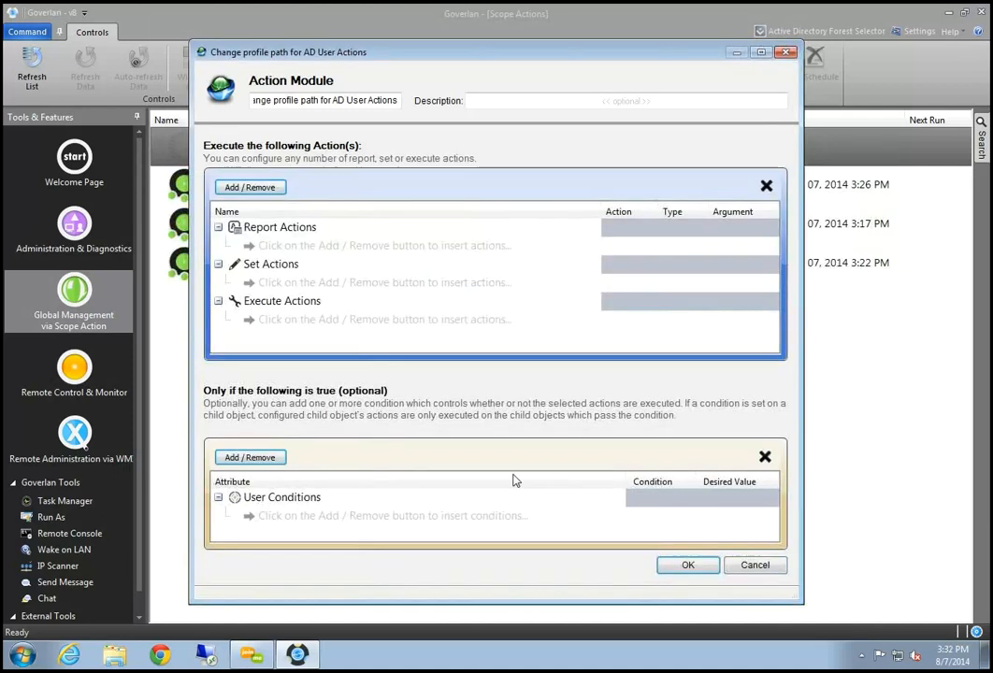
{"action": "left_click", "coordinate": [247, 189]}
{"action": "mouse_move", "coordinate": [369, 172]}
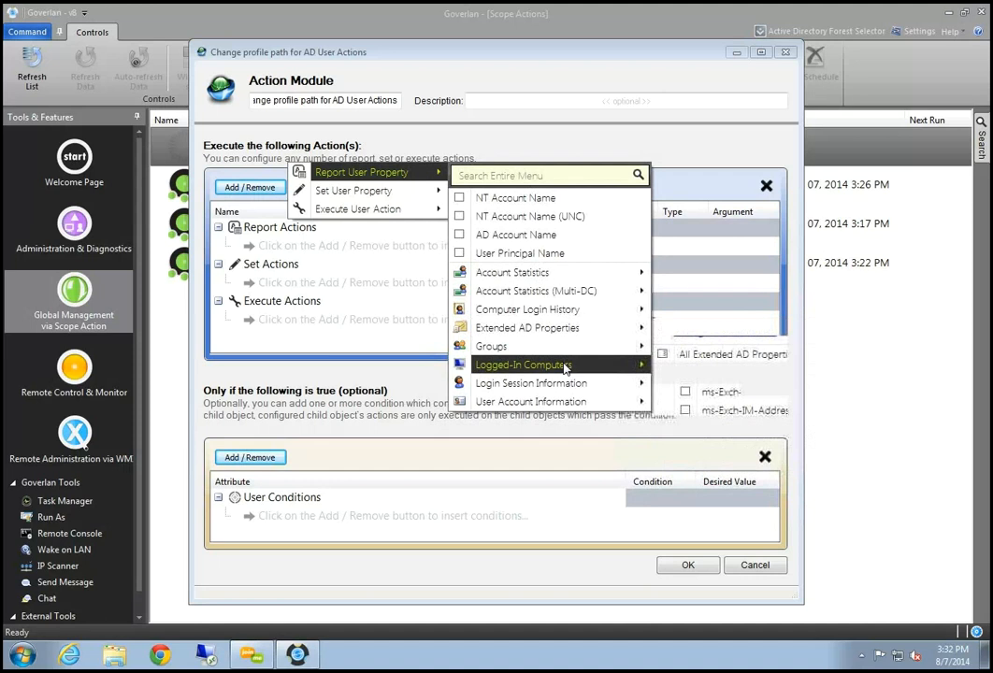
{"action": "mouse_move", "coordinate": [565, 367]}
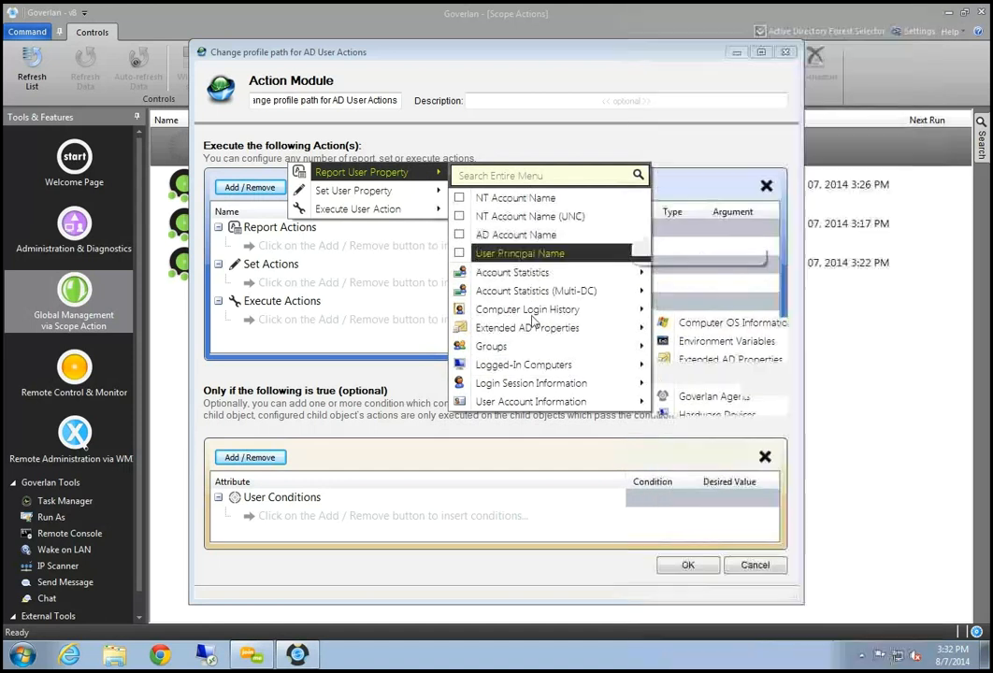
{"action": "mouse_move", "coordinate": [543, 392]}
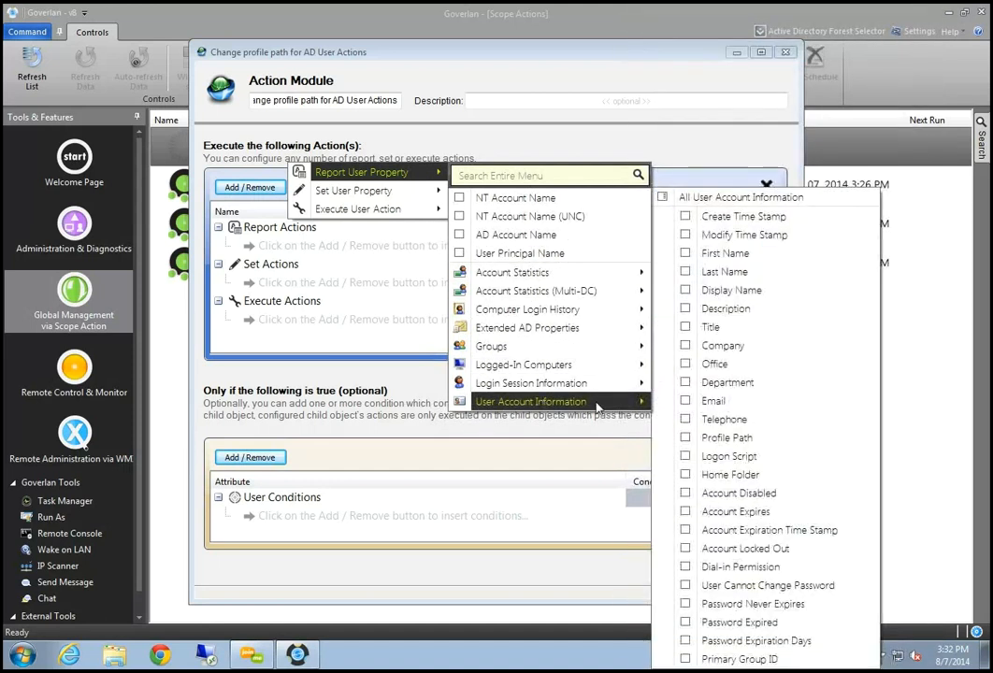
{"action": "mouse_move", "coordinate": [332, 193]}
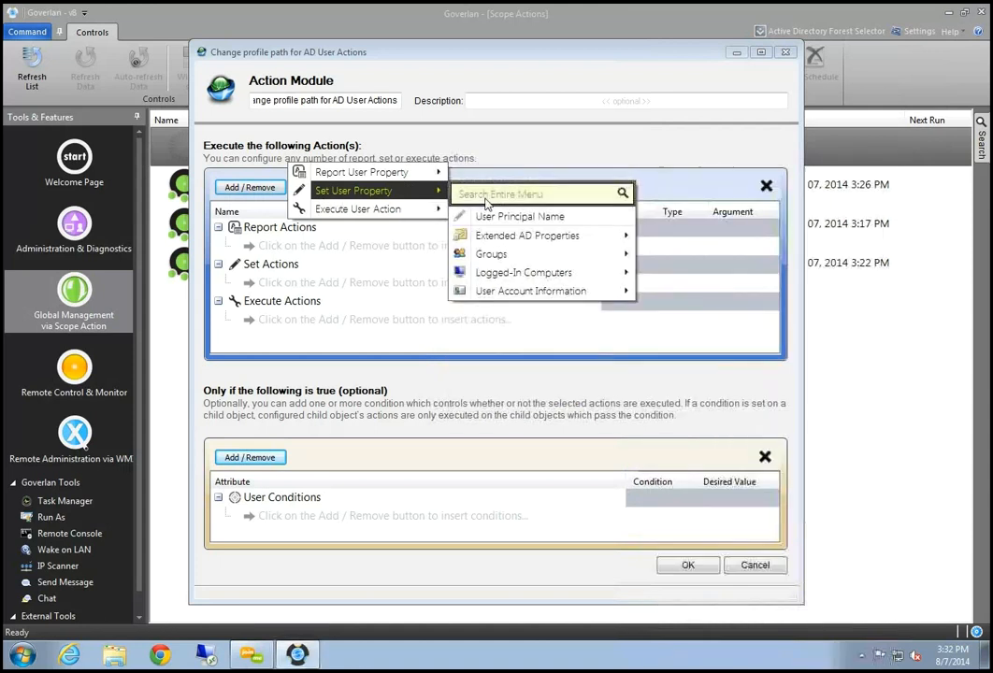
{"action": "mouse_move", "coordinate": [549, 297]}
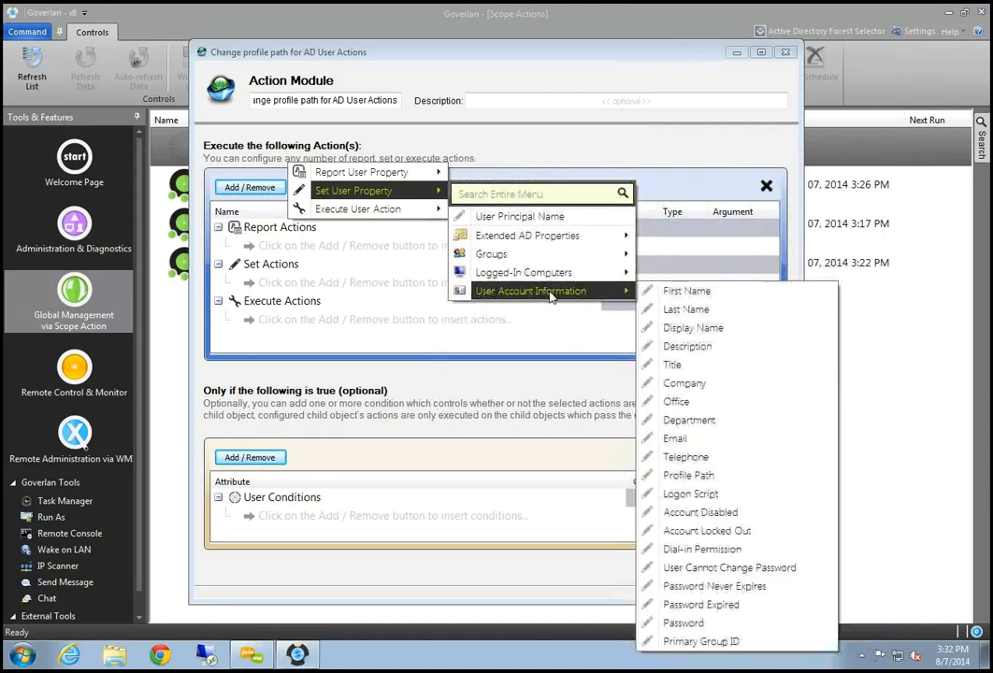
{"action": "left_click", "coordinate": [739, 495]}
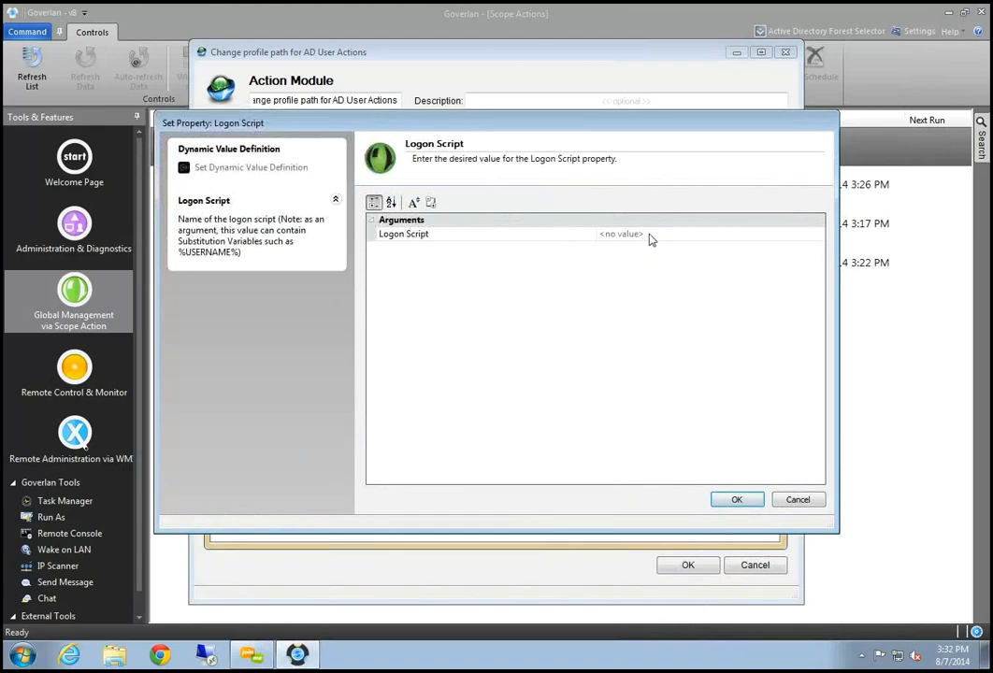
{"action": "left_click", "coordinate": [654, 234]}
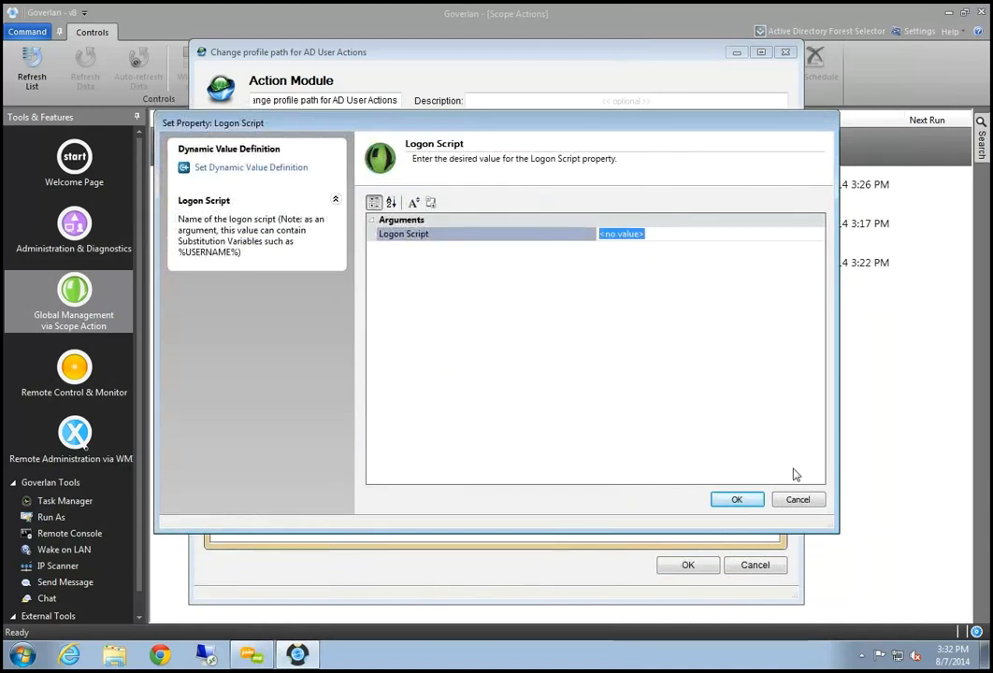
{"action": "left_click", "coordinate": [795, 499]}
Step: Add a set action for the user account's Profile Path with the value \\pjlab-srv-ad1\gcdr_two\%username% and save the action module
{"action": "left_click", "coordinate": [261, 187]}
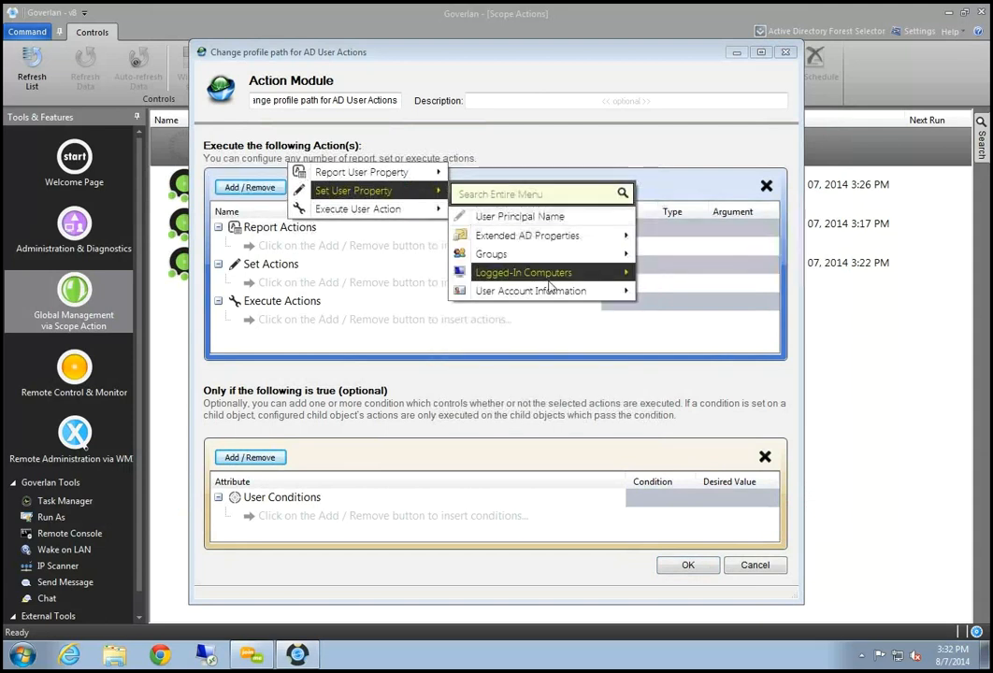
{"action": "mouse_move", "coordinate": [551, 291]}
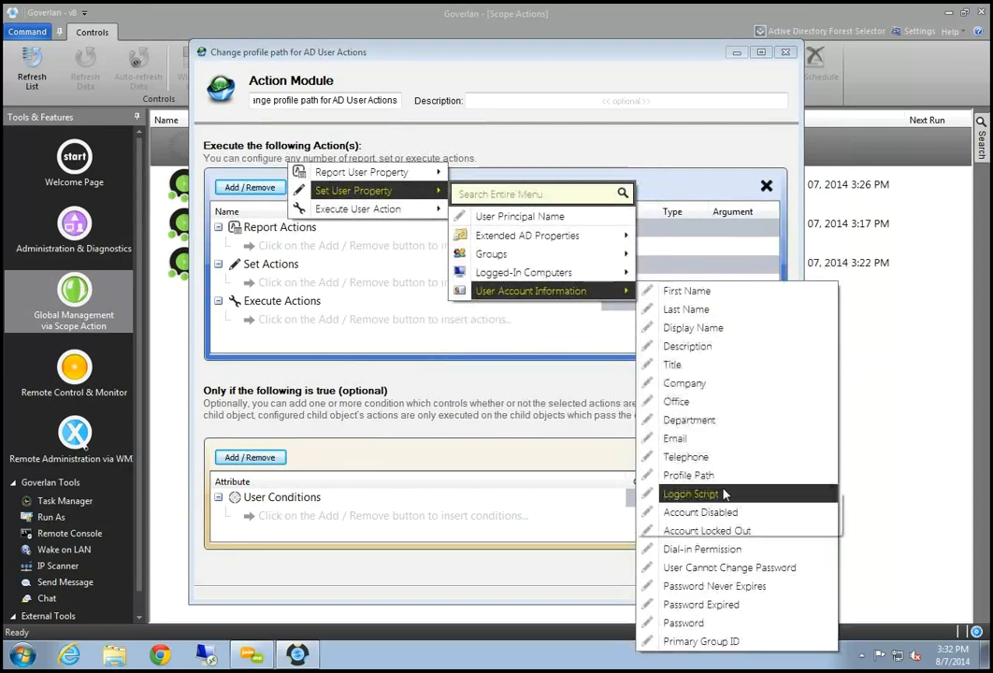
{"action": "left_click", "coordinate": [697, 475]}
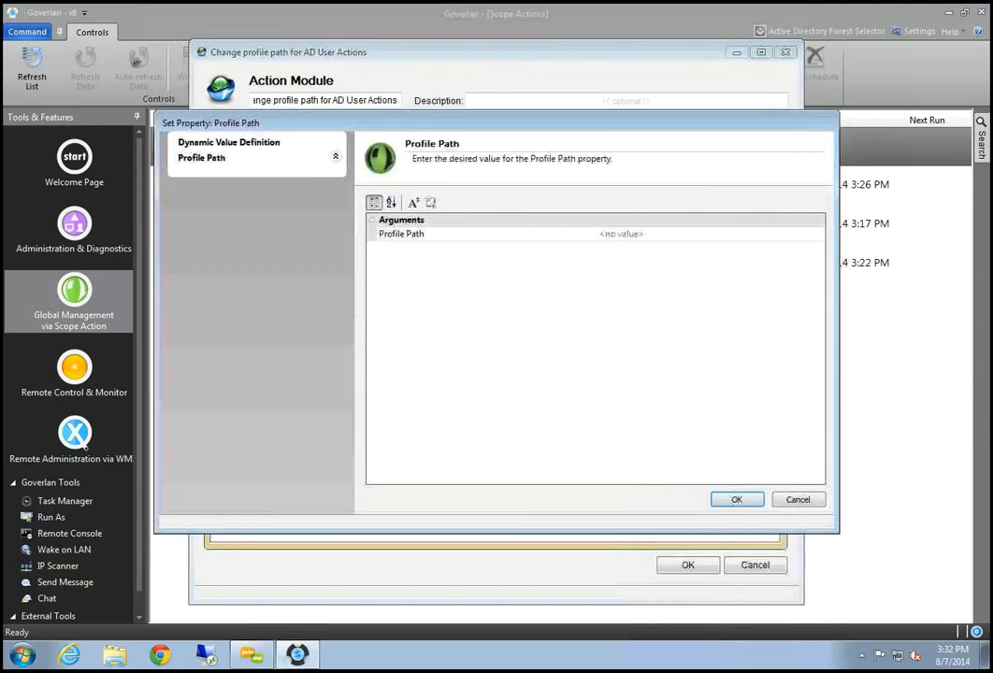
{"action": "left_click", "coordinate": [664, 233]}
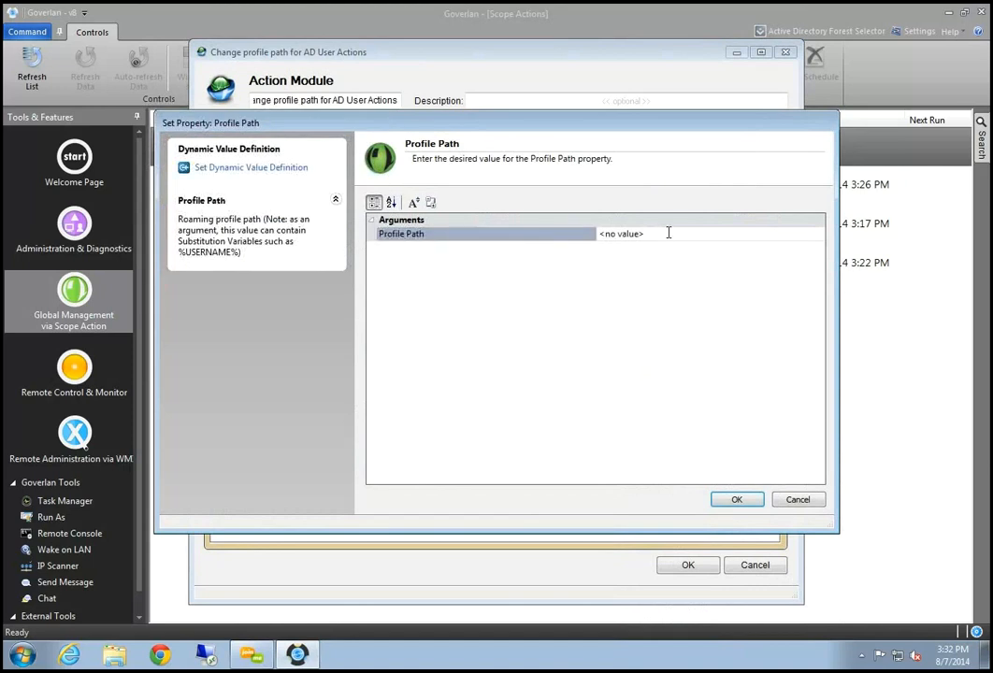
{"action": "key", "text": "ctrl+a"}
{"action": "type", "text": "\\pjlab-srv-ad1\\gcdr_two\\%username"}
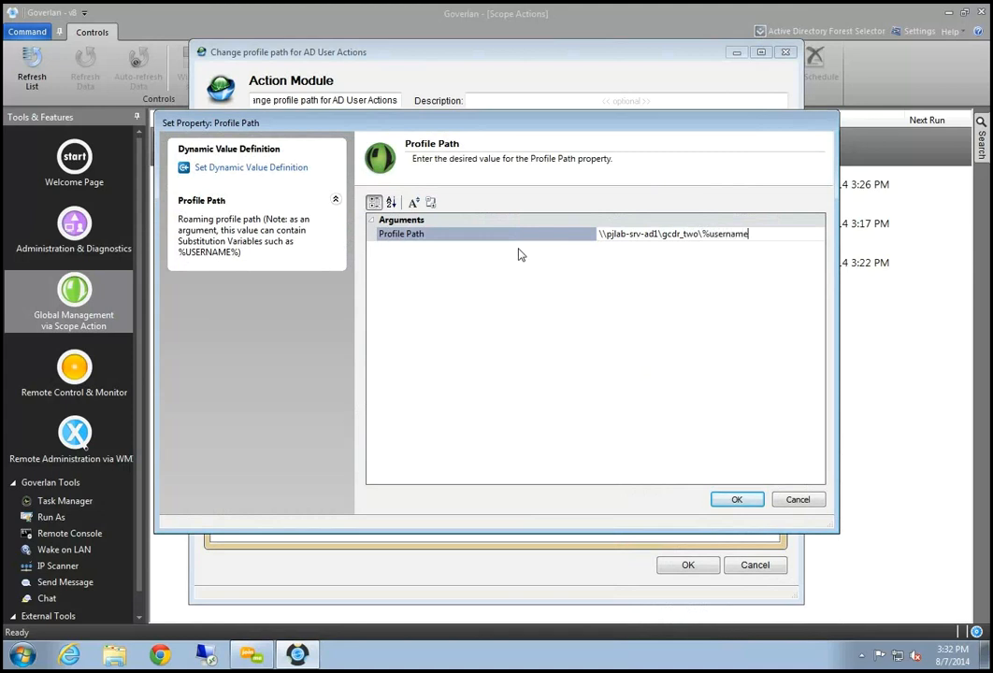
{"action": "type", "text": "%"}
{"action": "left_click", "coordinate": [748, 498]}
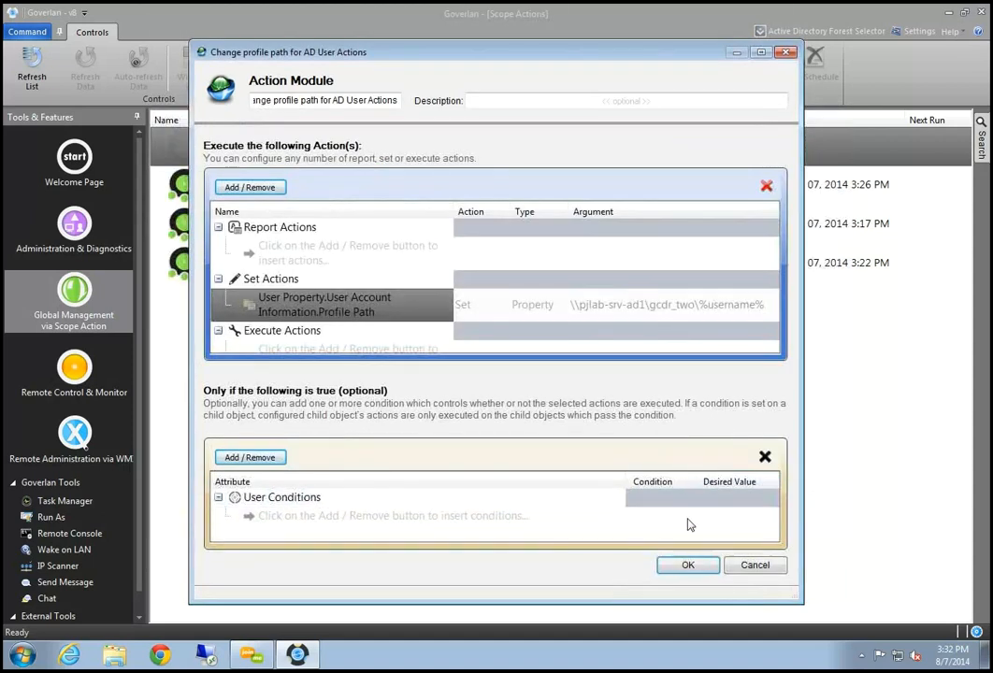
{"action": "left_click", "coordinate": [692, 565]}
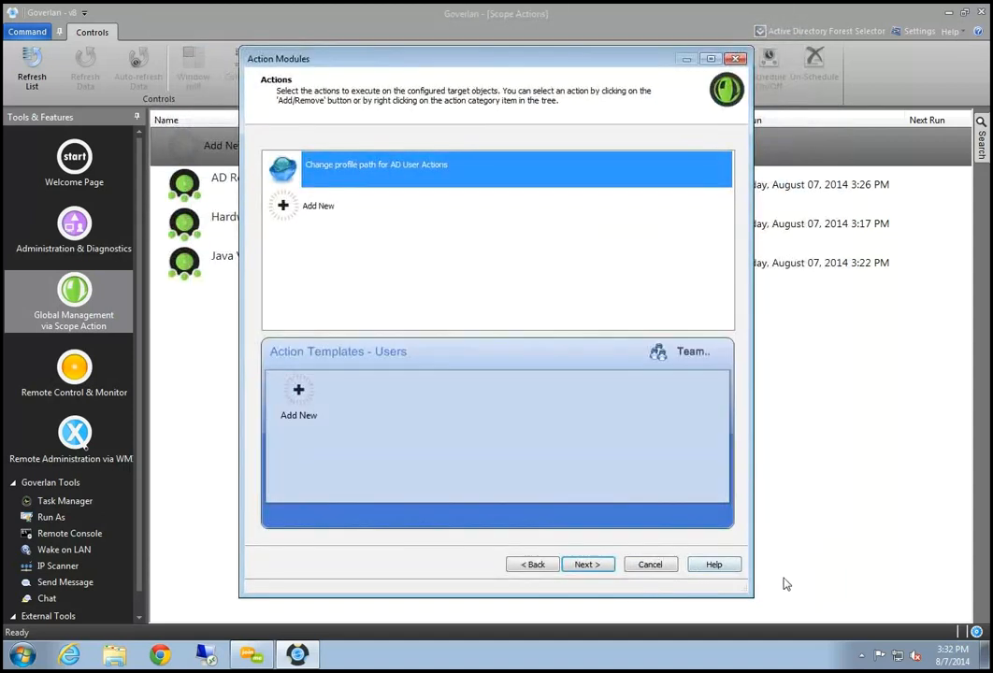
Step: Finish the profile path scope action with Run Now and Do nothing as the follow-up, and show its execution details
{"action": "left_click", "coordinate": [587, 564]}
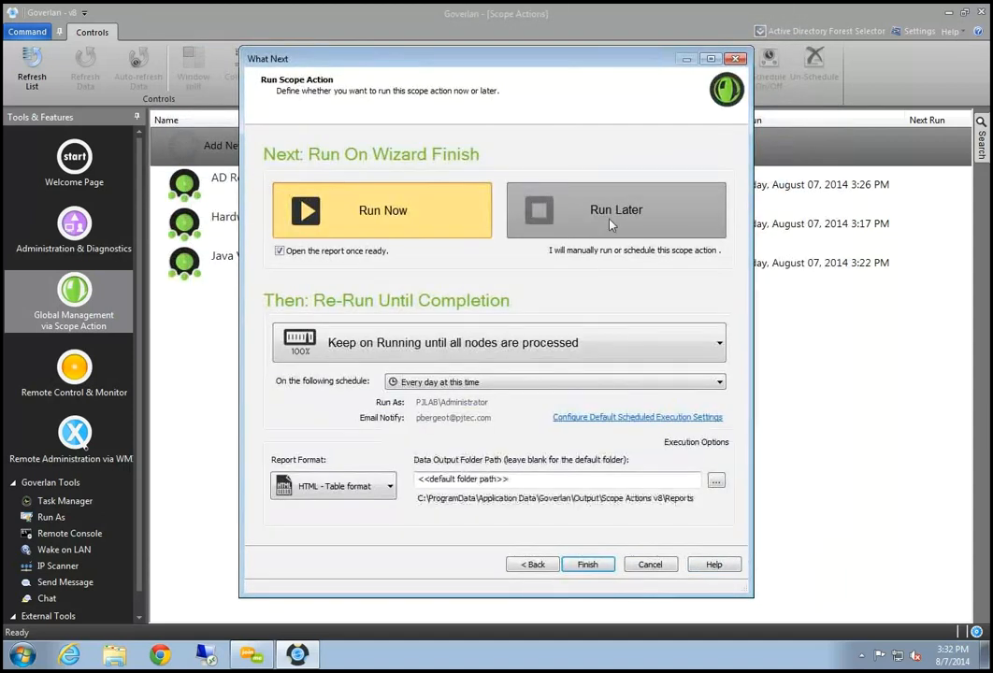
{"action": "left_click", "coordinate": [446, 451]}
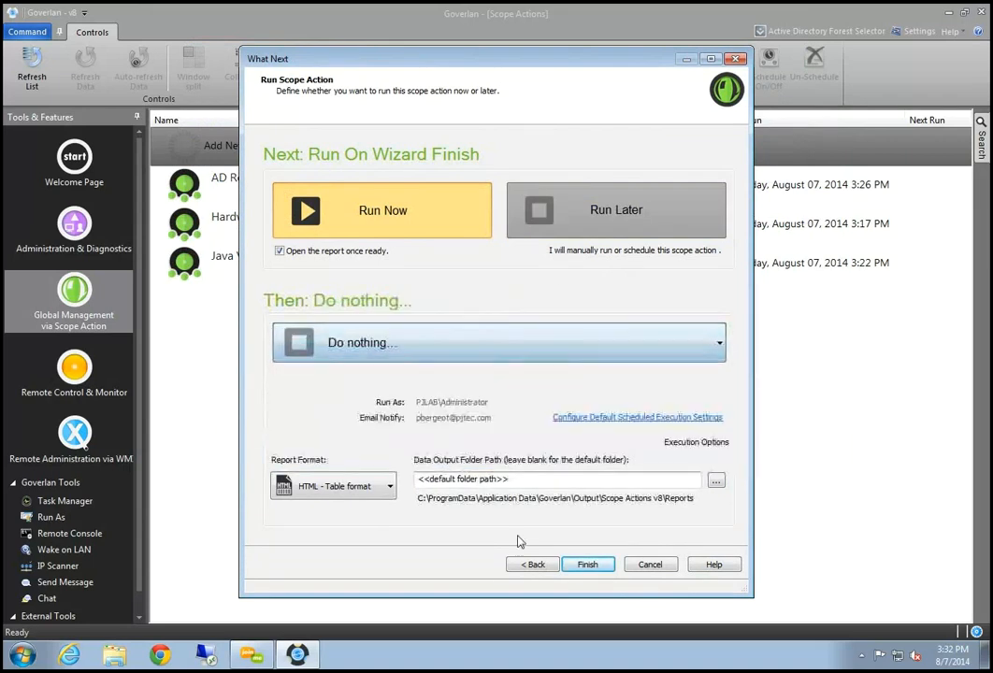
{"action": "left_click", "coordinate": [591, 564]}
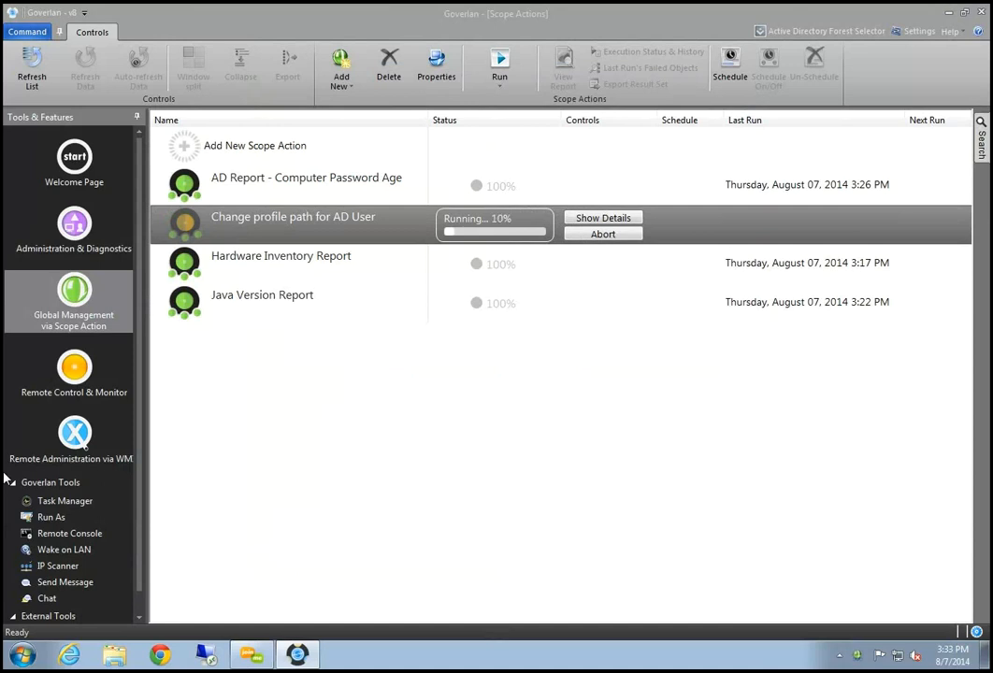
{"action": "left_click", "coordinate": [609, 221]}
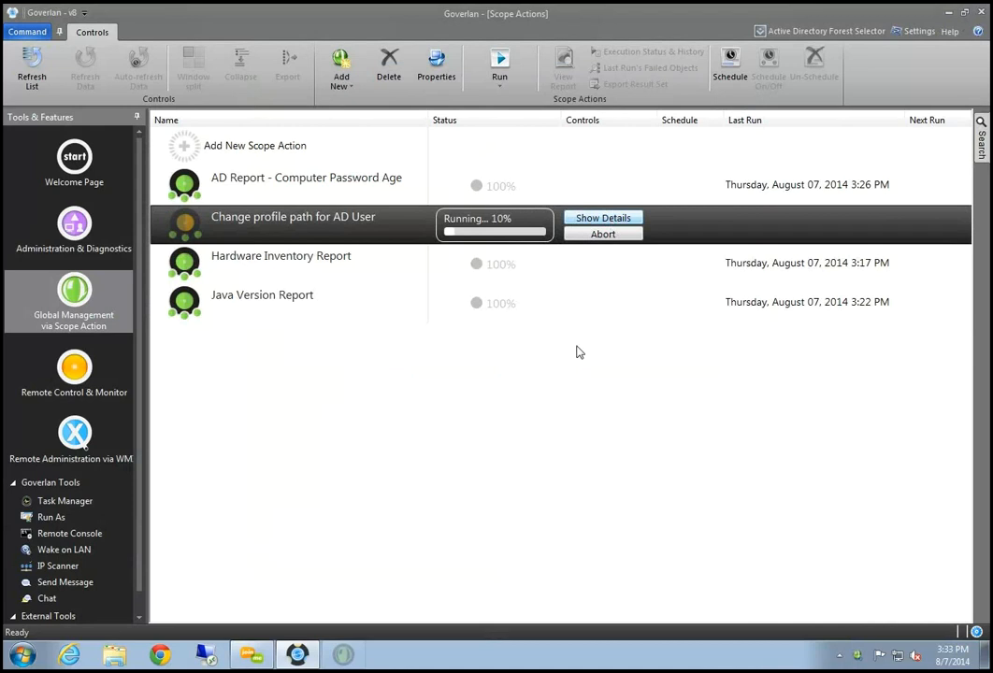
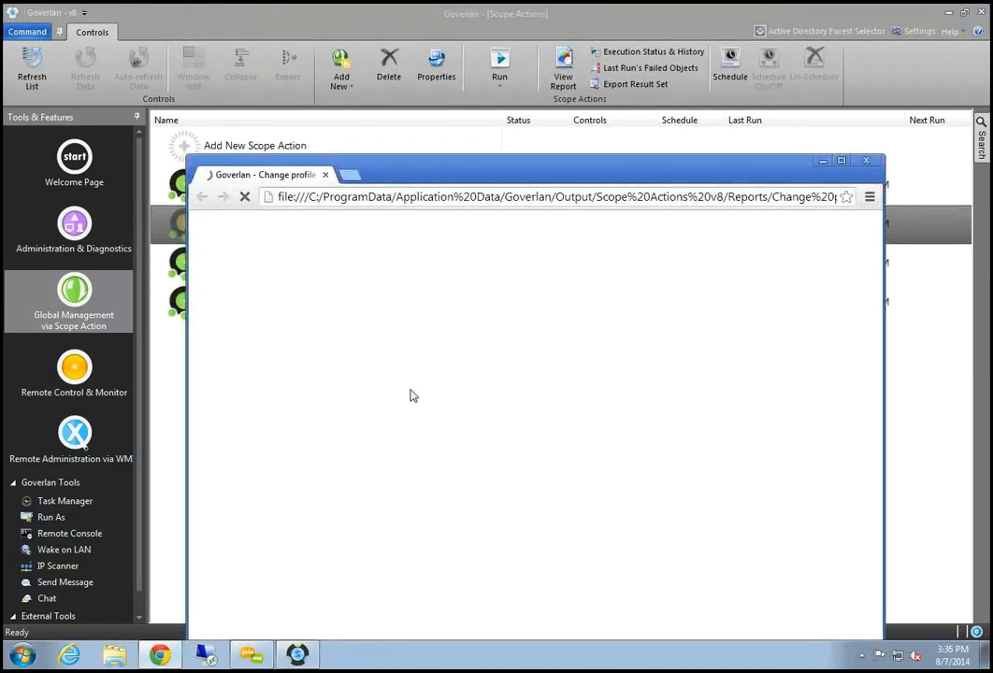
Step: Examine the execution statistics and processed user nodes in the profile path change report, and close the report
{"action": "double_click", "coordinate": [554, 177]}
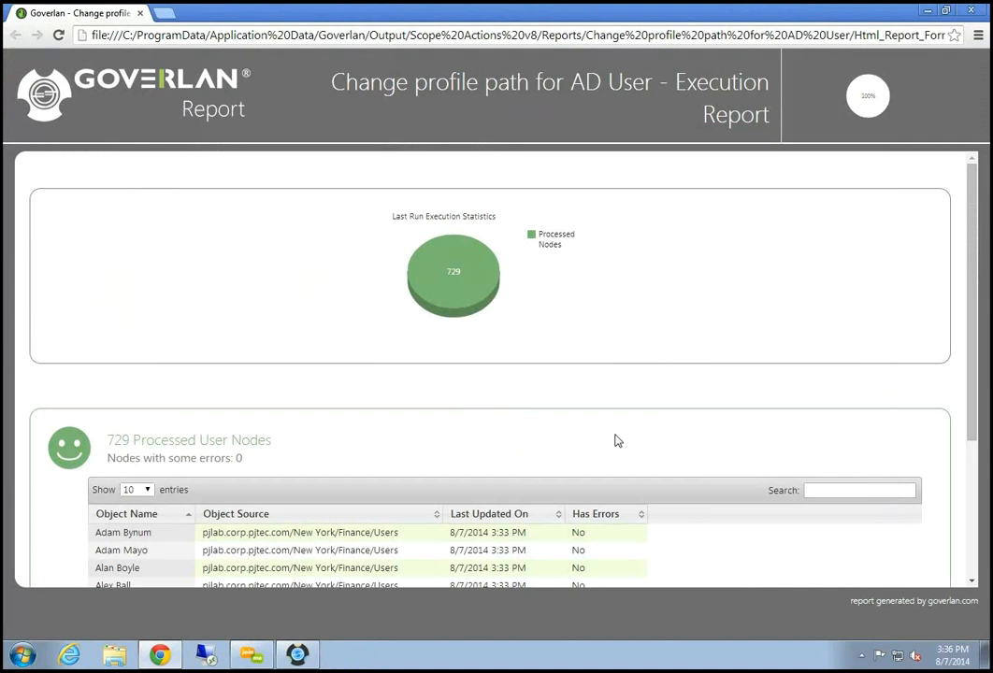
{"action": "scroll", "coordinate": [461, 548], "scroll_direction": "down", "scroll_amount": 3}
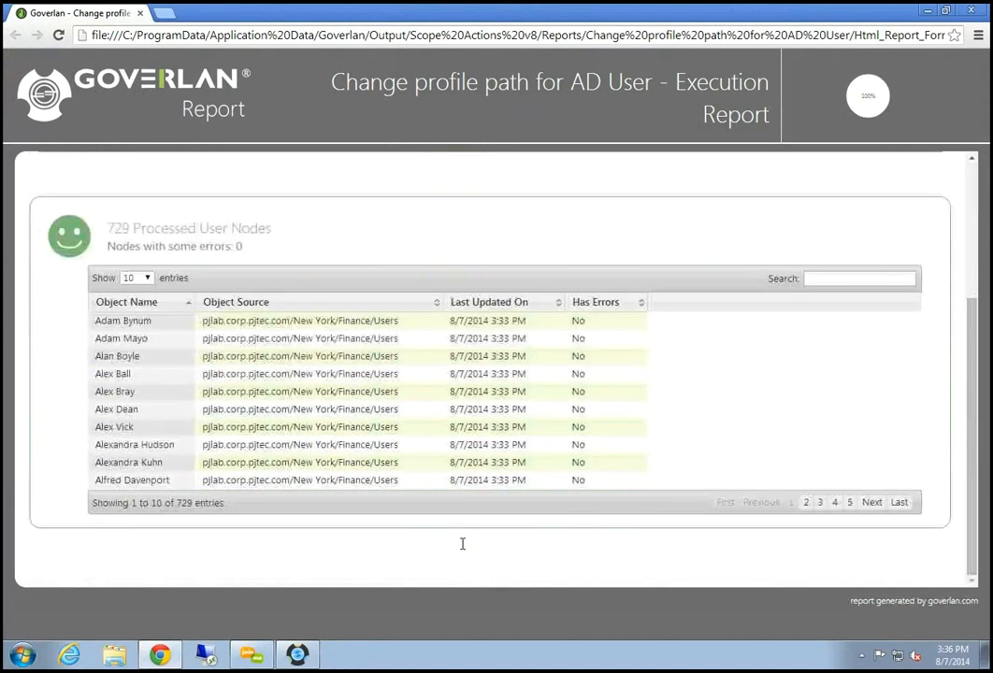
{"action": "scroll", "coordinate": [502, 436], "scroll_direction": "up", "scroll_amount": 3}
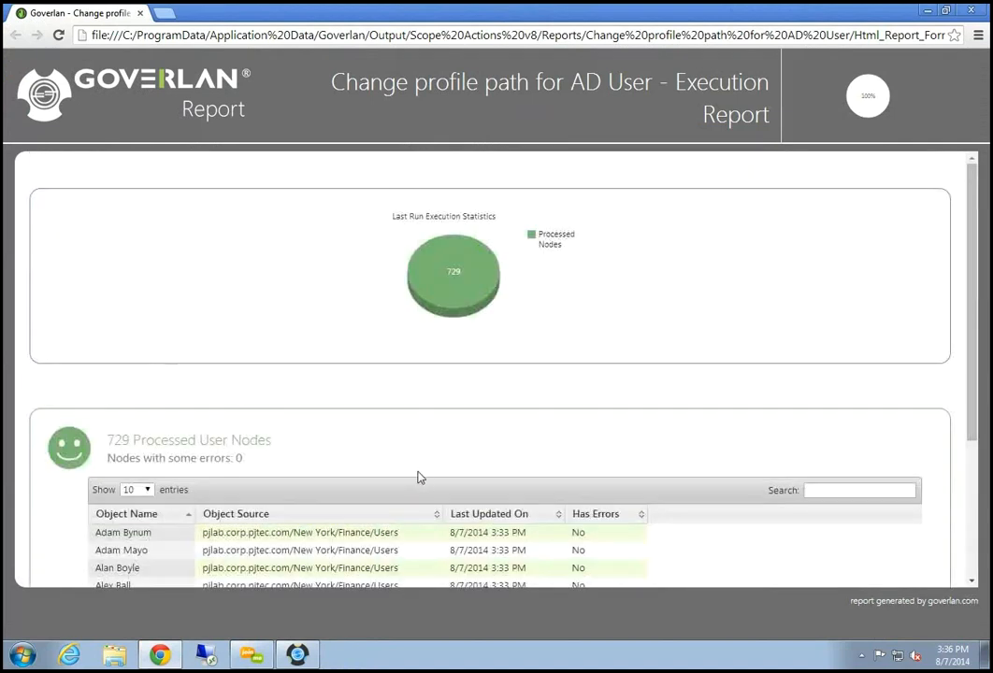
{"action": "scroll", "coordinate": [418, 474], "scroll_direction": "down", "scroll_amount": 2}
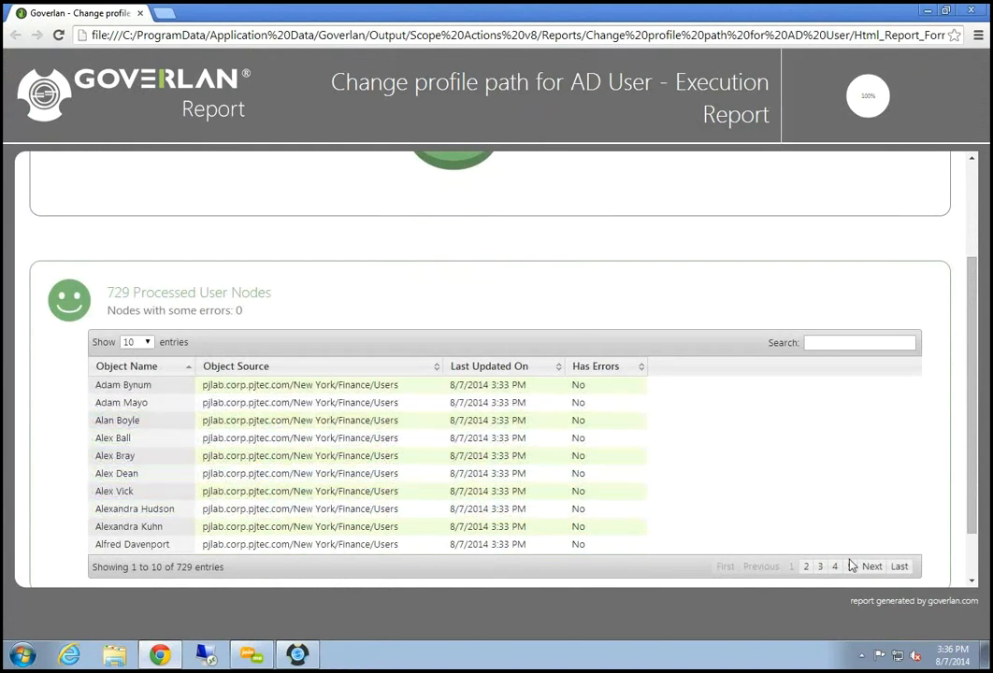
{"action": "scroll", "coordinate": [281, 458], "scroll_direction": "up", "scroll_amount": 2}
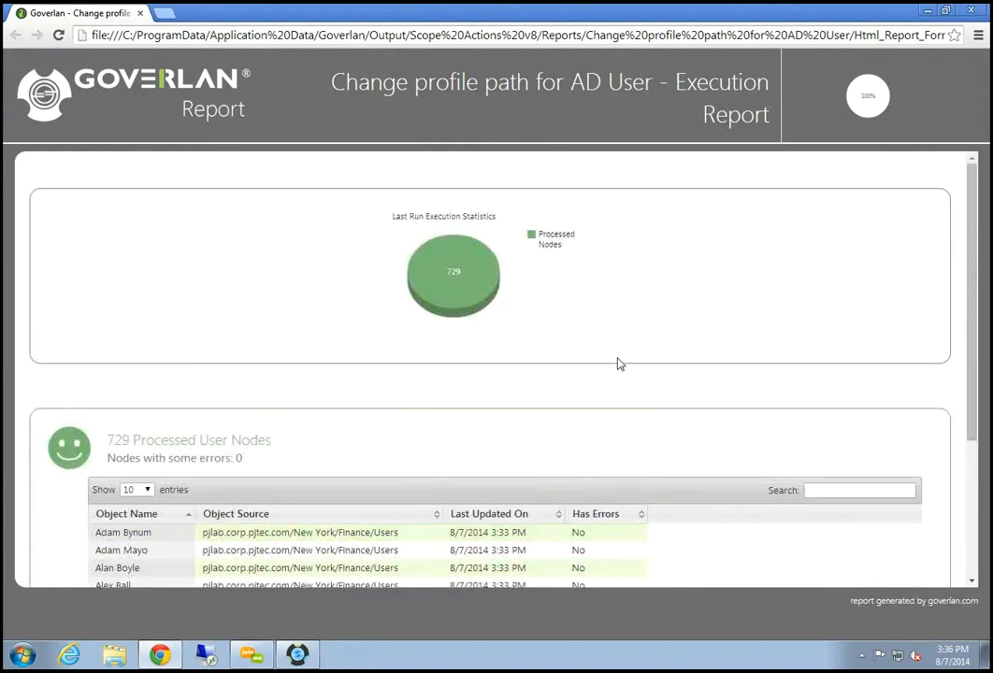
{"action": "left_click_drag", "start_coordinate": [238, 23], "coordinate": [273, 103]}
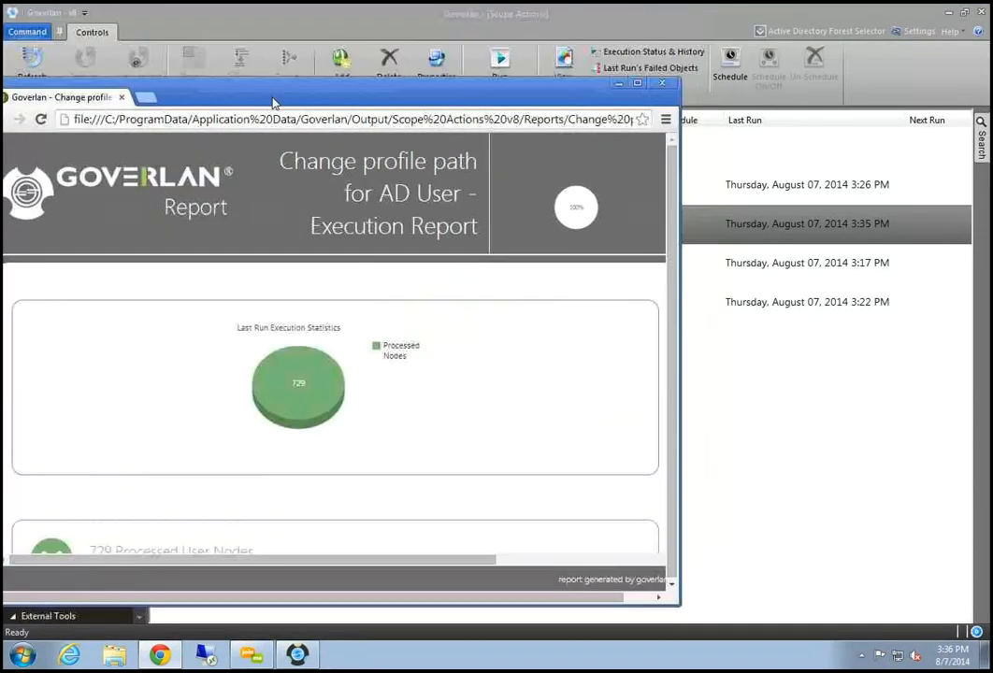
{"action": "left_click", "coordinate": [661, 83]}
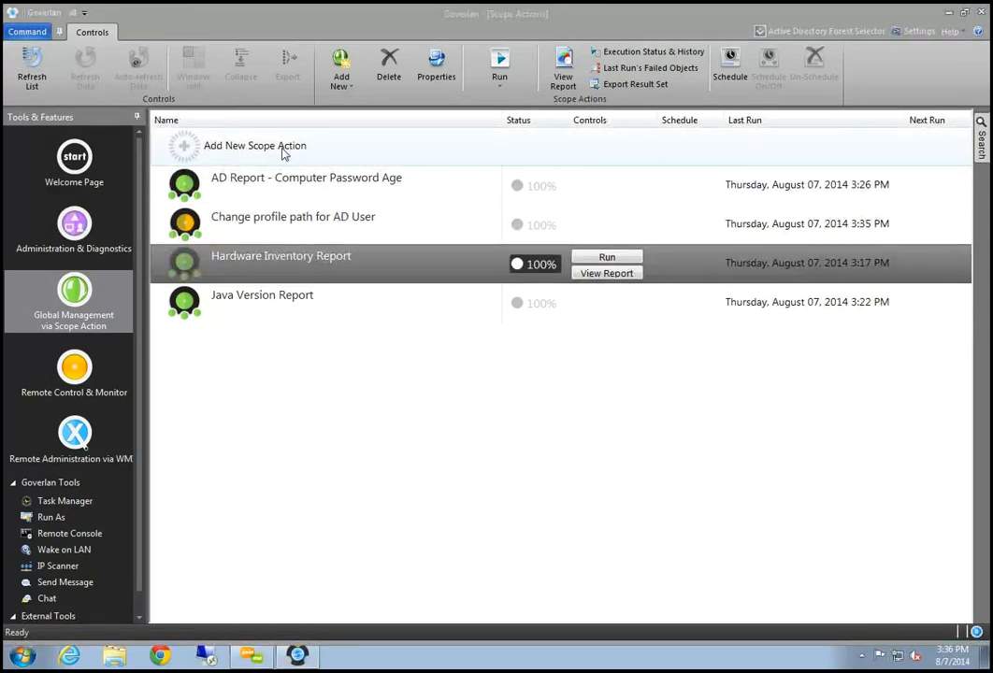
Step: Start a new scope action named Java Update Action
{"action": "left_click", "coordinate": [283, 151]}
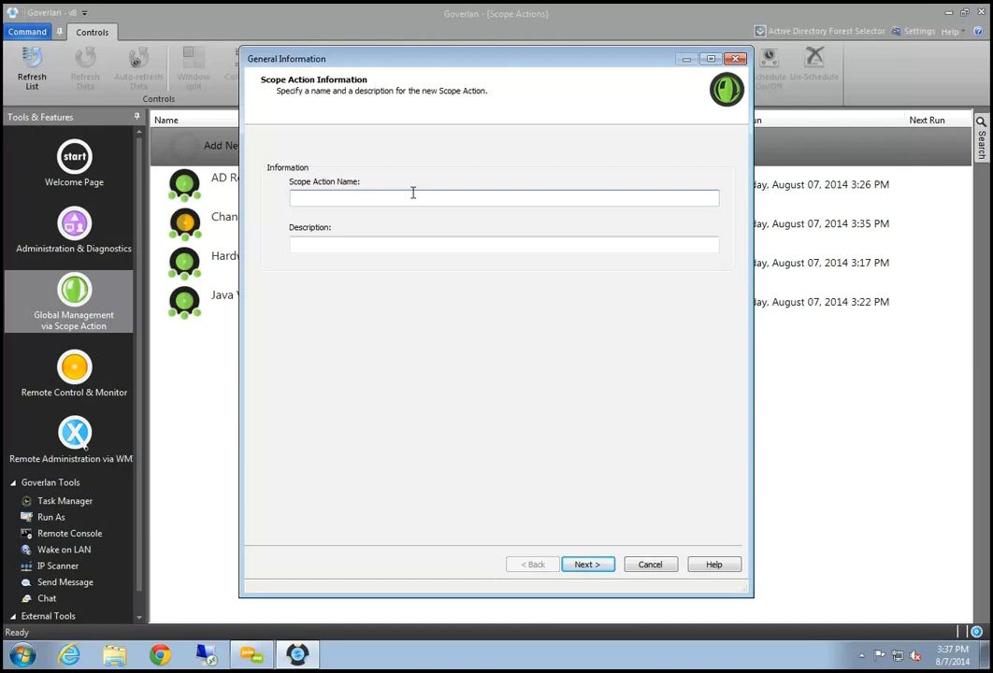
{"action": "type", "text": "Java Update ACtion"}
{"action": "key", "text": "BackSpace"}
{"action": "key", "text": "BackSpace"}
{"action": "key", "text": "BackSpace"}
{"action": "key", "text": "BackSpace"}
{"action": "type", "text": "c"}
{"action": "key", "text": "BackSpace"}
{"action": "key", "text": "BackSpace"}
{"action": "type", "text": "ction"}
{"action": "left_click", "coordinate": [588, 564]}
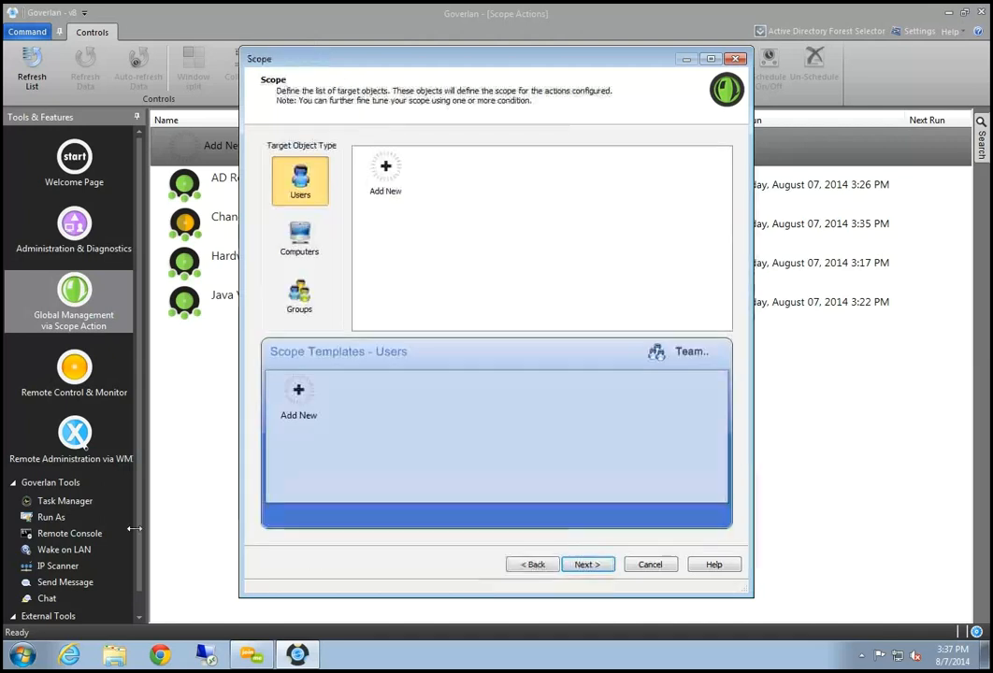
Step: Define a computer scope for the Java update that targets the Workstations container under Production
{"action": "left_click", "coordinate": [297, 239]}
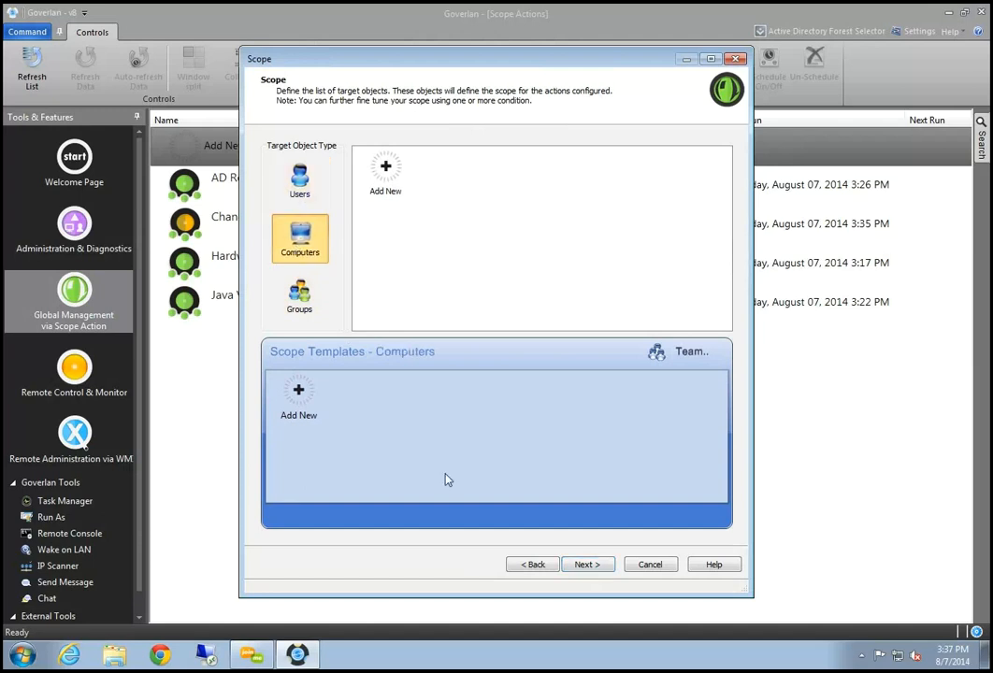
{"action": "left_click", "coordinate": [387, 177]}
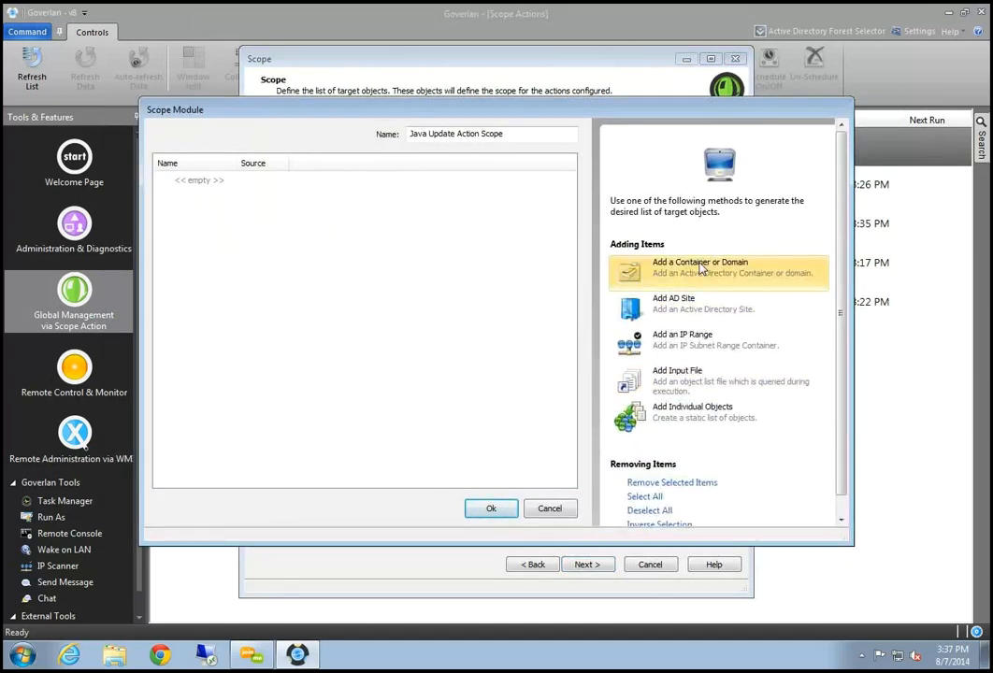
{"action": "left_click_drag", "start_coordinate": [539, 111], "coordinate": [542, 93]}
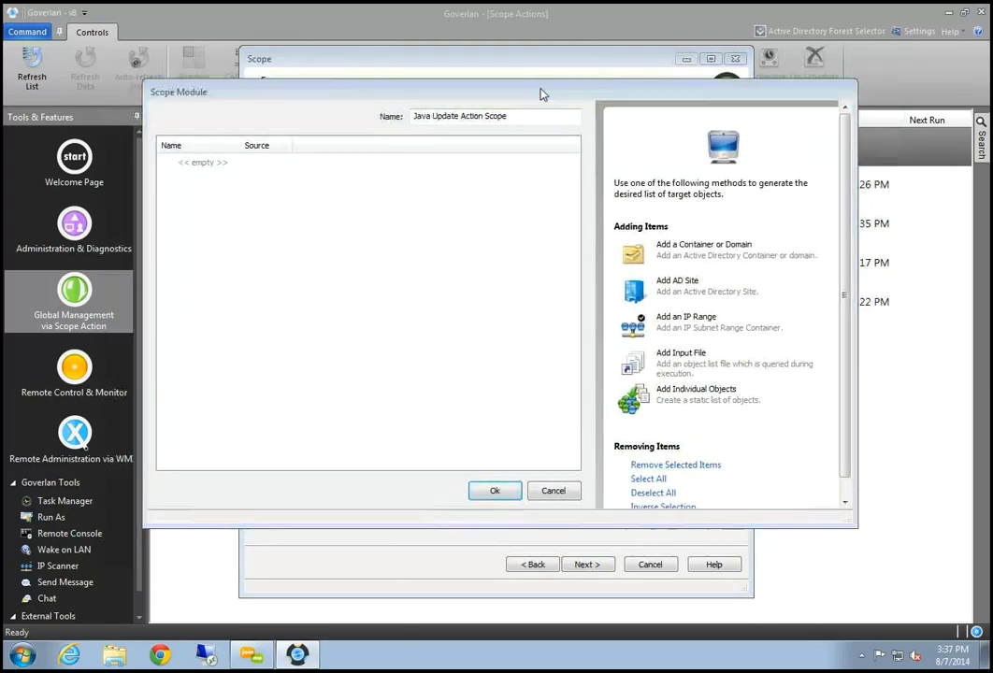
{"action": "key", "text": "super"}
{"action": "left_click", "coordinate": [436, 258]}
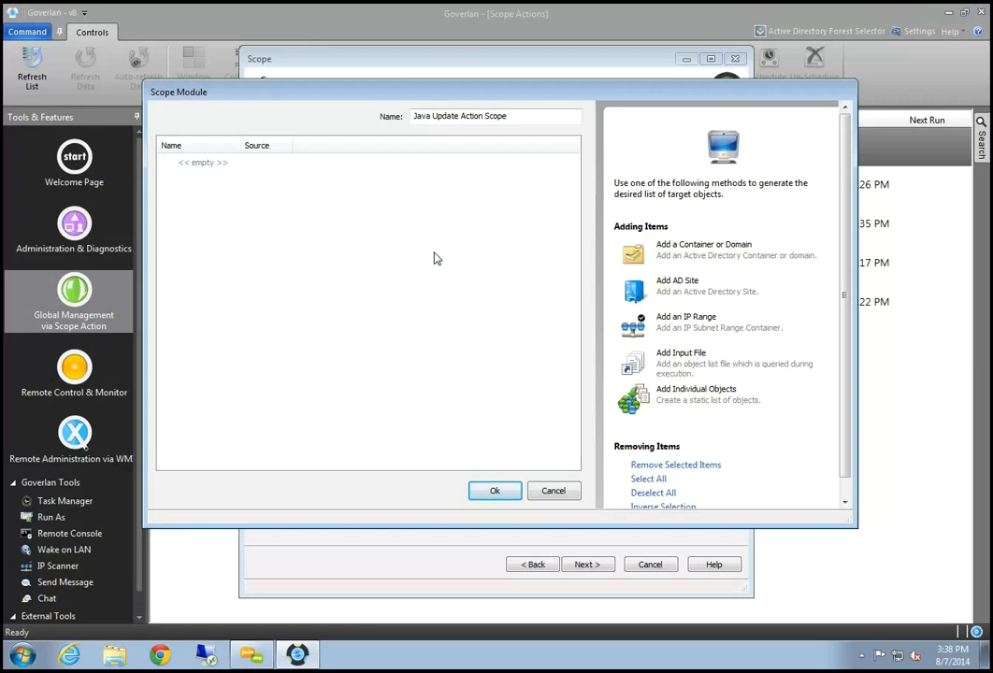
{"action": "left_click", "coordinate": [696, 250]}
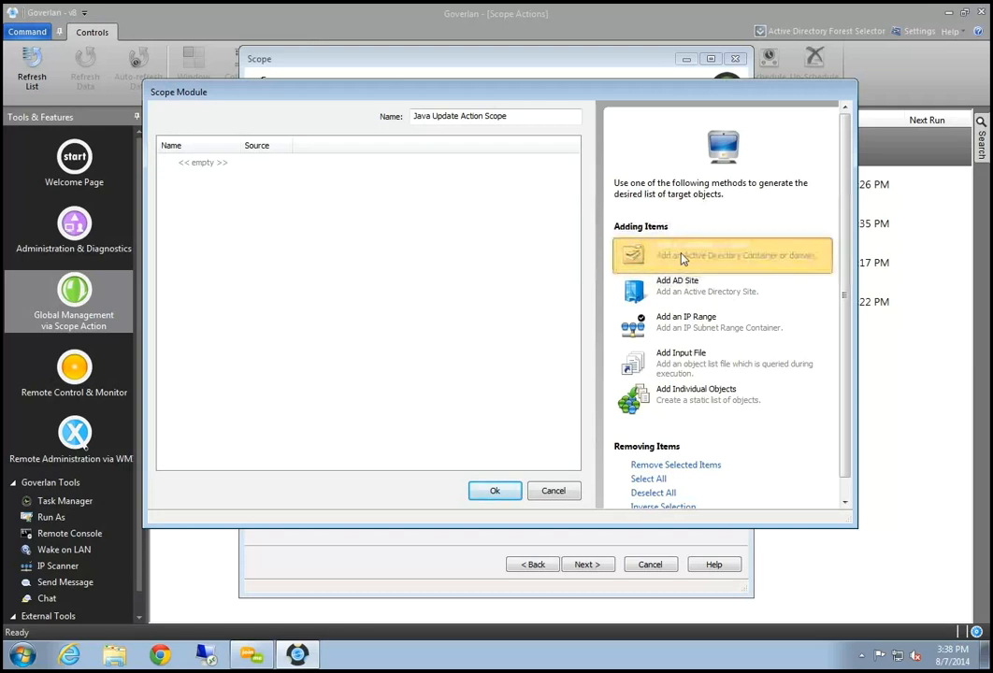
{"action": "left_click_drag", "start_coordinate": [647, 270], "coordinate": [650, 393]}
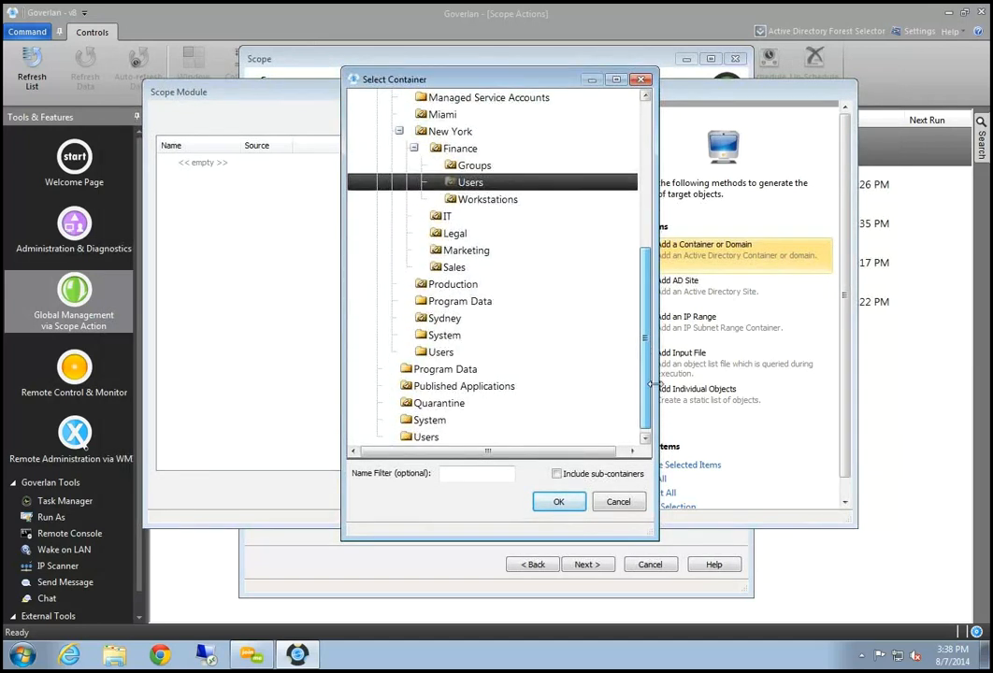
{"action": "double_click", "coordinate": [467, 285]}
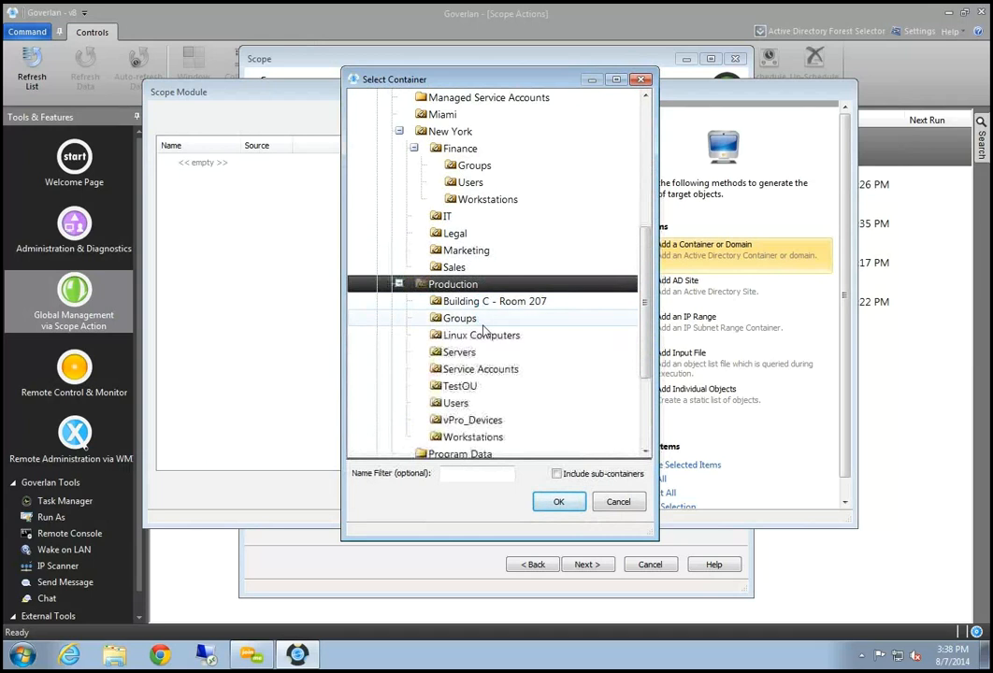
{"action": "left_click", "coordinate": [474, 436]}
{"action": "left_click", "coordinate": [558, 502]}
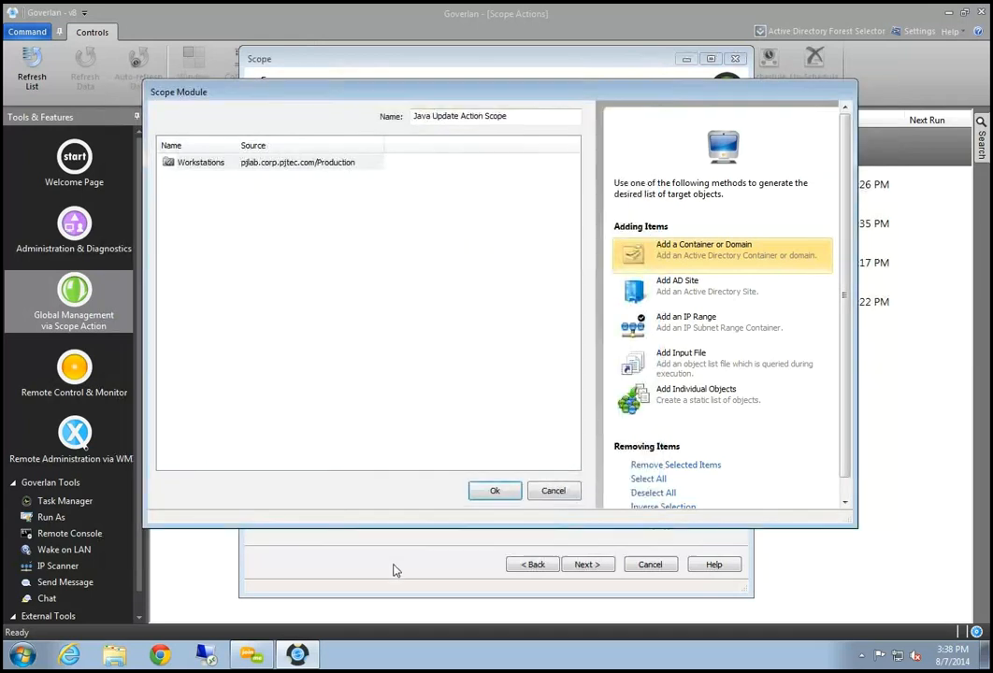
{"action": "left_click", "coordinate": [496, 491]}
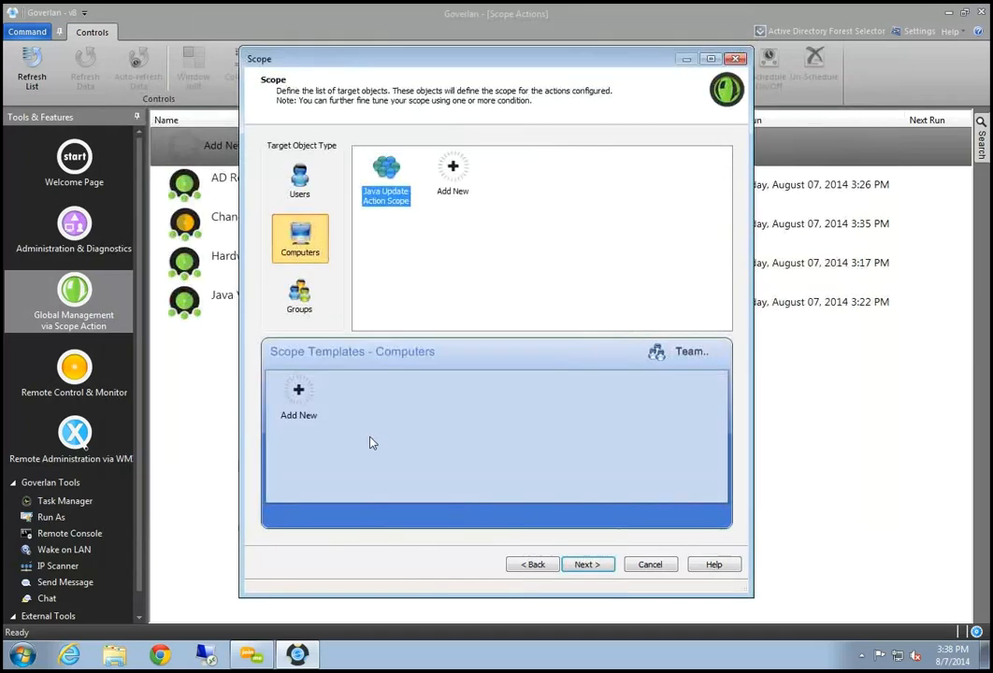
{"action": "left_click", "coordinate": [594, 566]}
Step: Create an action module for the Java update with the Software Products Un-install Instance computer action
{"action": "left_click", "coordinate": [311, 177]}
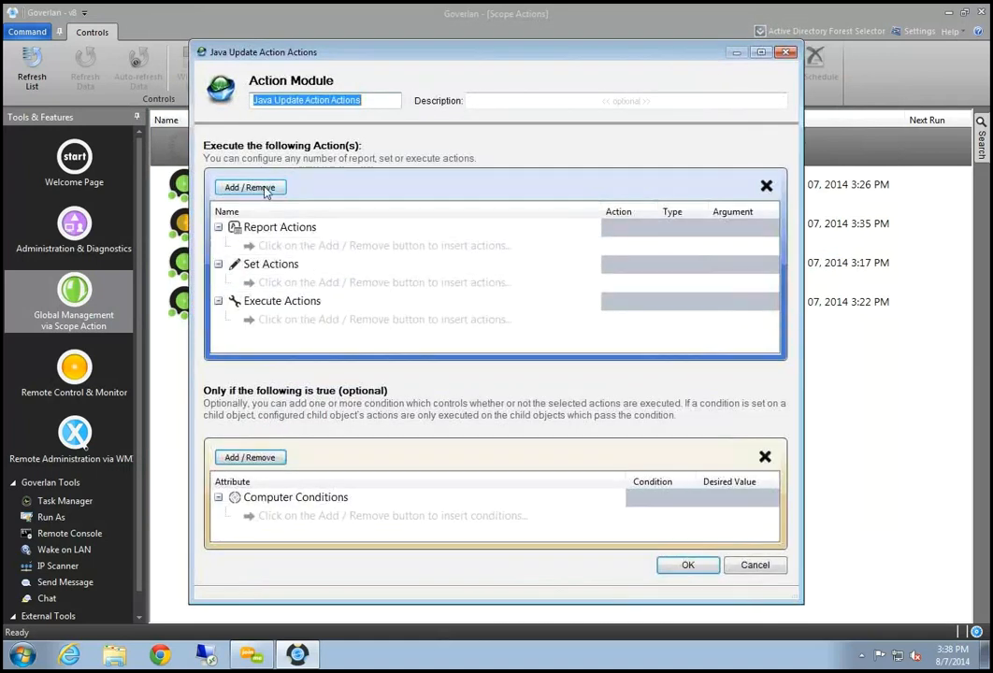
{"action": "left_click", "coordinate": [265, 191]}
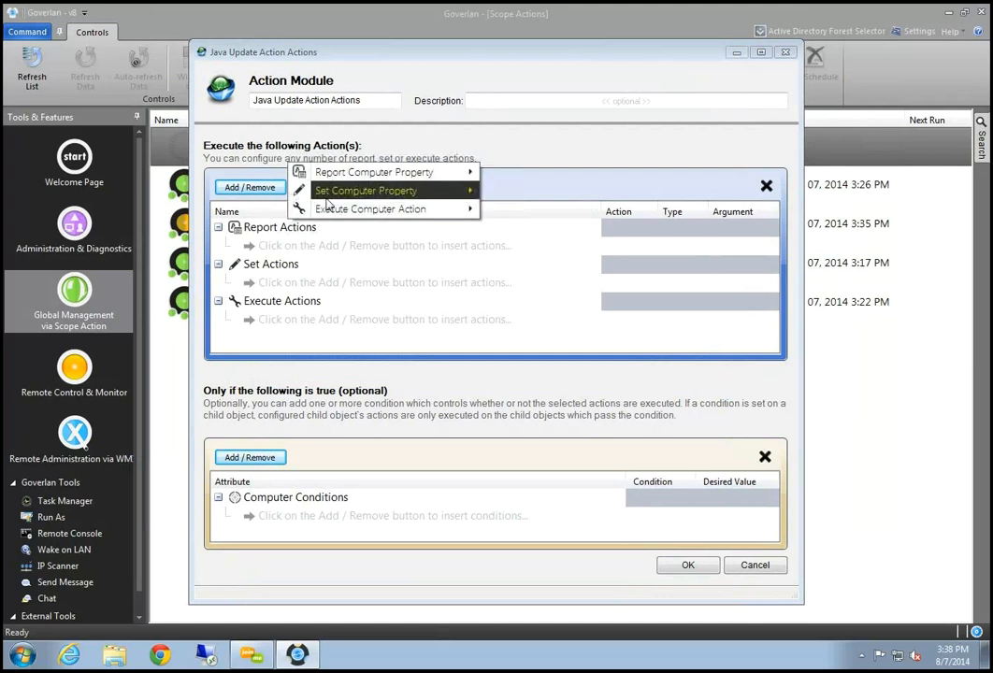
{"action": "mouse_move", "coordinate": [334, 210]}
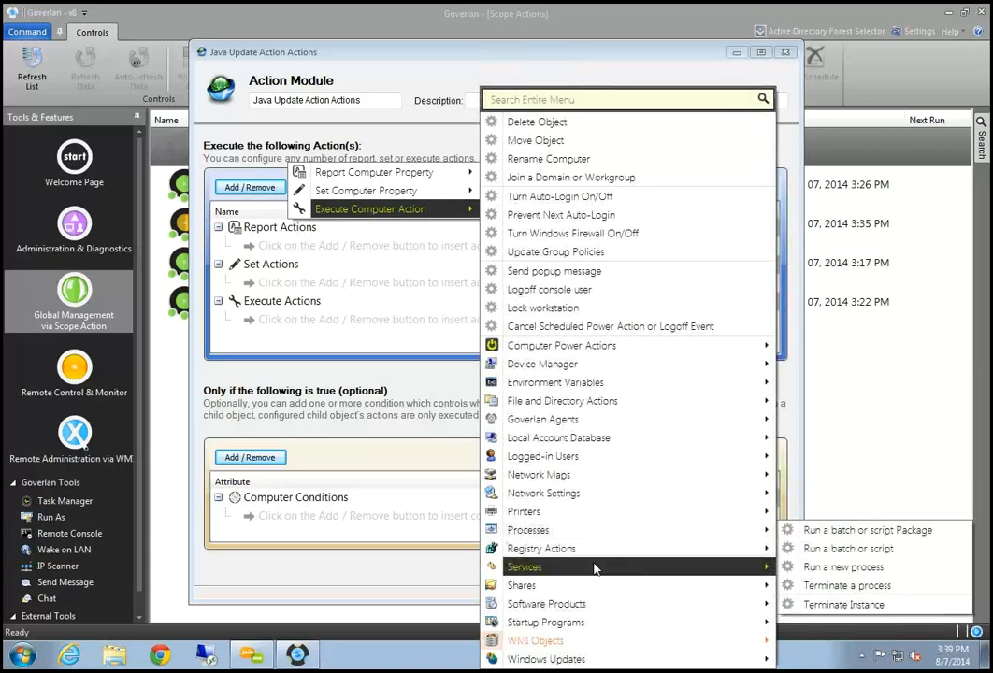
{"action": "mouse_move", "coordinate": [552, 604]}
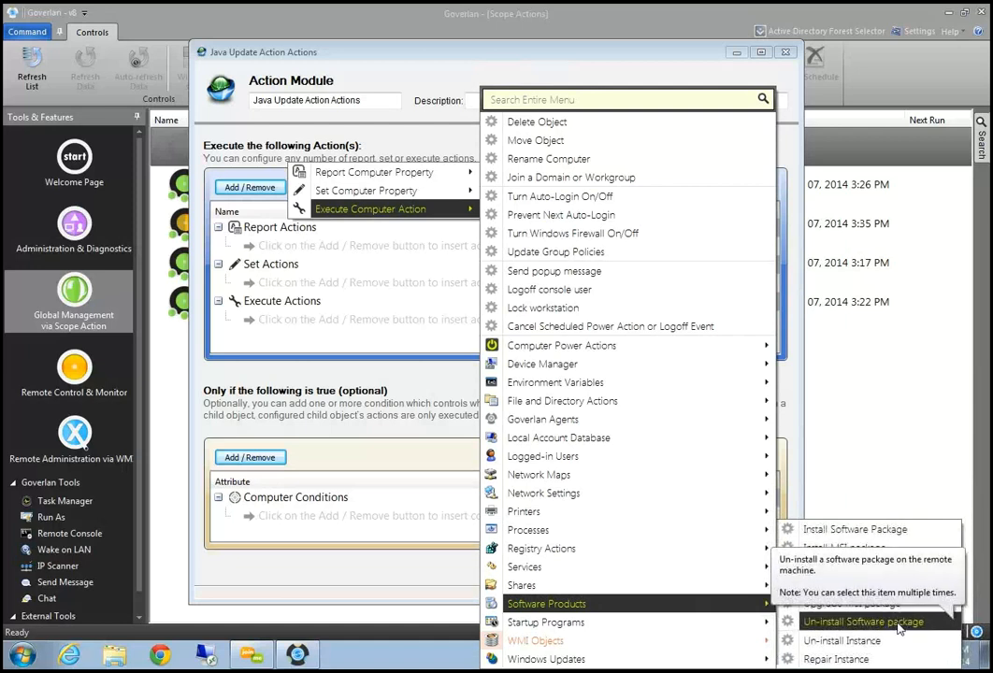
{"action": "left_click", "coordinate": [841, 641]}
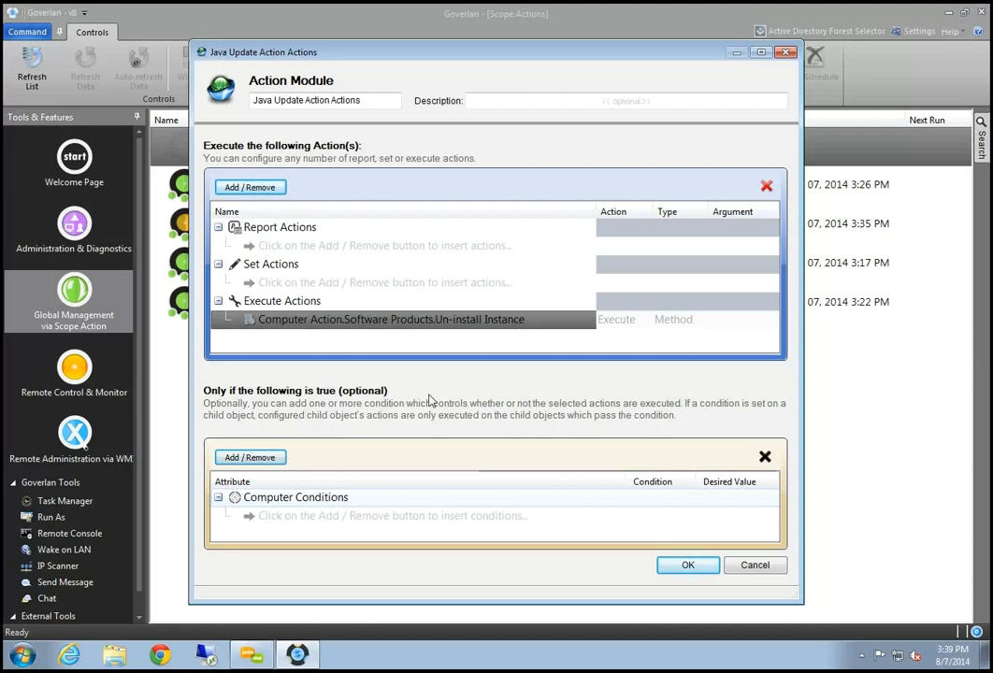
Step: Add a computer condition on the Software Products Product Name and set its operator to Begins With
{"action": "left_click", "coordinate": [250, 457]}
{"action": "mouse_move", "coordinate": [365, 460]}
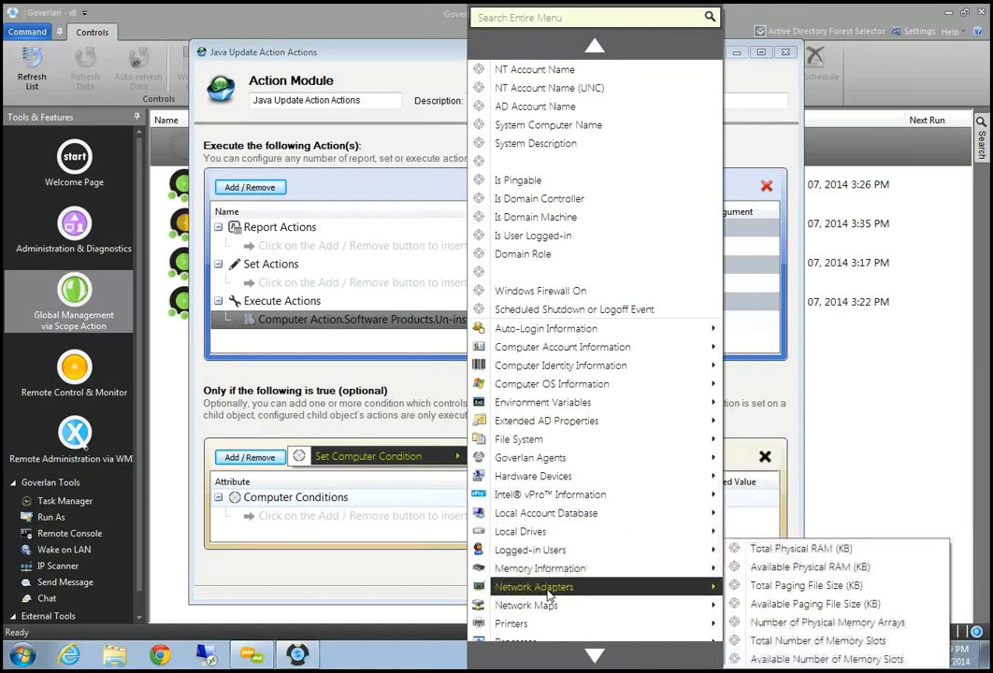
{"action": "scroll", "coordinate": [550, 595], "scroll_direction": "down", "scroll_amount": 4}
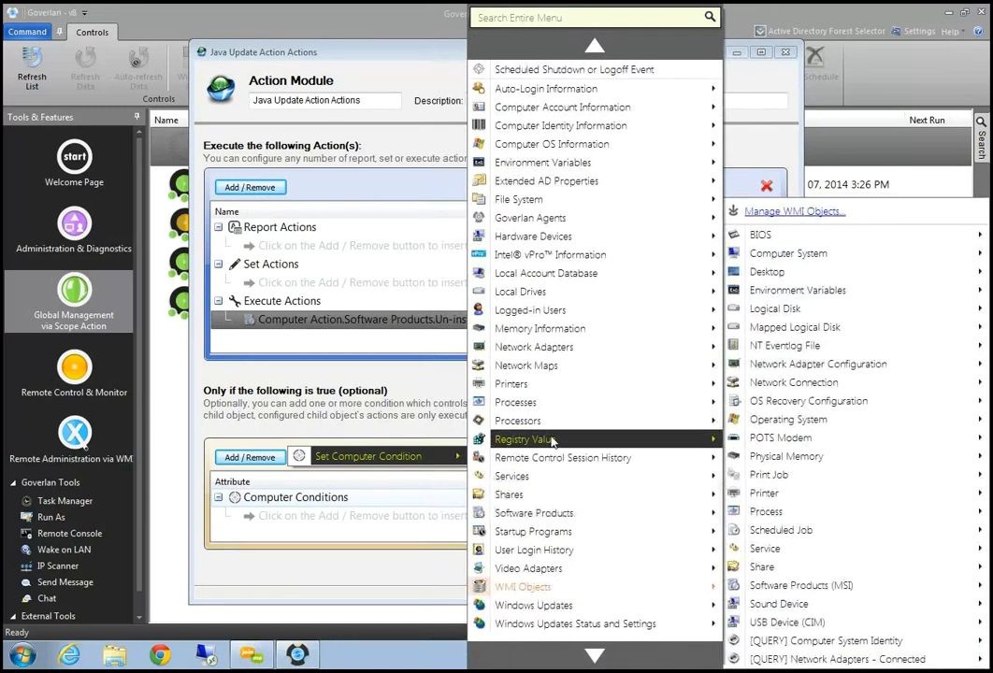
{"action": "mouse_move", "coordinate": [676, 515]}
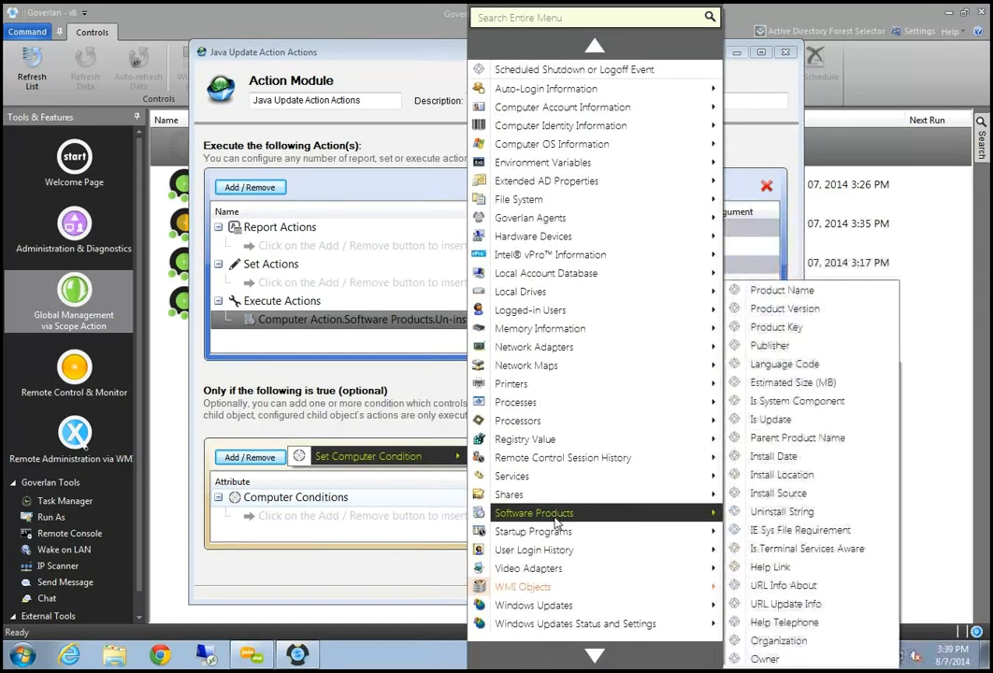
{"action": "left_click", "coordinate": [767, 291]}
{"action": "left_click", "coordinate": [603, 522]}
{"action": "left_click", "coordinate": [599, 515]}
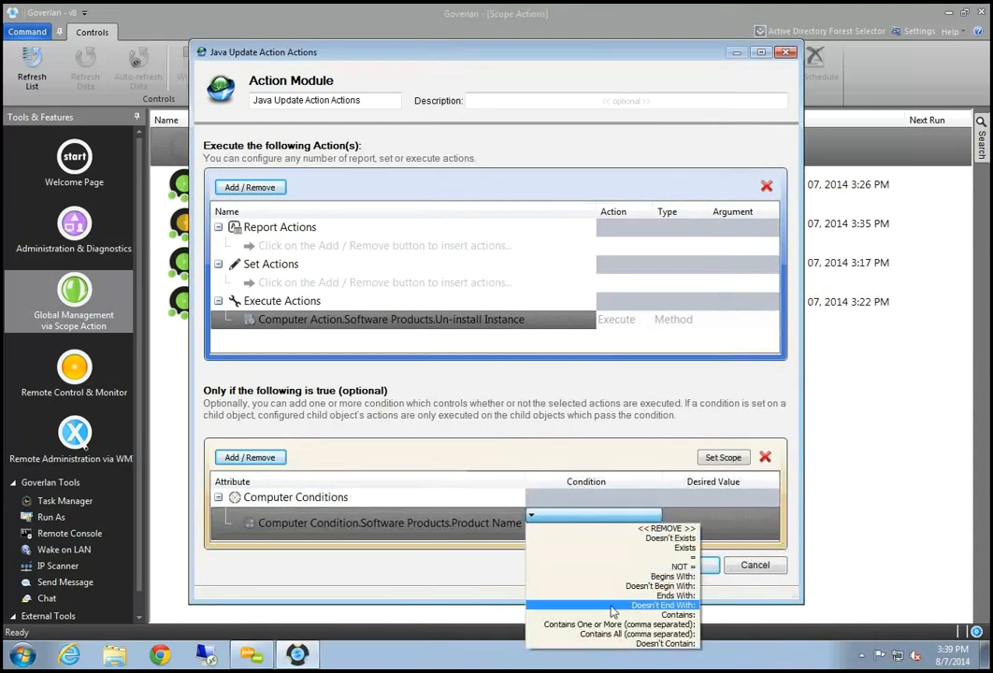
{"action": "left_click", "coordinate": [656, 576]}
Step: Set the Product Name condition's desired value to Java 7 and save the action module
{"action": "left_click", "coordinate": [713, 522]}
{"action": "left_click", "coordinate": [713, 522]}
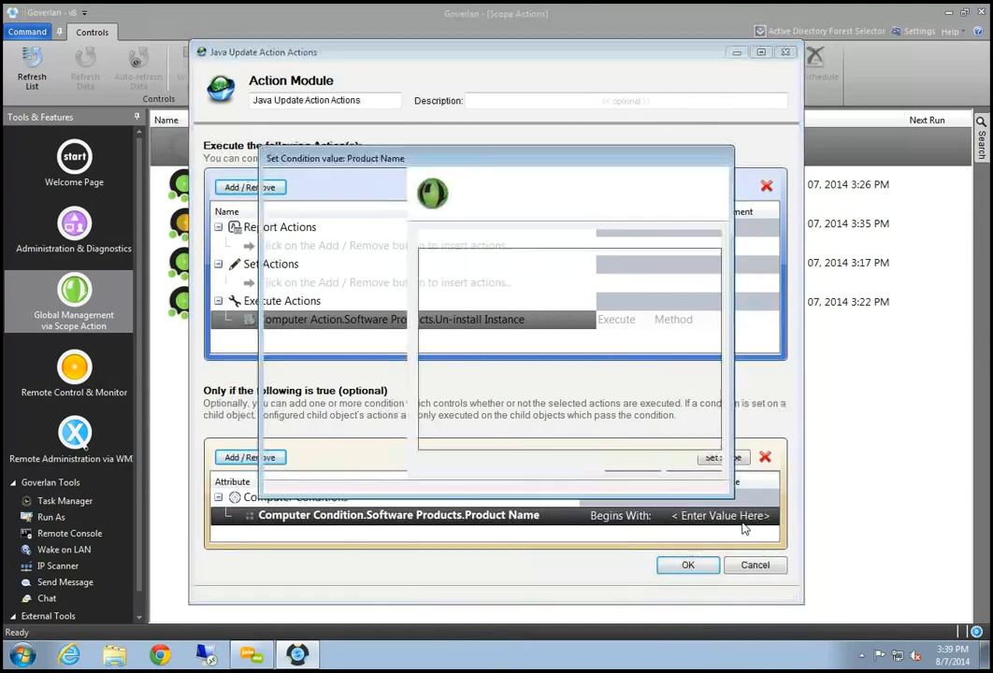
{"action": "left_click", "coordinate": [691, 235]}
{"action": "type", "text": "Java 7"}
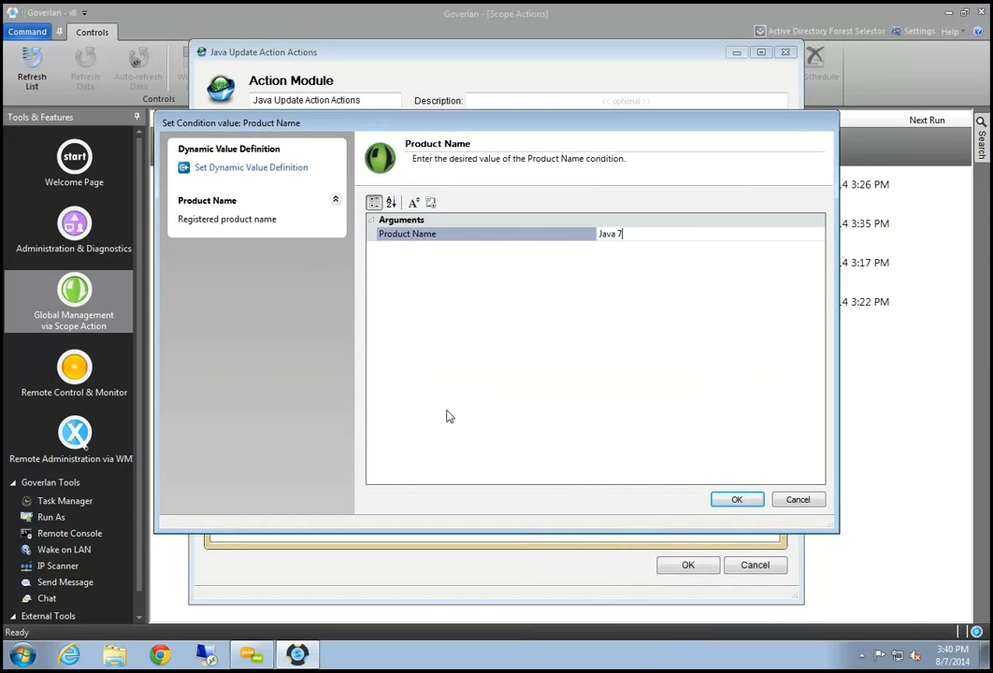
{"action": "left_click", "coordinate": [730, 502]}
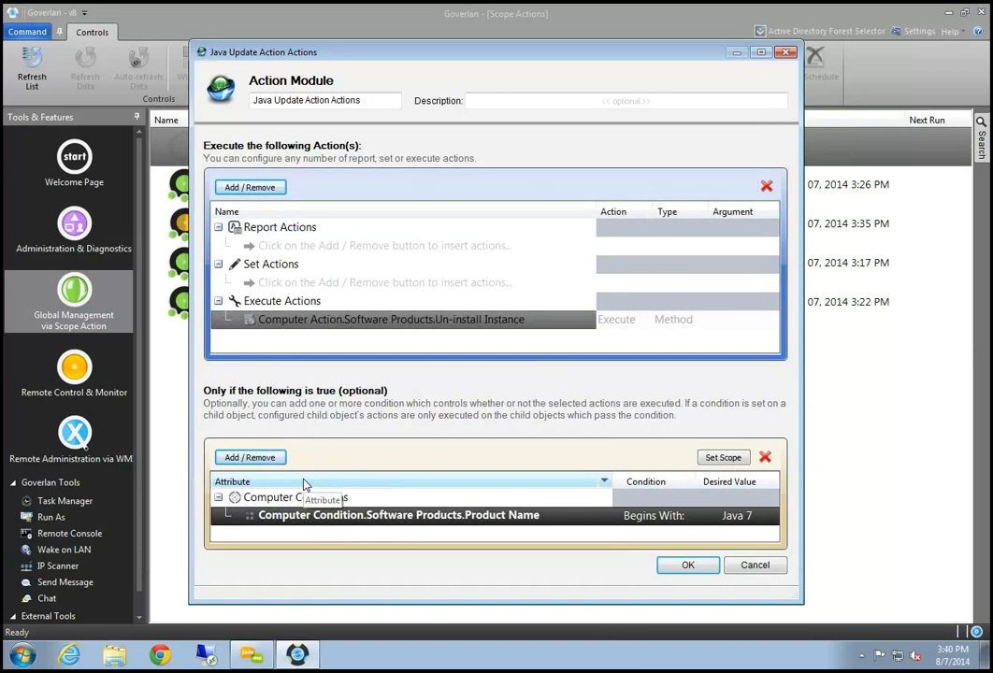
{"action": "left_click", "coordinate": [688, 564]}
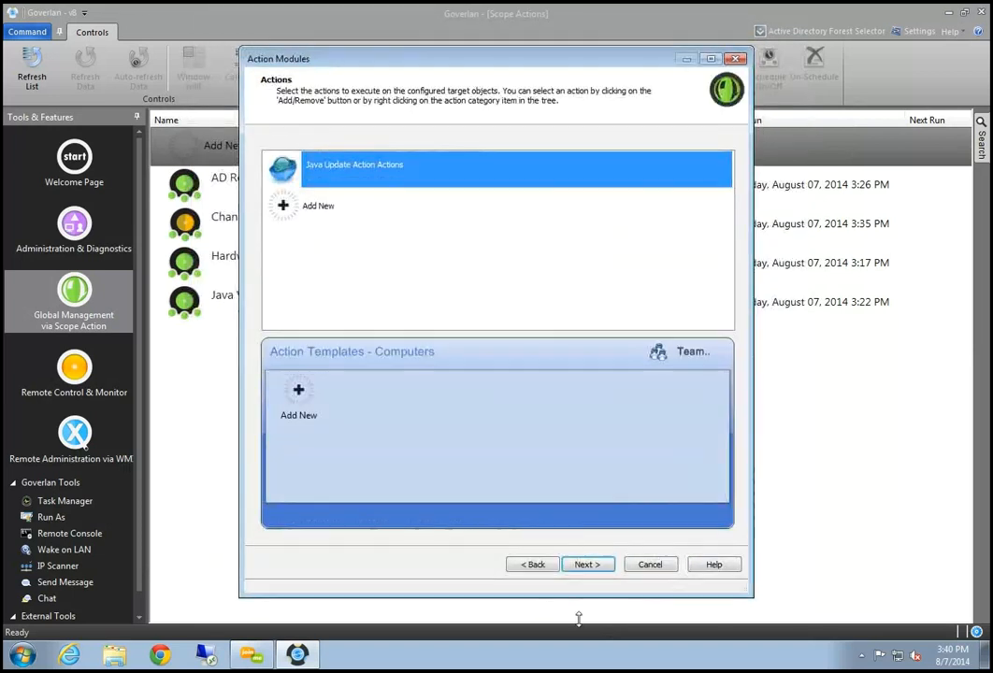
Step: Rename the existing action module as Java Uninstall Action Actions and save it
{"action": "double_click", "coordinate": [339, 169]}
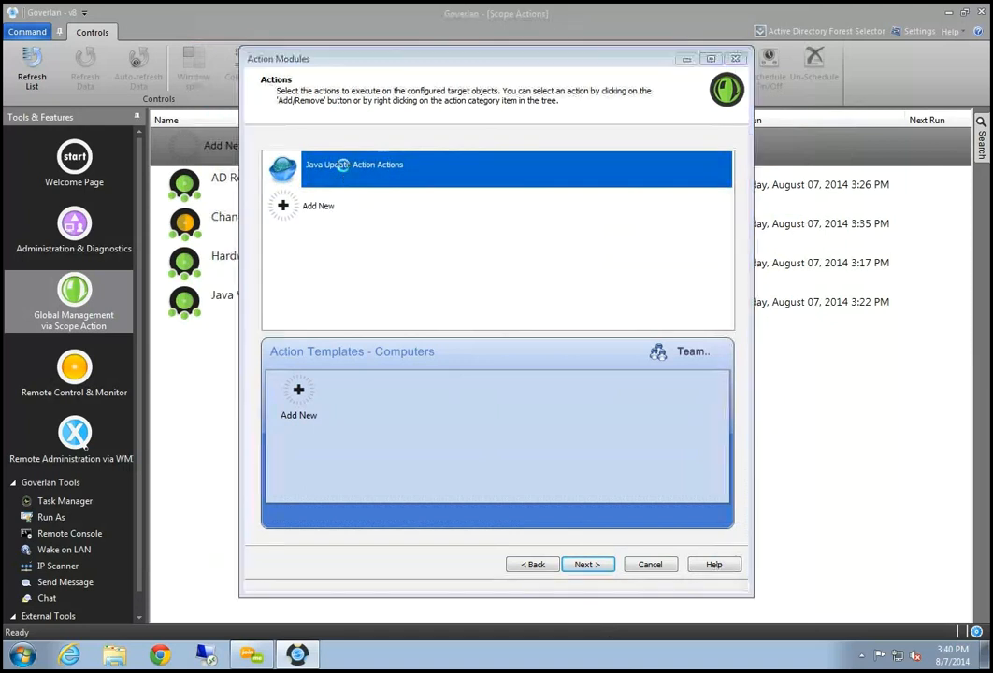
{"action": "left_click", "coordinate": [370, 102]}
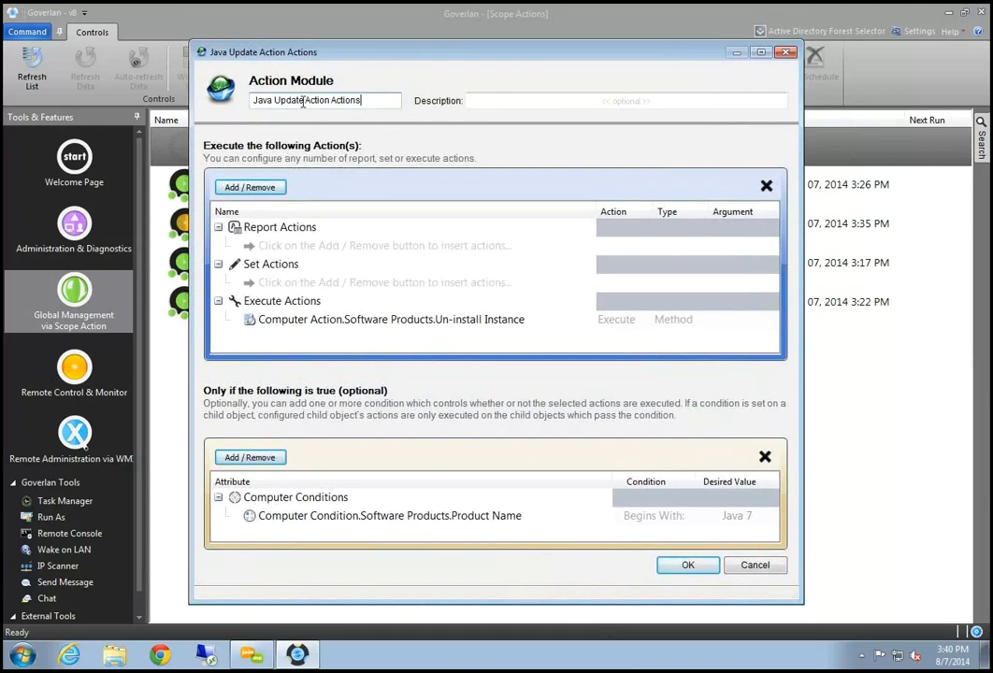
{"action": "double_click", "coordinate": [303, 102]}
{"action": "type", "text": "Uninstall"}
{"action": "left_click", "coordinate": [687, 565]}
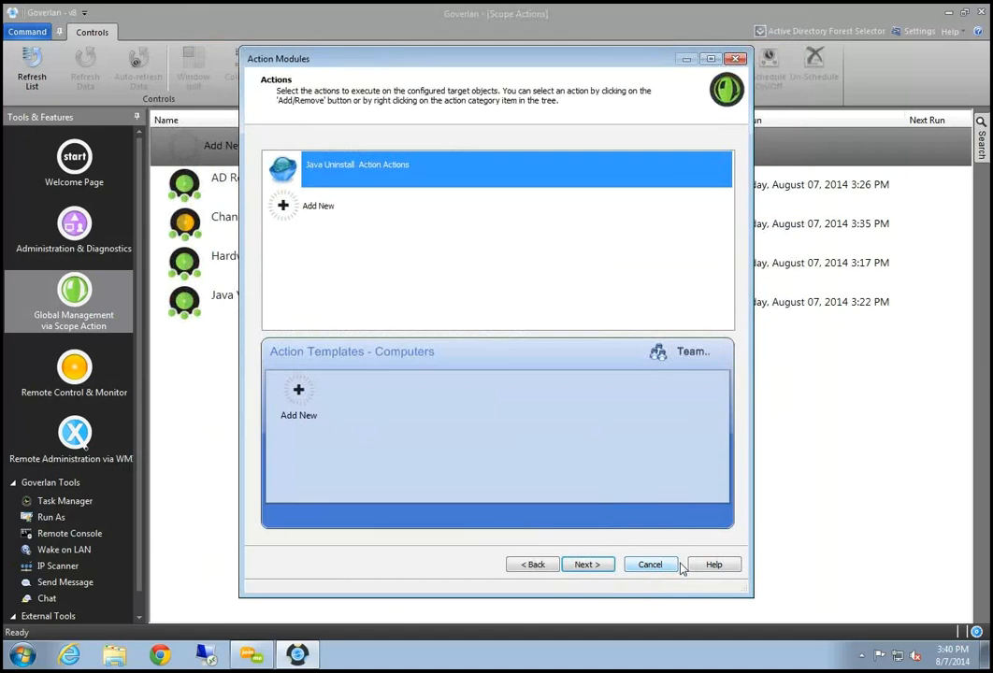
Step: Create a second action module with the Software Products Install Software Package computer action
{"action": "double_click", "coordinate": [313, 205]}
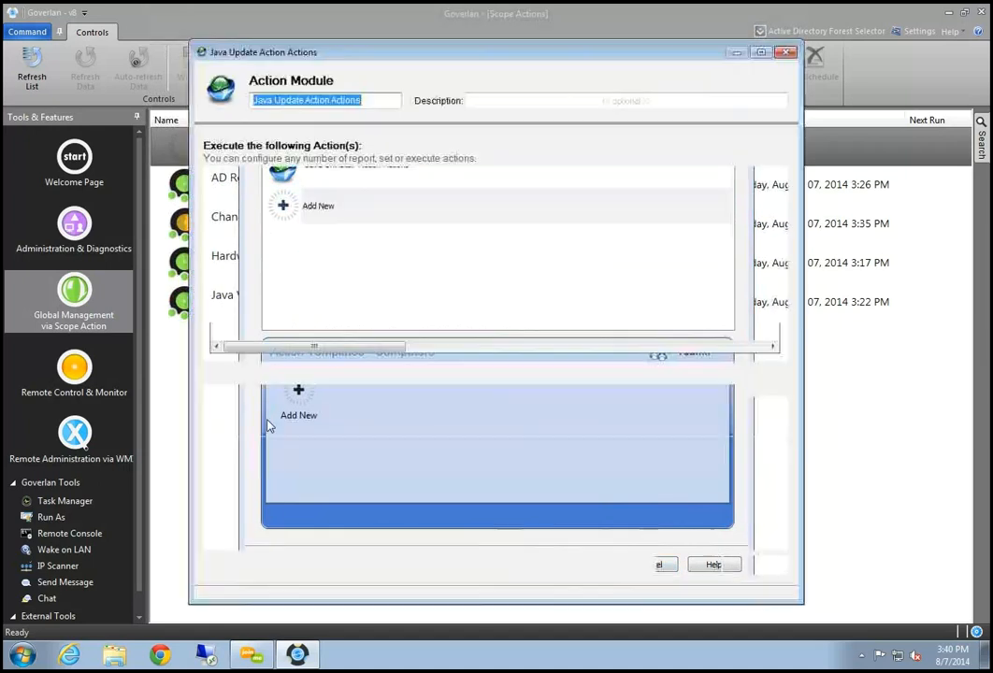
{"action": "left_click", "coordinate": [257, 188]}
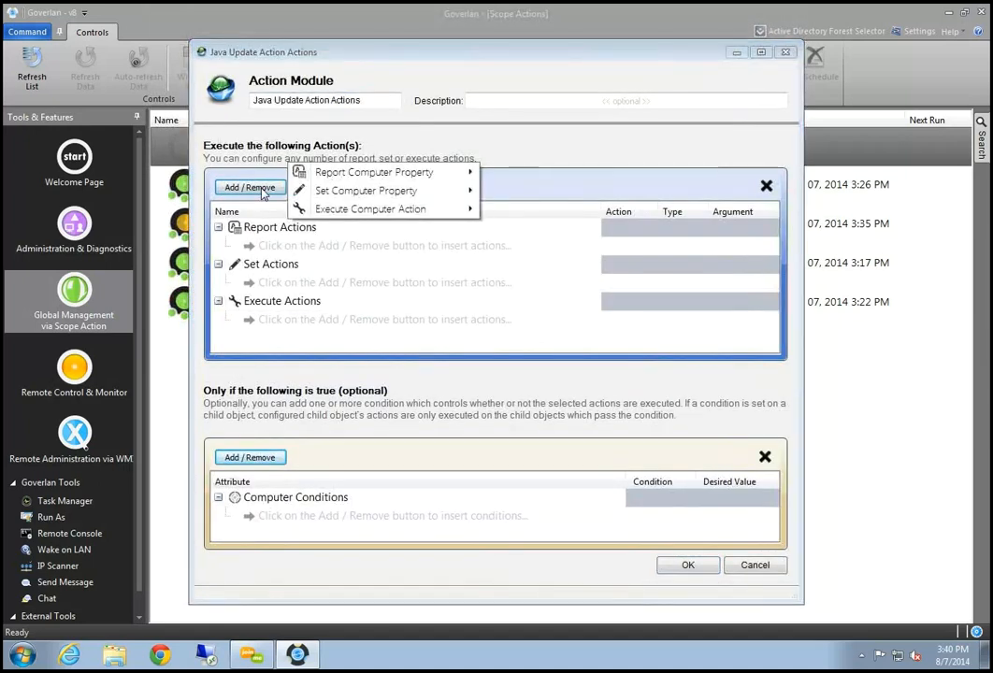
{"action": "mouse_move", "coordinate": [413, 207]}
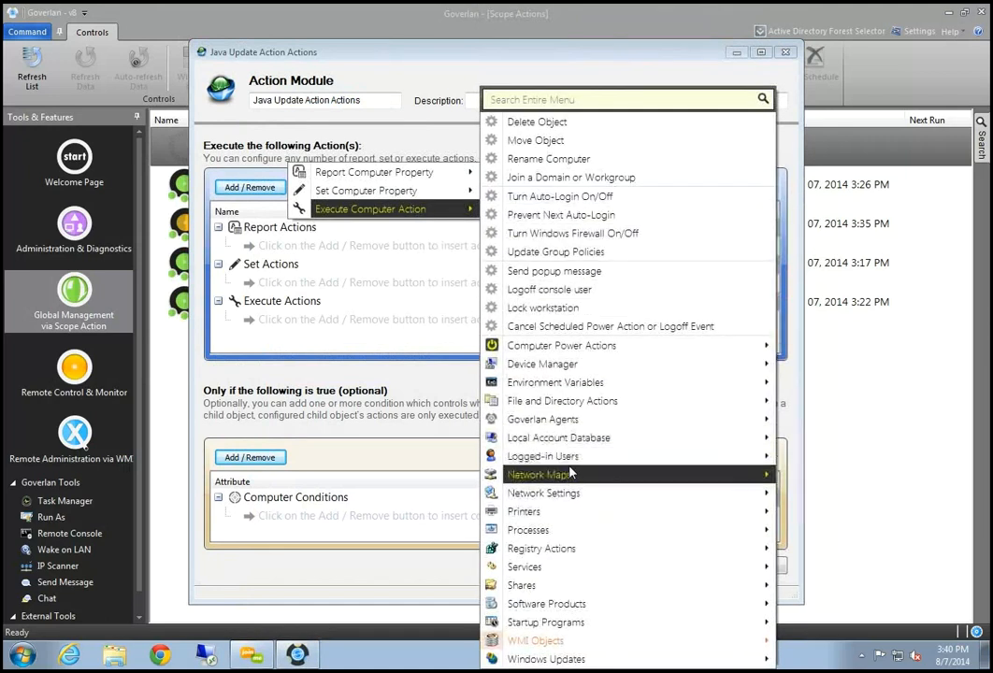
{"action": "mouse_move", "coordinate": [596, 548]}
{"action": "mouse_move", "coordinate": [714, 603]}
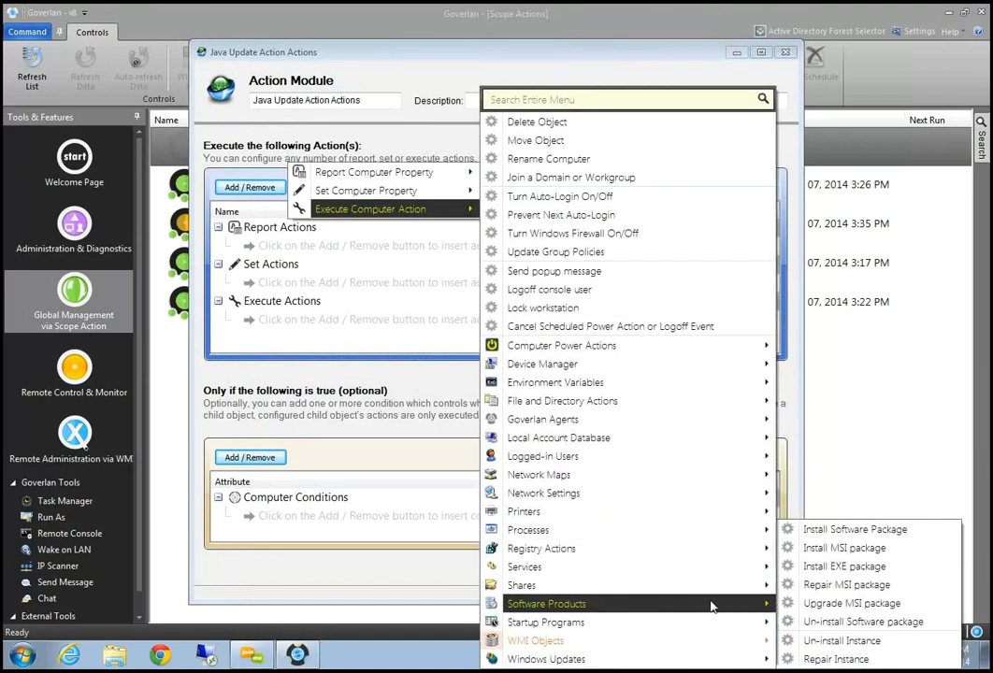
{"action": "left_click", "coordinate": [876, 531]}
{"action": "left_click_drag", "start_coordinate": [603, 125], "coordinate": [515, 147]}
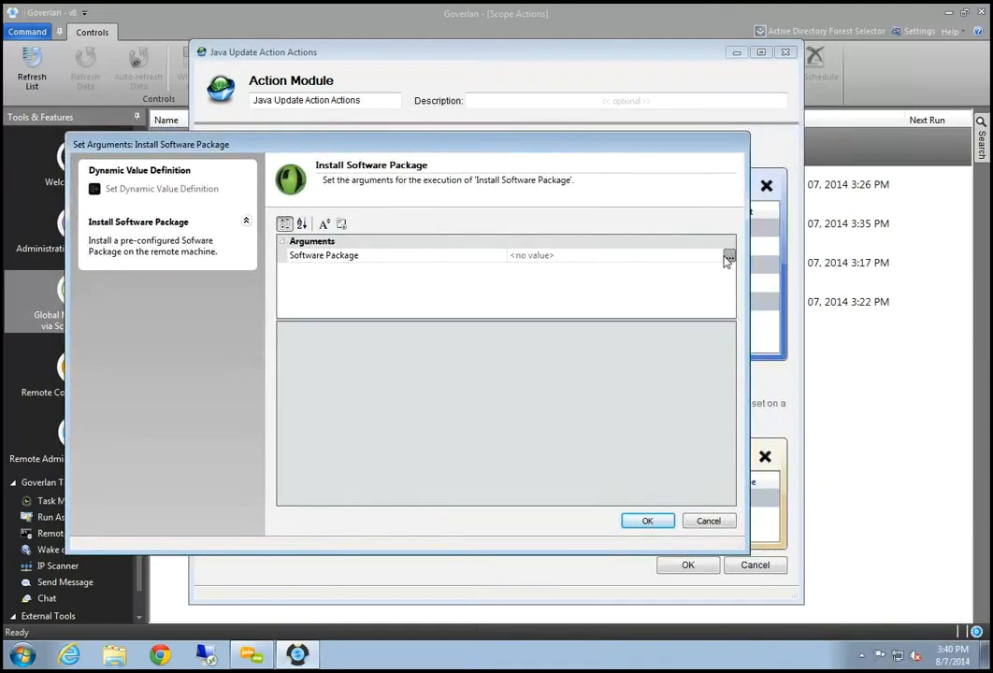
Step: Choose Java 7 Update 67 as the software package for the install action
{"action": "left_click", "coordinate": [728, 257]}
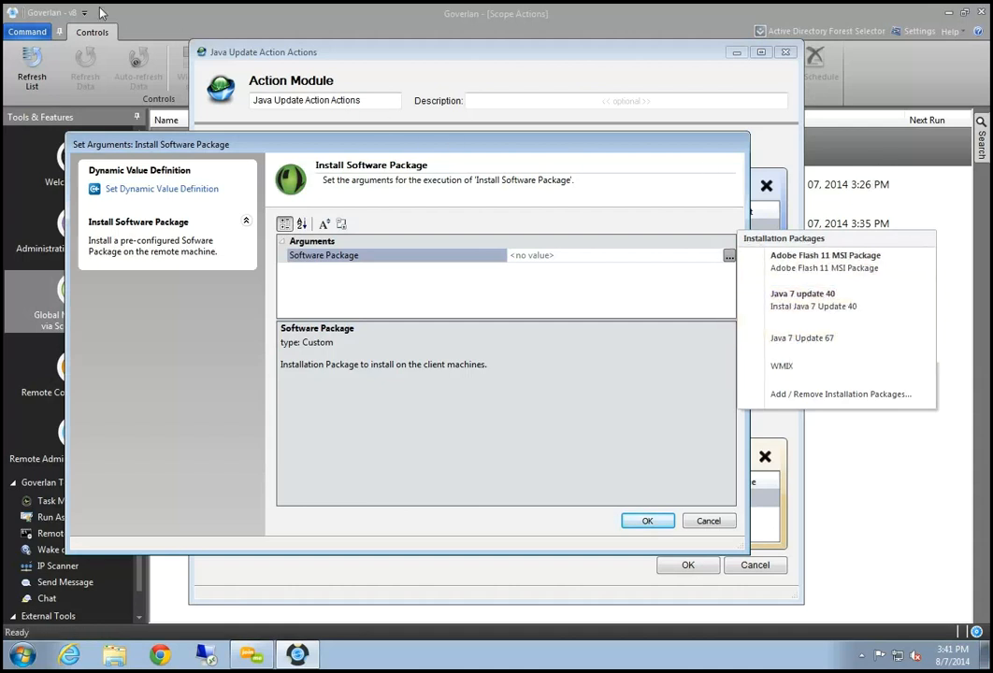
{"action": "left_click", "coordinate": [728, 255]}
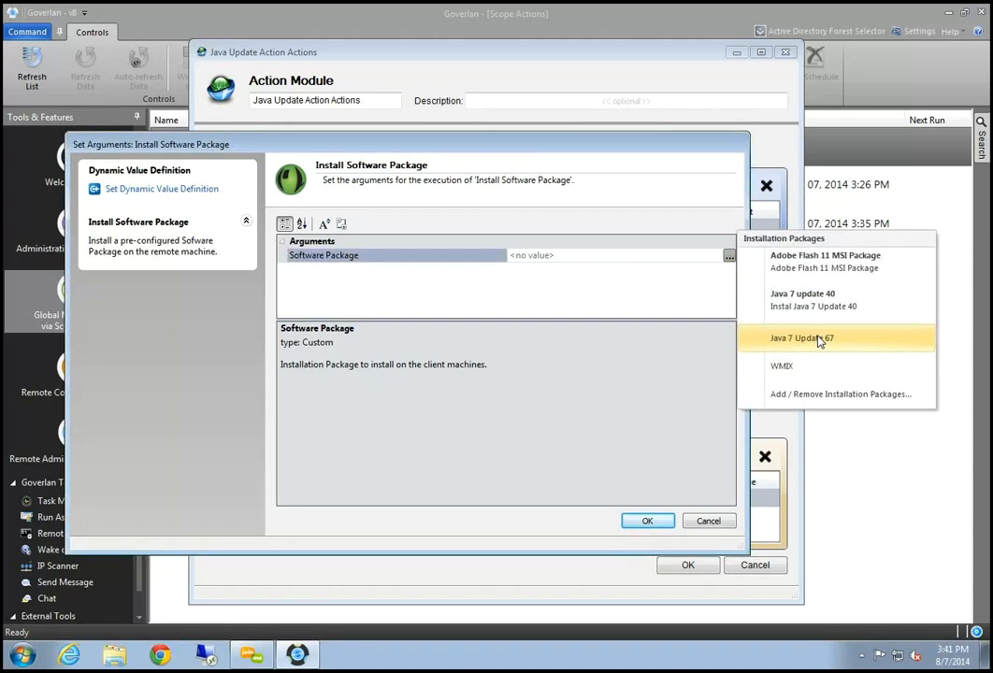
{"action": "left_click", "coordinate": [819, 340]}
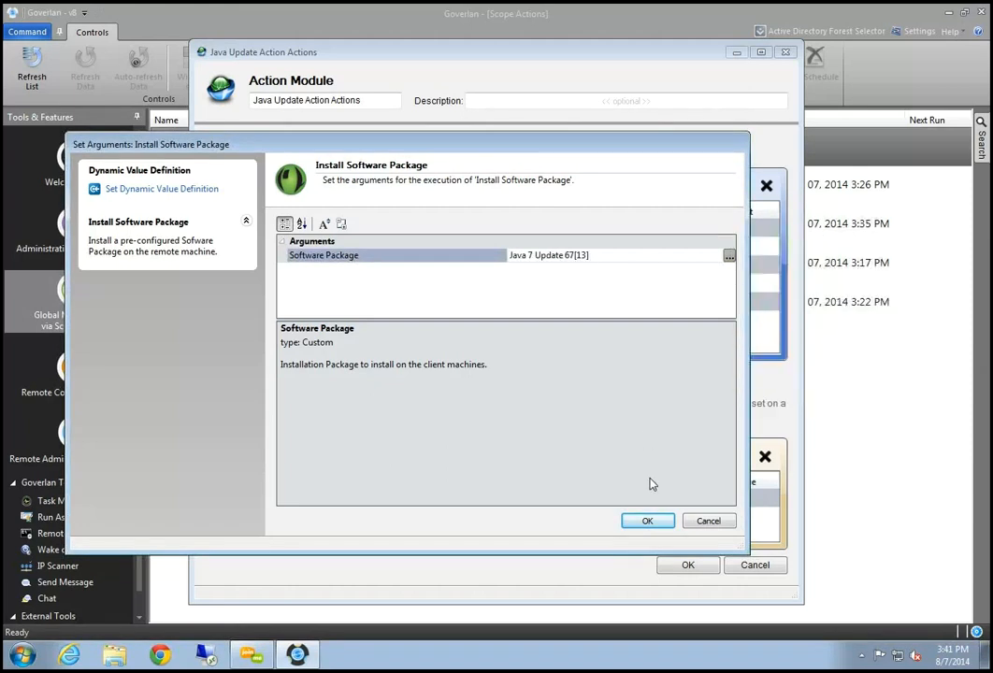
{"action": "left_click", "coordinate": [647, 520]}
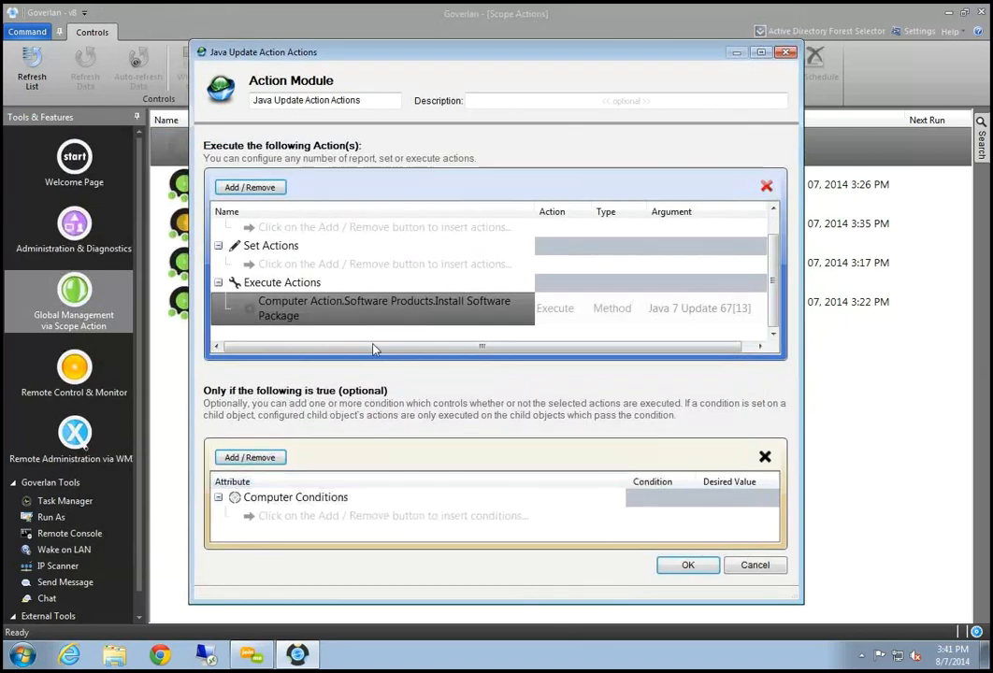
{"action": "left_click", "coordinate": [516, 313]}
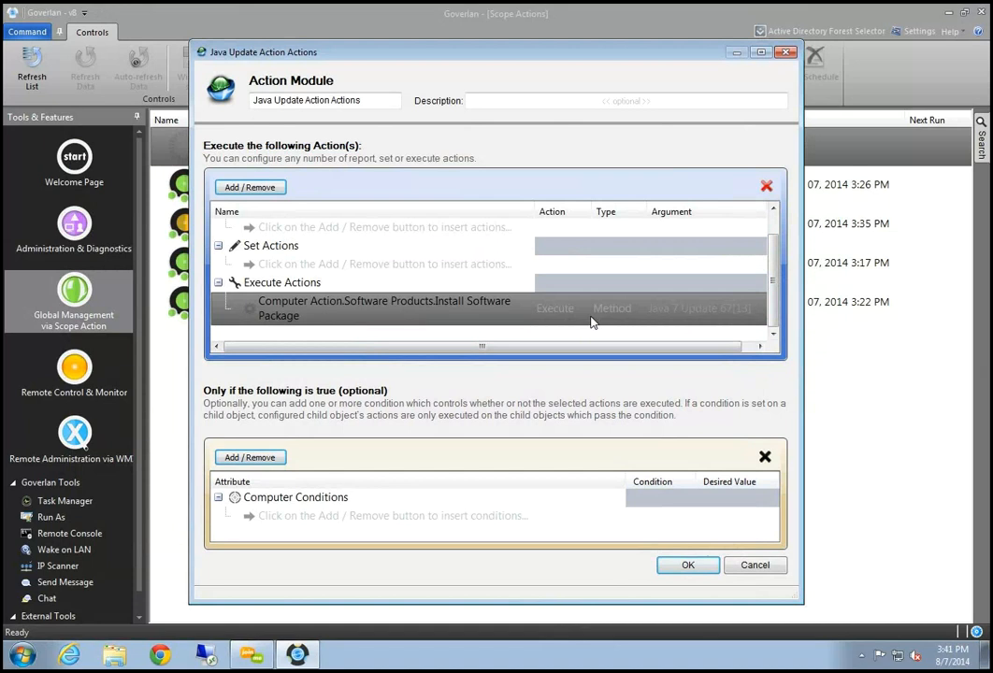
{"action": "left_click", "coordinate": [262, 461]}
{"action": "mouse_move", "coordinate": [374, 464]}
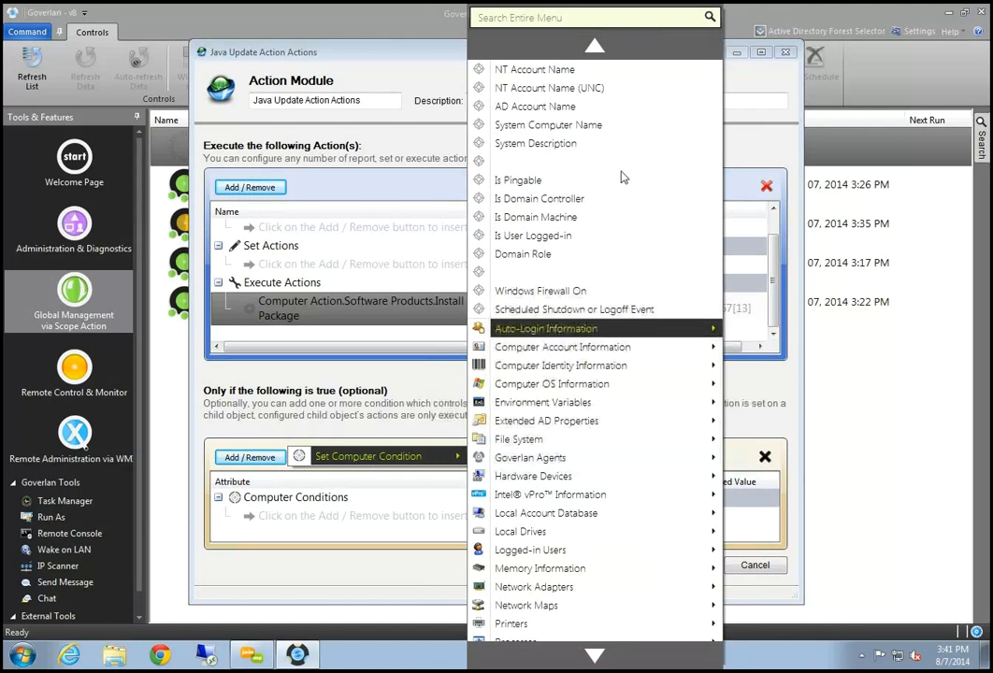
{"action": "left_click", "coordinate": [366, 597]}
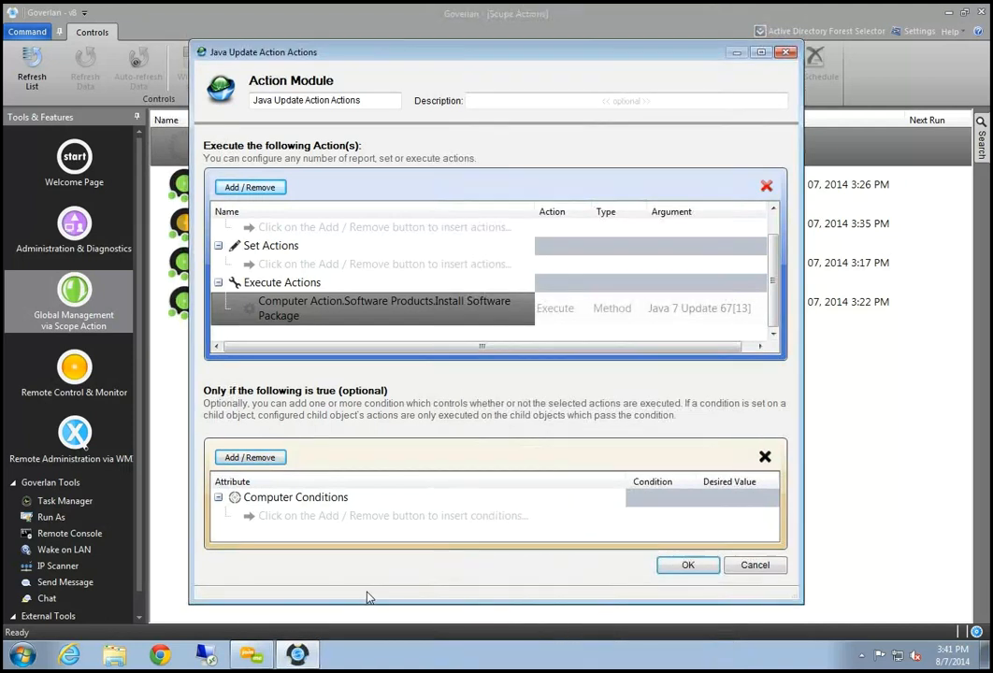
Step: Save the Java update action module without adding any condition
{"action": "left_click", "coordinate": [684, 566]}
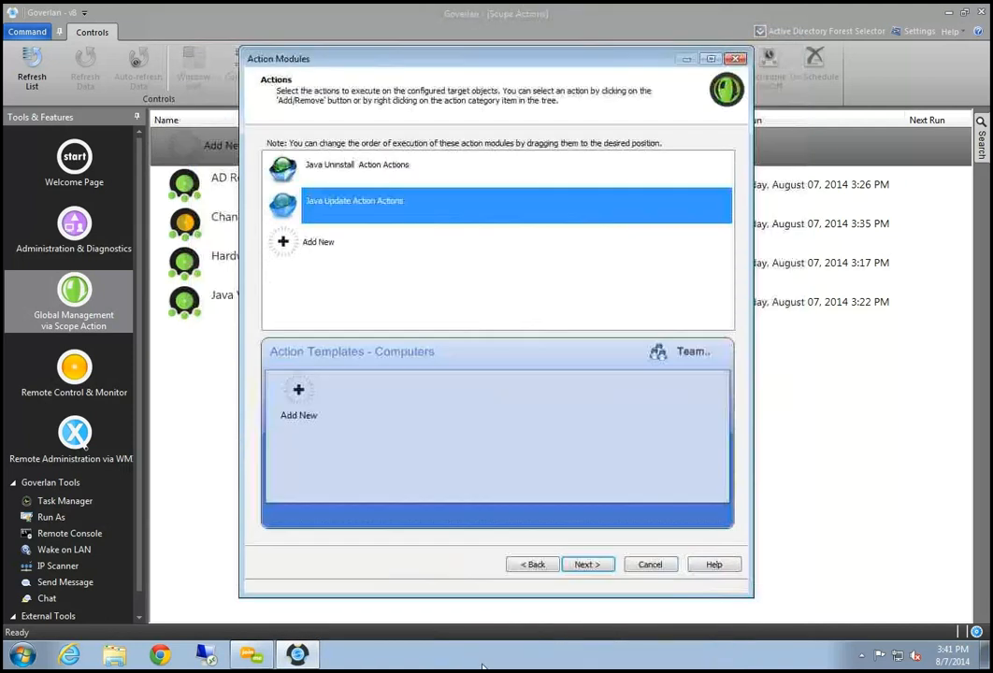
Step: Examine the execution order of the Java uninstall and Java update action modules
{"action": "left_click", "coordinate": [363, 180]}
{"action": "left_click", "coordinate": [364, 207]}
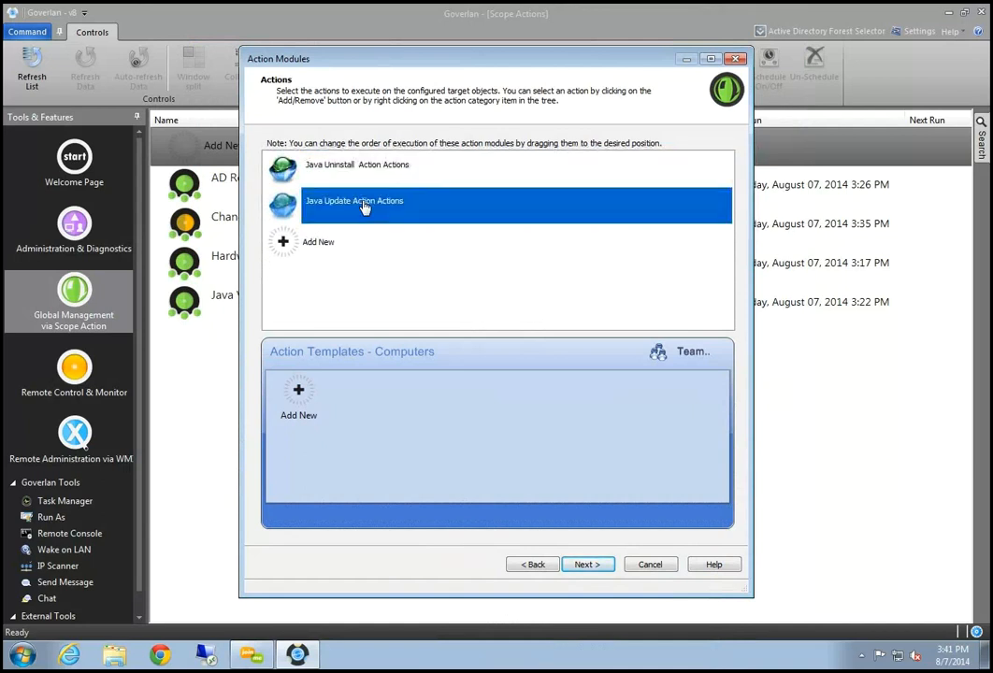
{"action": "mouse_move", "coordinate": [364, 207]}
{"action": "left_mouse_down"}
{"action": "mouse_move", "coordinate": [354, 167]}
{"action": "mouse_move", "coordinate": [370, 218]}
{"action": "left_mouse_up"}
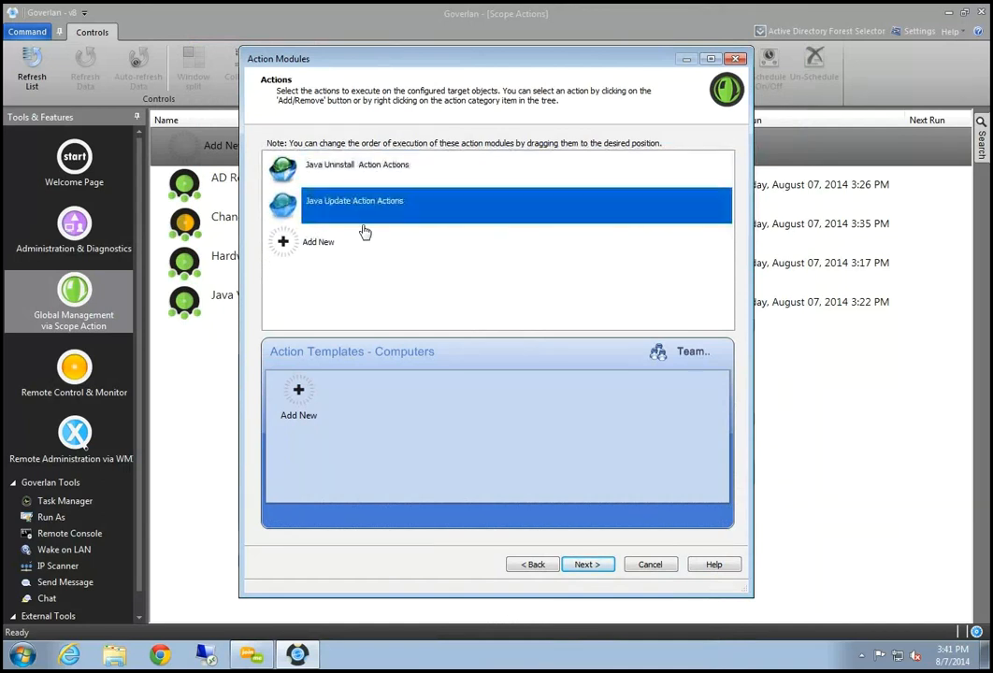
{"action": "left_click", "coordinate": [421, 182]}
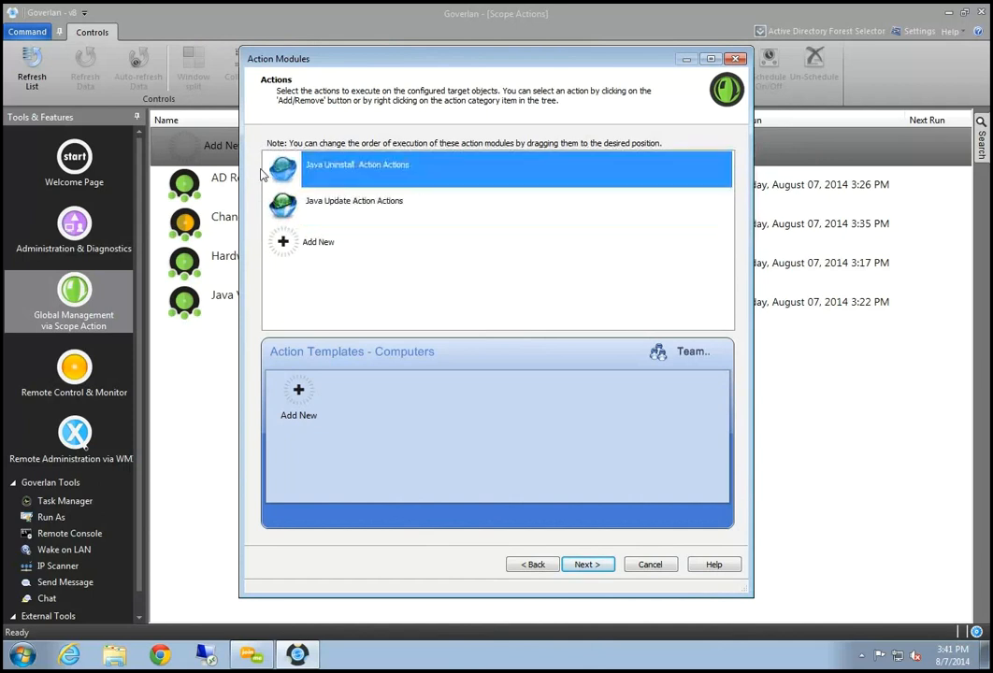
{"action": "left_click", "coordinate": [347, 203]}
{"action": "left_click", "coordinate": [347, 168]}
{"action": "left_click", "coordinate": [345, 203]}
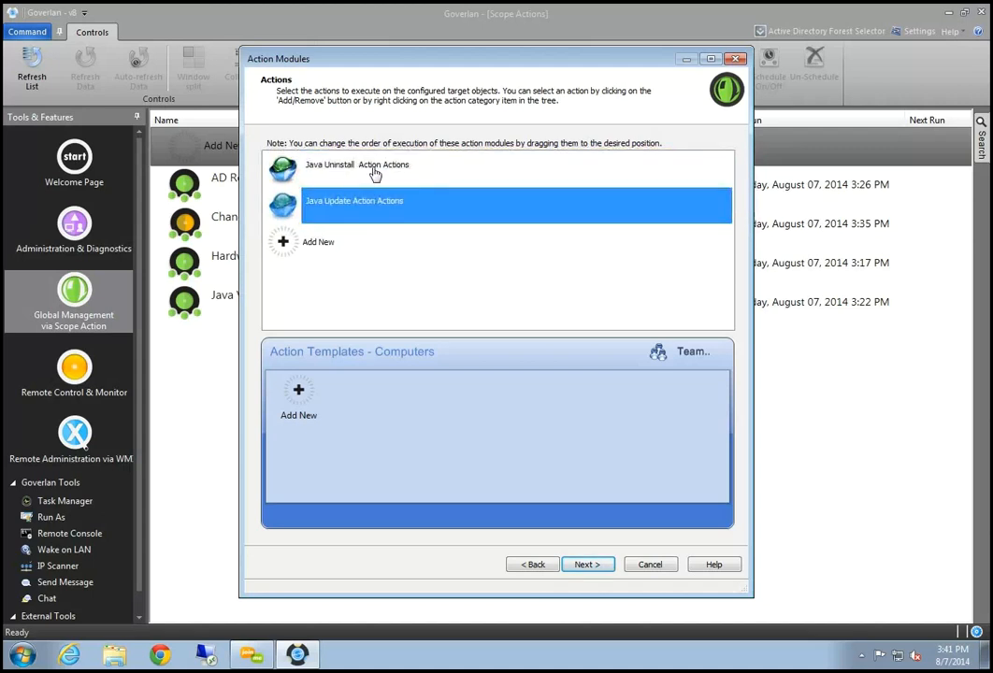
{"action": "left_click", "coordinate": [344, 170]}
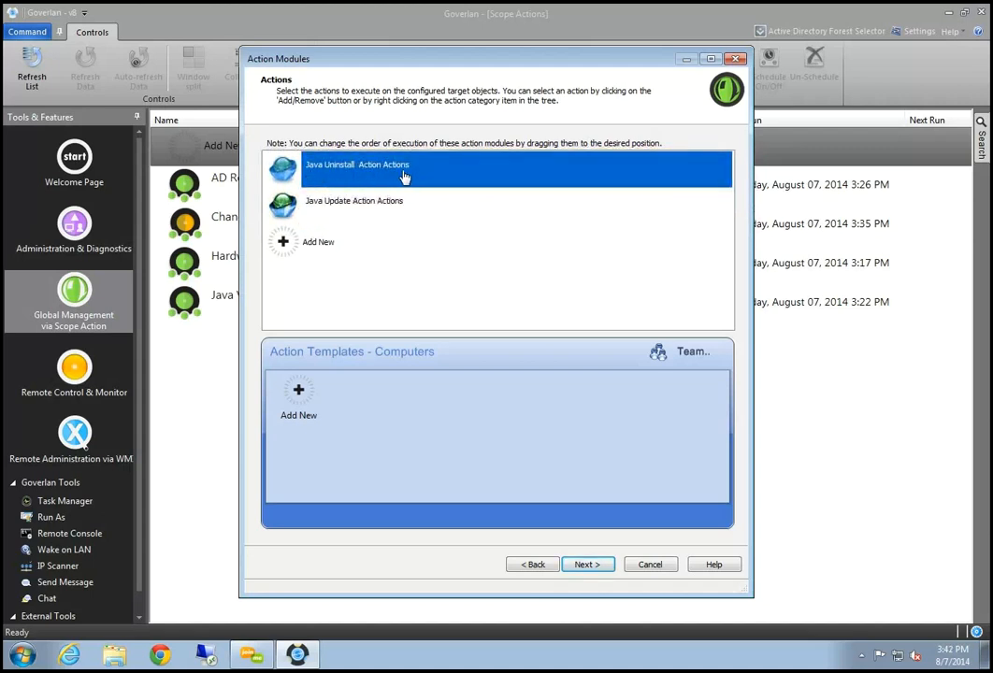
{"action": "left_click", "coordinate": [383, 206]}
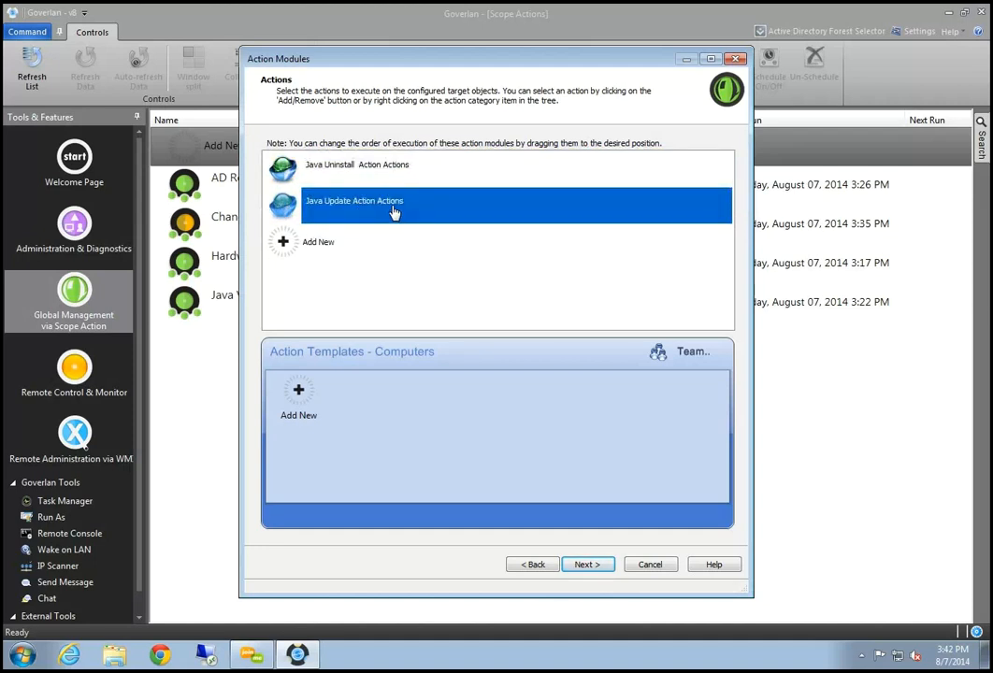
Step: Set the follow-up of the immediate run to Do nothing and finish the wizard to execute the Java Update Action
{"action": "left_click", "coordinate": [577, 563]}
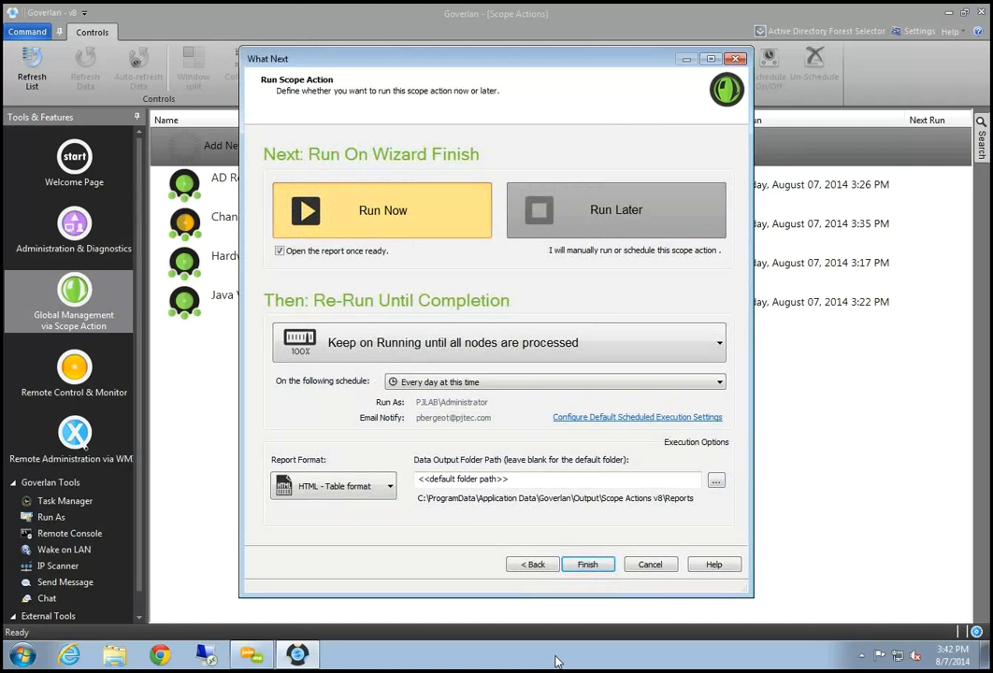
{"action": "left_click", "coordinate": [582, 352]}
{"action": "left_click", "coordinate": [383, 453]}
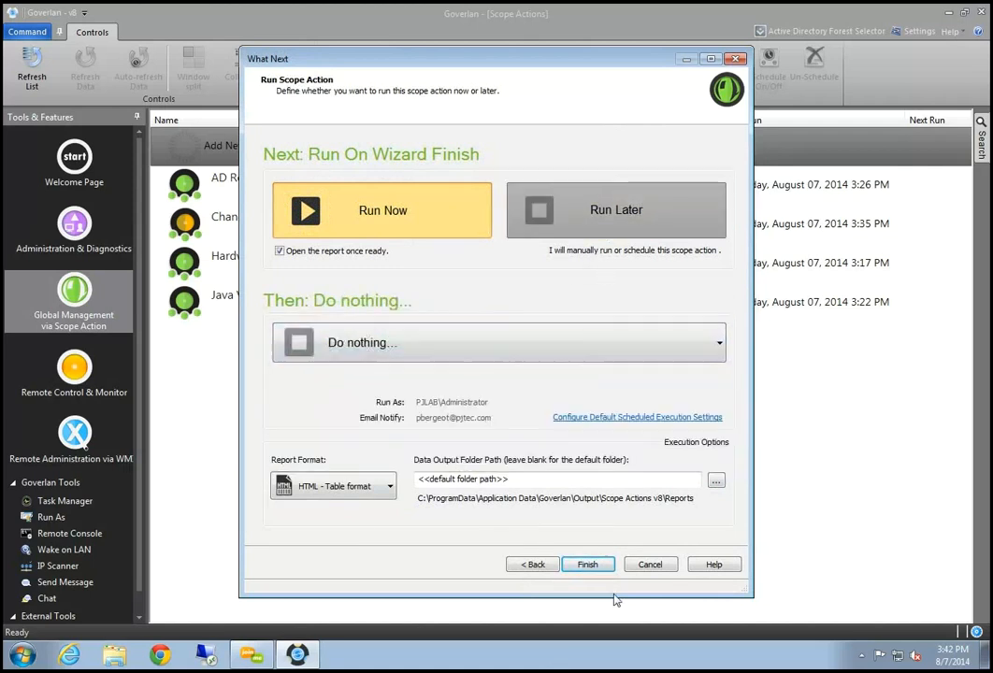
{"action": "left_click", "coordinate": [589, 564]}
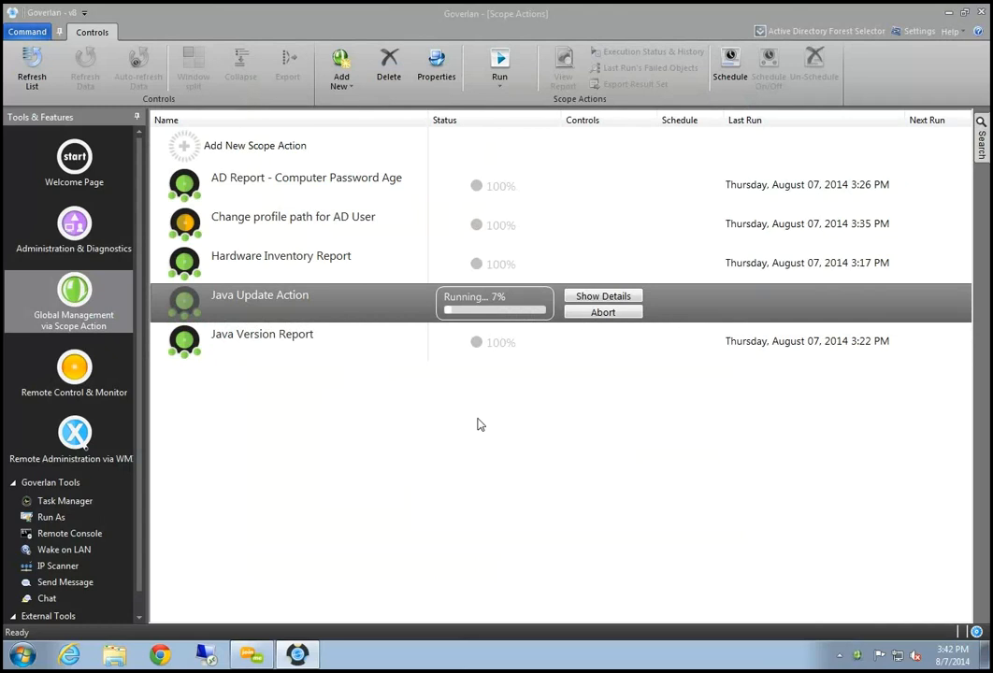
Step: Open the execution details of the running Java Update Action and select the node with errors
{"action": "left_click", "coordinate": [606, 296]}
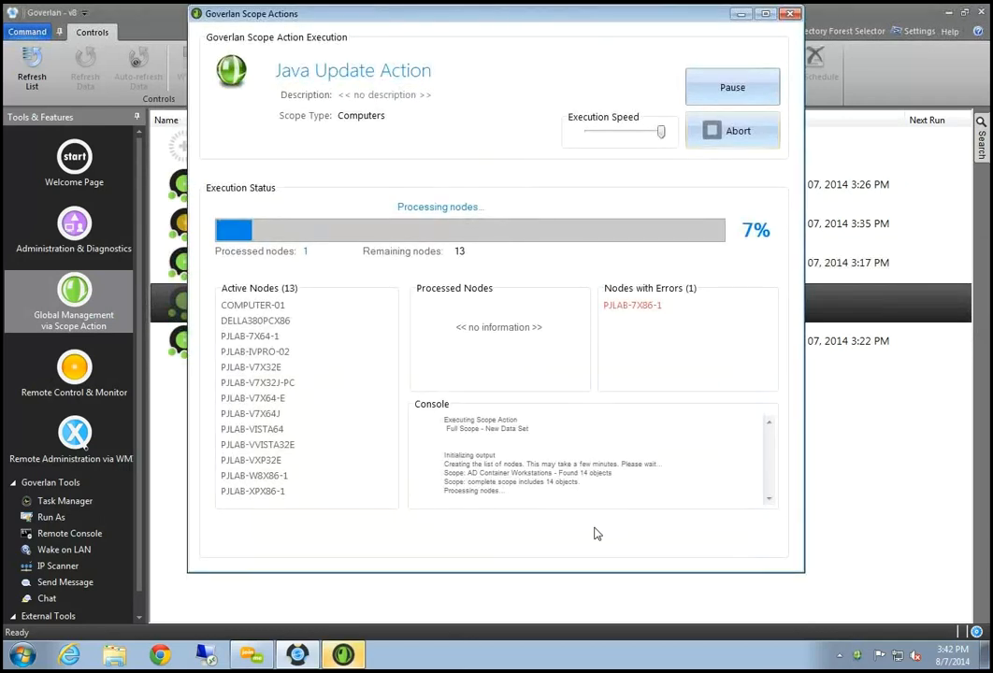
{"action": "left_click", "coordinate": [645, 306]}
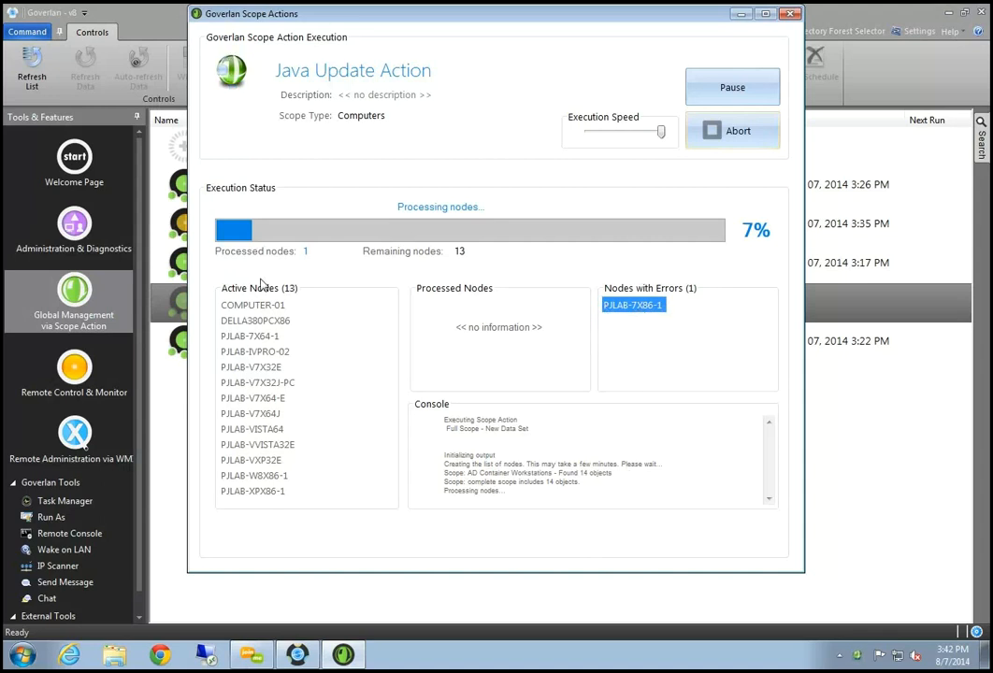
Step: Check the processed nodes of the running Java Update Action, abort the run and close its execution window
{"action": "left_click_drag", "start_coordinate": [506, 492], "coordinate": [457, 484]}
{"action": "left_click", "coordinate": [519, 494]}
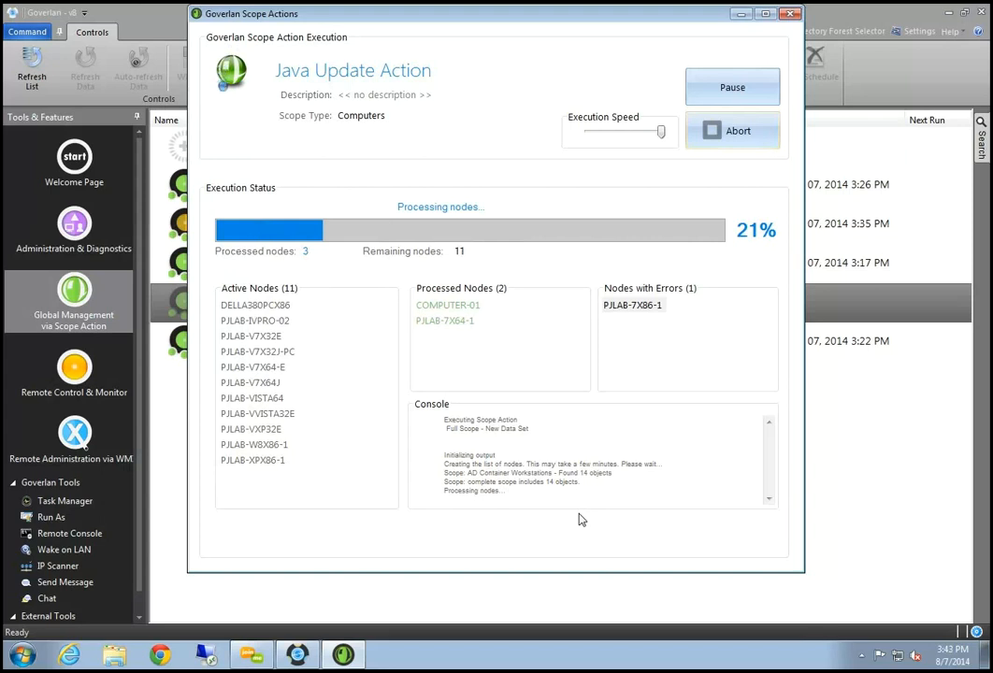
{"action": "left_click", "coordinate": [449, 306]}
{"action": "left_click", "coordinate": [454, 321]}
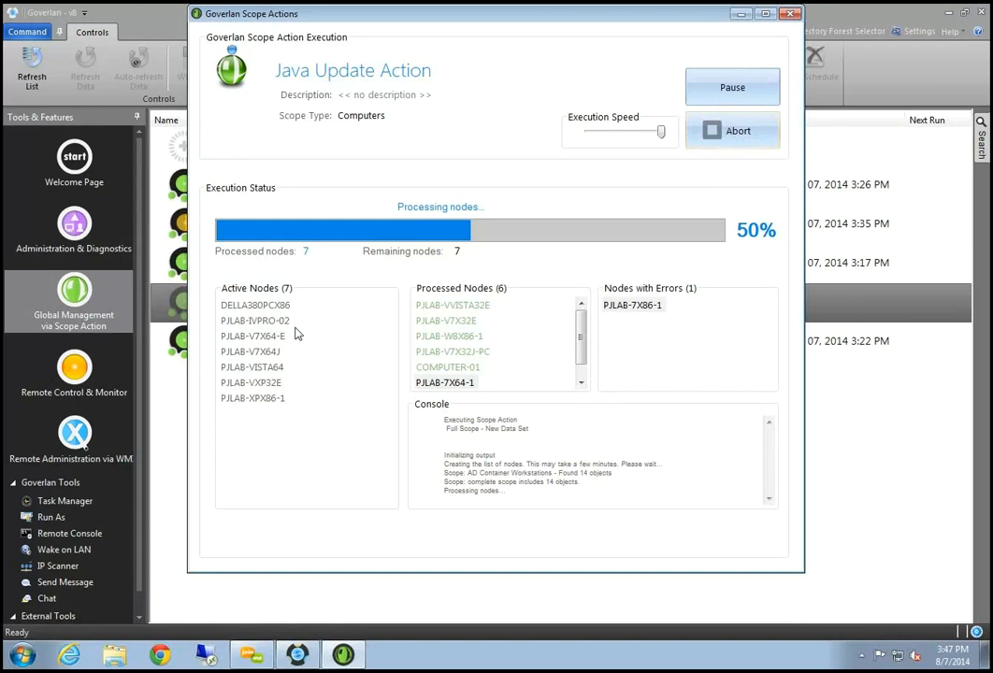
{"action": "left_click", "coordinate": [735, 134]}
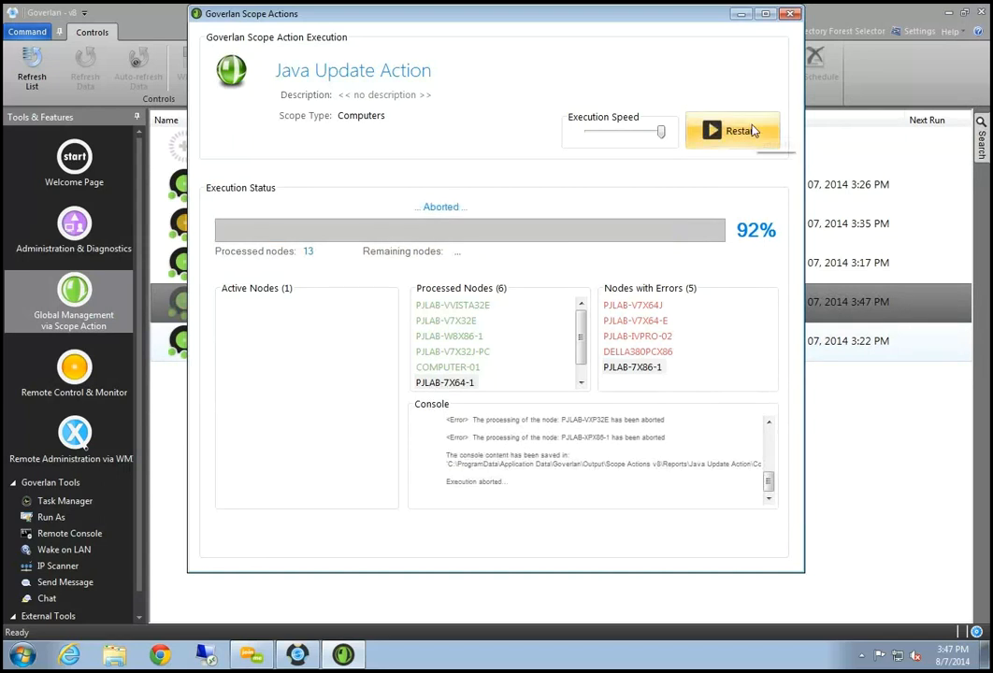
{"action": "left_click", "coordinate": [790, 15]}
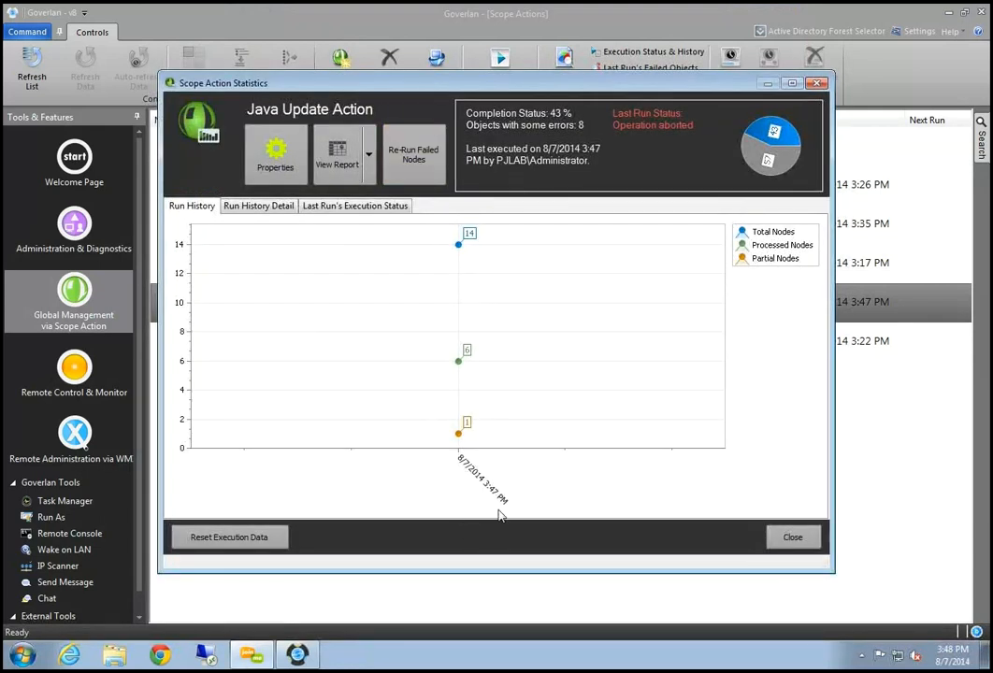
Step: Review the Java Update Action's run history details and the error information of the failed computer nodes in the last run
{"action": "left_click", "coordinate": [258, 206]}
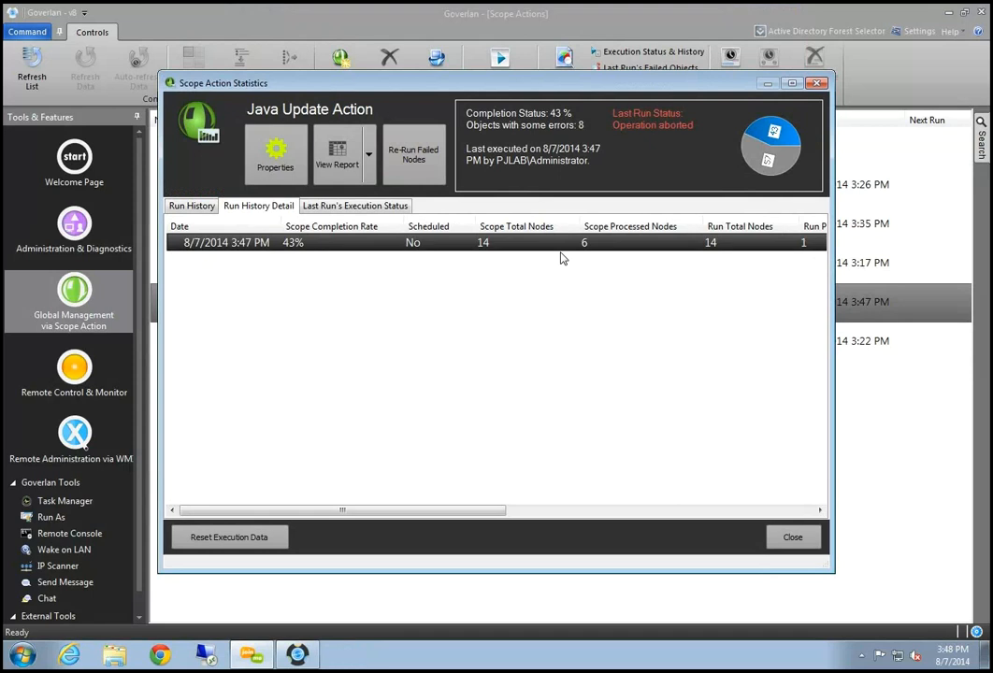
{"action": "left_click", "coordinate": [355, 205]}
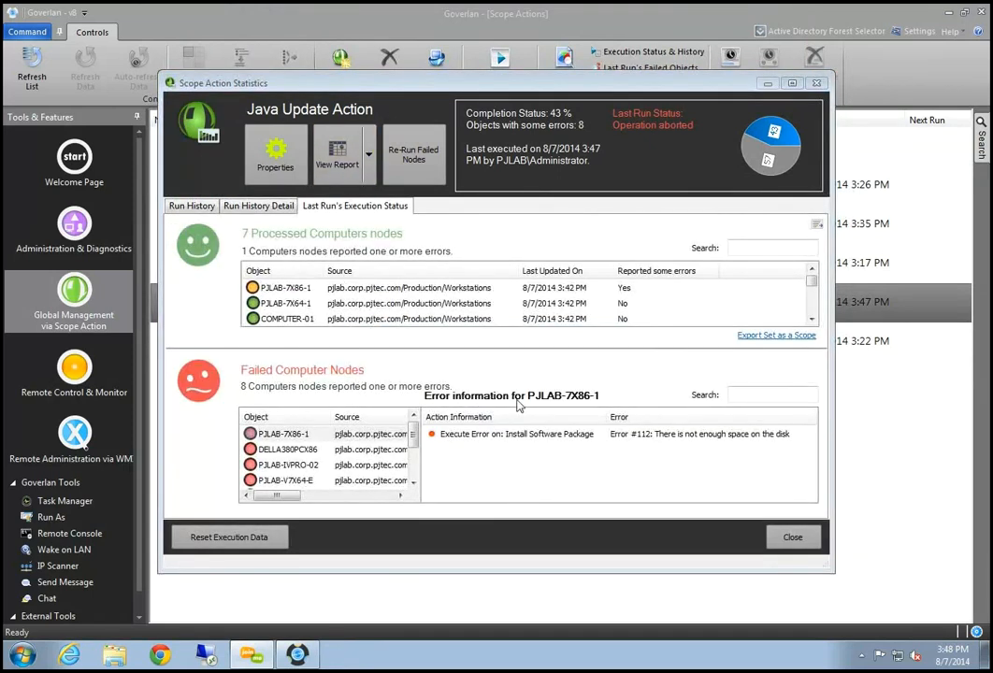
{"action": "left_click", "coordinate": [325, 438]}
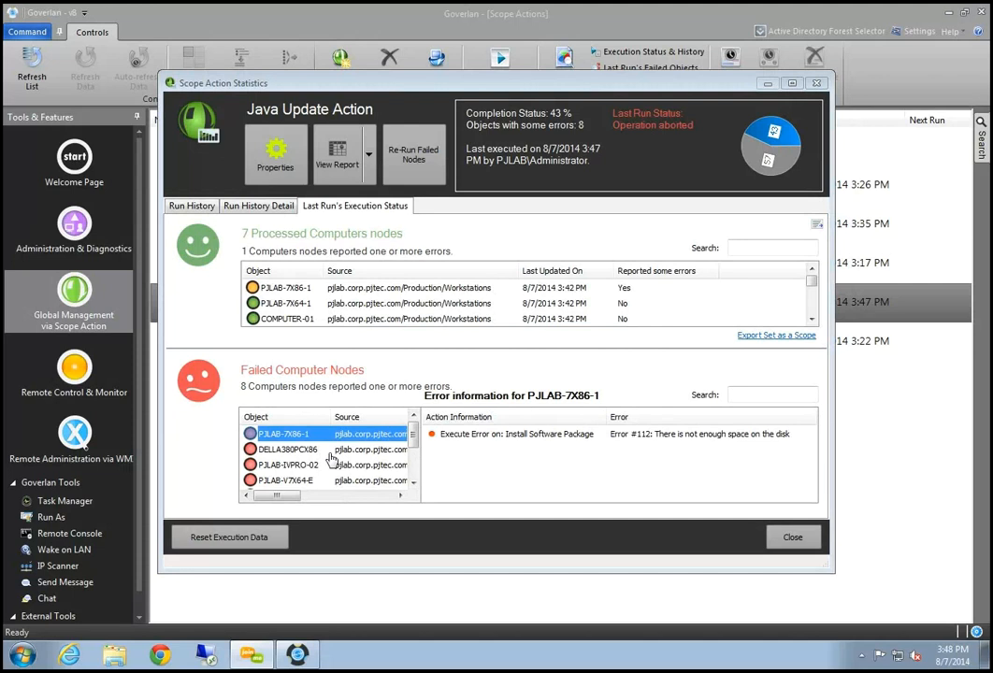
{"action": "left_click", "coordinate": [500, 437]}
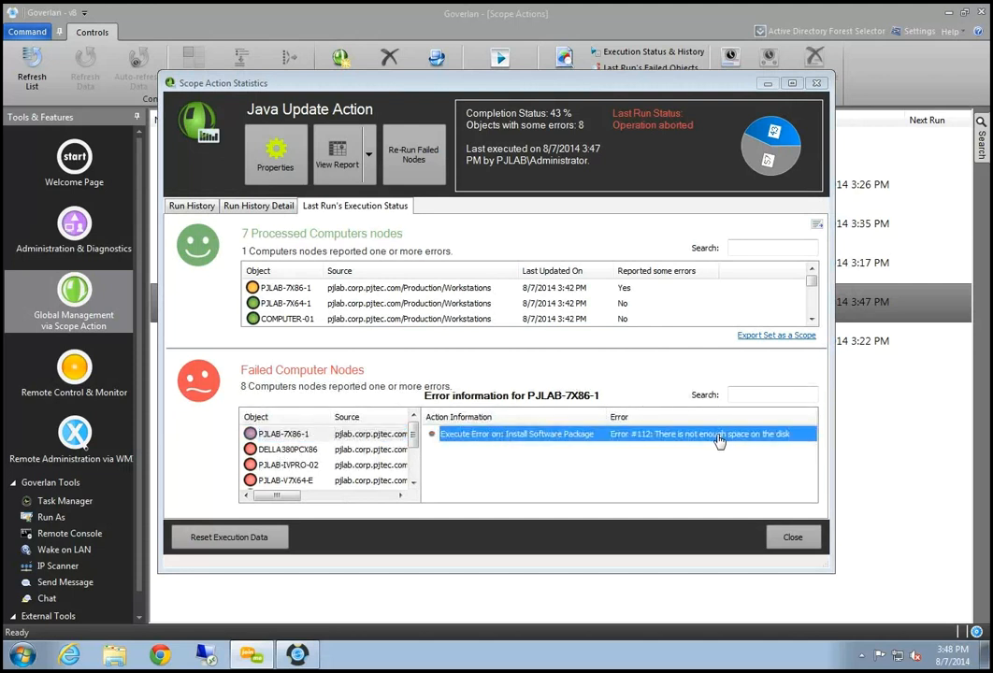
{"action": "left_click", "coordinate": [301, 450]}
{"action": "scroll", "coordinate": [301, 456], "scroll_direction": "down", "scroll_amount": 2}
{"action": "left_click", "coordinate": [303, 453]}
{"action": "left_click", "coordinate": [297, 467]}
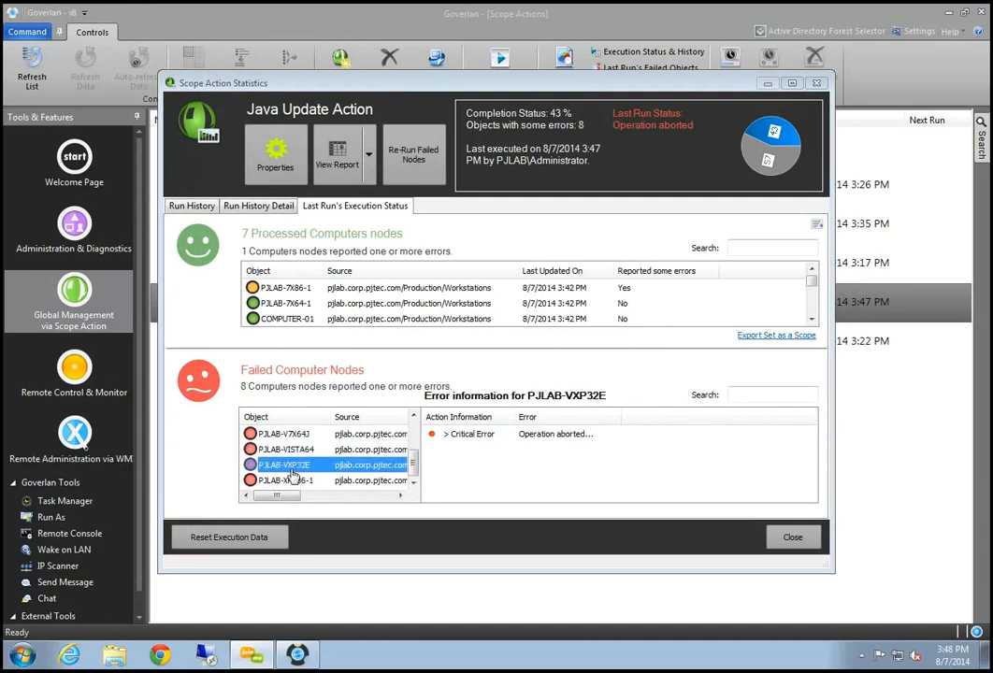
Step: Look through the processed computer nodes, export the set as a scope template and close the Java Update Action statistics
{"action": "left_click", "coordinate": [292, 304]}
{"action": "scroll", "coordinate": [291, 306], "scroll_direction": "down", "scroll_amount": 2}
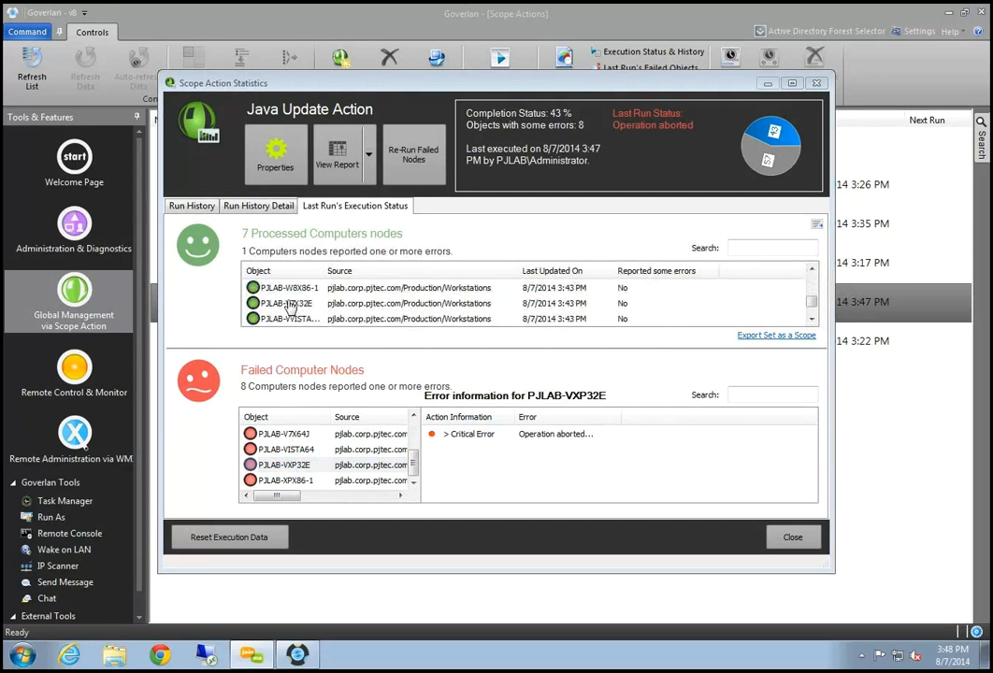
{"action": "scroll", "coordinate": [291, 305], "scroll_direction": "up", "scroll_amount": 2}
{"action": "left_click", "coordinate": [293, 289]}
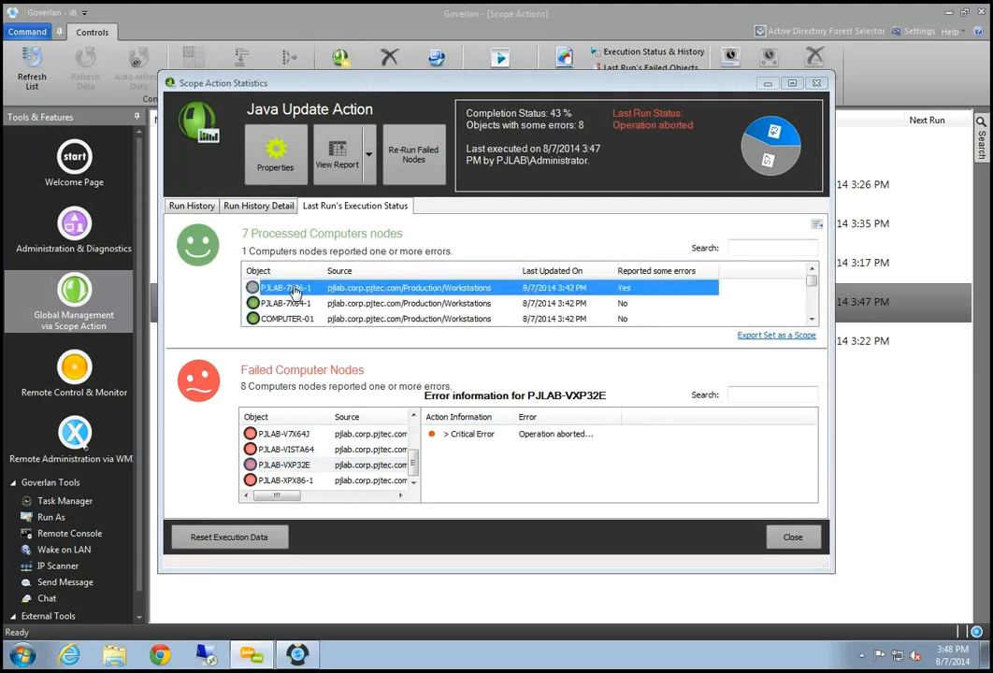
{"action": "left_click", "coordinate": [772, 335]}
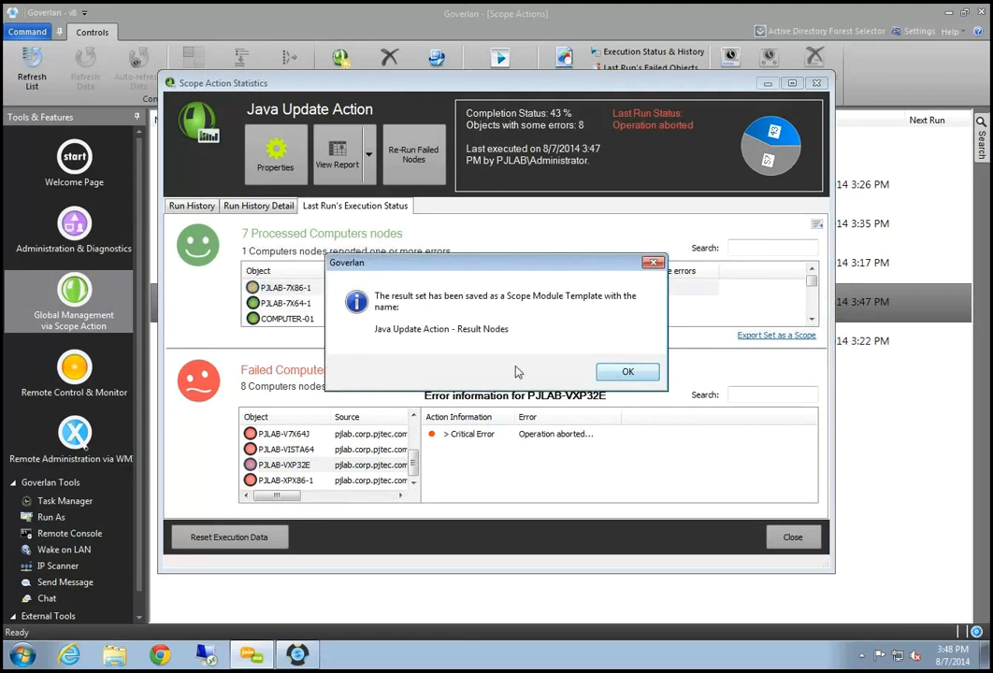
{"action": "left_click", "coordinate": [634, 371]}
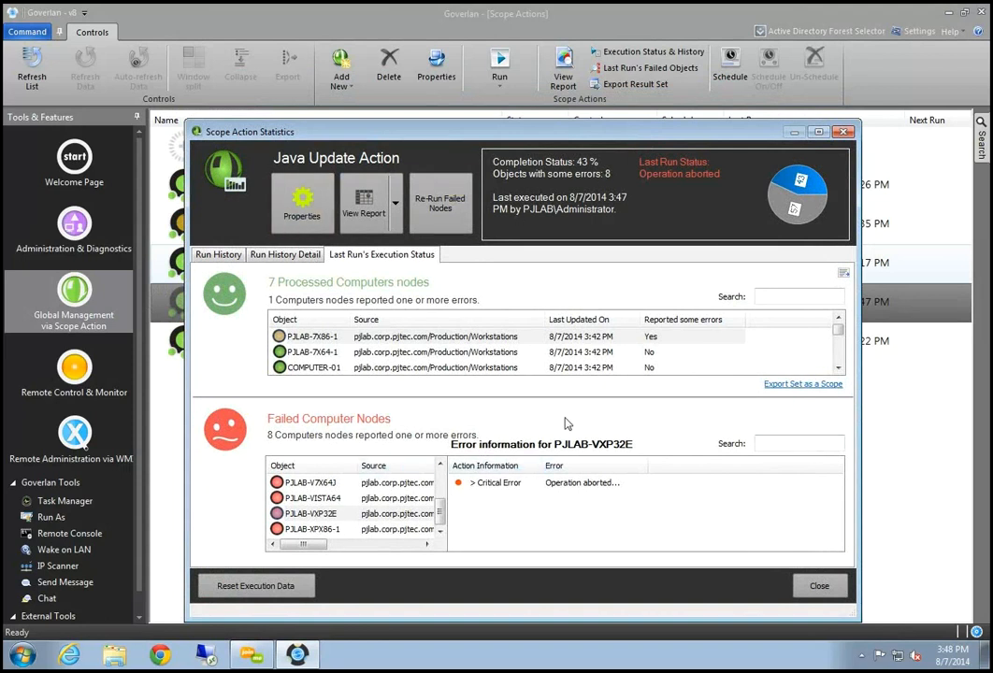
{"action": "left_click_drag", "start_coordinate": [640, 138], "coordinate": [646, 137]}
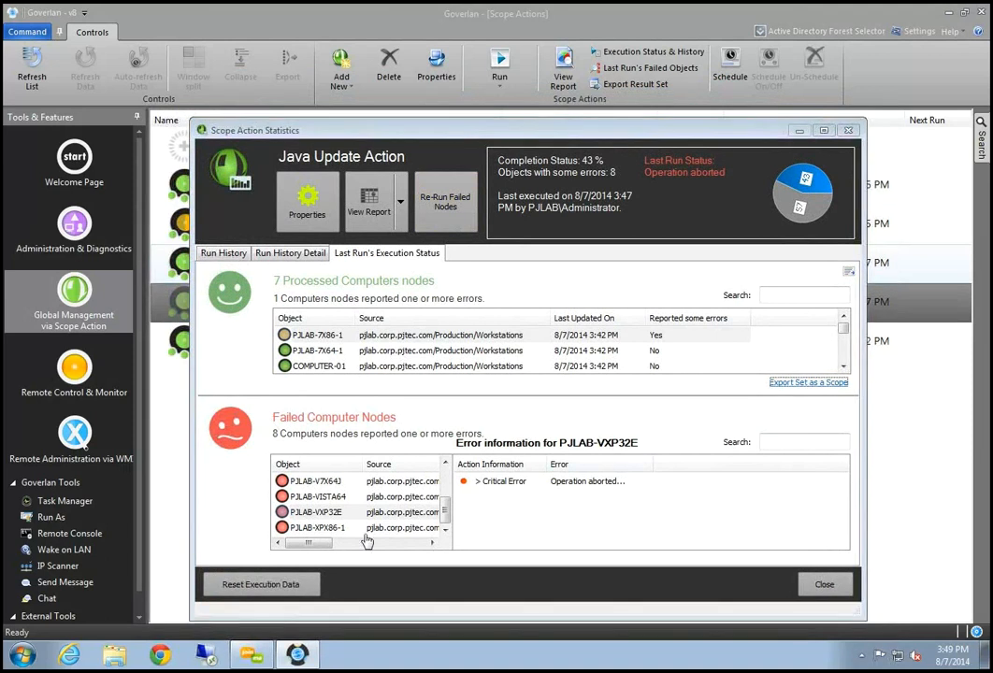
{"action": "left_click_drag", "start_coordinate": [669, 133], "coordinate": [607, 142]}
{"action": "left_click", "coordinate": [786, 140]}
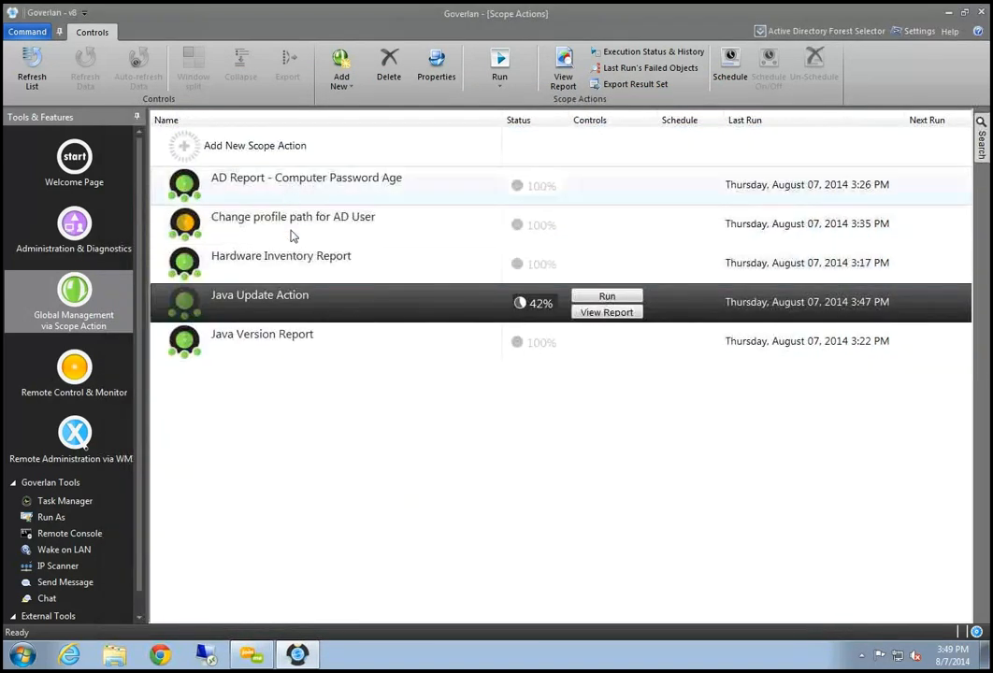
Step: View the existing Java Version Report, examine the Java product versions listed per workstation and close the report
{"action": "left_click", "coordinate": [291, 338]}
{"action": "right_click", "coordinate": [290, 335]}
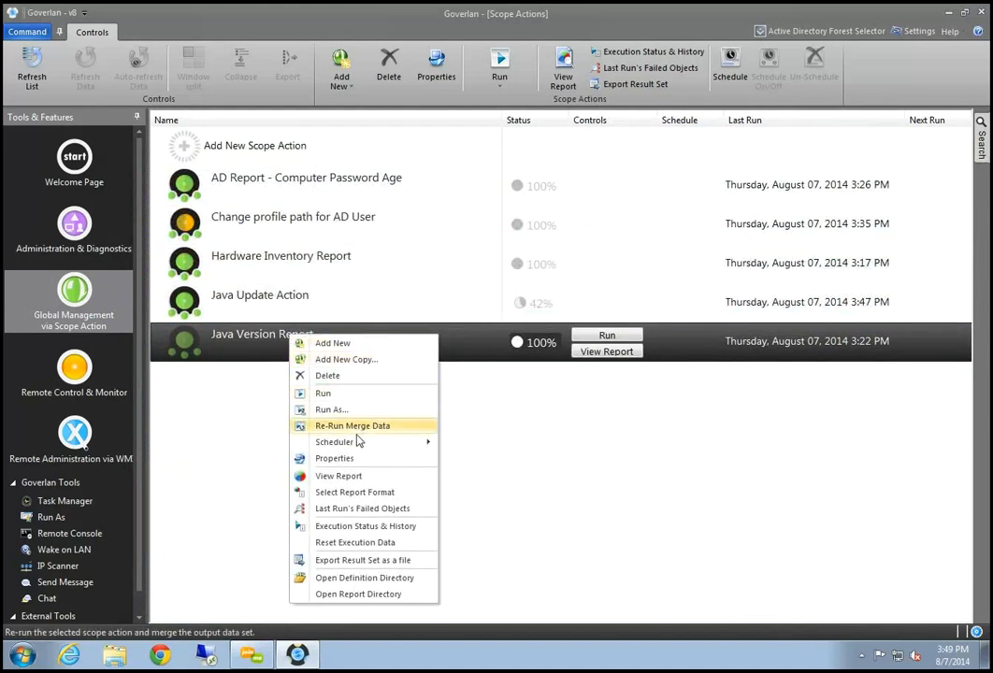
{"action": "left_click", "coordinate": [323, 478]}
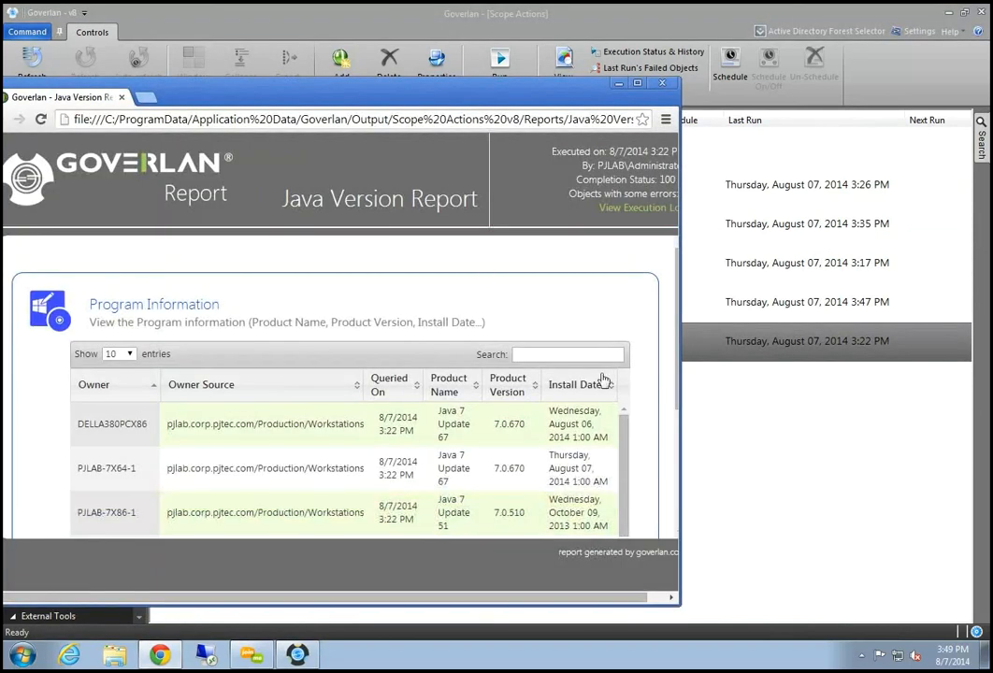
{"action": "scroll", "coordinate": [677, 318], "scroll_direction": "down", "scroll_amount": 3}
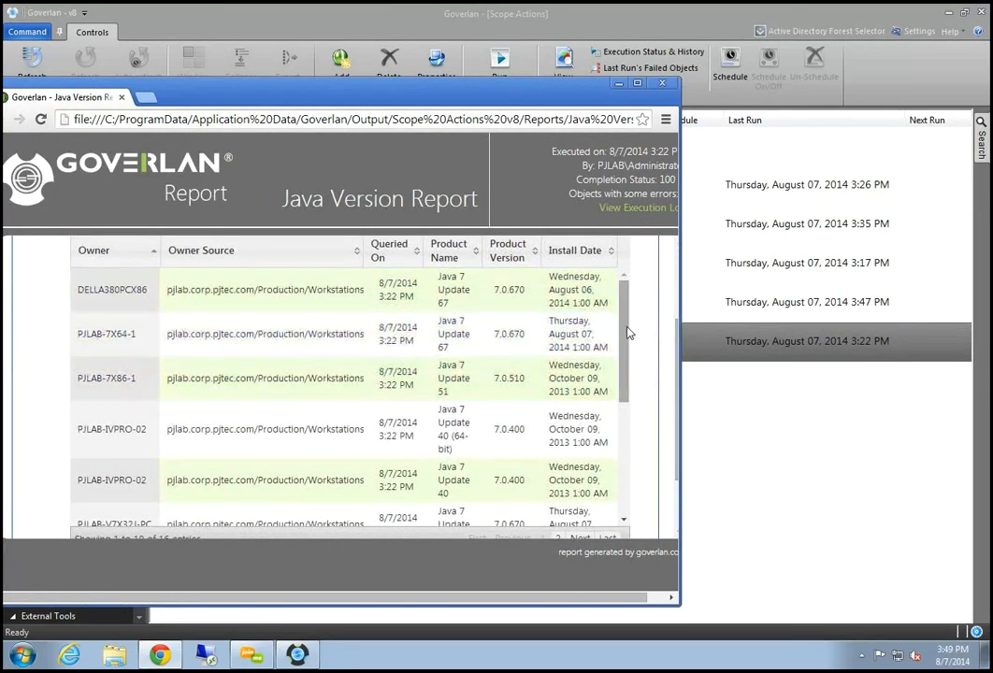
{"action": "left_click_drag", "start_coordinate": [625, 333], "coordinate": [601, 394]}
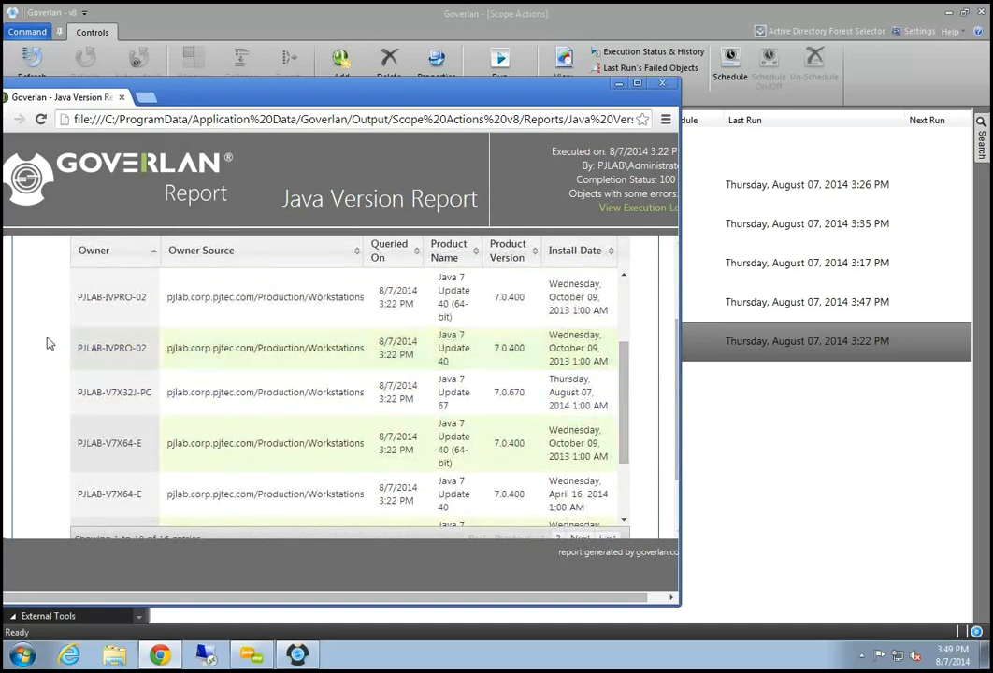
{"action": "left_click_drag", "start_coordinate": [624, 367], "coordinate": [624, 400]}
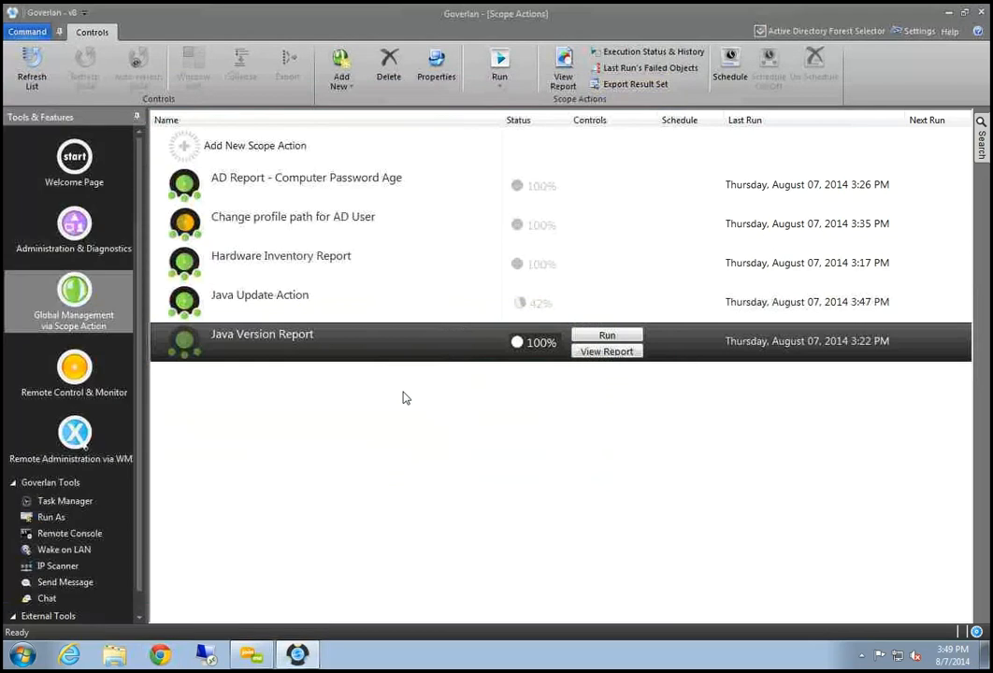
{"action": "left_click", "coordinate": [662, 83]}
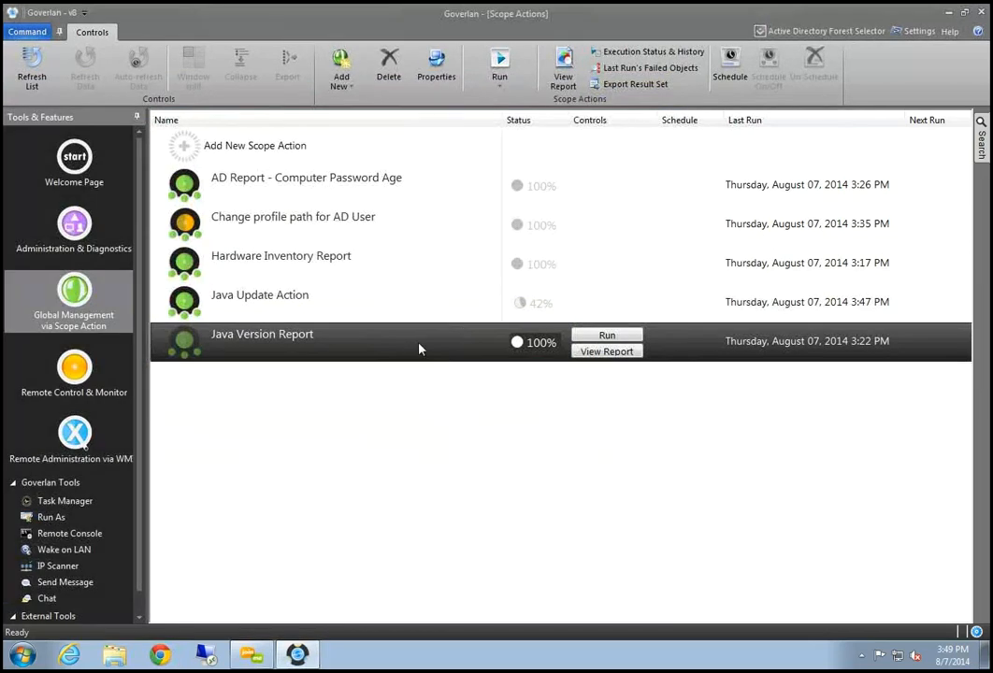
Step: Run the Java Version Report again, compare the Java versions per workstation in the new output and close it
{"action": "left_click", "coordinate": [598, 334]}
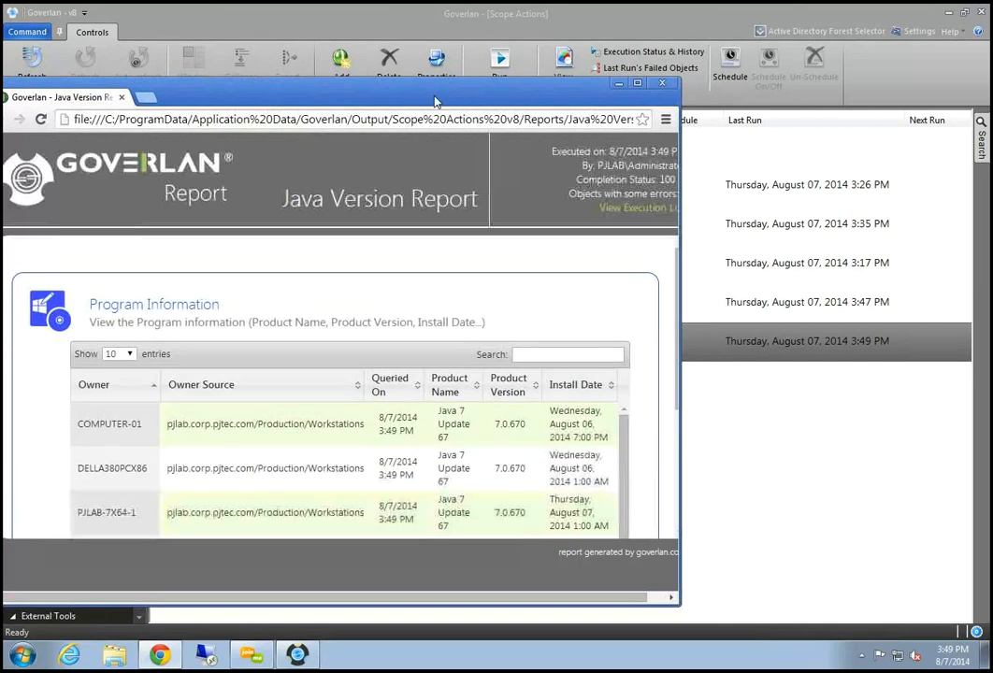
{"action": "double_click", "coordinate": [477, 97]}
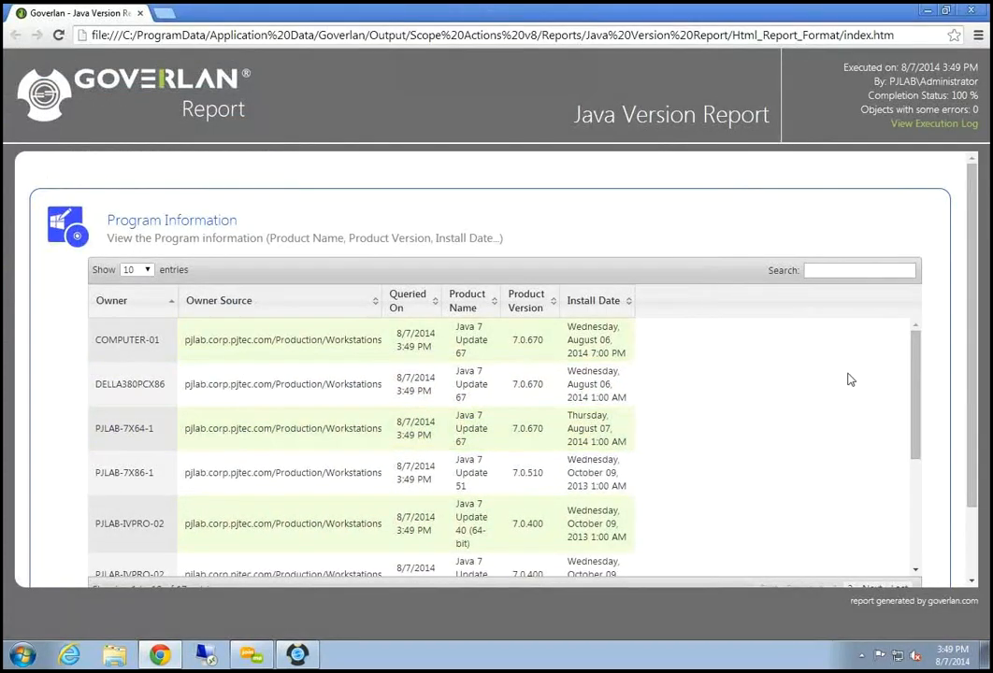
{"action": "left_click_drag", "start_coordinate": [910, 377], "coordinate": [938, 407]}
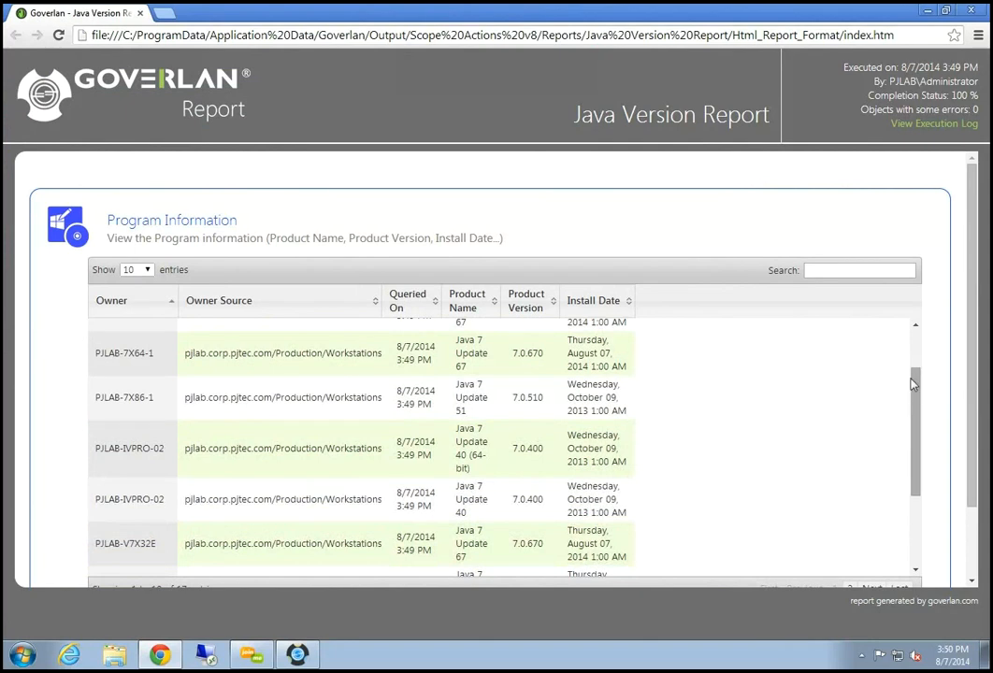
{"action": "left_click_drag", "start_coordinate": [910, 372], "coordinate": [916, 346]}
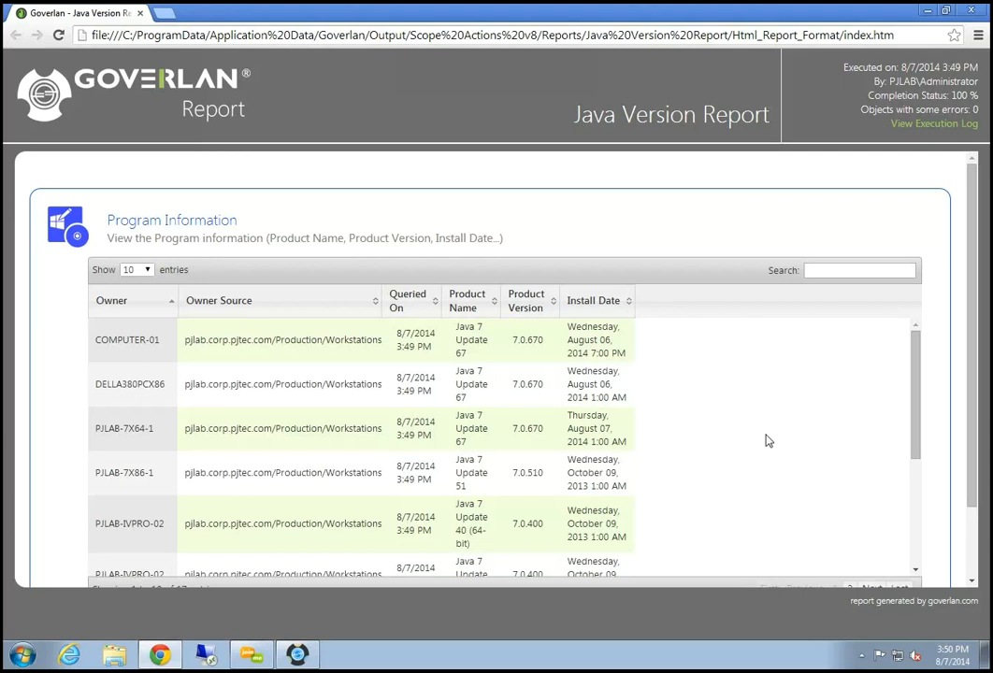
{"action": "left_click_drag", "start_coordinate": [914, 370], "coordinate": [844, 545]}
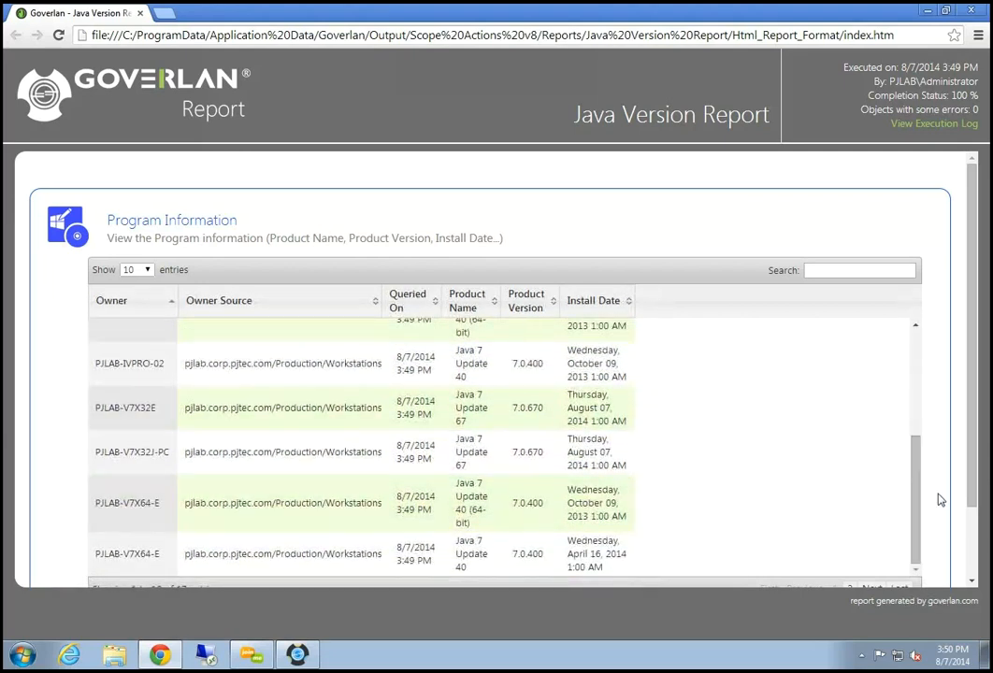
{"action": "left_click_drag", "start_coordinate": [917, 487], "coordinate": [779, 129]}
{"action": "left_click_drag", "start_coordinate": [742, 18], "coordinate": [472, 195]}
{"action": "left_click", "coordinate": [713, 186]}
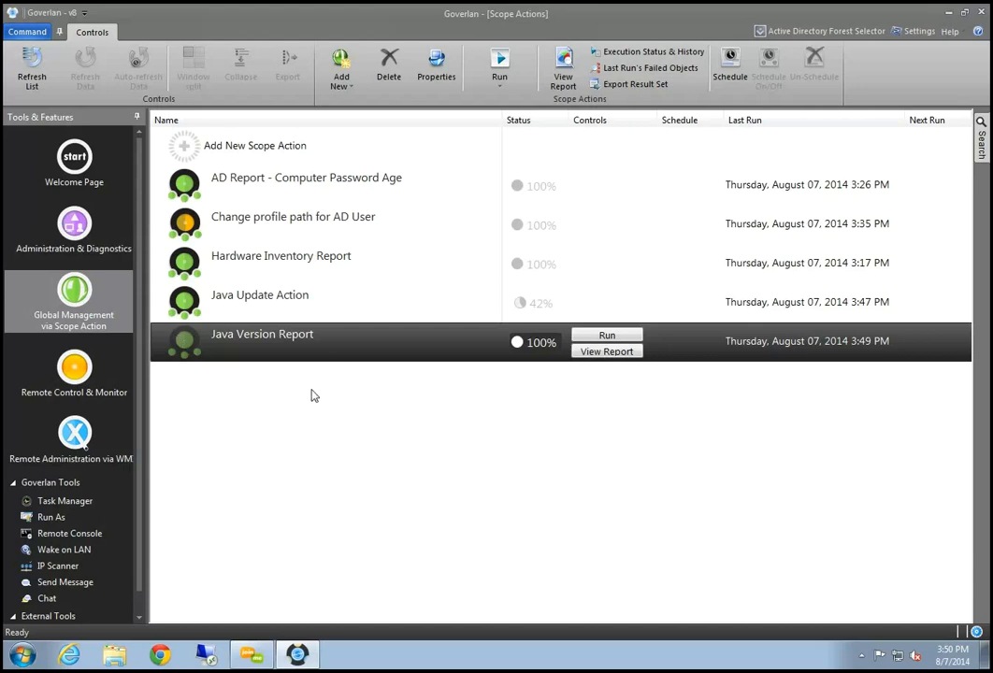
Step: Open the Java Version Report properties and inspect the team sharing options of the Java Update Action - Result Nodes scope template
{"action": "double_click", "coordinate": [250, 352]}
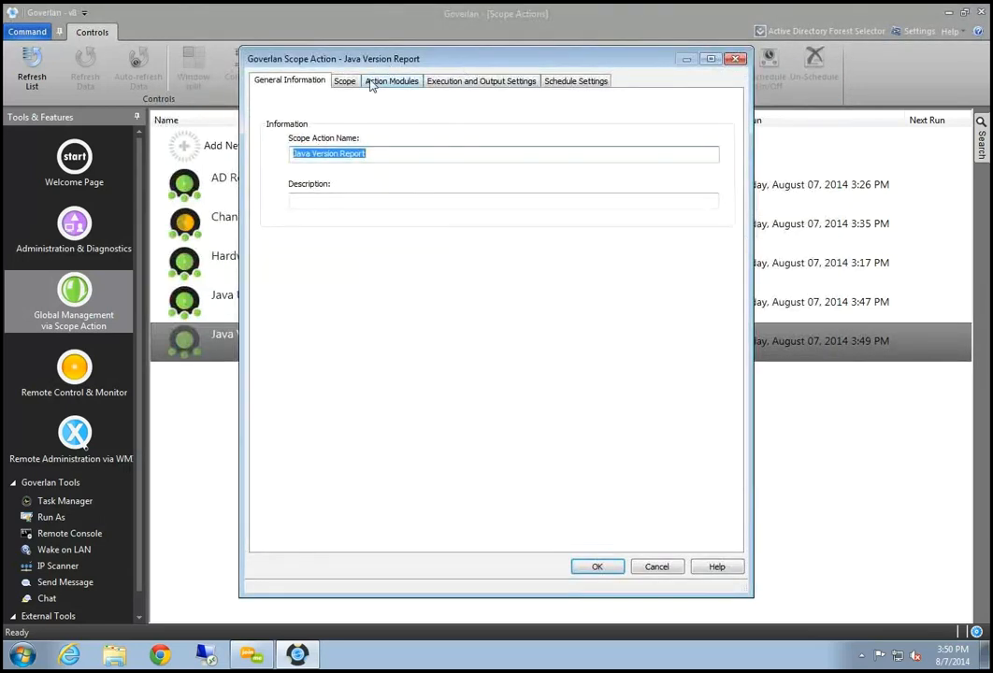
{"action": "left_click", "coordinate": [345, 83]}
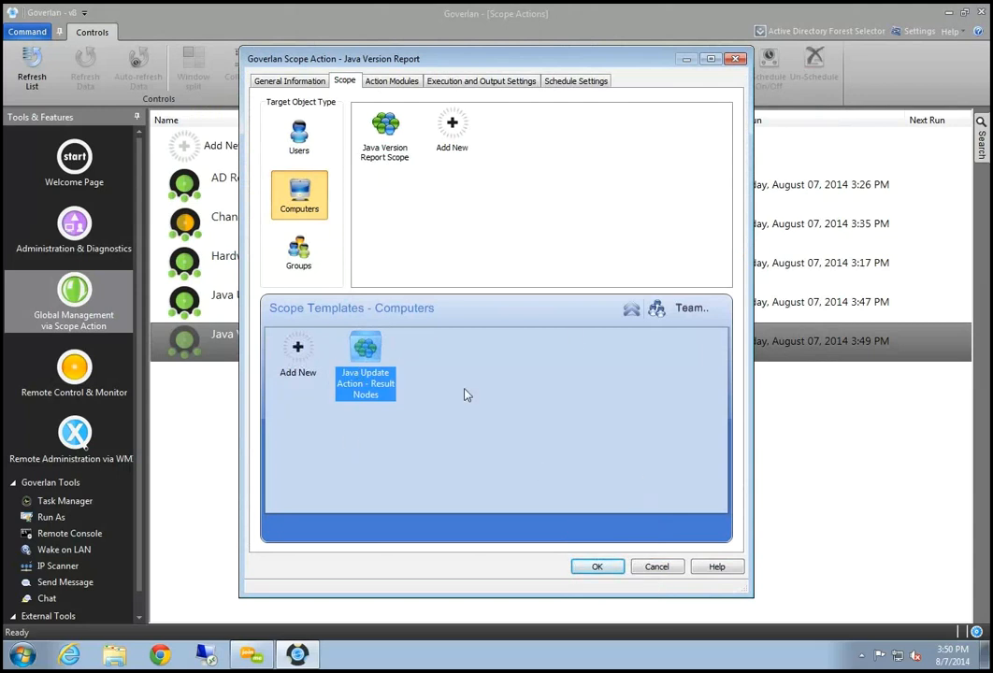
{"action": "left_click", "coordinate": [528, 423]}
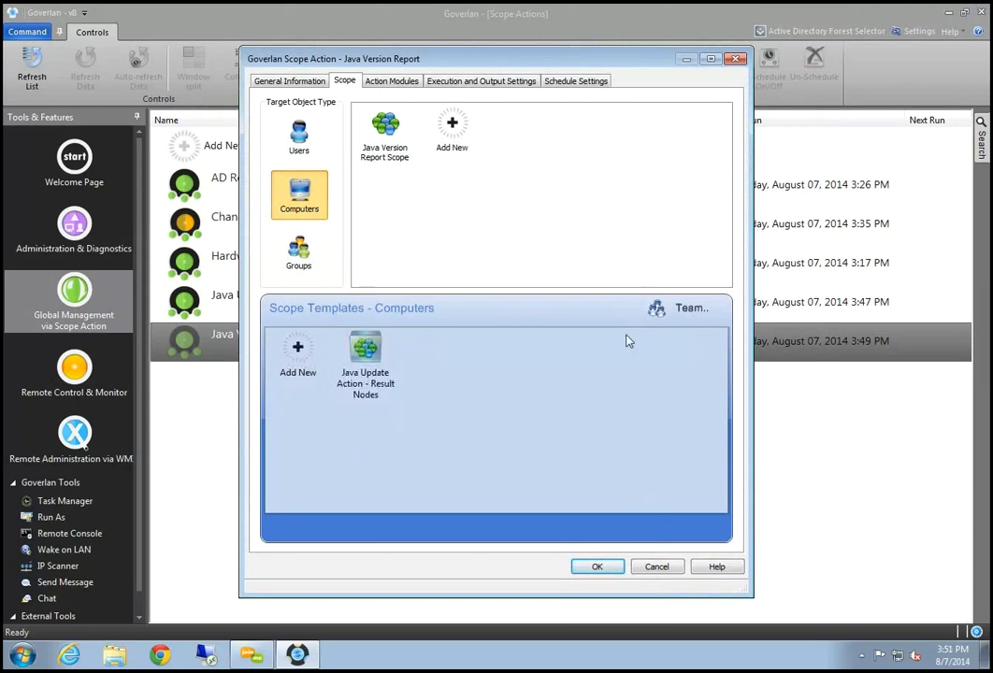
{"action": "left_click", "coordinate": [368, 362]}
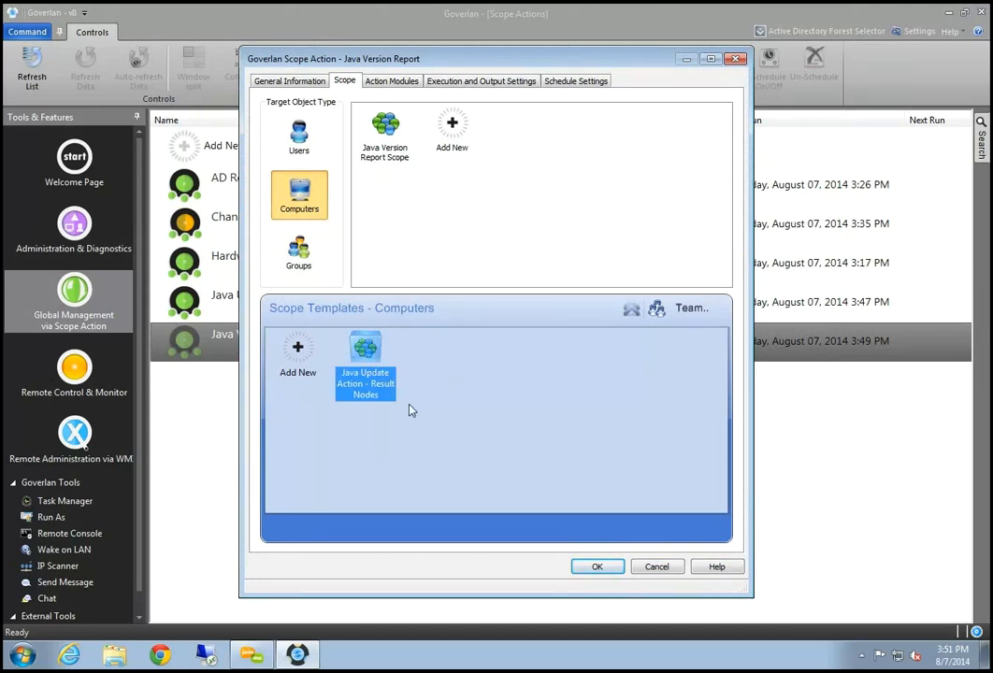
{"action": "left_click", "coordinate": [702, 310]}
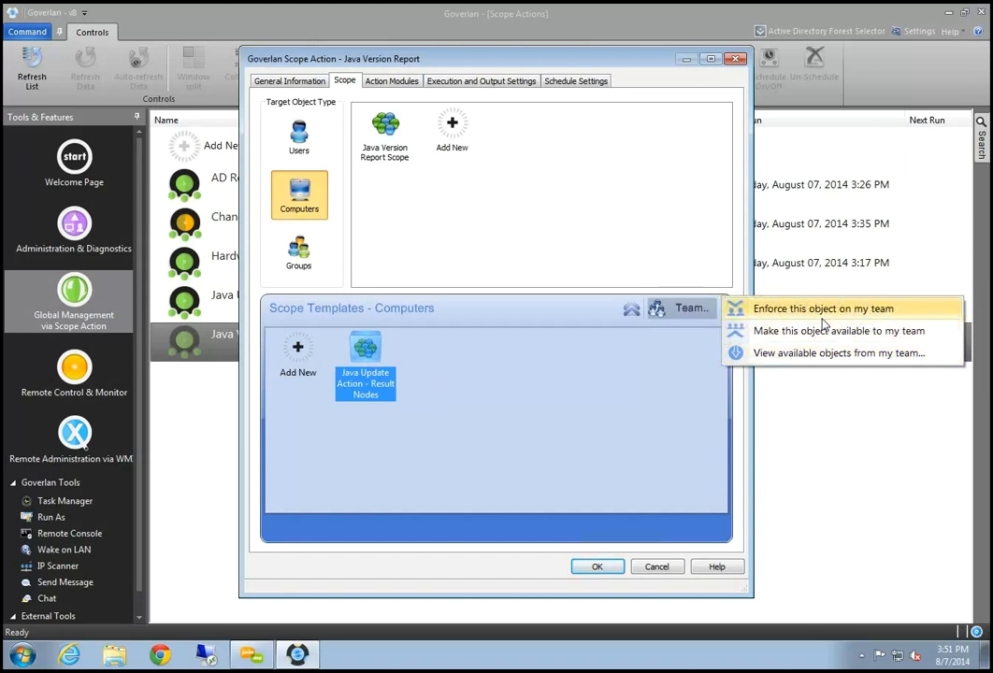
{"action": "left_click", "coordinate": [541, 425]}
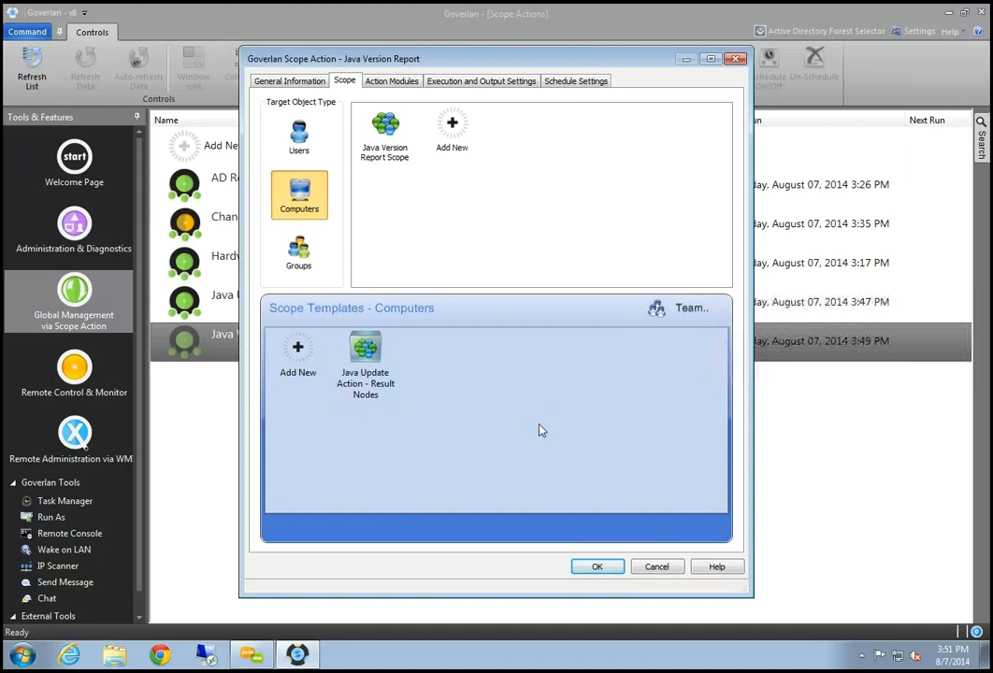
Step: Inspect the team options for computer action templates in the Java Version Report's action modules
{"action": "left_click", "coordinate": [391, 81]}
{"action": "left_click", "coordinate": [682, 311]}
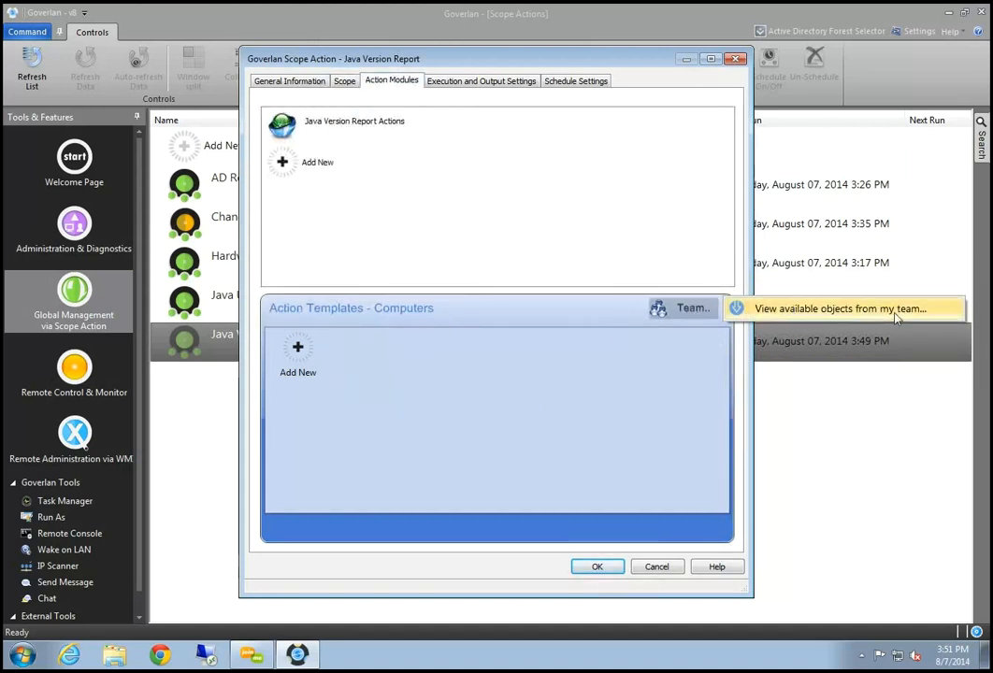
{"action": "left_click", "coordinate": [809, 321]}
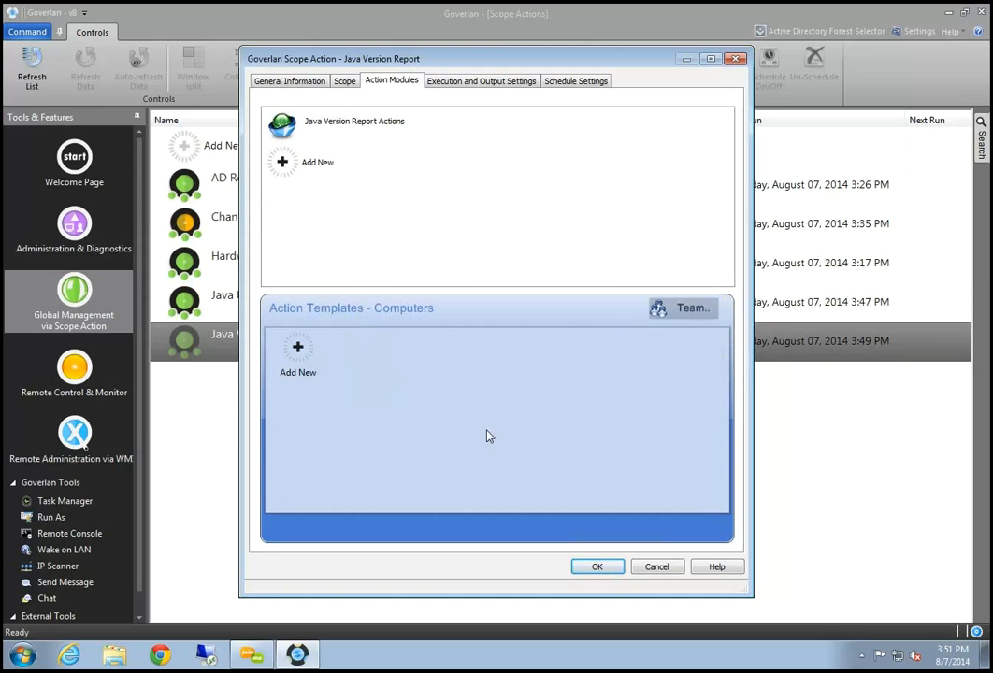
Step: Save the Java Version Report Actions module as a computer action template
{"action": "left_click", "coordinate": [690, 308]}
{"action": "left_click", "coordinate": [776, 307]}
{"action": "left_click", "coordinate": [589, 367]}
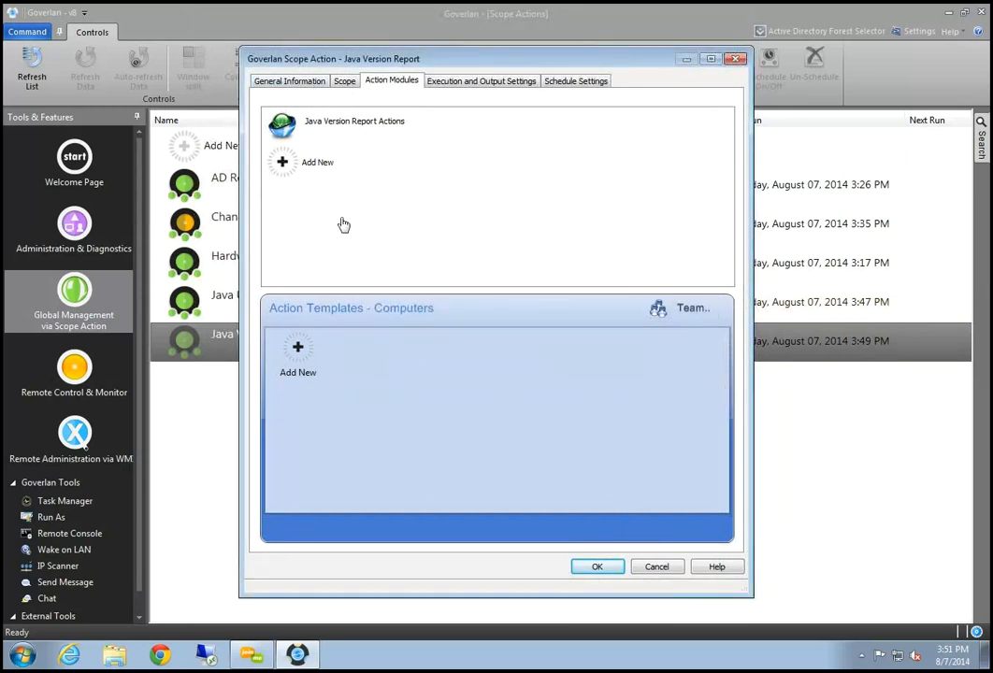
{"action": "left_click", "coordinate": [271, 136]}
{"action": "left_click_drag", "start_coordinate": [275, 131], "coordinate": [328, 421]}
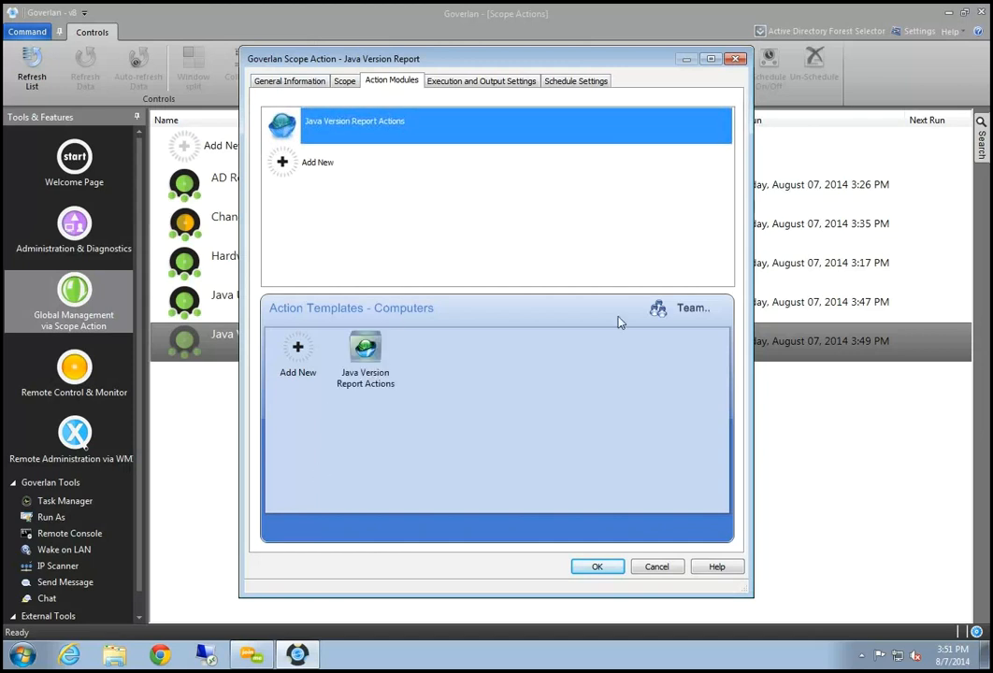
Step: Check the team's available action templates and make the Java Version Report Actions template available to the team
{"action": "left_click", "coordinate": [686, 312]}
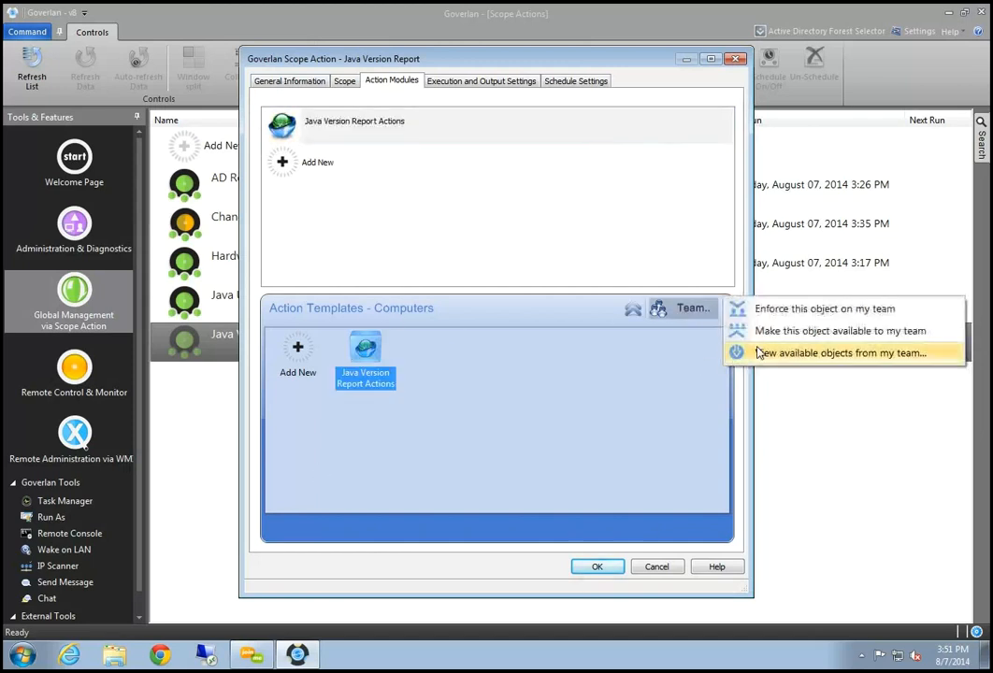
{"action": "left_click", "coordinate": [826, 354]}
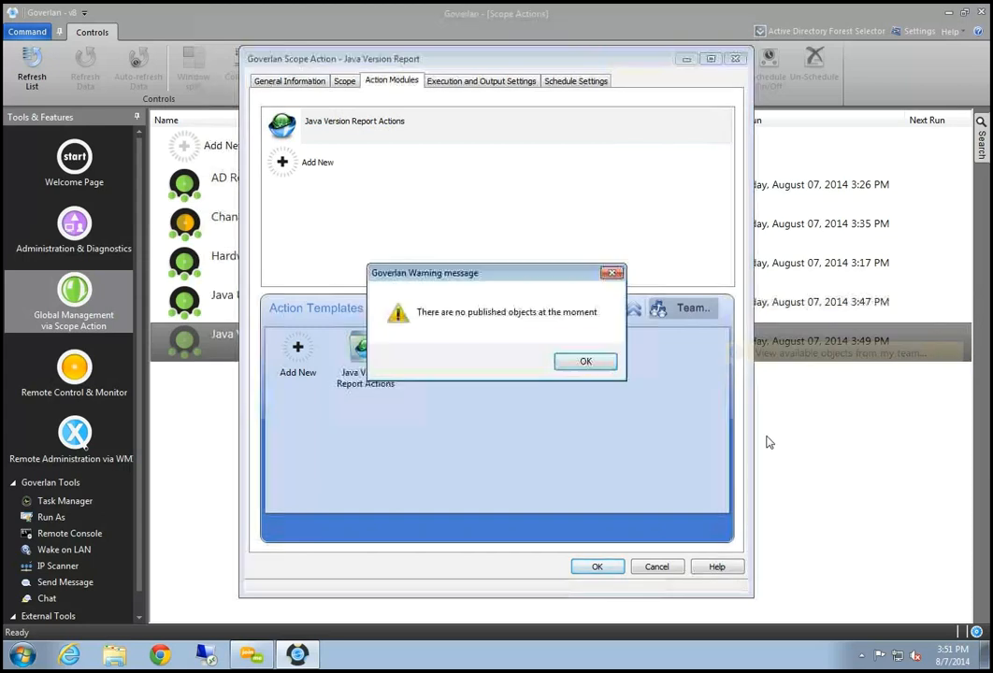
{"action": "left_click", "coordinate": [587, 364]}
{"action": "left_click", "coordinate": [696, 309]}
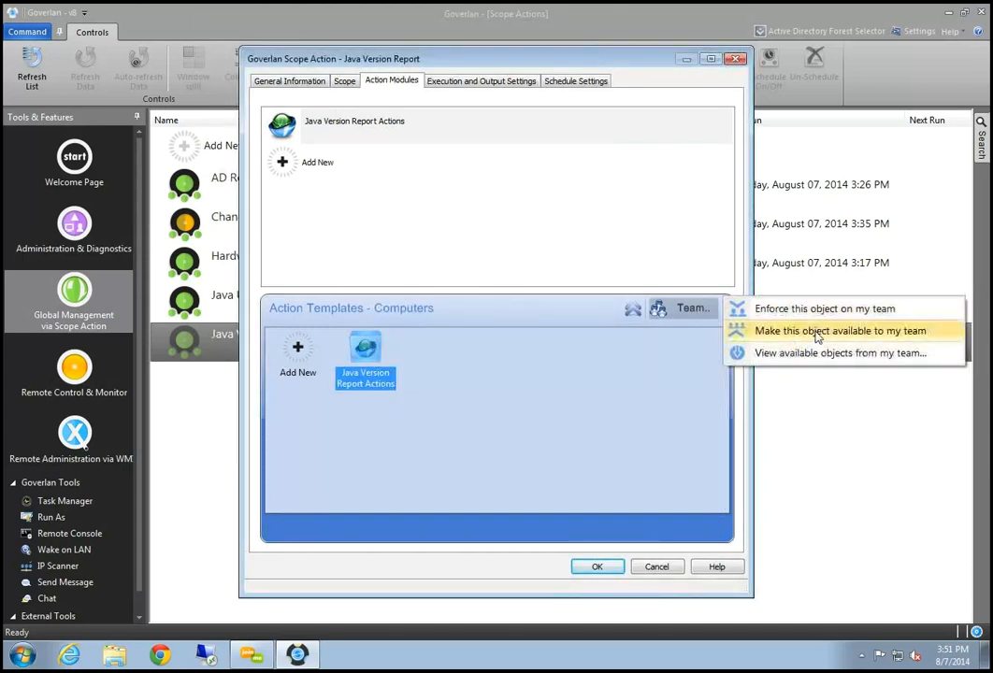
{"action": "left_click", "coordinate": [817, 332]}
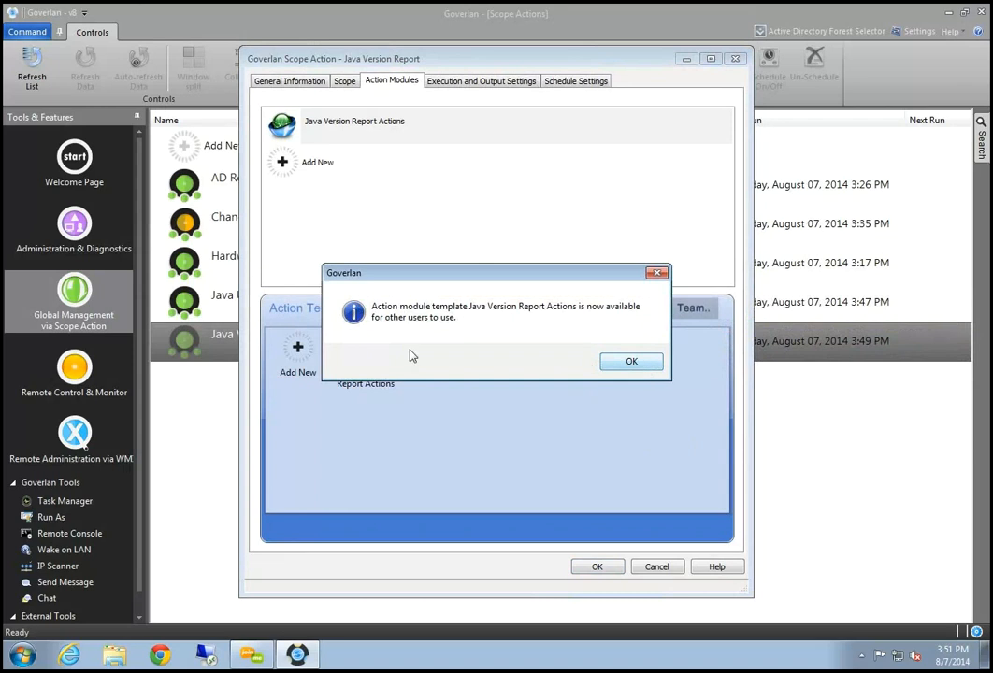
{"action": "left_click", "coordinate": [633, 362]}
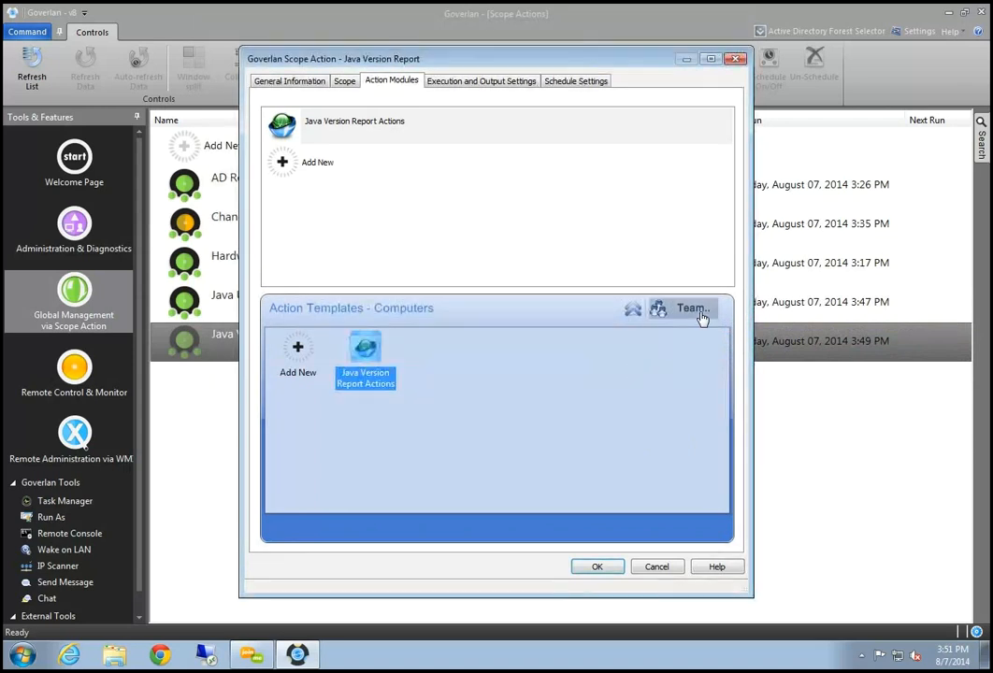
Step: View the scope action templates shared by the team, inspect the Java Version Report Actions entry and close the list
{"action": "left_click", "coordinate": [701, 311]}
{"action": "left_click", "coordinate": [799, 350]}
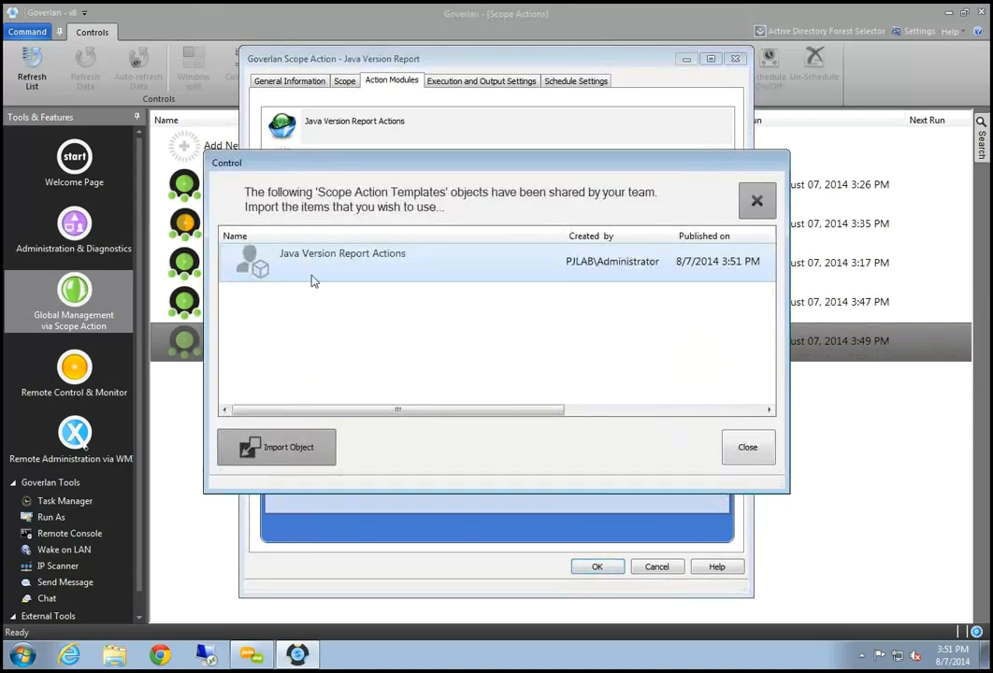
{"action": "left_click", "coordinate": [461, 266]}
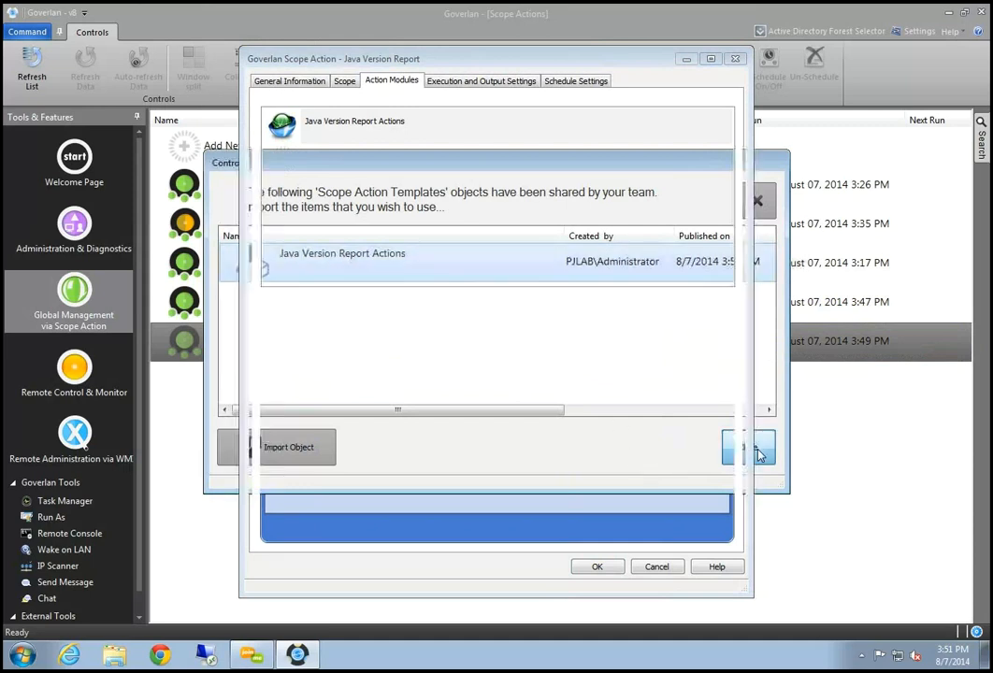
{"action": "left_click", "coordinate": [752, 448]}
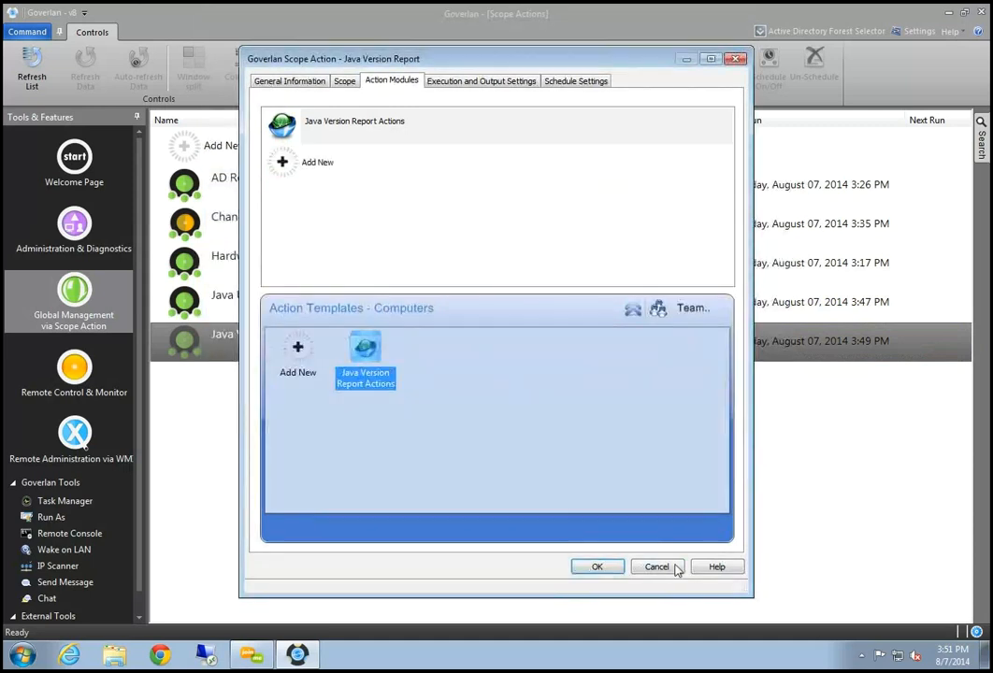
{"action": "left_click", "coordinate": [344, 82]}
{"action": "left_click", "coordinate": [378, 83]}
{"action": "left_click", "coordinate": [351, 83]}
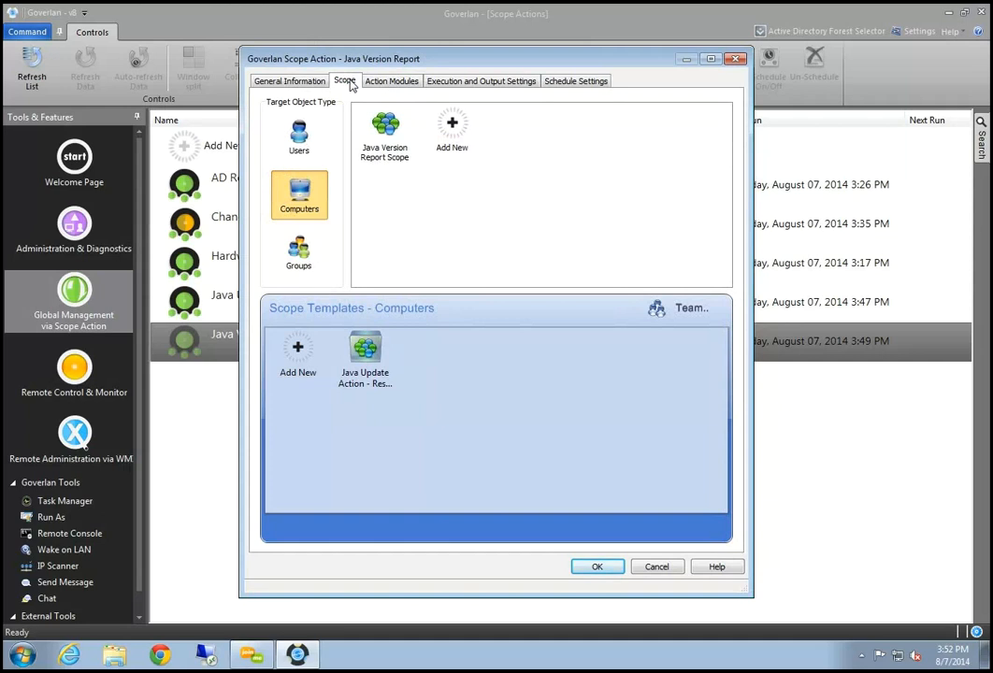
{"action": "left_click", "coordinate": [662, 571]}
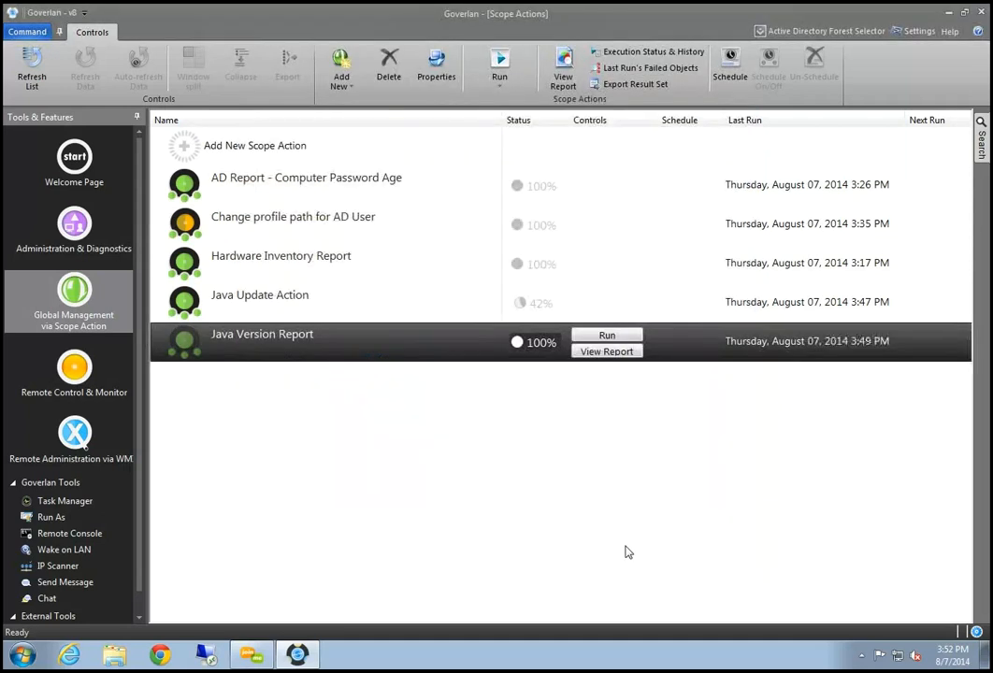
Step: Open the scheduling settings of the Java Version Report and examine its task, execution mode and e-mail notification options
{"action": "right_click", "coordinate": [389, 345]}
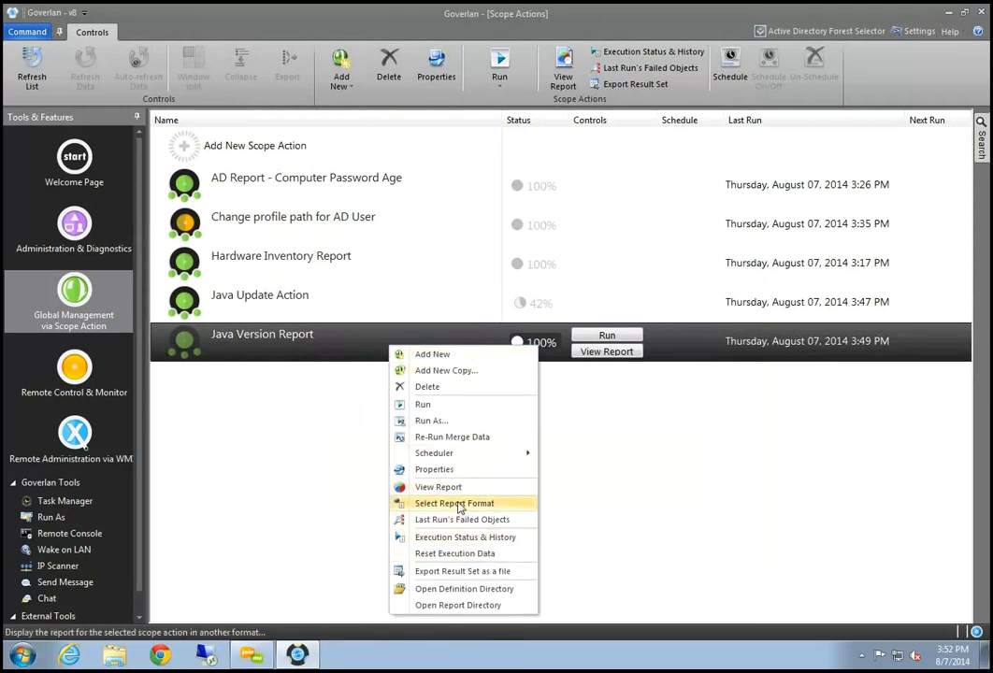
{"action": "mouse_move", "coordinate": [497, 459]}
{"action": "left_click", "coordinate": [589, 455]}
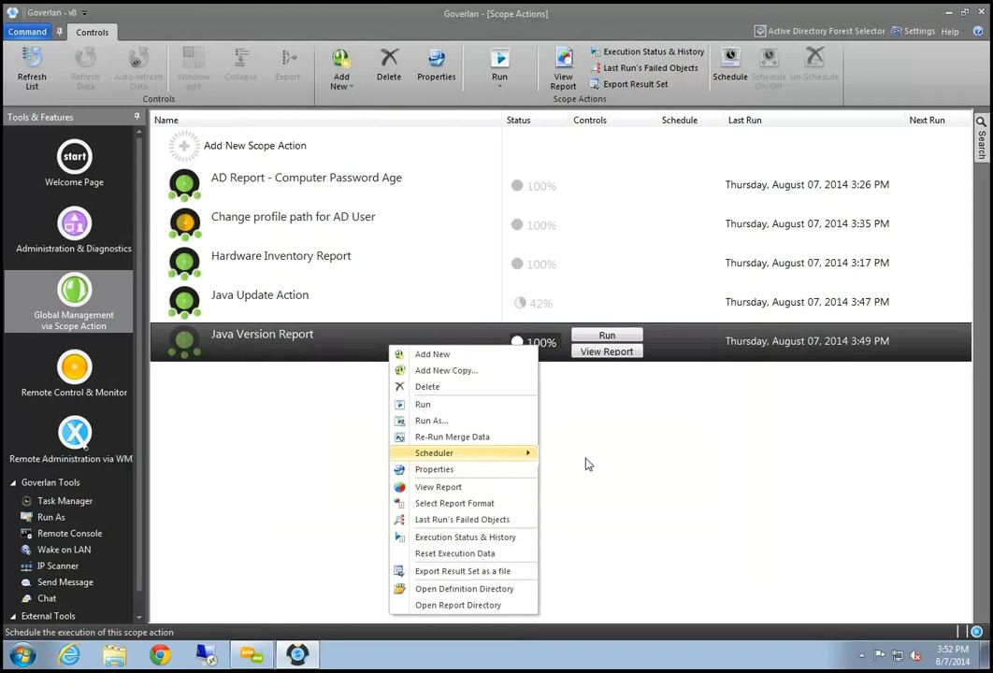
{"action": "left_click_drag", "start_coordinate": [386, 136], "coordinate": [611, 143]}
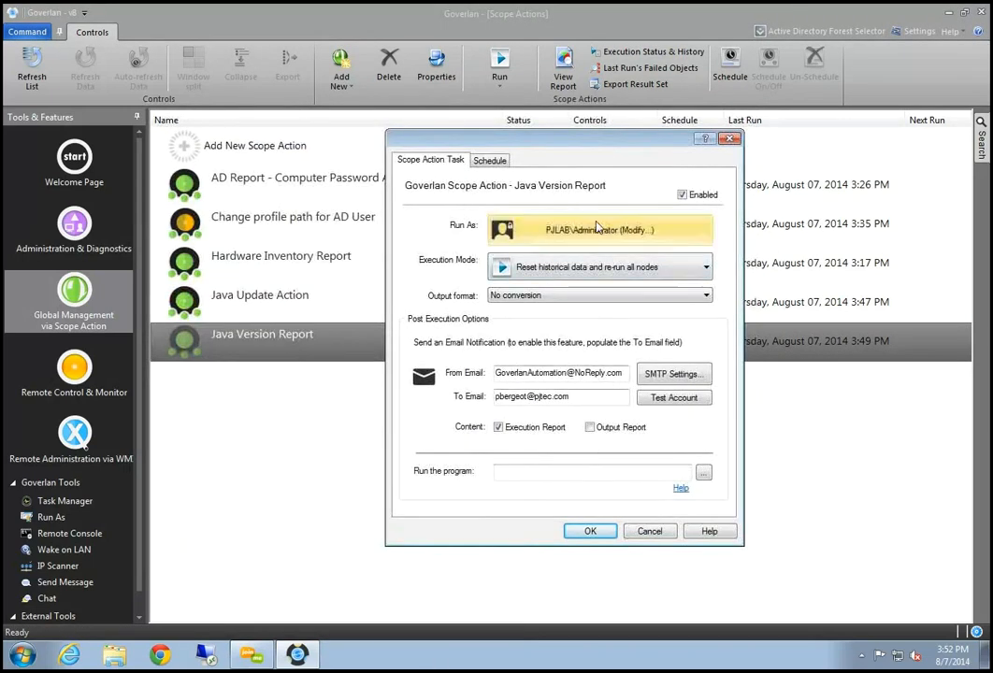
Step: Try a new daily 9:00 AM schedule for the Java Version Report, inspect the recurrence types and close without saving
{"action": "left_click", "coordinate": [489, 160]}
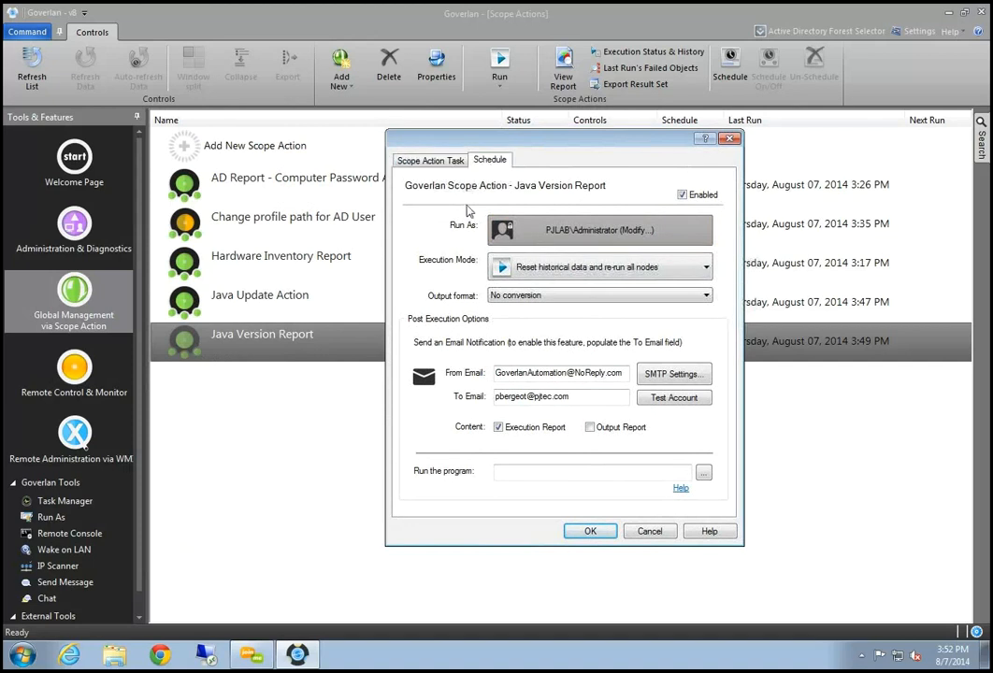
{"action": "left_click", "coordinate": [576, 208]}
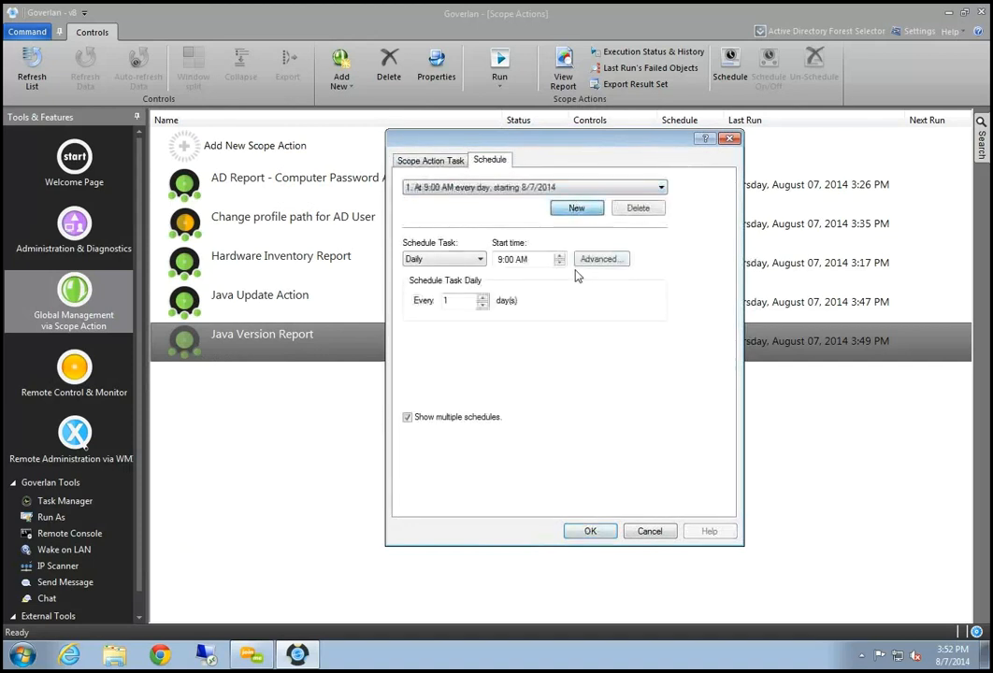
{"action": "left_click", "coordinate": [467, 259]}
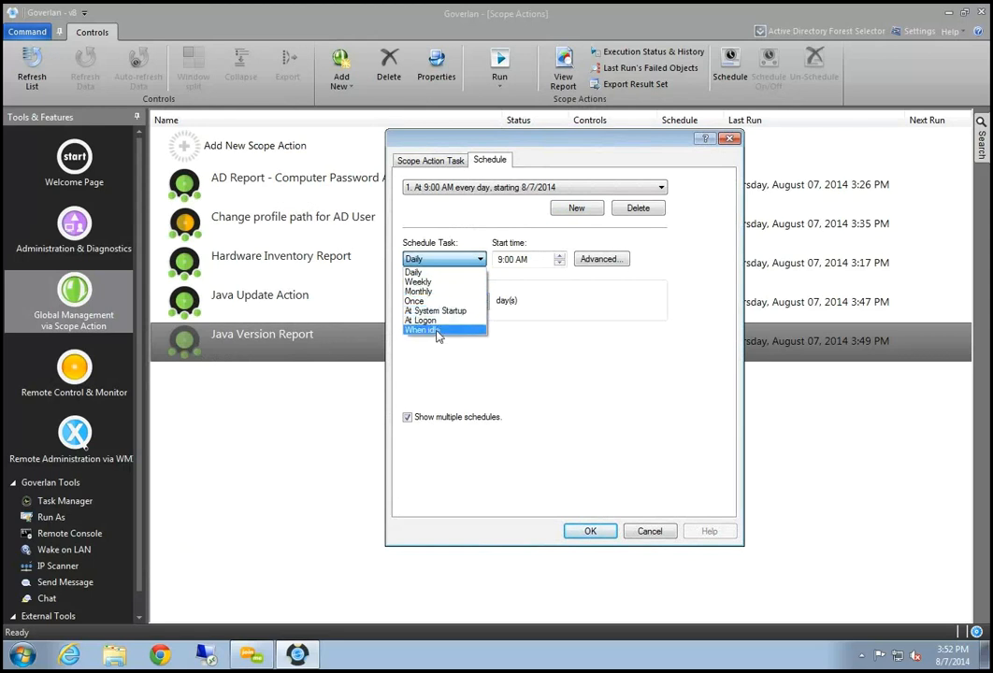
{"action": "left_click", "coordinate": [493, 205]}
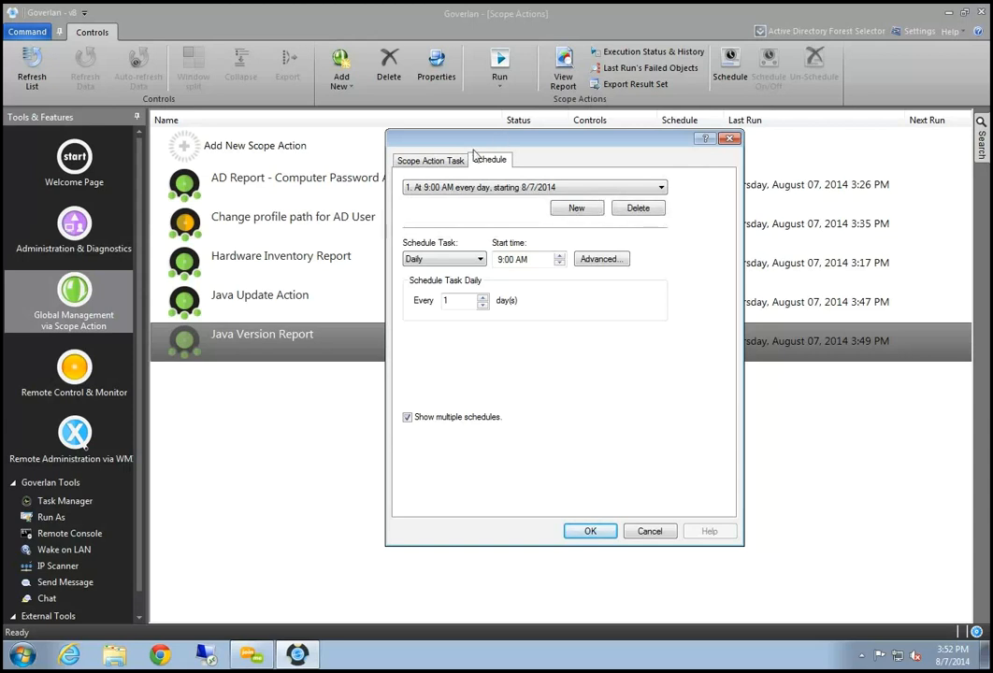
{"action": "left_click", "coordinate": [431, 160]}
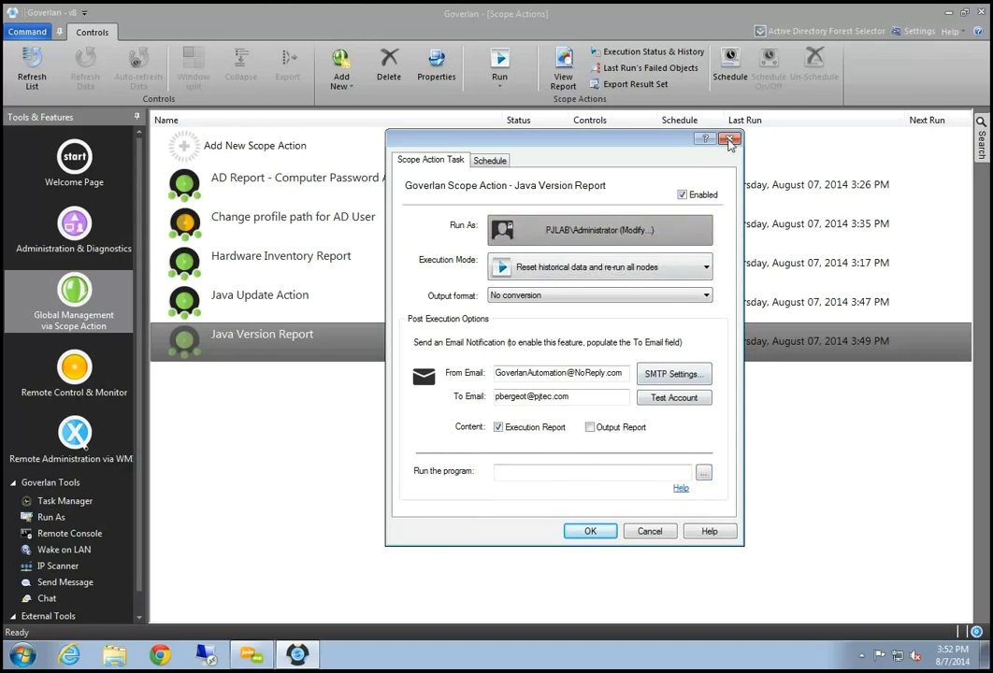
{"action": "left_click", "coordinate": [731, 138]}
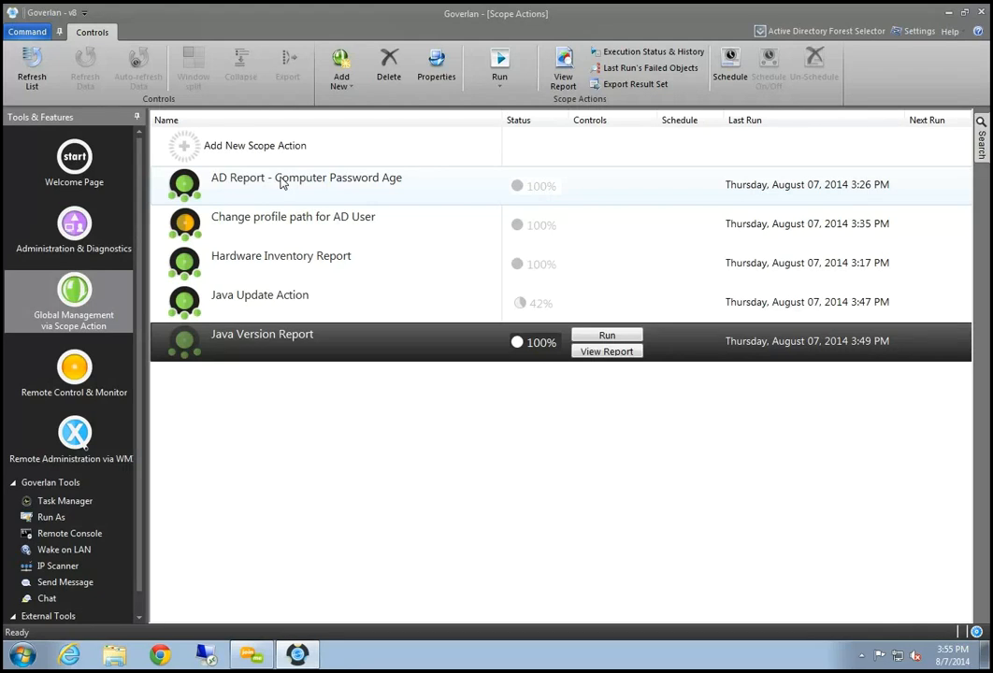
Step: Open the Computer Password Age Actions module from the properties of the AD Report - Computer Password Age scope action
{"action": "double_click", "coordinate": [281, 183]}
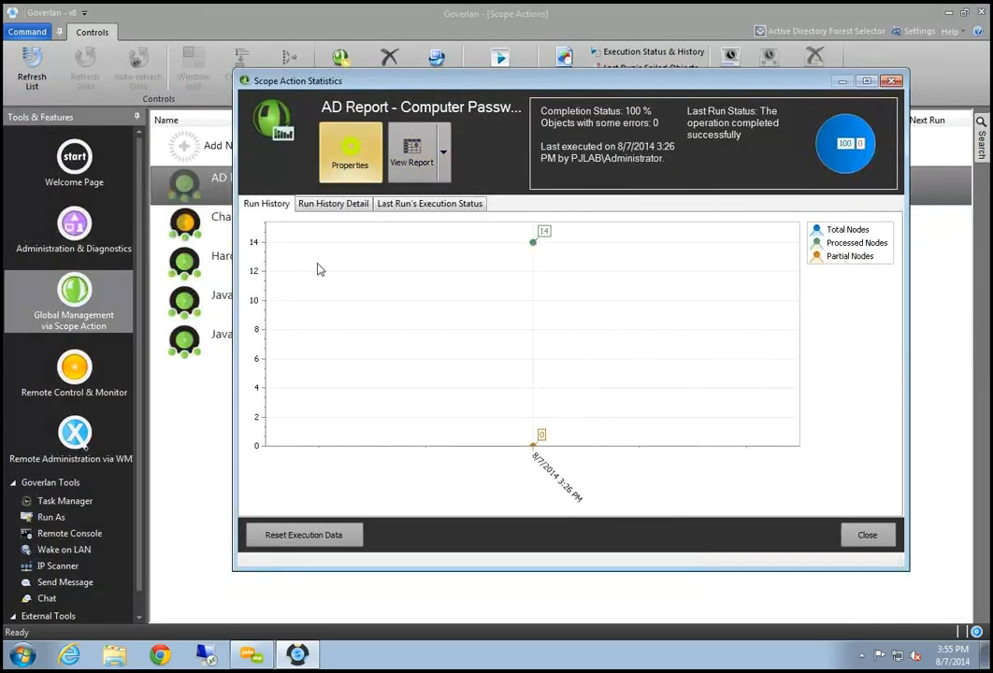
{"action": "left_click", "coordinate": [329, 152]}
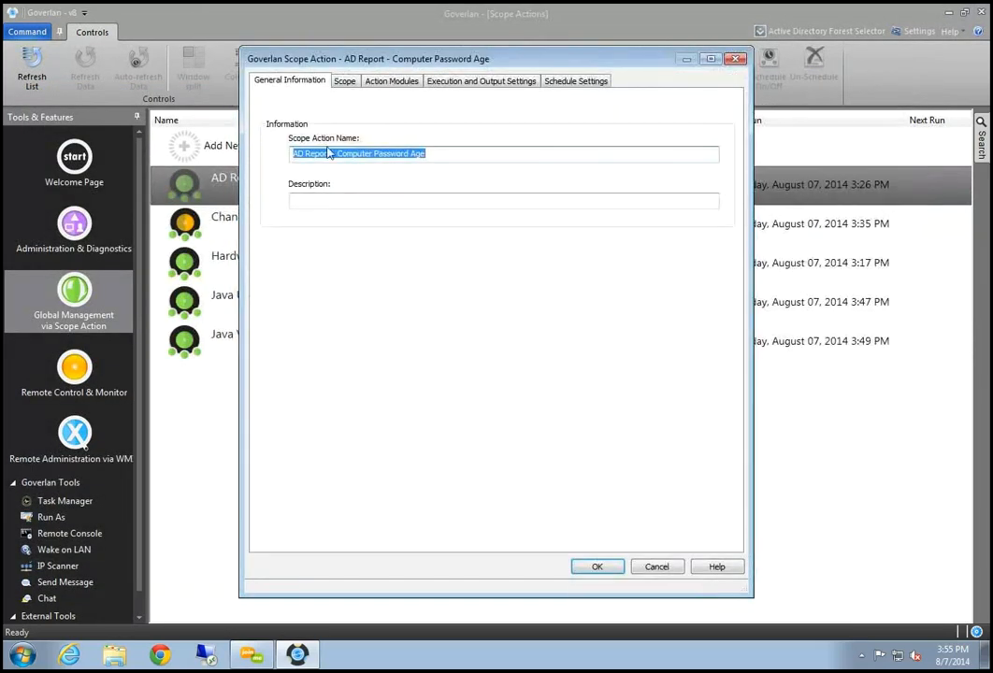
{"action": "left_click", "coordinate": [376, 81]}
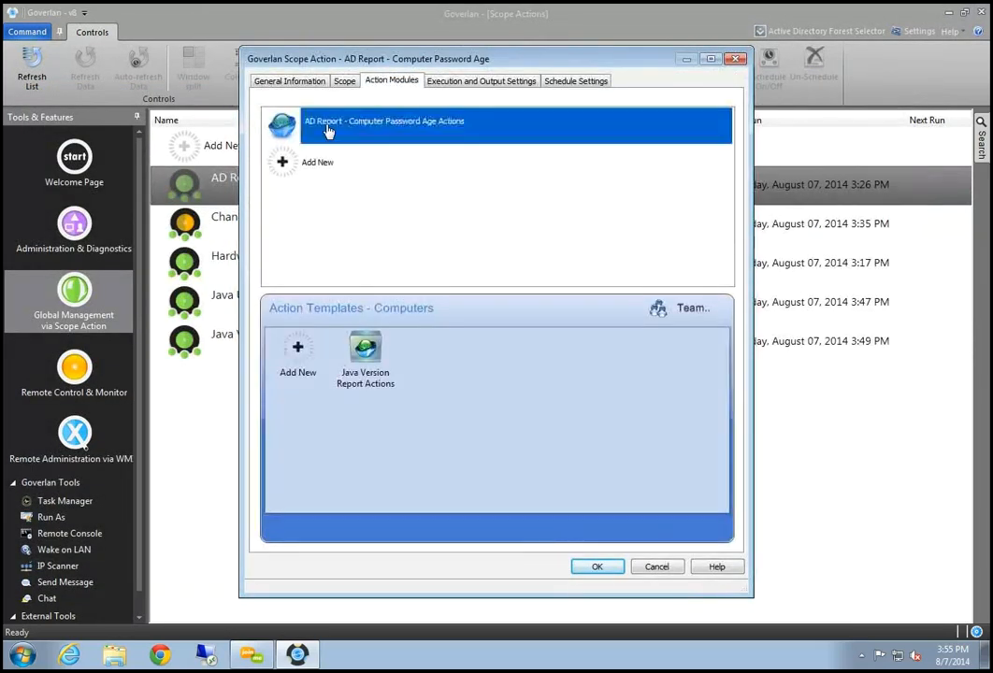
{"action": "double_click", "coordinate": [327, 131]}
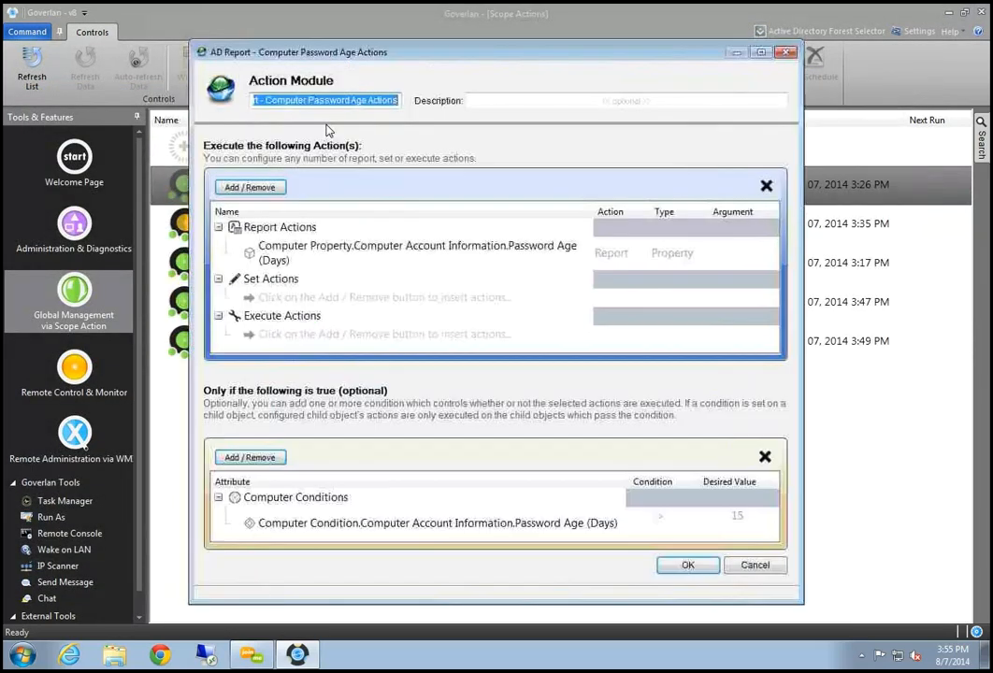
Step: Browse the executable computer actions for WMI objects, including those for Software Products (MSI)
{"action": "left_click", "coordinate": [250, 188]}
{"action": "mouse_move", "coordinate": [409, 211]}
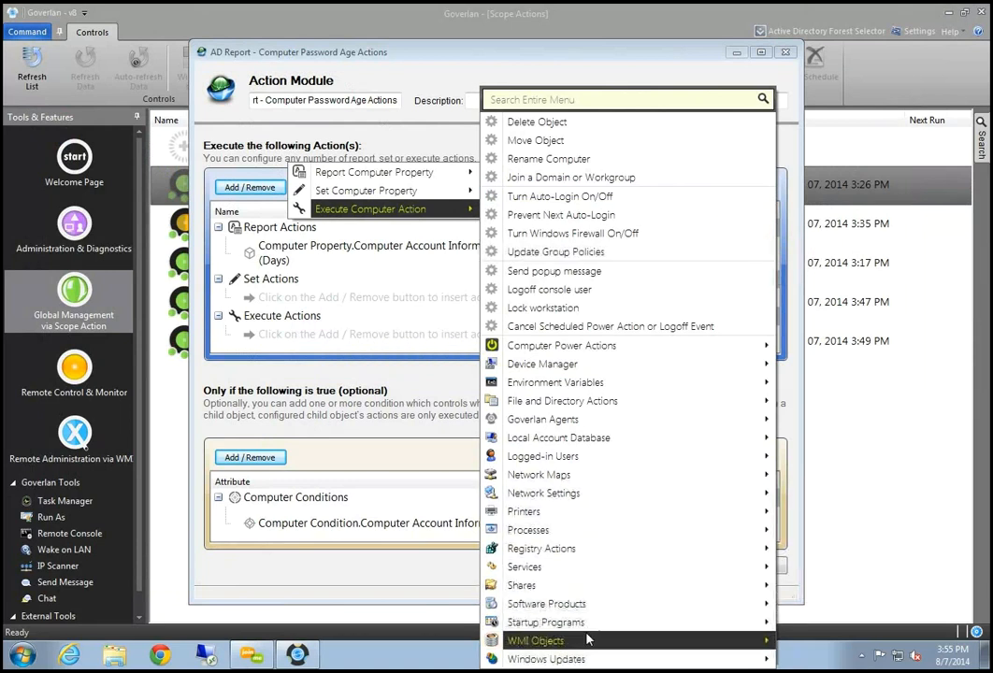
{"action": "mouse_move", "coordinate": [759, 643]}
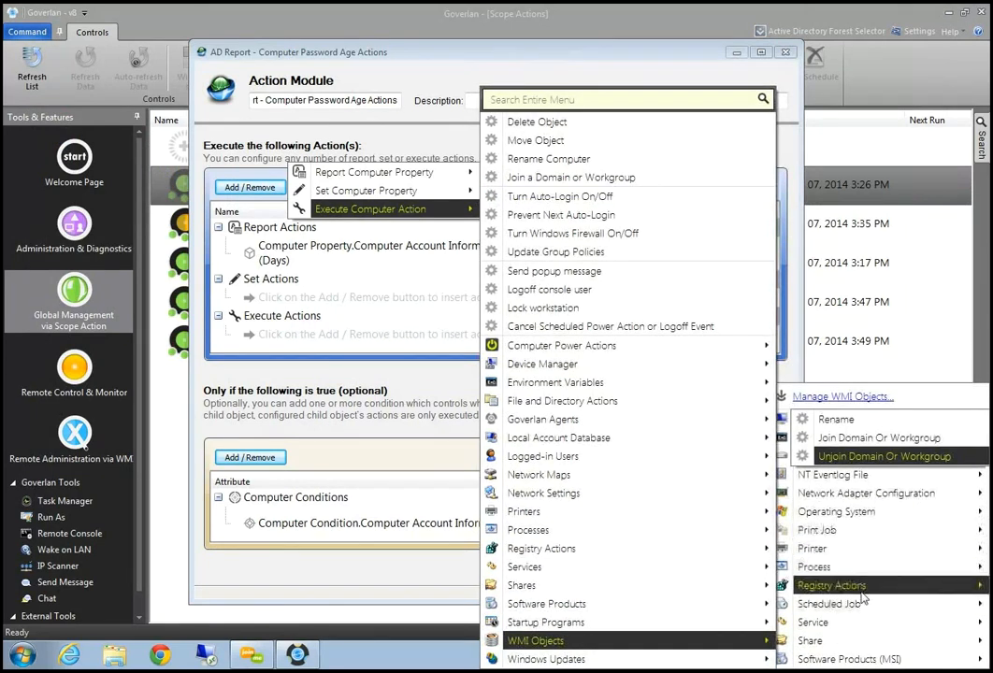
{"action": "mouse_move", "coordinate": [854, 660]}
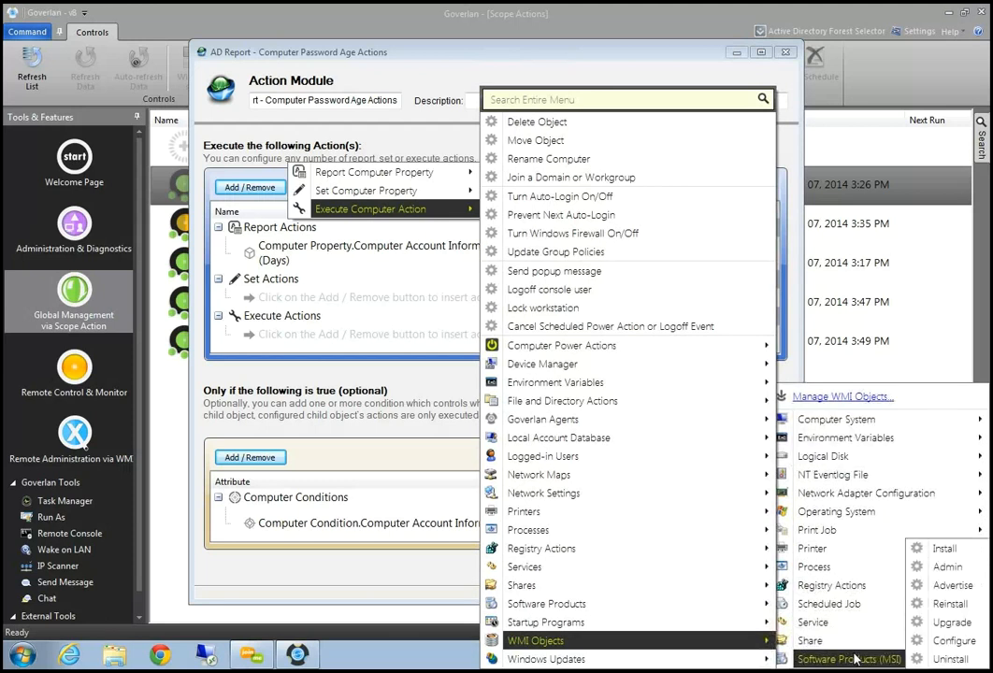
Step: Try managing WMI objects with a separate list, start a new query object and cancel all the WMI dialogs
{"action": "left_click", "coordinate": [846, 407]}
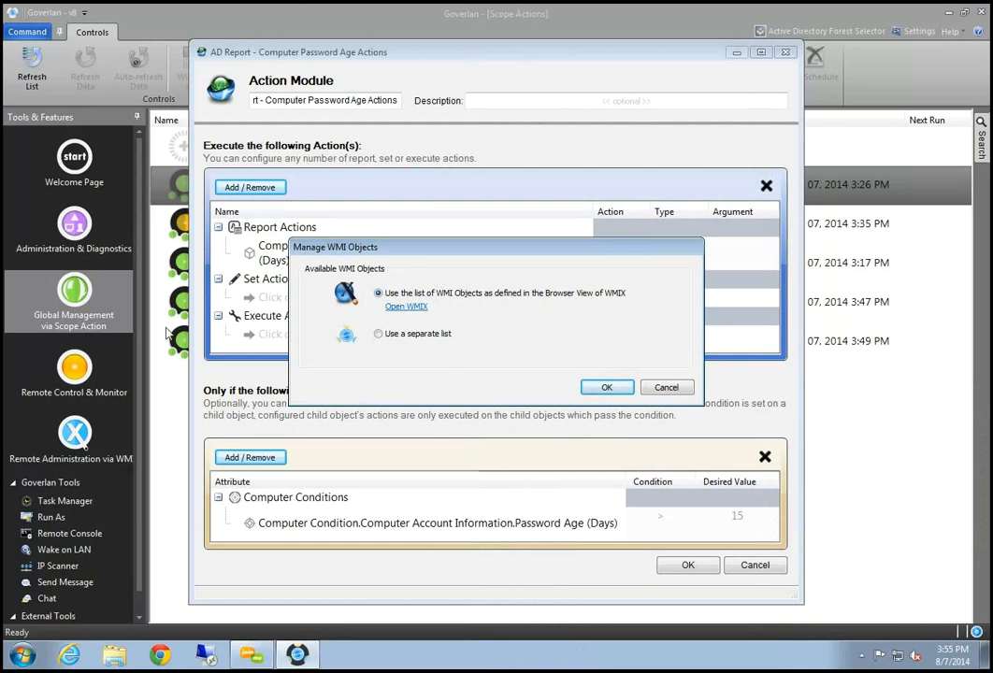
{"action": "left_click", "coordinate": [378, 334]}
{"action": "left_click", "coordinate": [435, 349]}
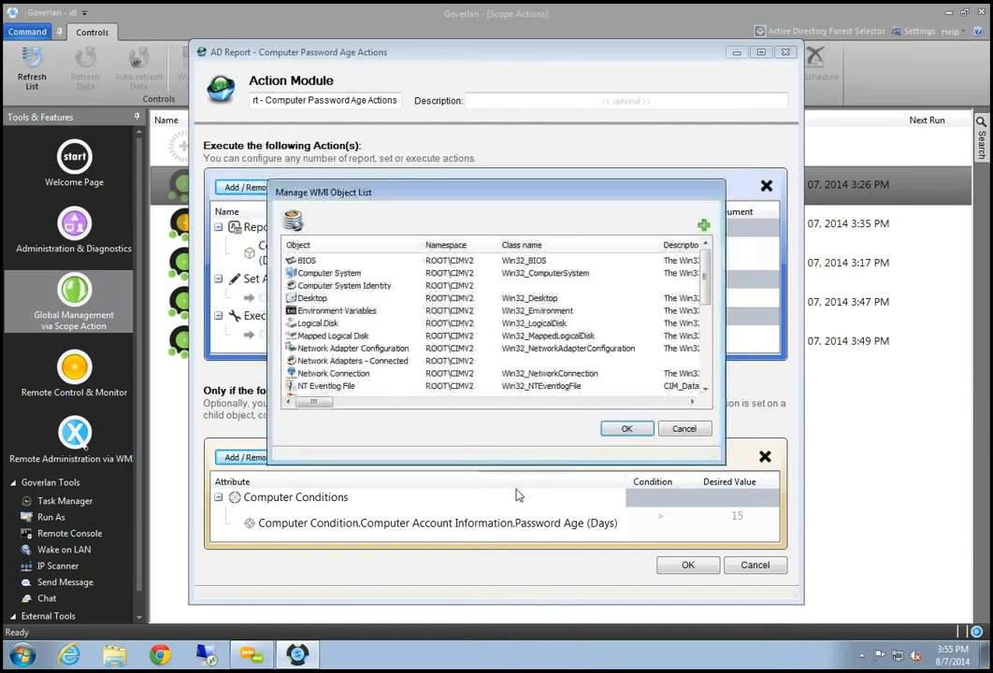
{"action": "left_click", "coordinate": [705, 228]}
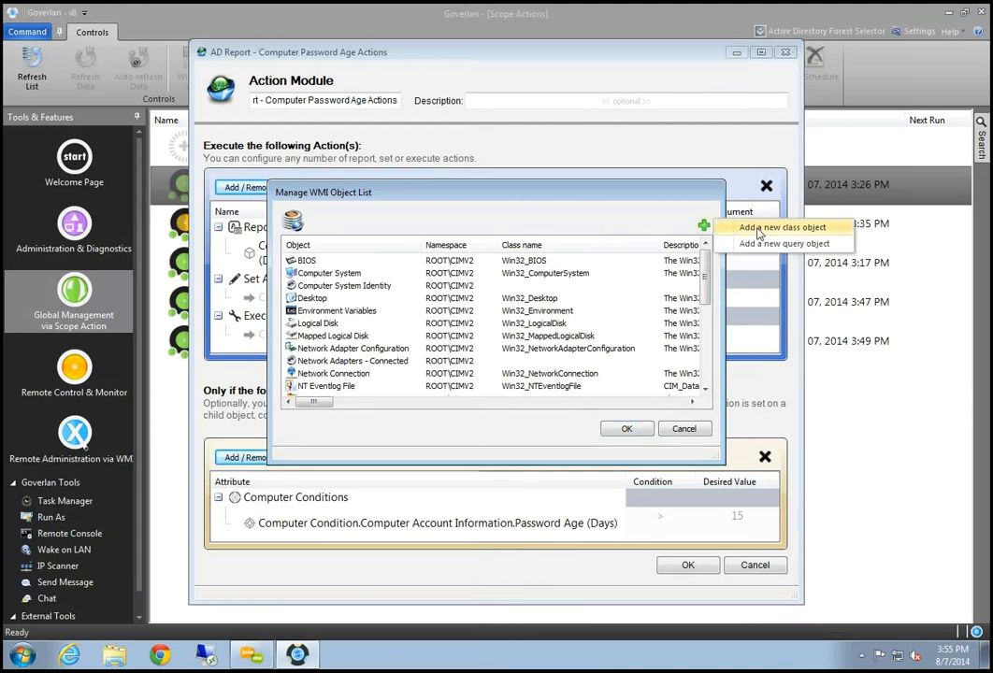
{"action": "left_click", "coordinate": [759, 245]}
{"action": "left_click", "coordinate": [504, 271]}
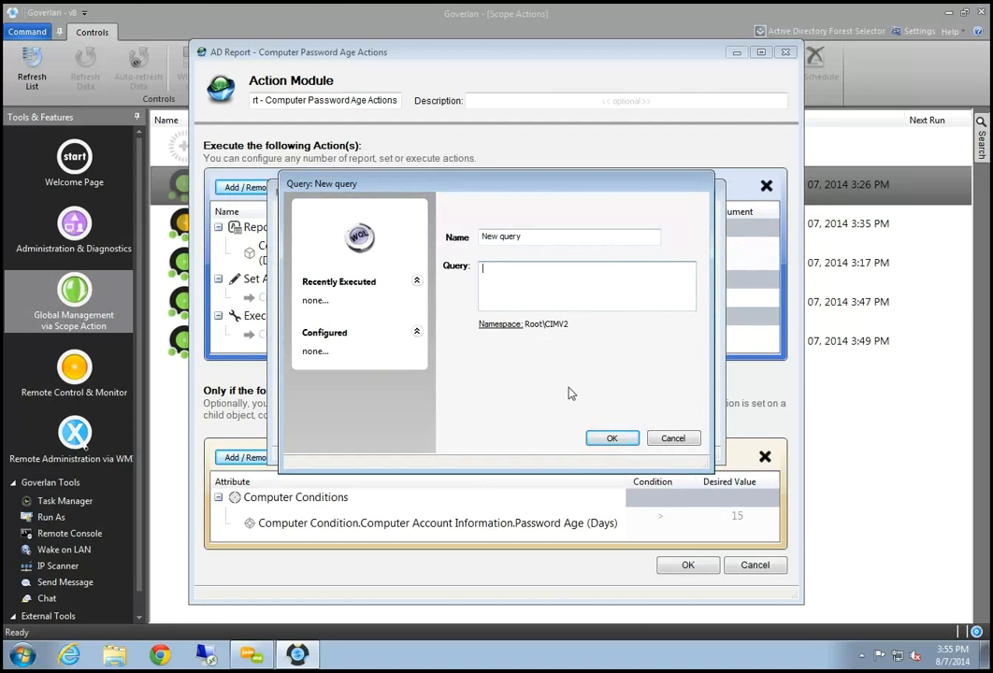
{"action": "left_click", "coordinate": [675, 438]}
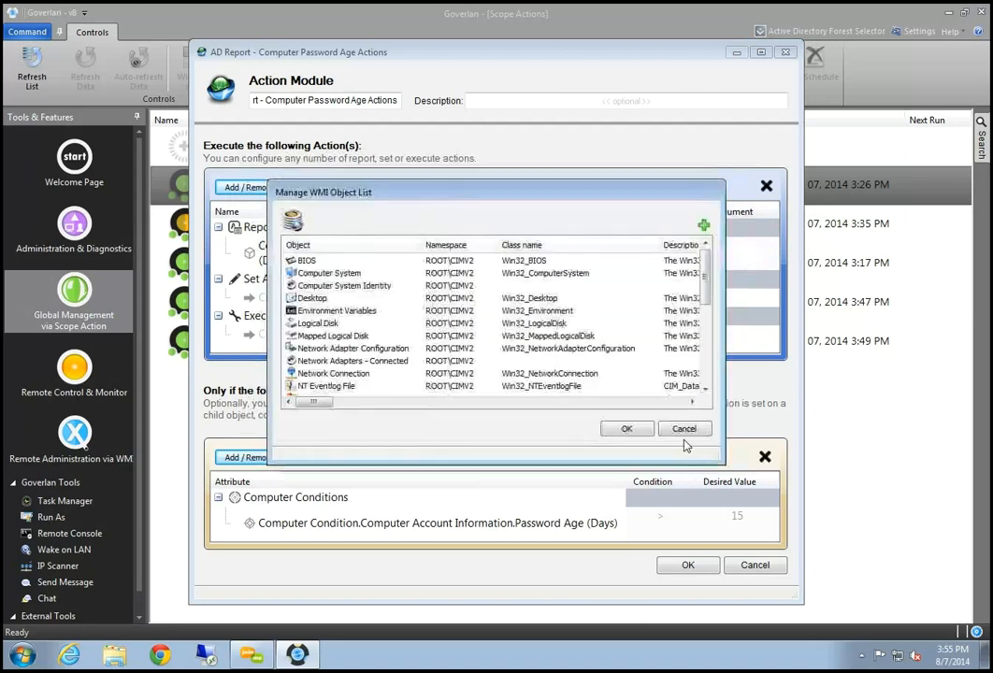
{"action": "left_click", "coordinate": [684, 430]}
{"action": "left_click", "coordinate": [666, 387]}
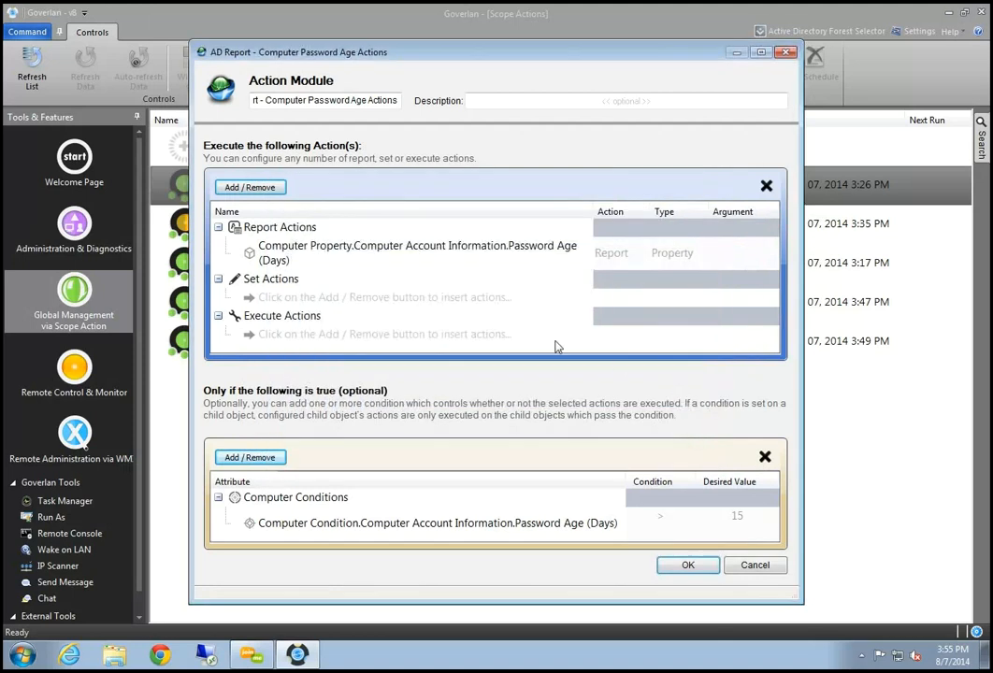
Step: Inspect the set and report actions of the Computer Password Age module, and close the module and scope action properties
{"action": "left_click", "coordinate": [459, 318]}
{"action": "left_click", "coordinate": [358, 297]}
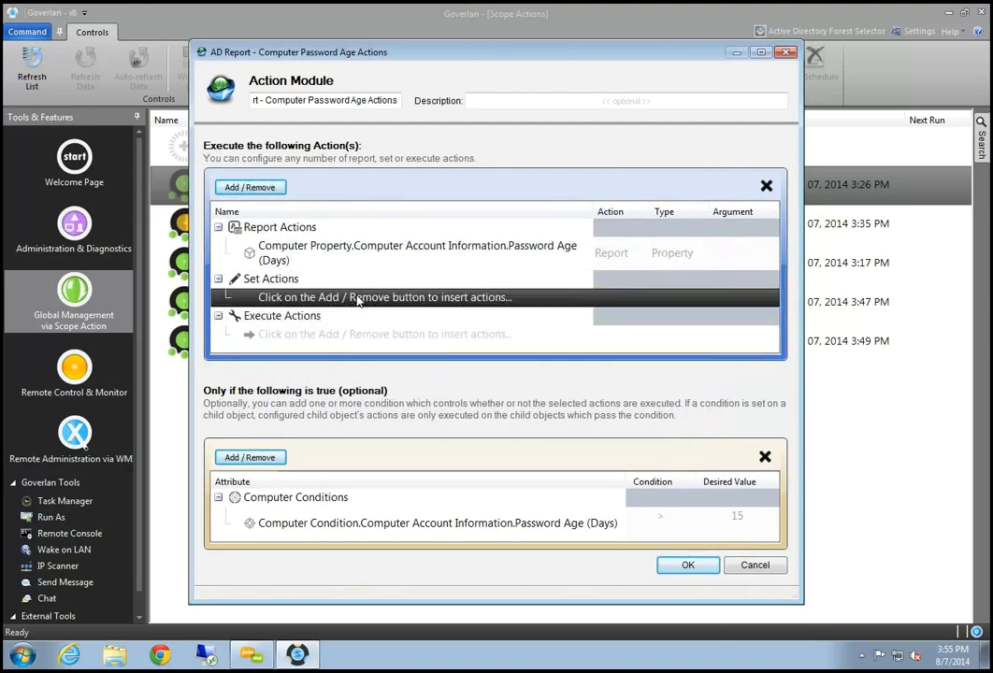
{"action": "left_click", "coordinate": [369, 256]}
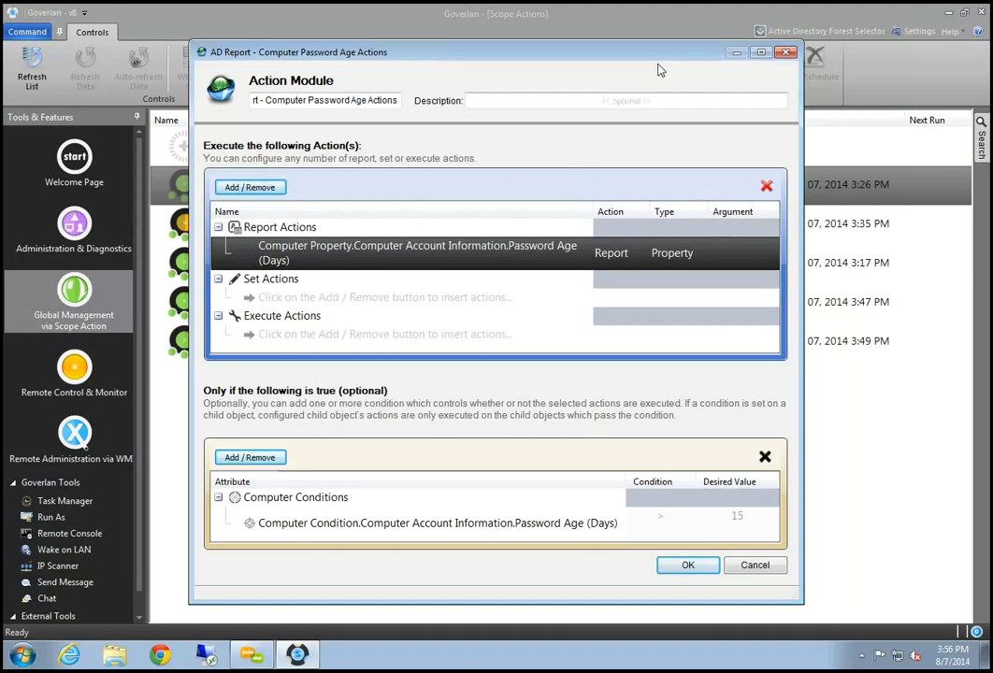
{"action": "left_click_drag", "start_coordinate": [691, 46], "coordinate": [636, 87]}
{"action": "left_click", "coordinate": [730, 94]}
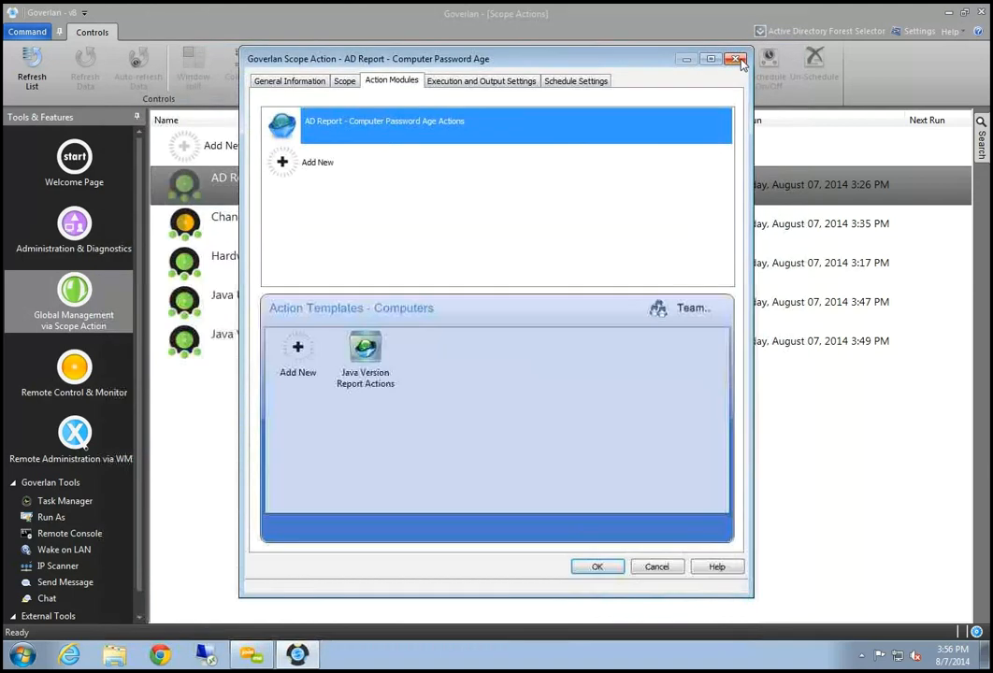
{"action": "left_click", "coordinate": [735, 59]}
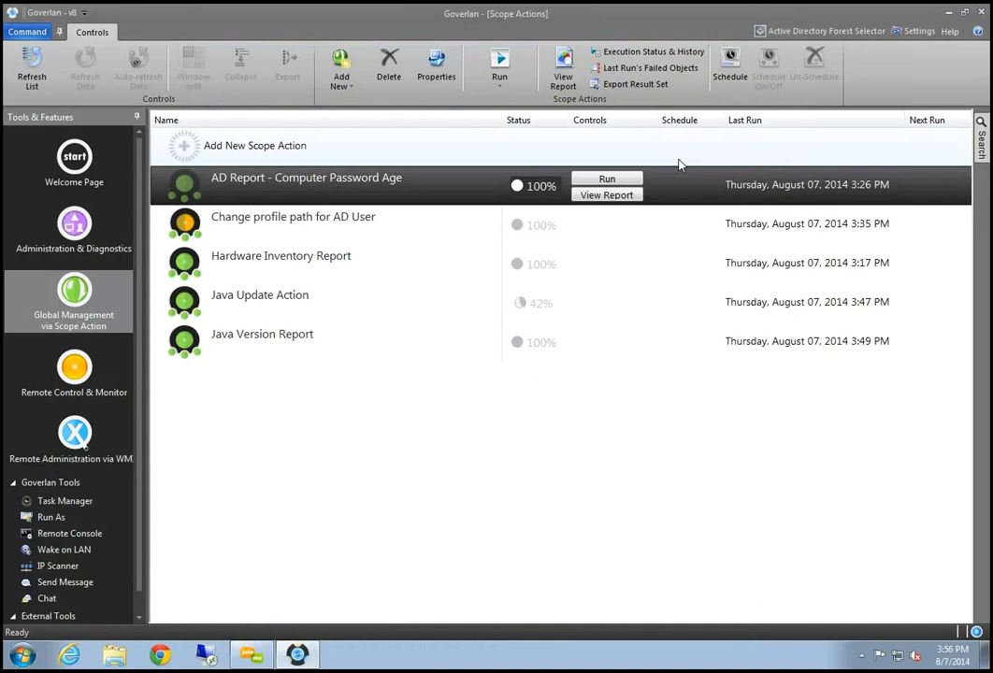